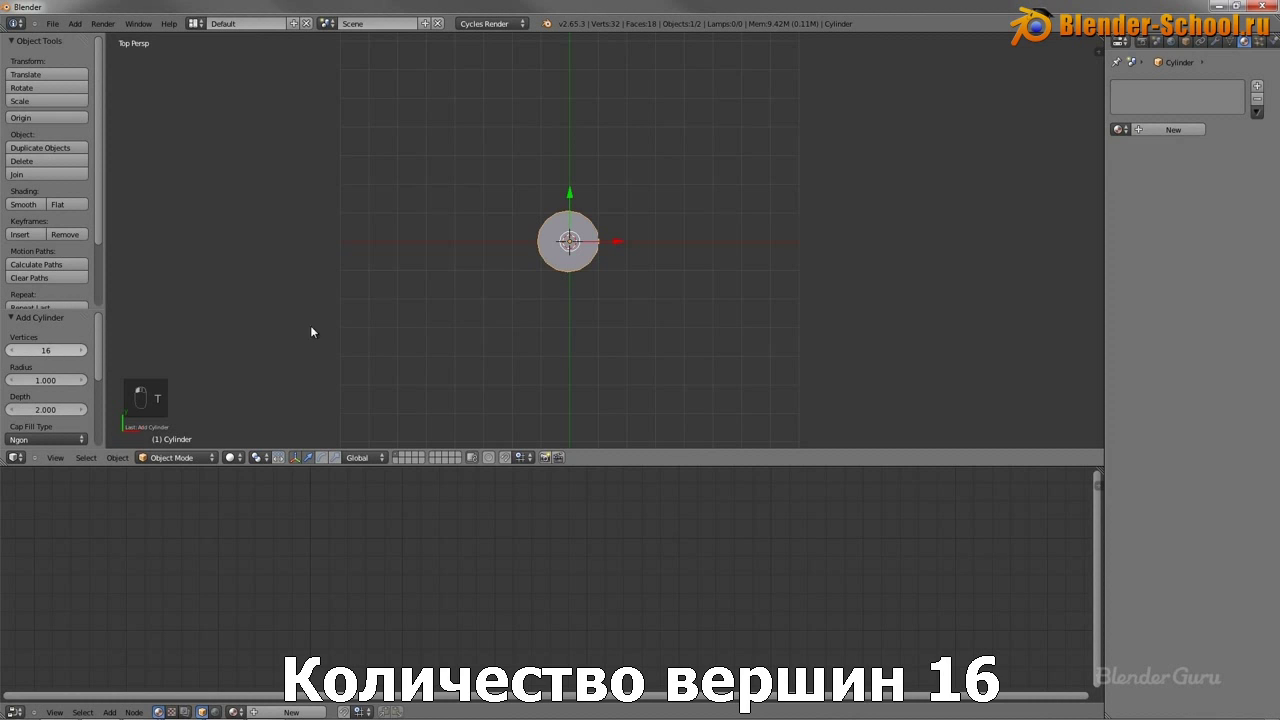
Scale the cylinder along the Z axis to about 0.7, working in the front orthographic view.
scroll(540, 297, "up", 3)
key("KP_1")
key("KP_5")
key("t")
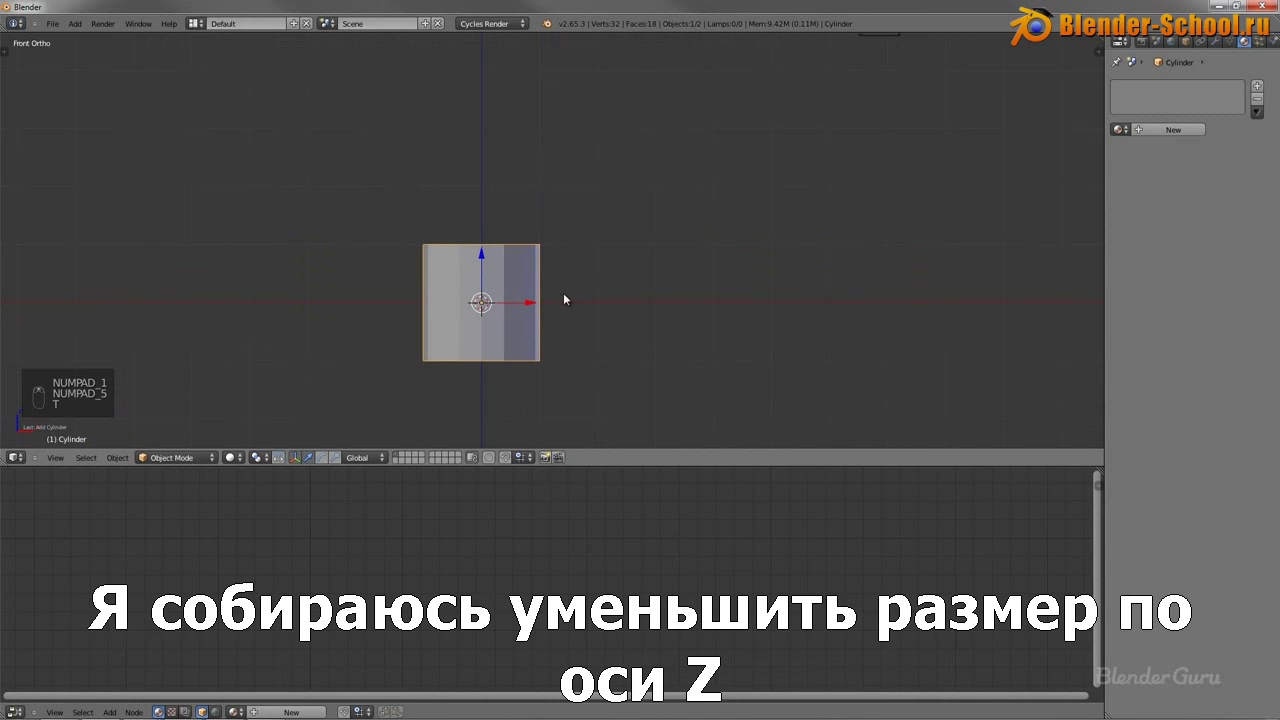
key("s")
key("z")
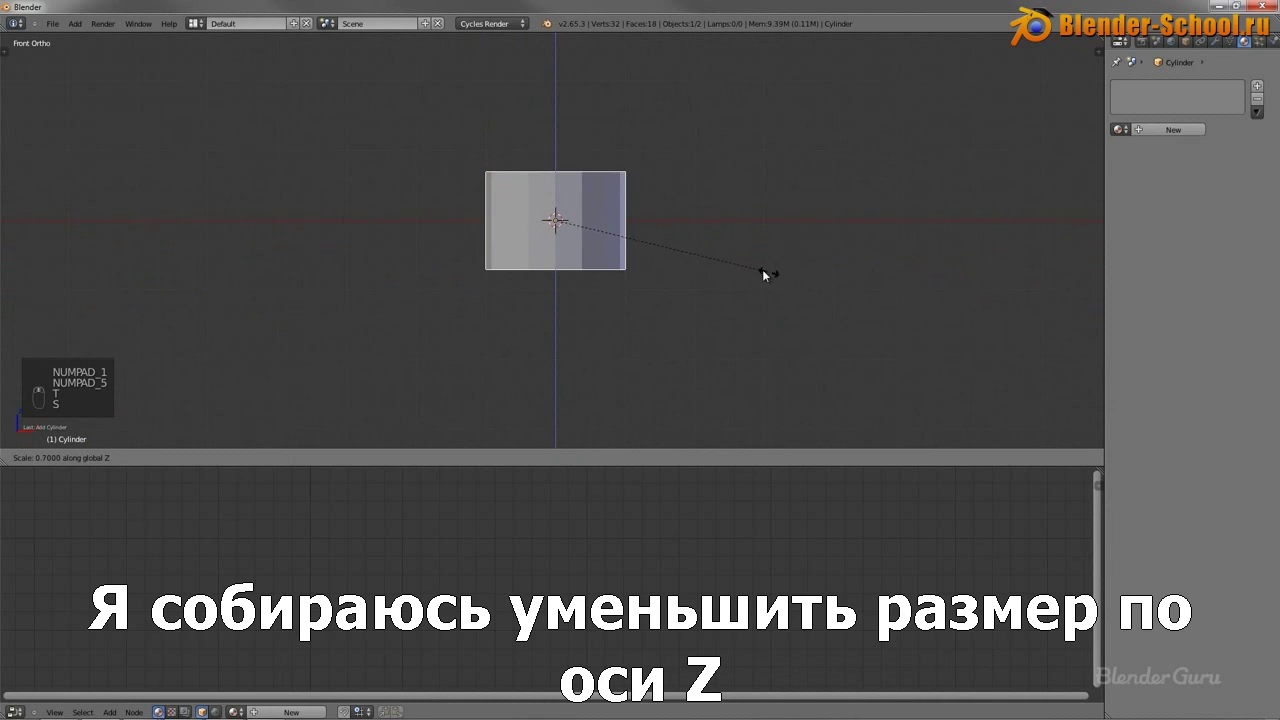
left_click(747, 262)
Raise the cylinder along the Z axis until it sits above the floor line, and reduce its height slightly.
key("g")
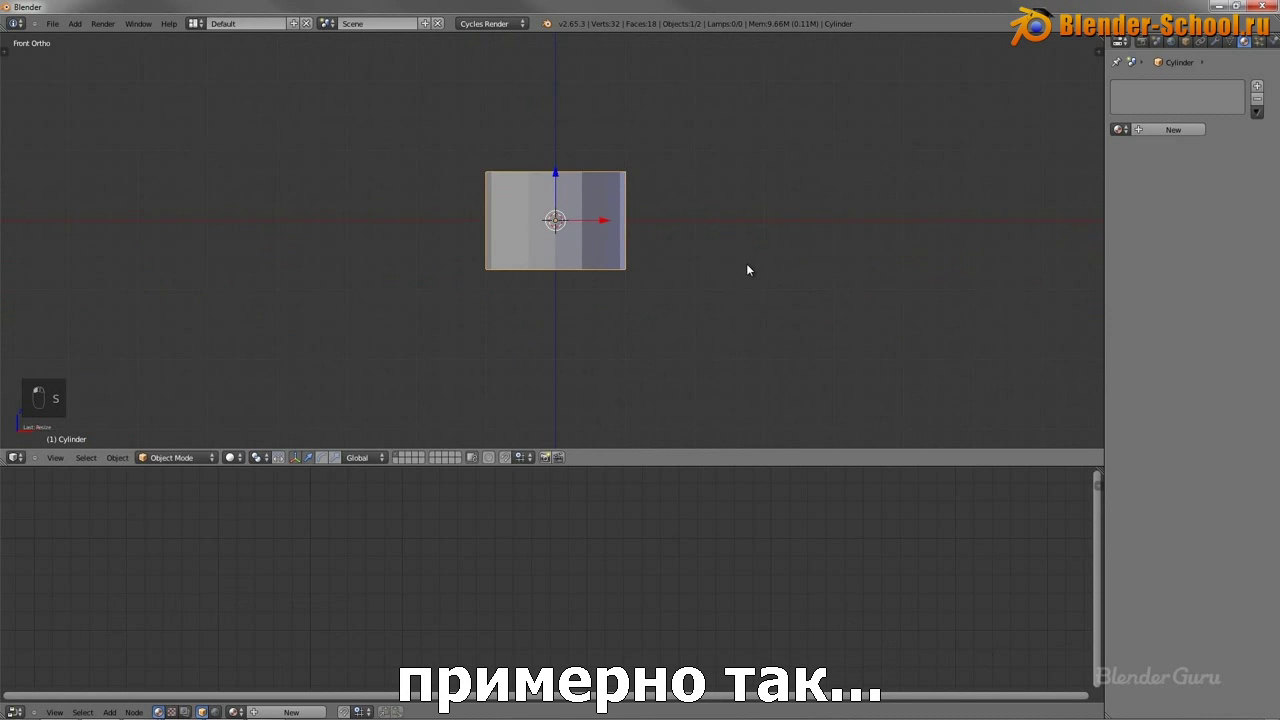
key("z")
left_click(744, 218)
middle_click_drag(744, 218, 630, 172)
key("s")
key("z")
left_click(727, 168)
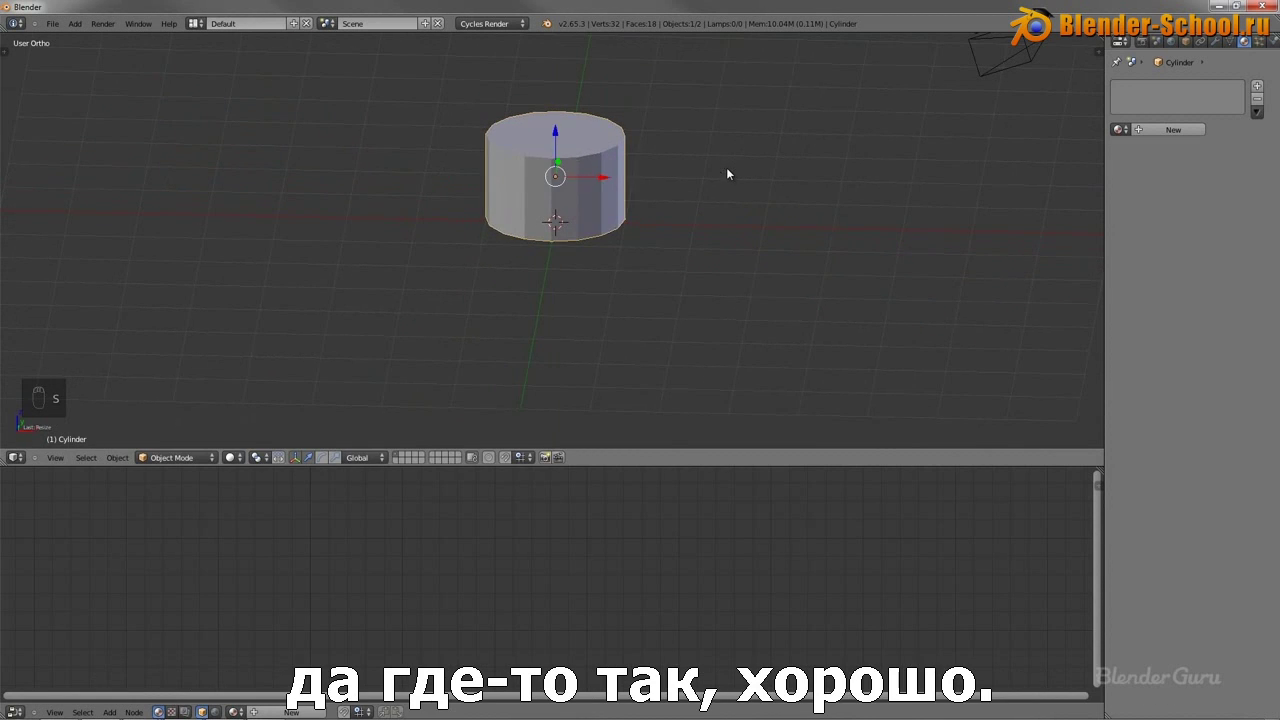
Hide the transform manipulator and delete the cylinder's top face in Edit Mode.
scroll(654, 238, "up", 3)
scroll(653, 244, "up", 2)
key("ctrl+space")
key("Tab")
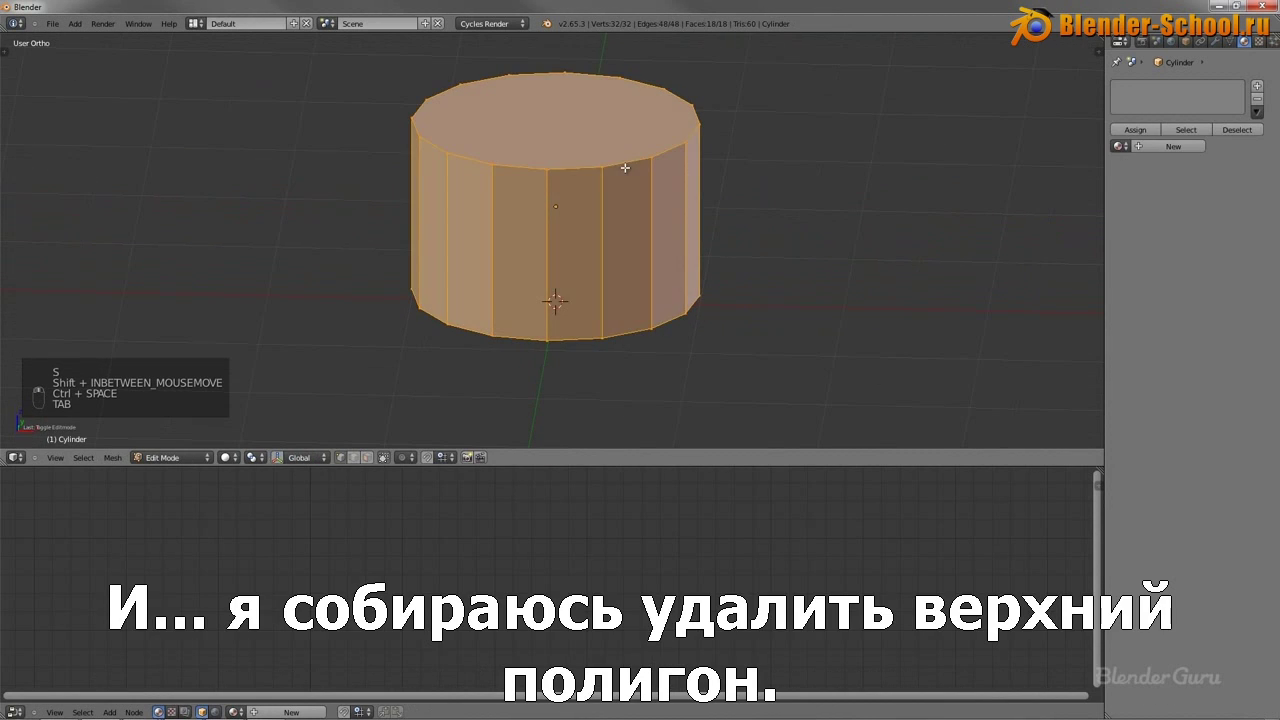
right_click(626, 163)
key("x")
left_click(600, 164)
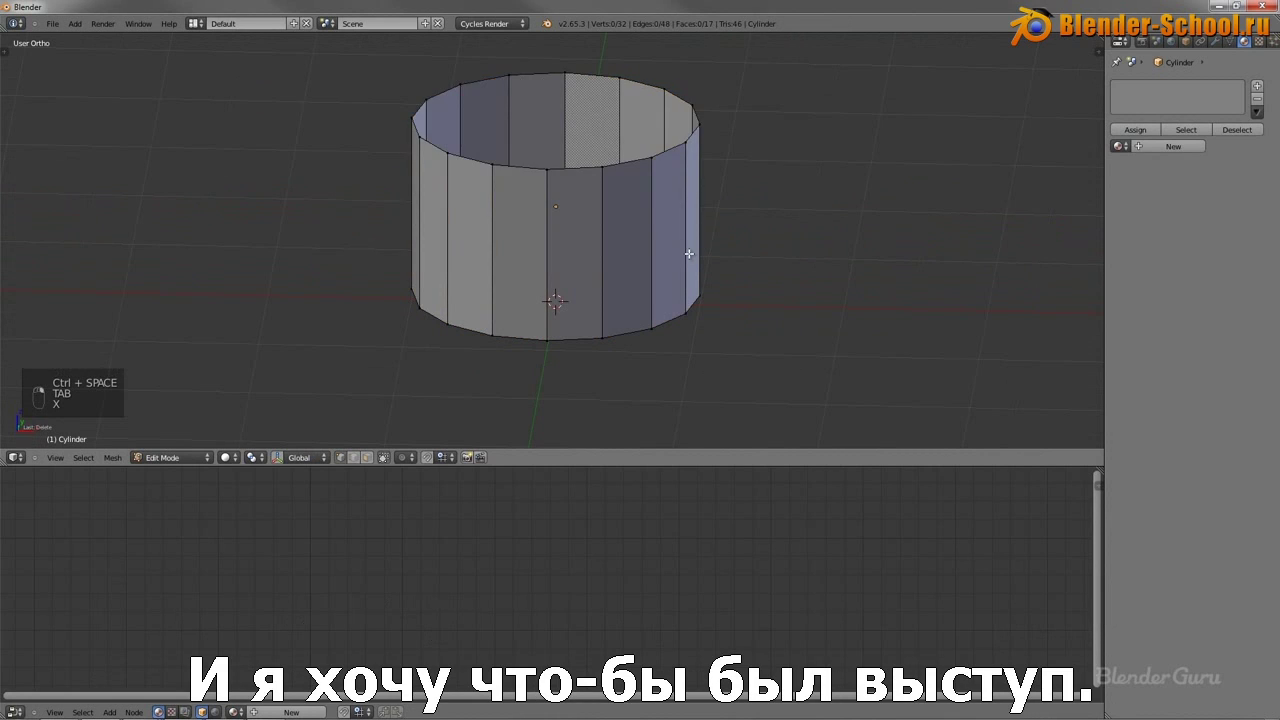
Add two closely spaced edge loops around the cylinder wall near its bottom.
key("KP_1")
key("ctrl+r")
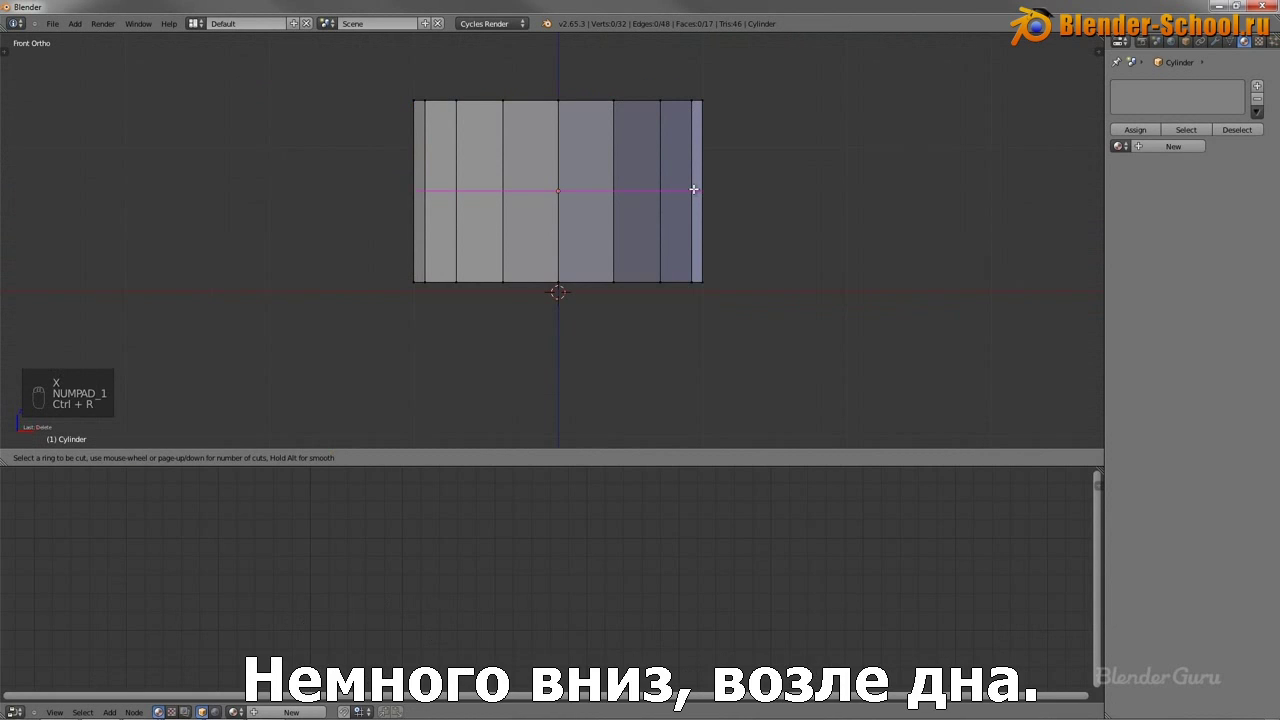
left_click(692, 192)
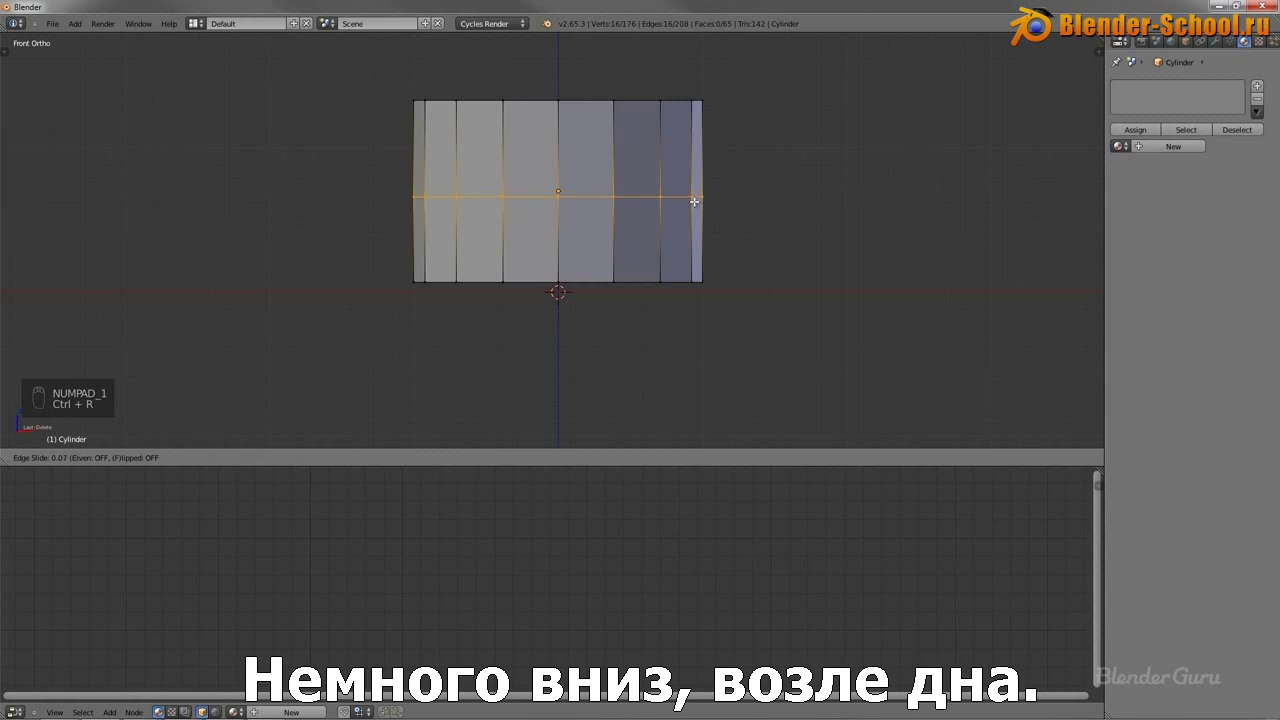
left_click(698, 254)
key("ctrl+r")
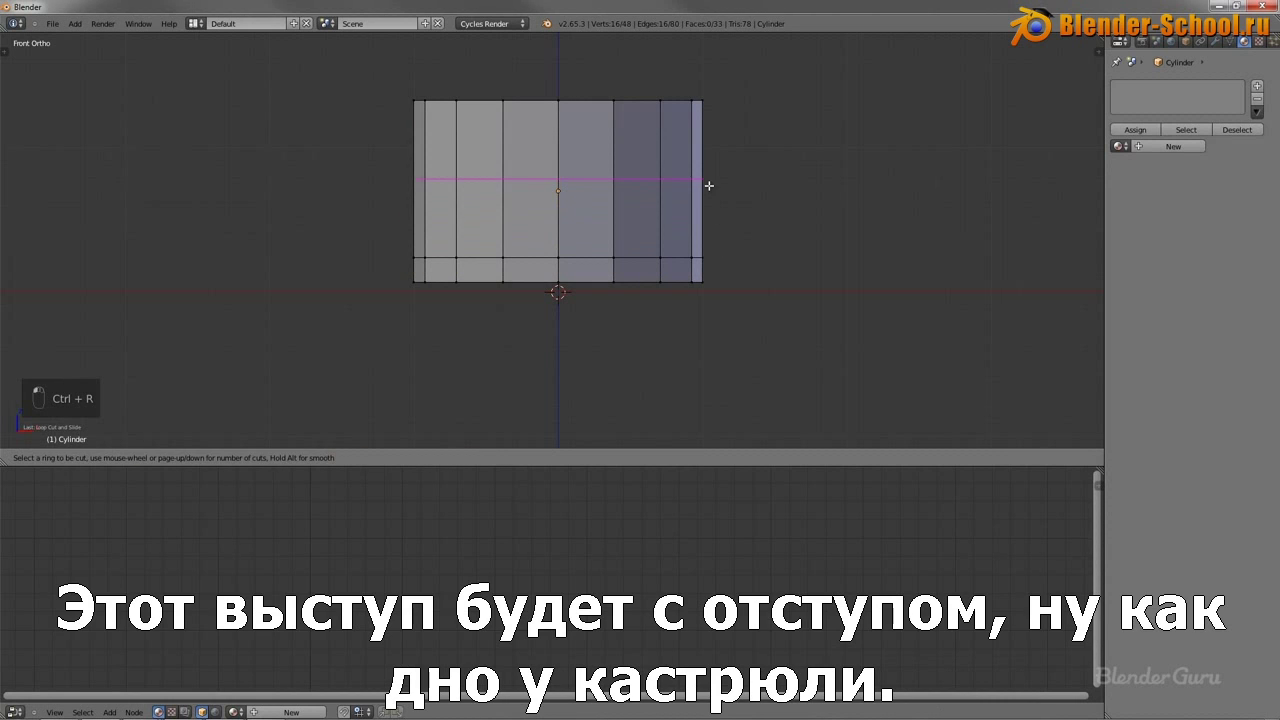
left_click(706, 190)
left_click(711, 261)
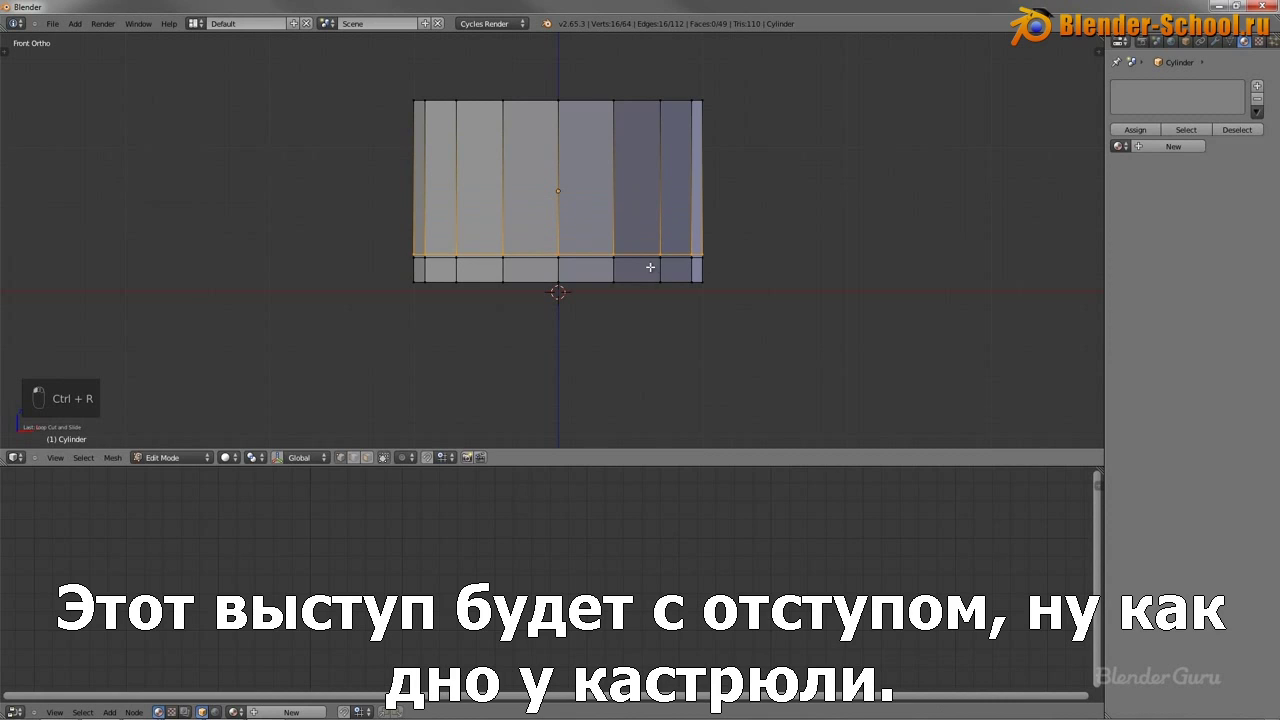
Select the band of faces below the lower edge loops with the bottom and scale it to about 0.988.
right_click(638, 263, "alt")
right_click(634, 279, "alt+shift")
scroll(766, 283, "up", 3)
key("s")
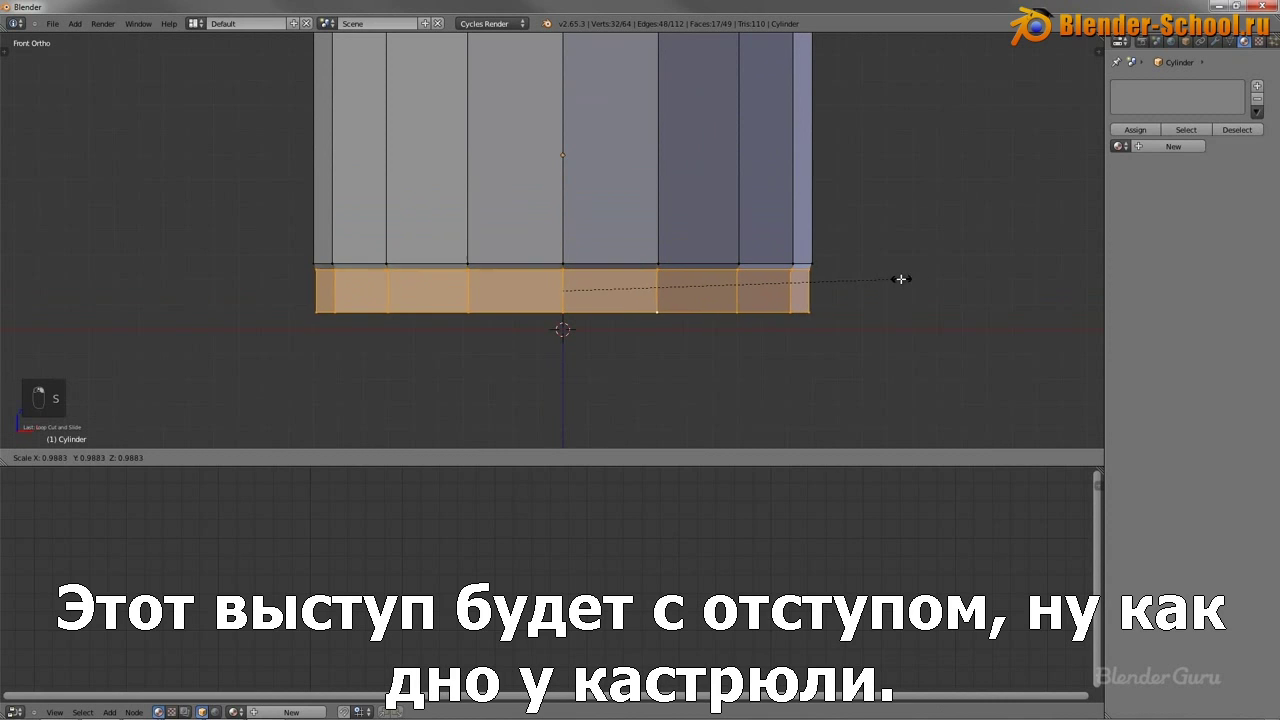
left_click(902, 277)
scroll(717, 265, "down", 4)
middle_click_drag(717, 265, 682, 300)
key("Tab")
key("Tab")
Extrude the cylinder's open top edge loop and raise the new loop about 0.019 along the Z axis.
right_click(610, 195, "alt")
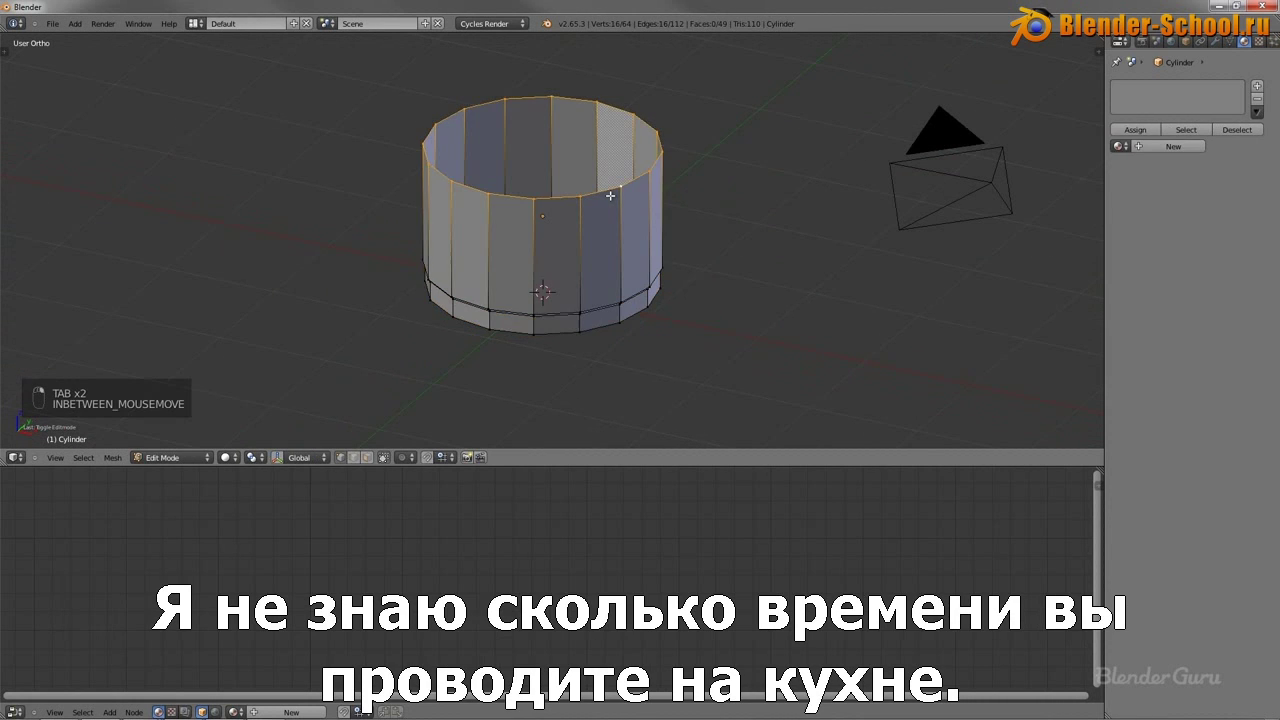
key("KP_1")
middle_click_drag(609, 194, 580, 269, "shift")
scroll(729, 234, "up", 4)
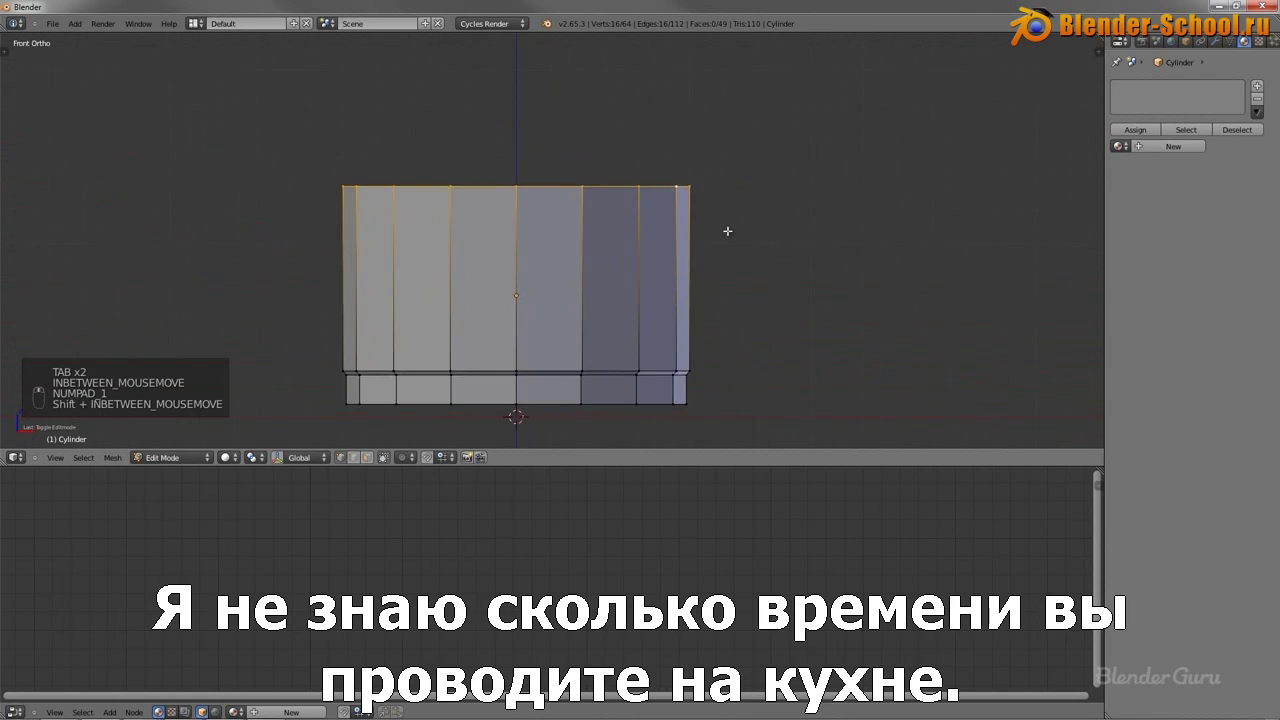
key("e")
right_click(739, 223)
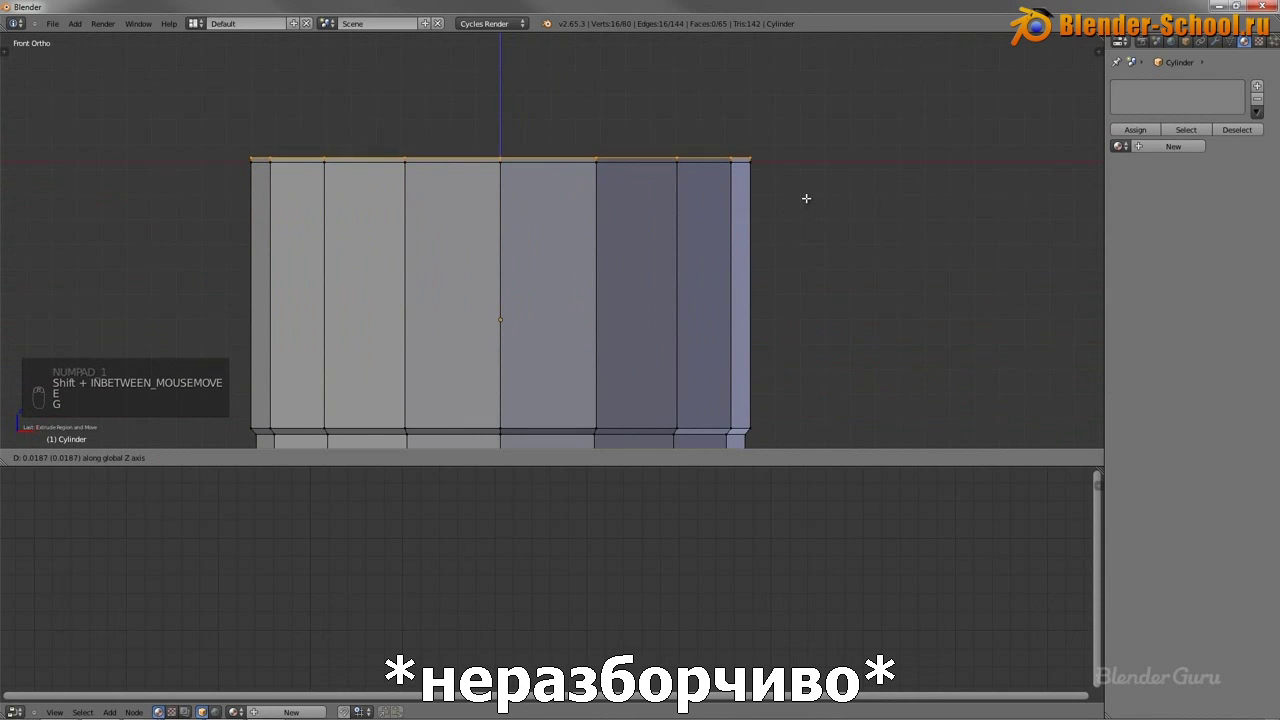
key("g")
left_click(807, 200)
Scale the extruded rim loop outward to about 1.014 and raise it slightly along the Z axis.
key("s")
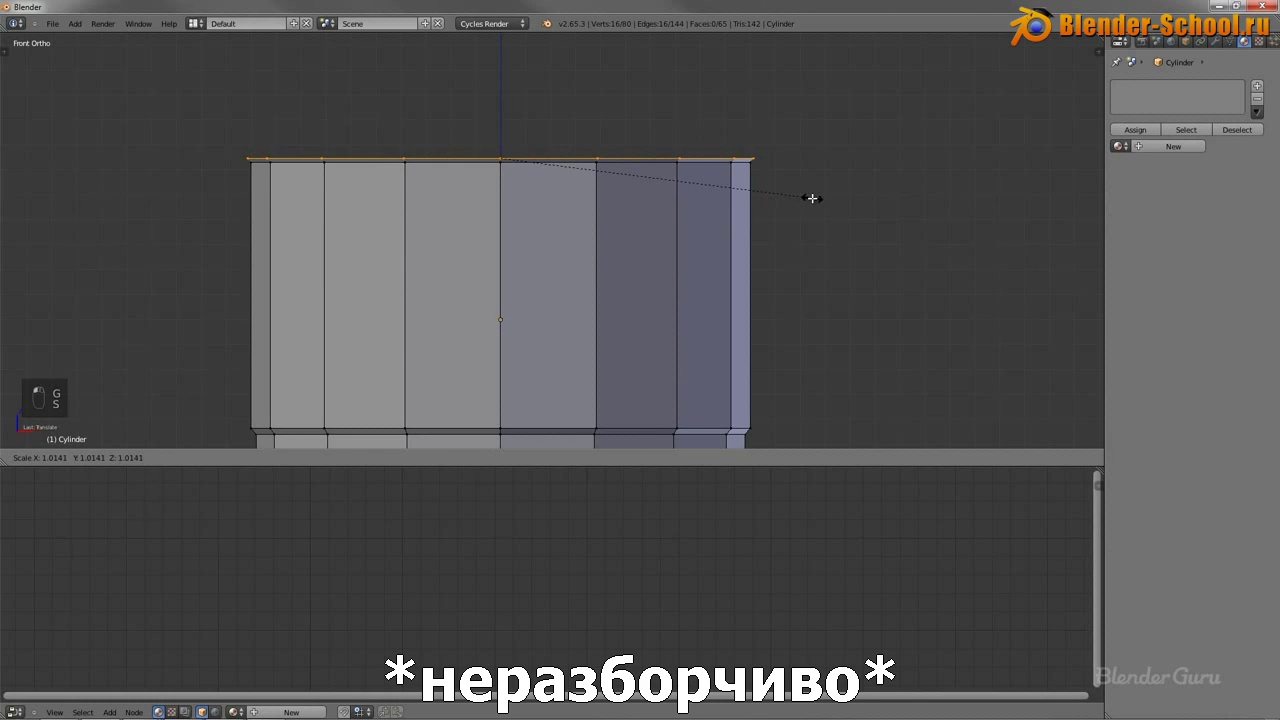
left_click(811, 199)
key("g")
key("z")
left_click(812, 190)
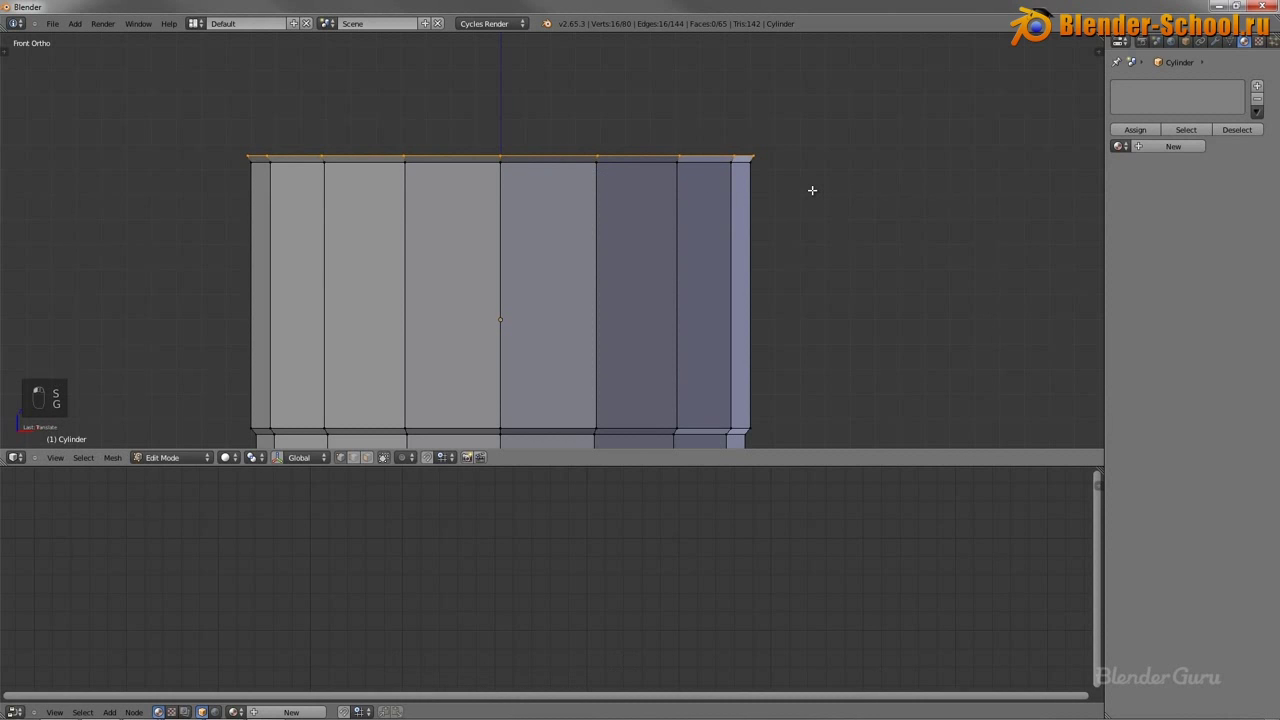
Extrude the flared rim loop once more, scale it slightly inward, and return to Object Mode.
key("e")
left_click(870, 199)
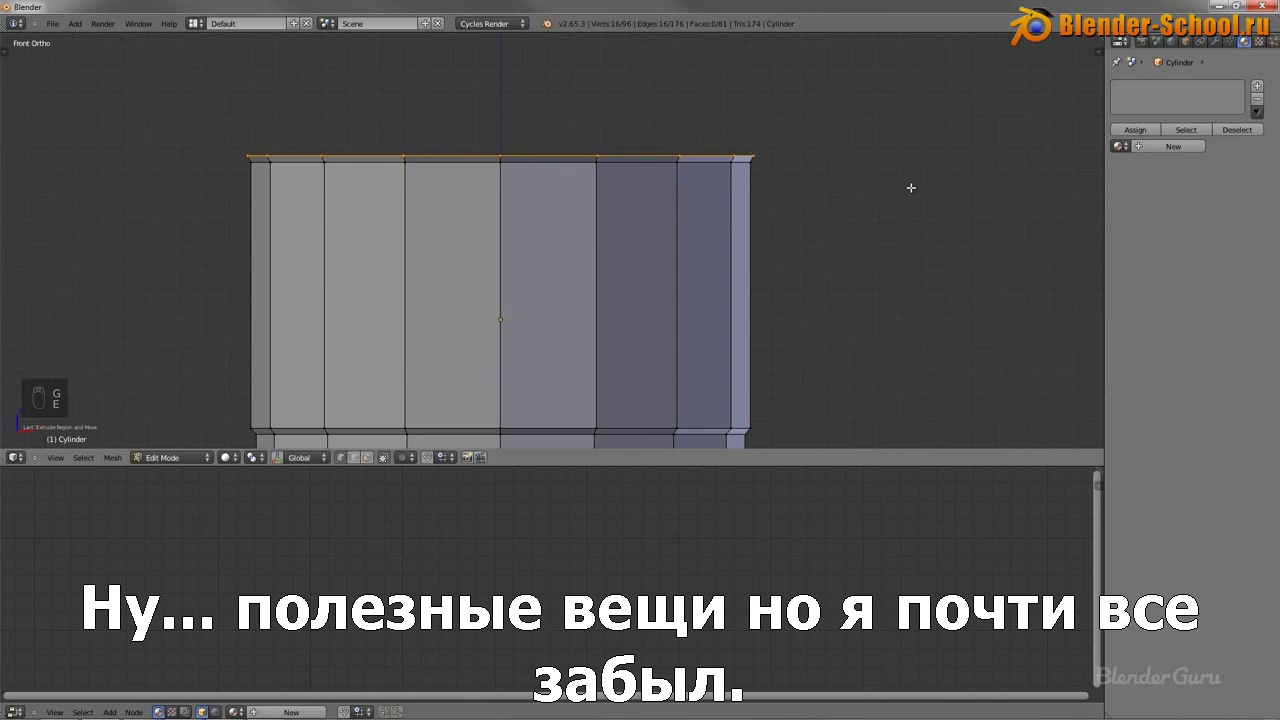
key("s")
left_click(903, 188)
key("Tab")
Add a Subdivision Surface modifier with 2 levels to the cylinder and display its modifier settings.
scroll(820, 255, "down", 3)
middle_click_drag(806, 267, 825, 166, "shift")
scroll(815, 195, "up", 2)
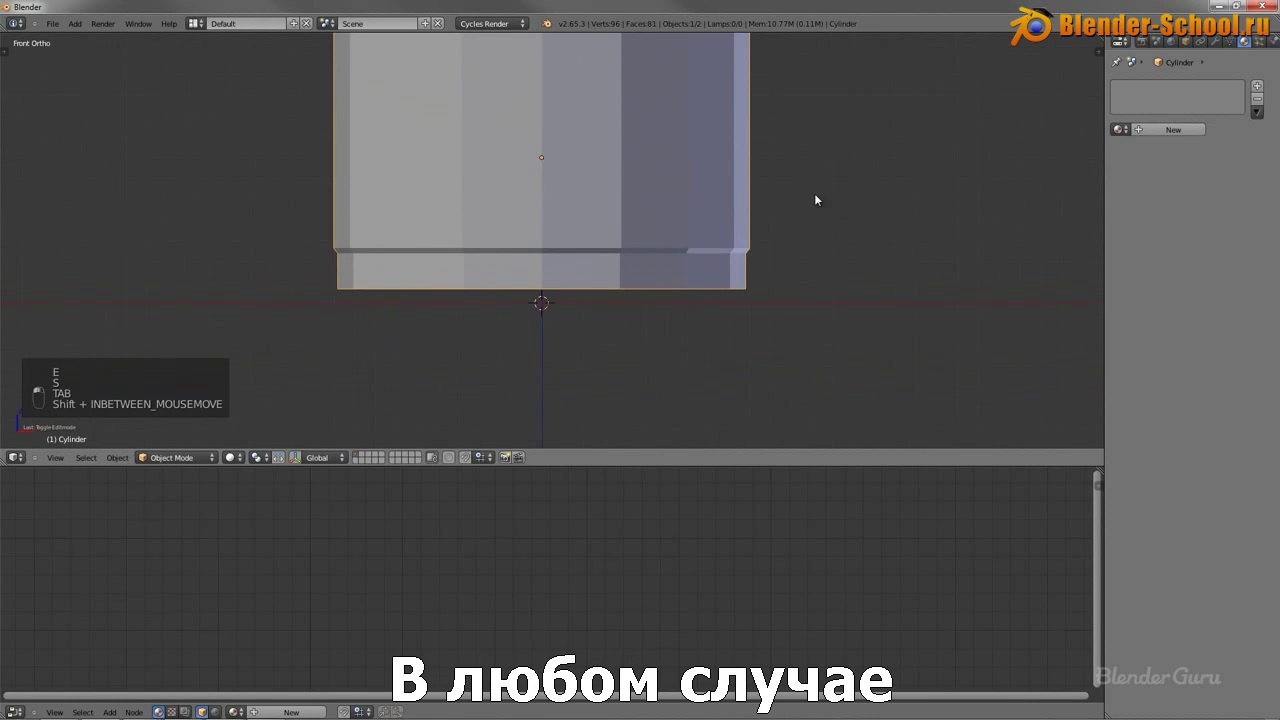
middle_click_drag(744, 212, 727, 259, "shift")
scroll(728, 257, "down", 1)
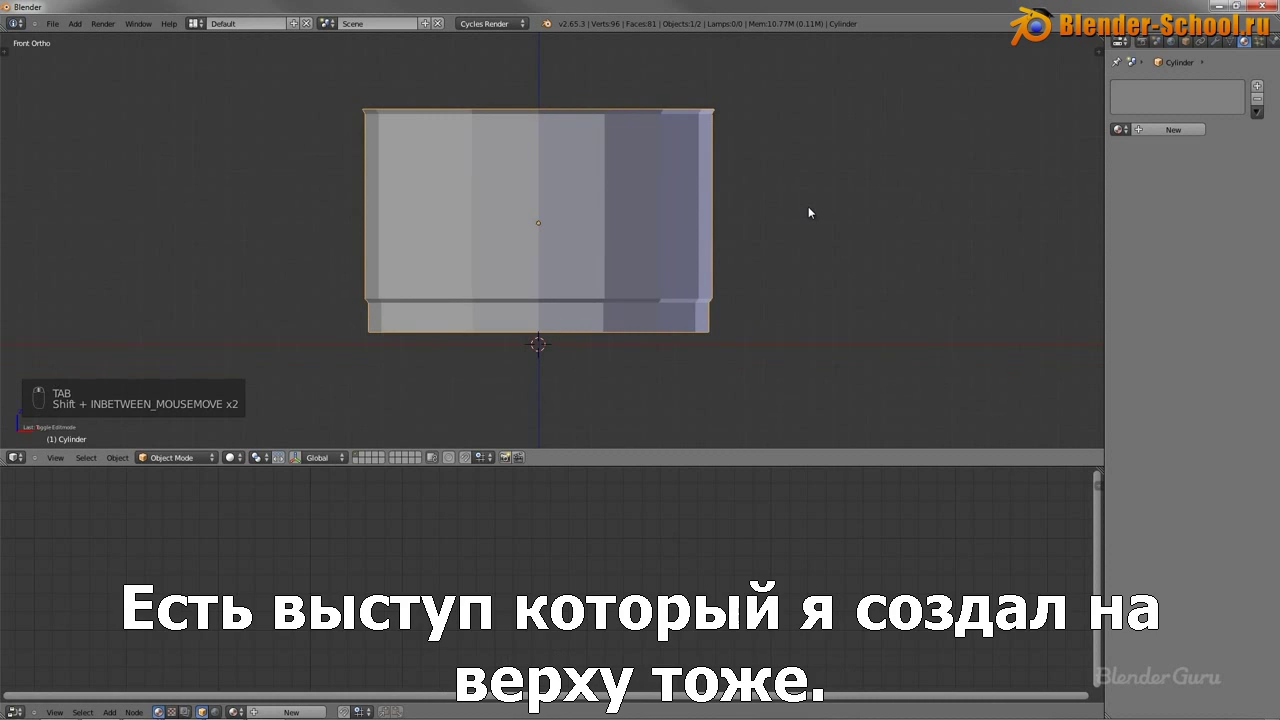
middle_click_drag(774, 219, 725, 254)
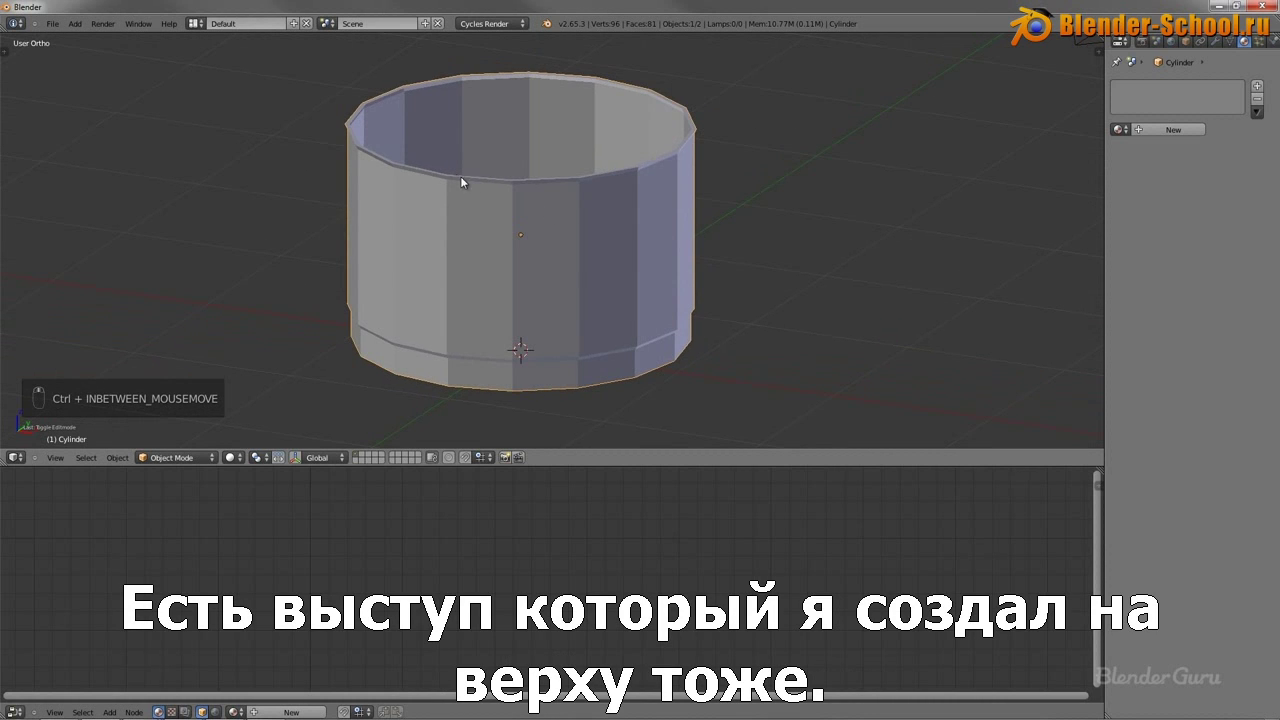
middle_click_drag(664, 160, 679, 126)
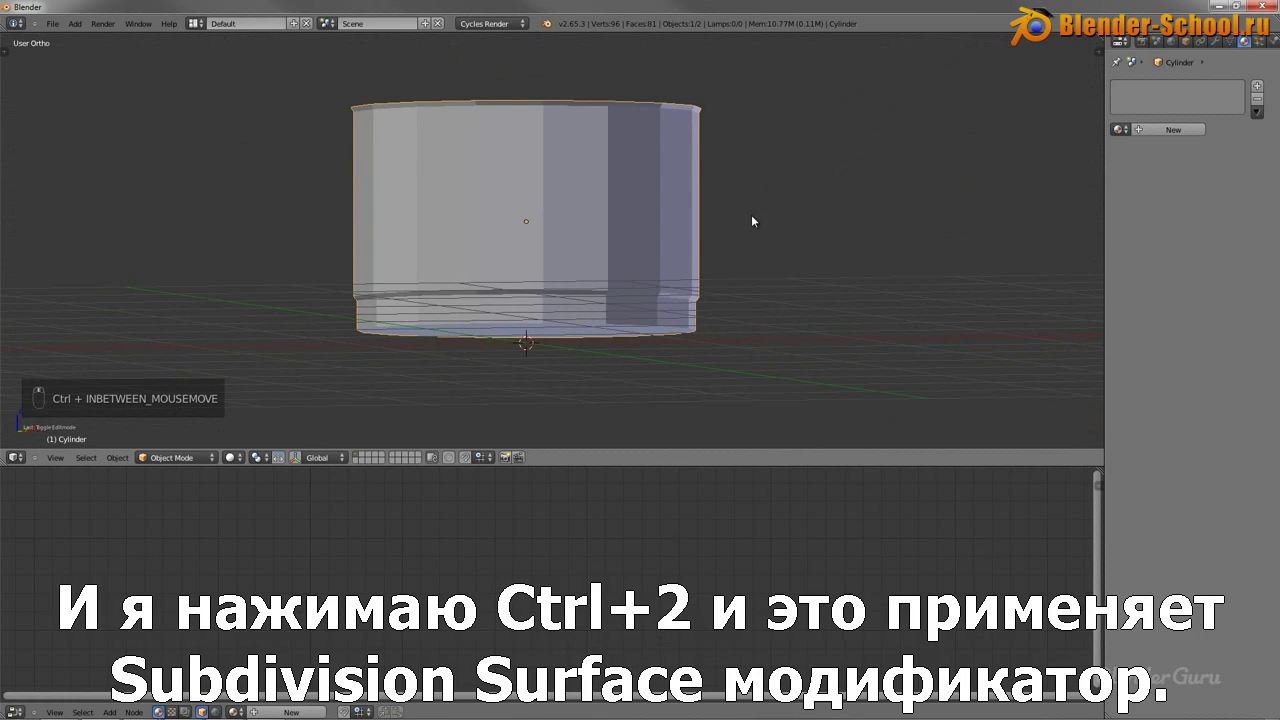
key("ctrl+2")
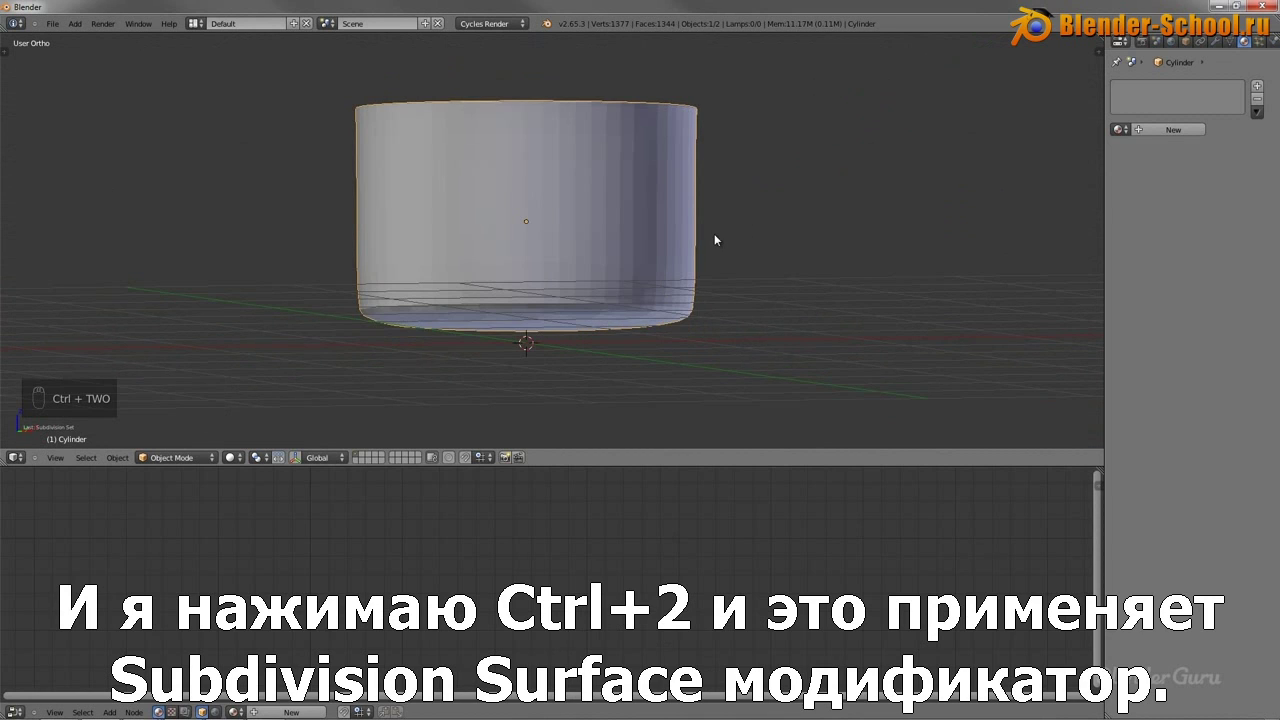
middle_click_drag(751, 222, 740, 251)
left_click(1213, 43)
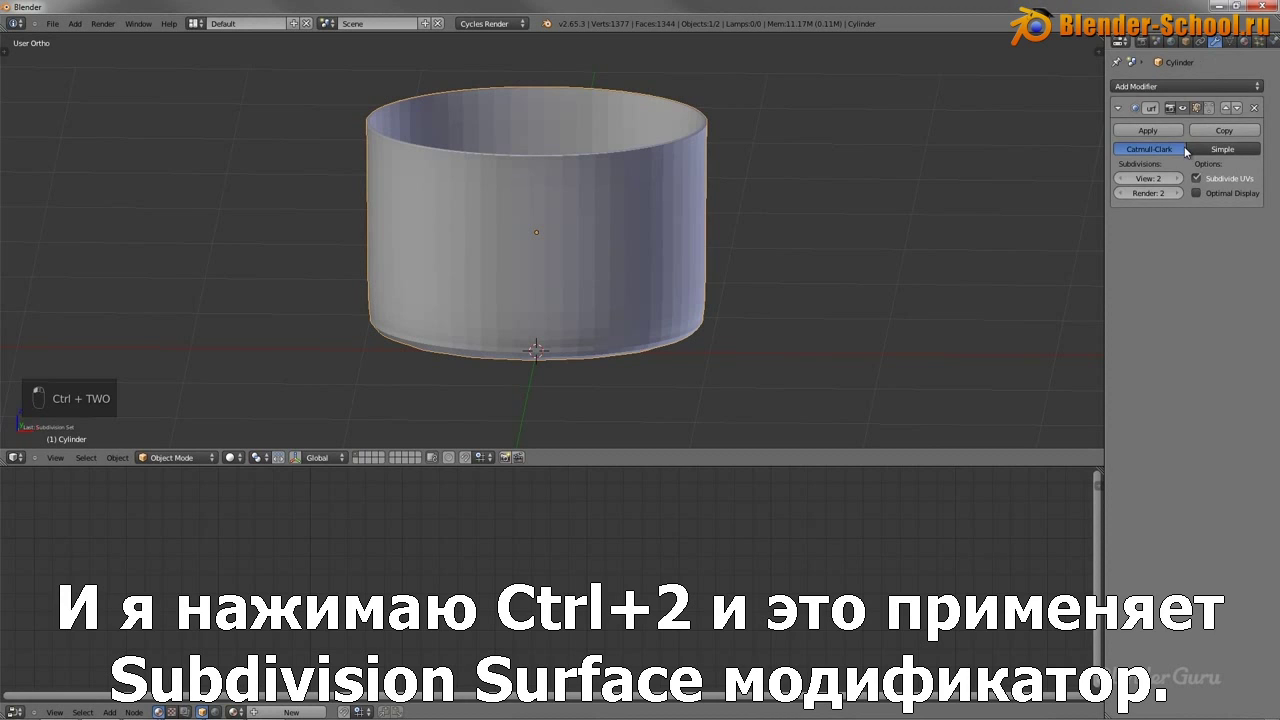
Add an edge loop close to the bottom edge, slid about 0.84, to sharpen the base.
key("KP_1")
key("Tab")
scroll(731, 317, "up", 3)
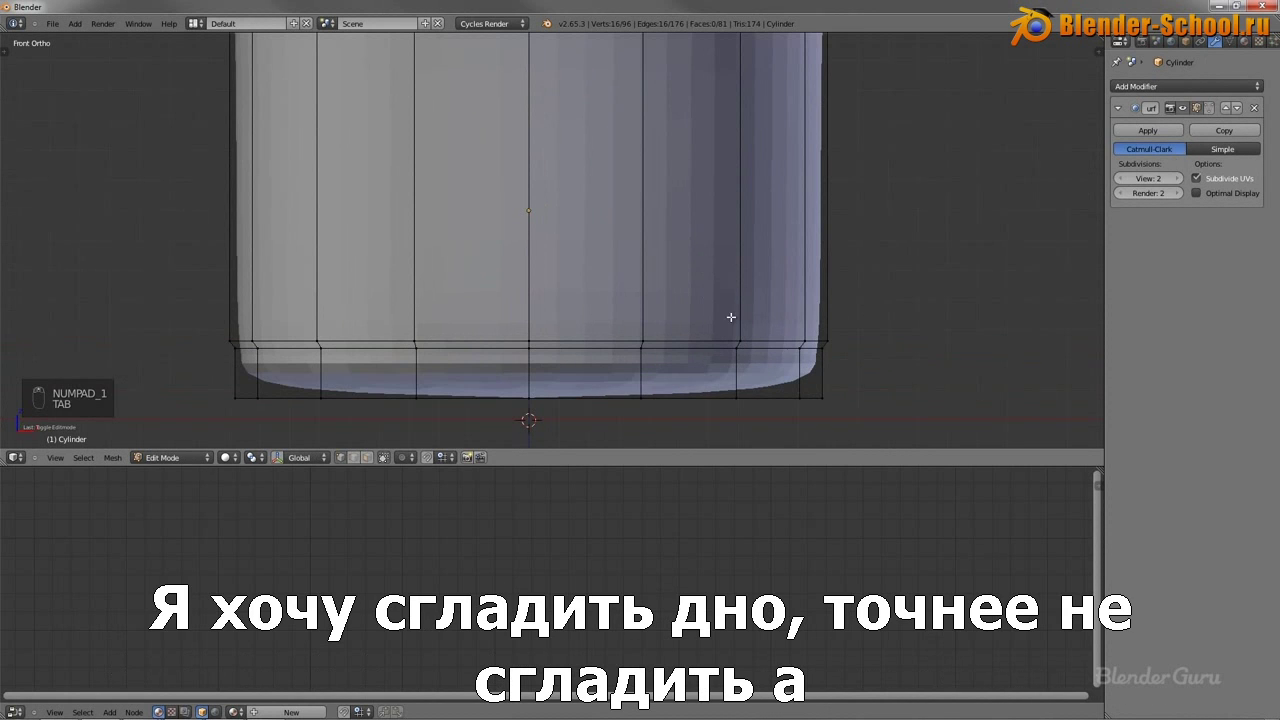
key("ctrl+r")
left_click(830, 372)
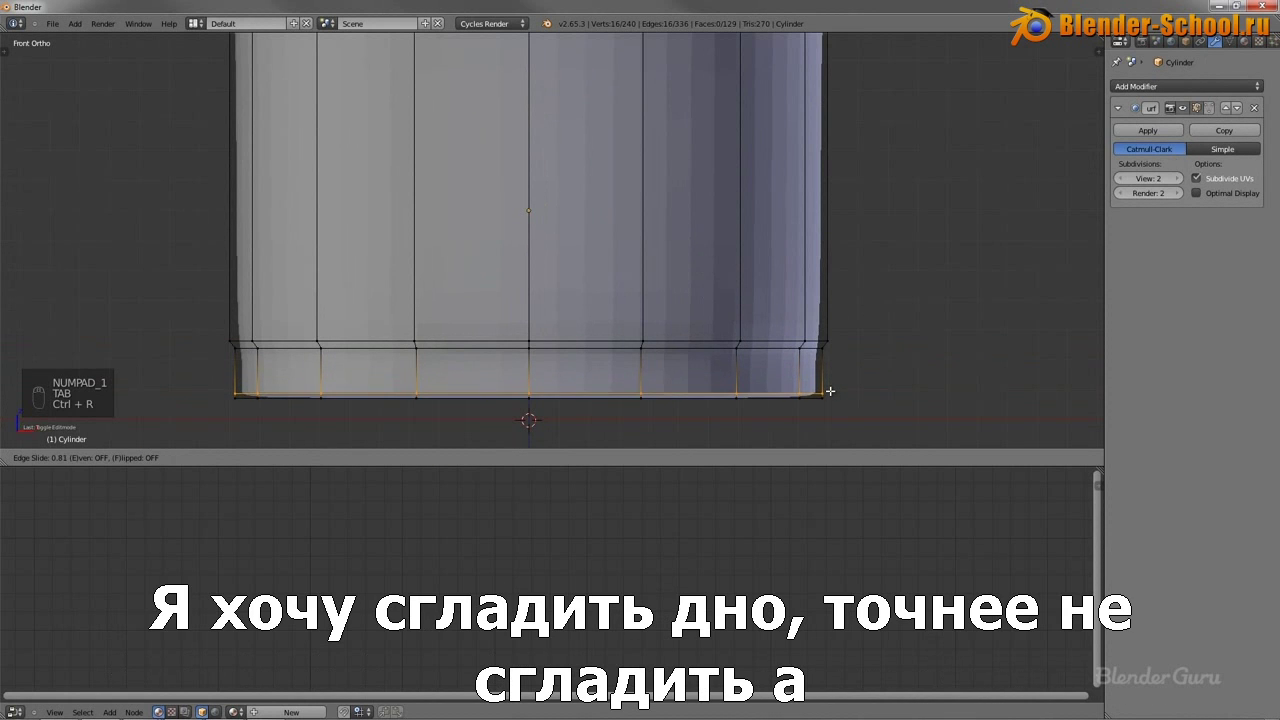
left_click(830, 391)
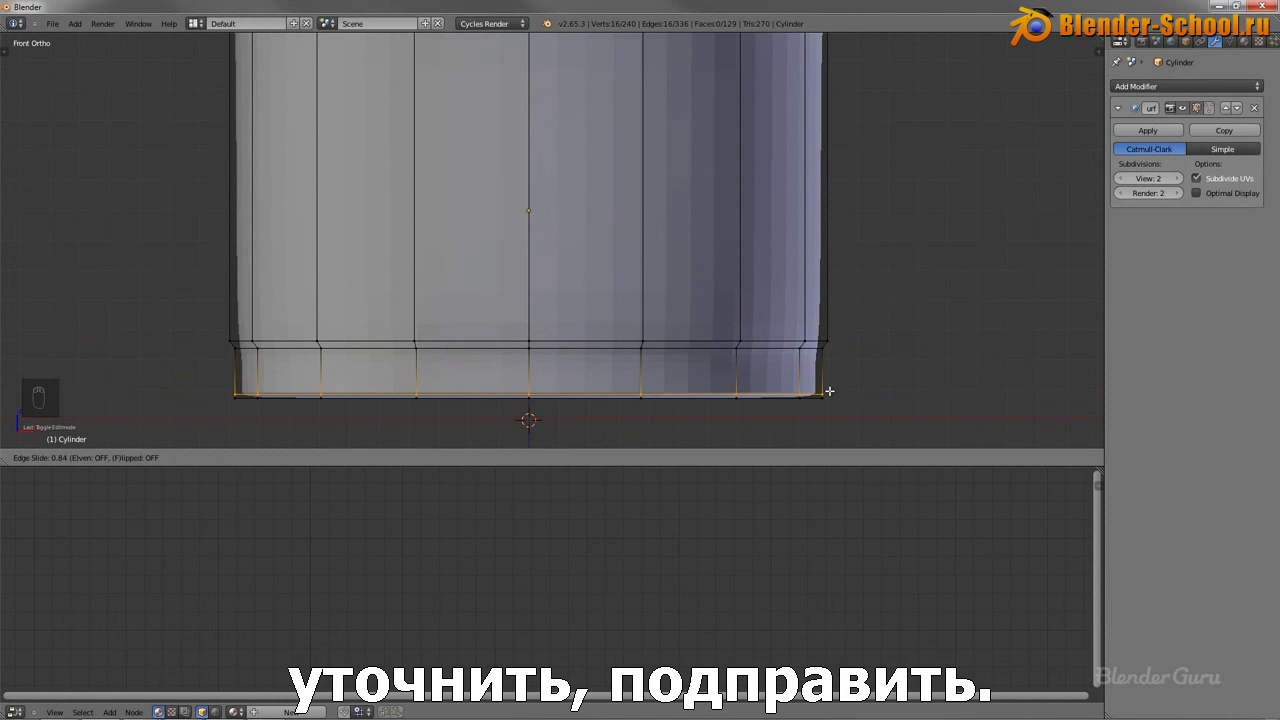
Add an edge loop around the main wall just above the lower ledge to tighten its shape.
scroll(829, 386, "down", 3)
key("ctrl+r")
left_click(722, 185)
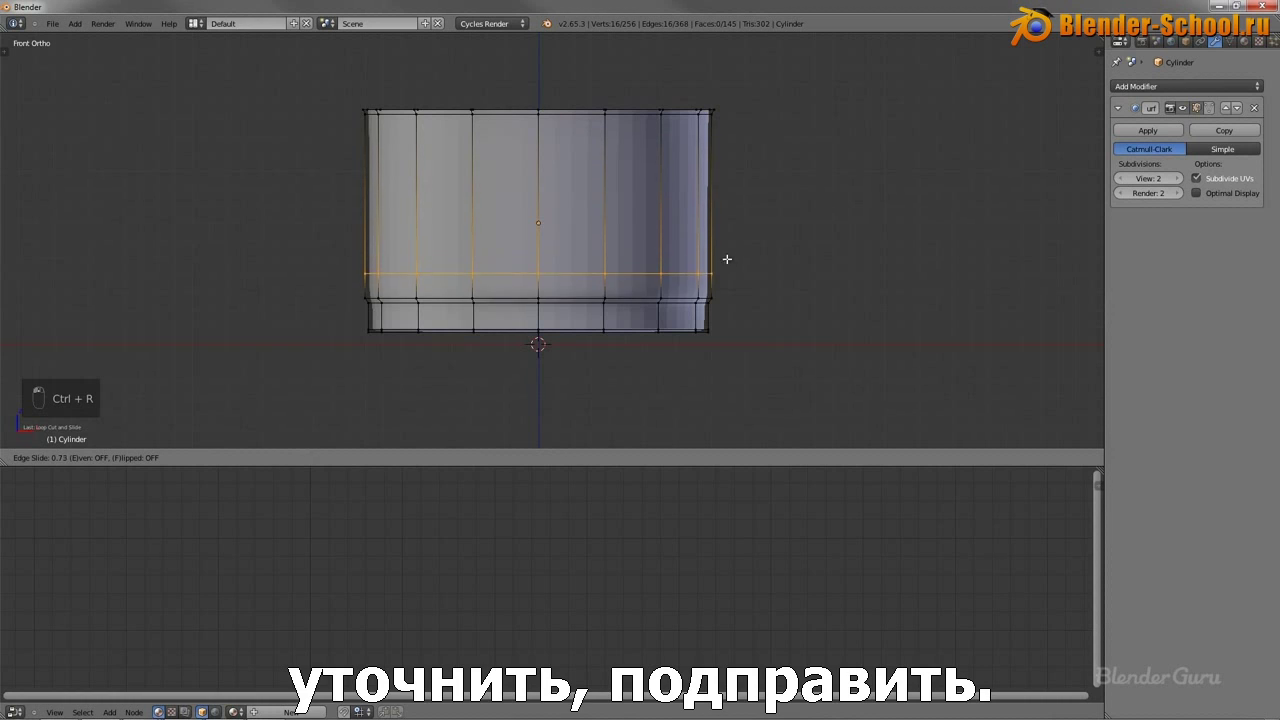
left_click(728, 298)
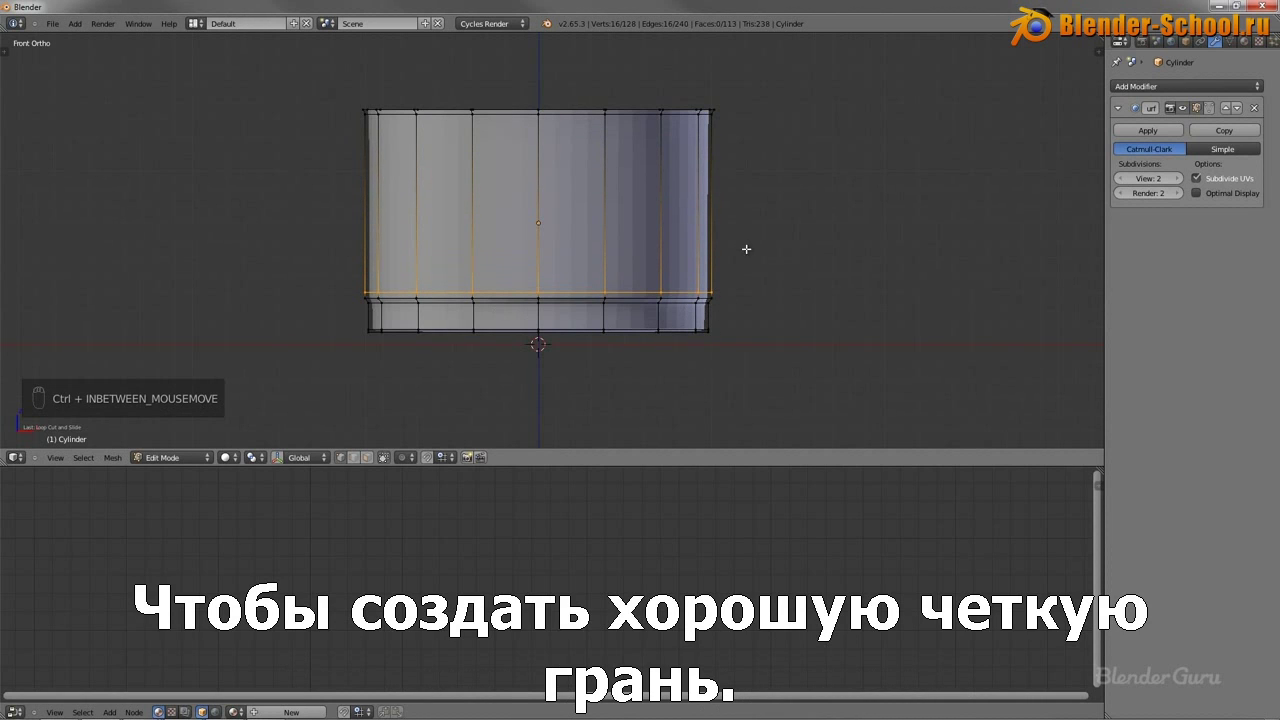
Add another edge loop around the main wall, placed just below the flared top rim.
key("ctrl+r")
left_click(711, 205)
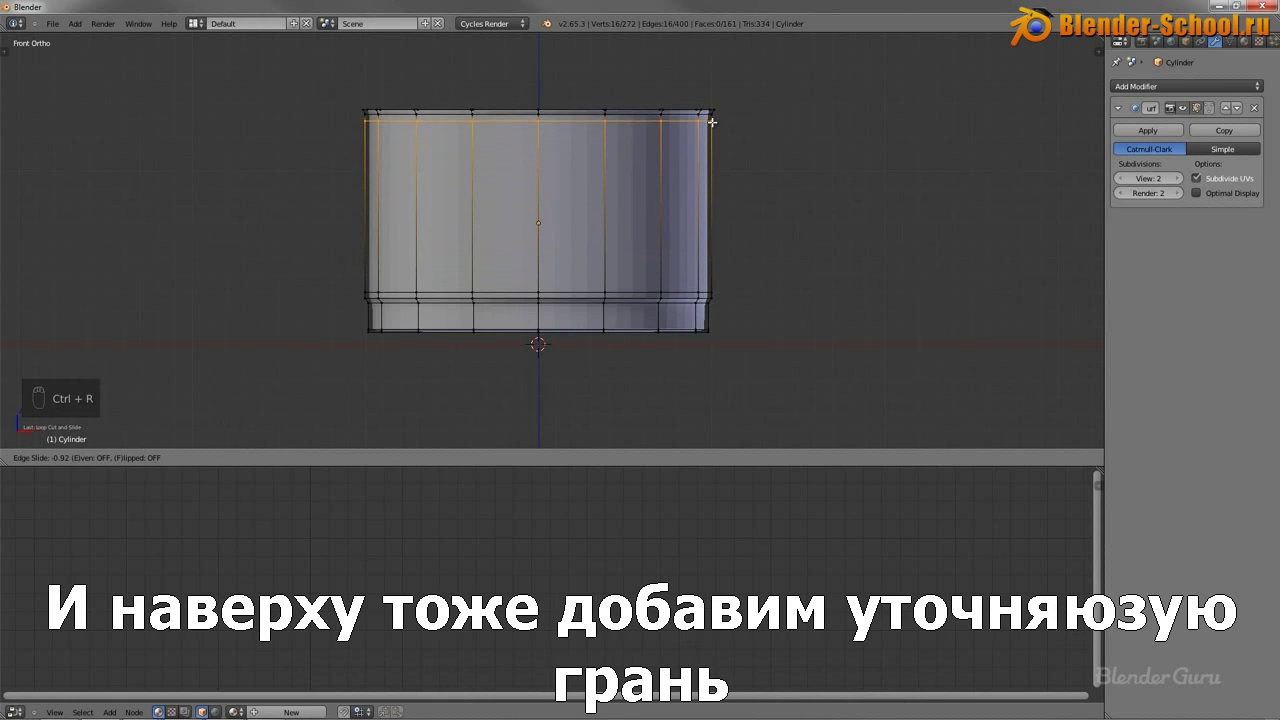
left_click(711, 119)
key("Tab")
middle_click_drag(712, 123, 756, 253)
key("Tab")
scroll(683, 323, "up", 2)
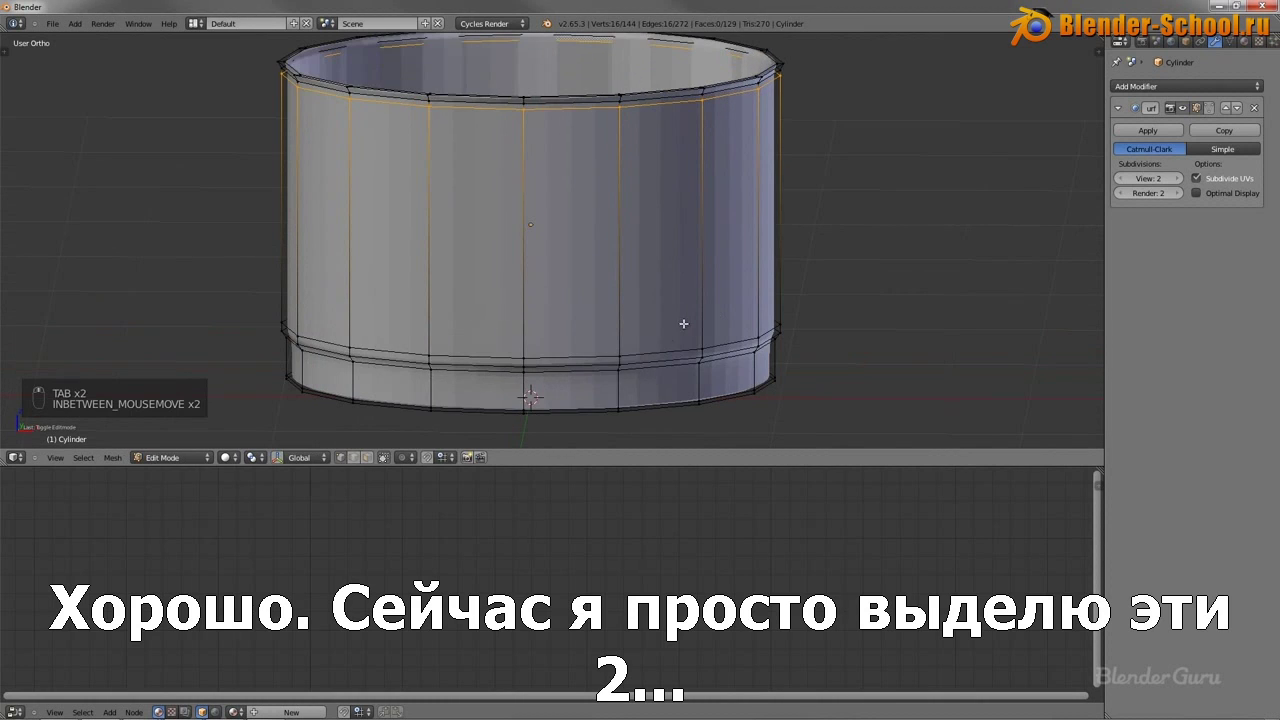
left_click(557, 366, "alt")
left_click(559, 373, "alt+shift")
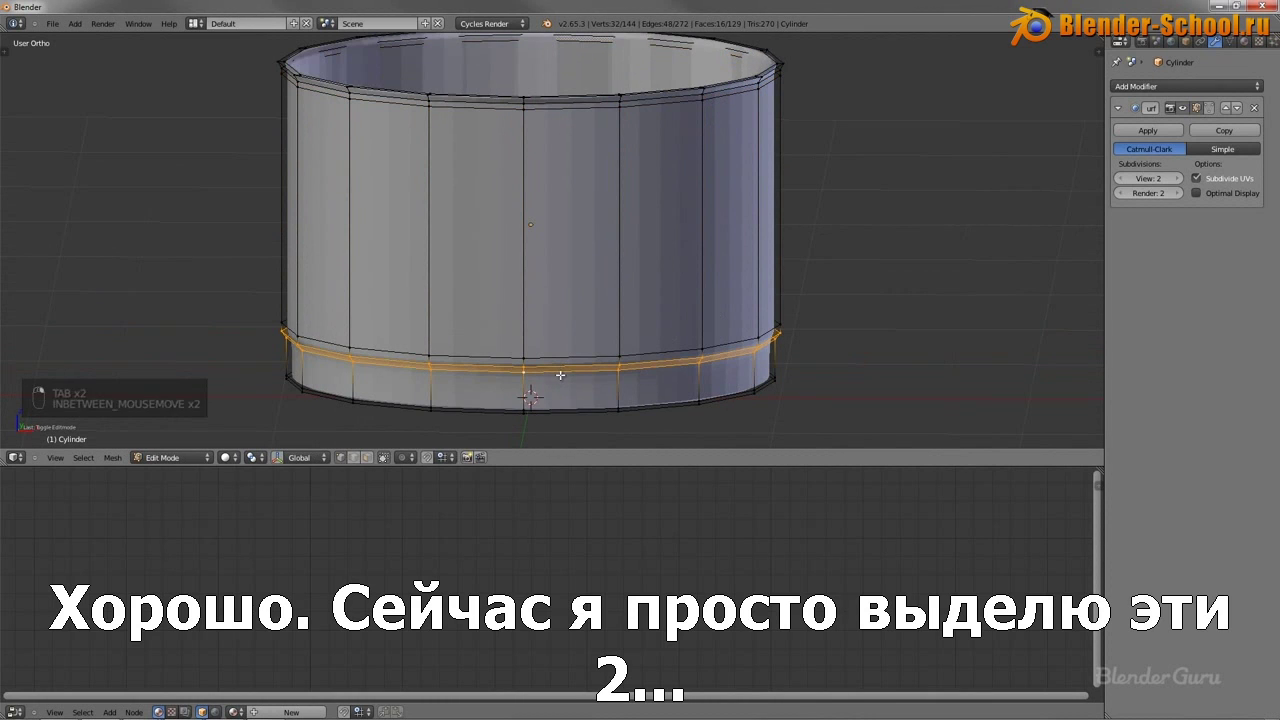
key("super")
key("super")
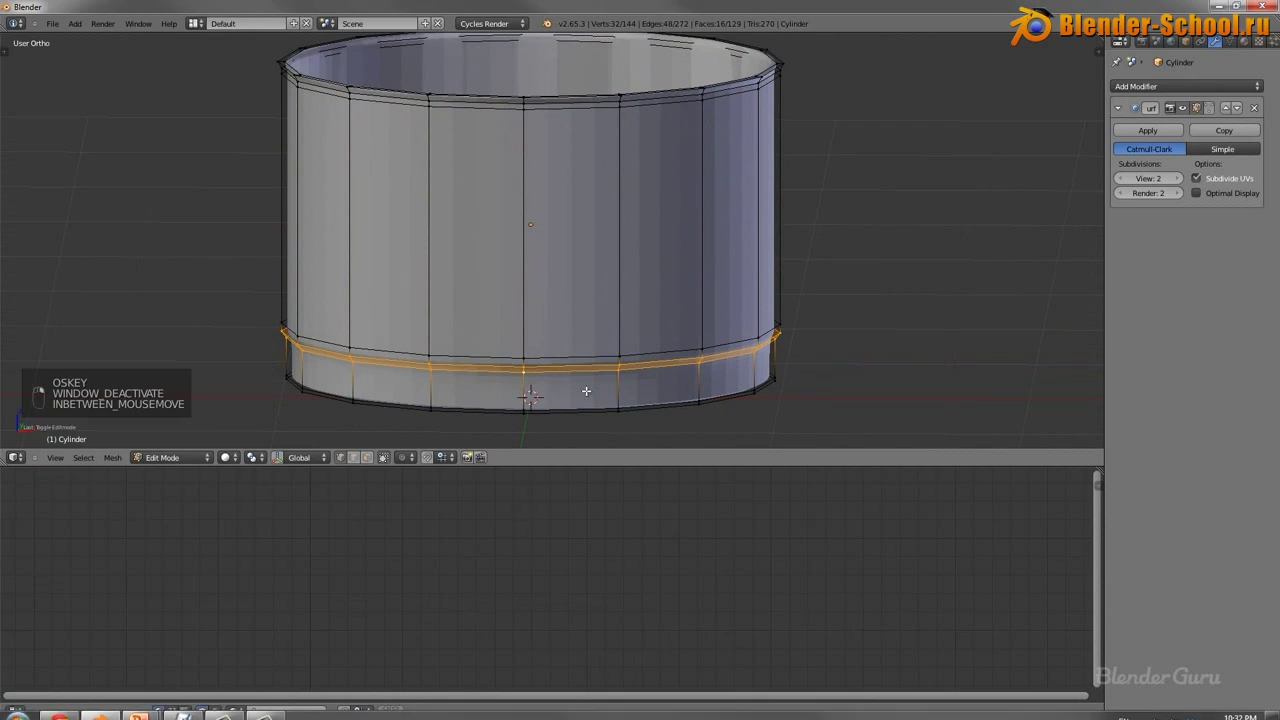
Select the lower edge loop of the ledge, raise its Mean Crease, and return to Object Mode.
left_click(585, 390, "alt")
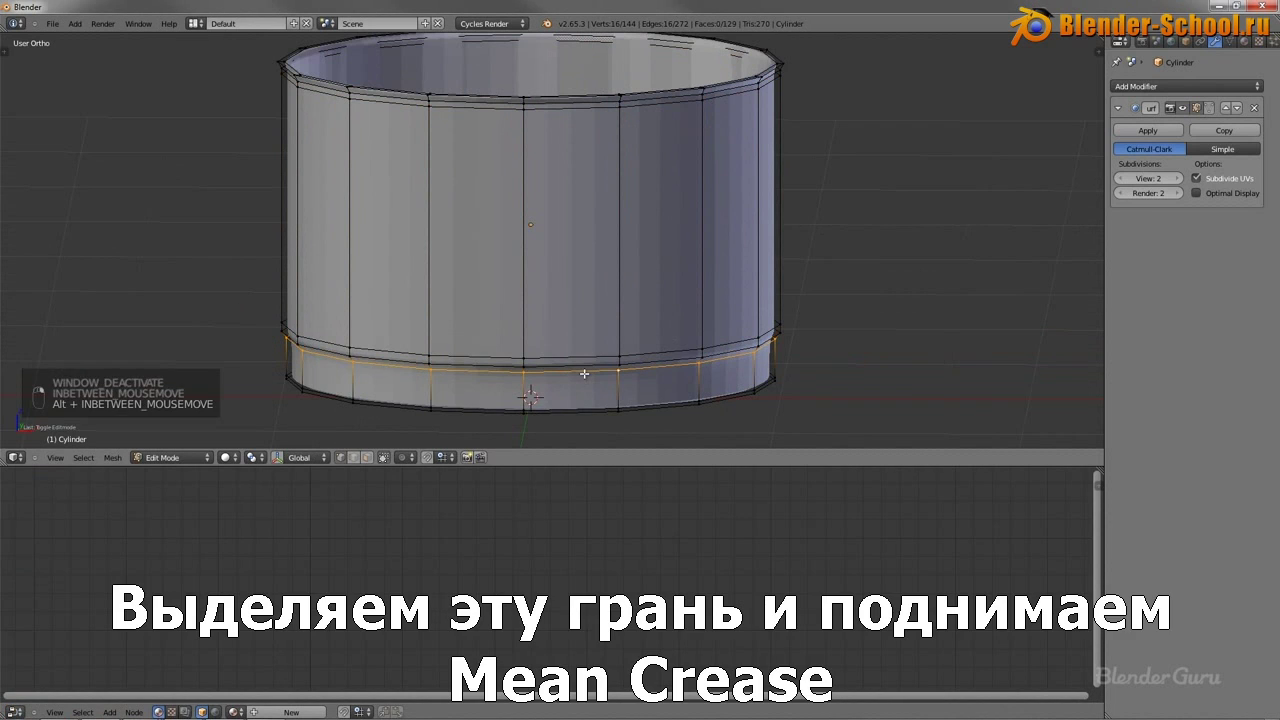
key("n")
scroll(1038, 367, "down", 3)
scroll(1038, 367, "up", 8)
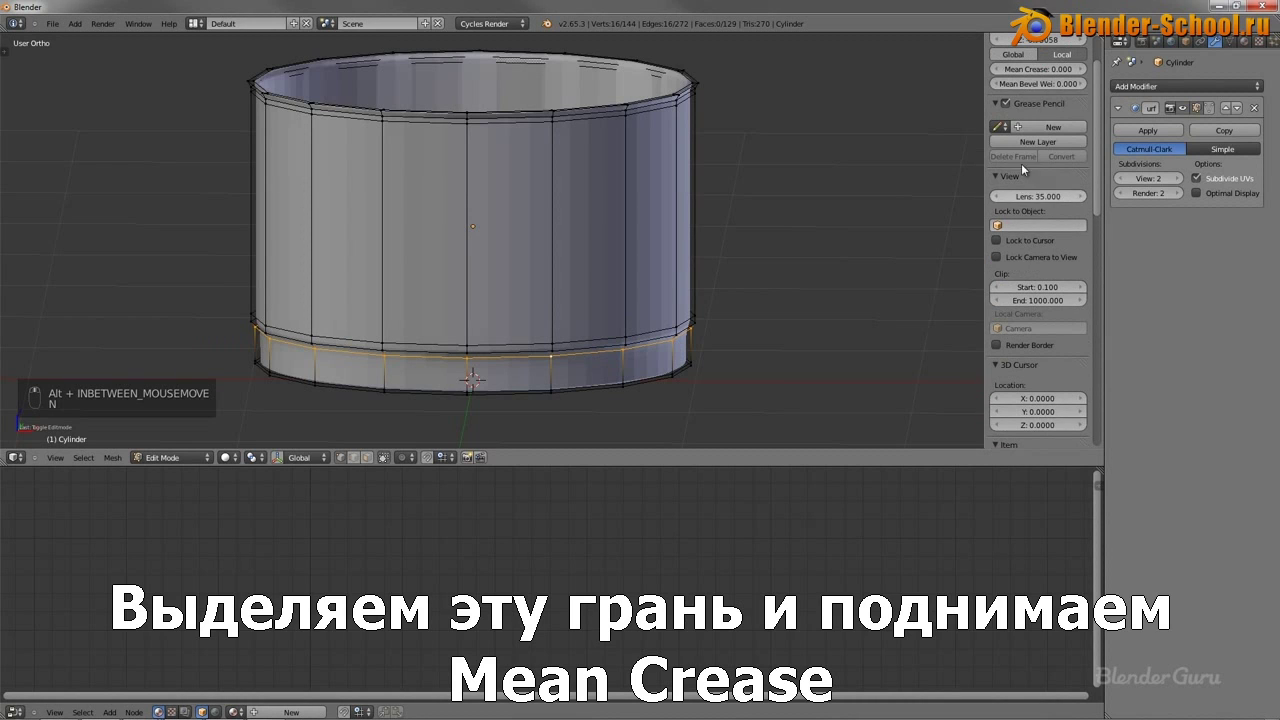
left_click_drag(1040, 69, 1140, 69)
left_click(572, 348, "alt")
key("n")
key("Tab")
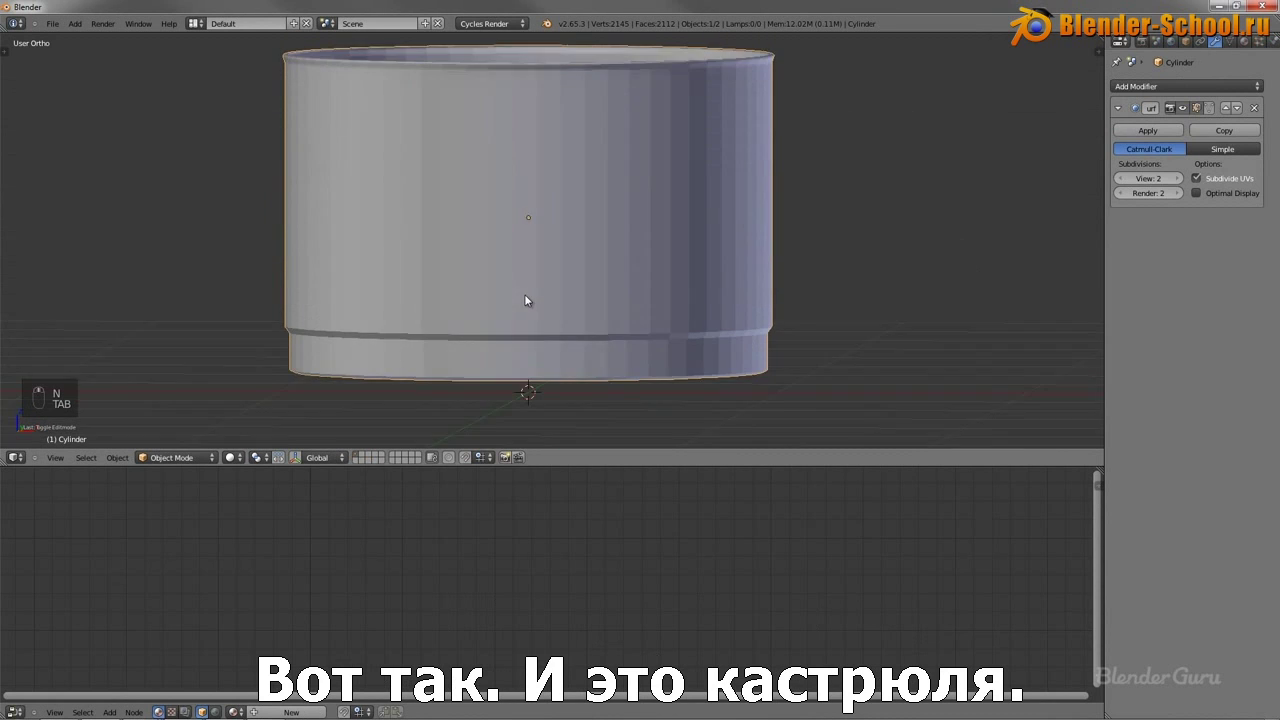
Apply smooth shading to the pot.
scroll(575, 280, "down", 2)
middle_click_drag(575, 280, 345, 238)
key("t")
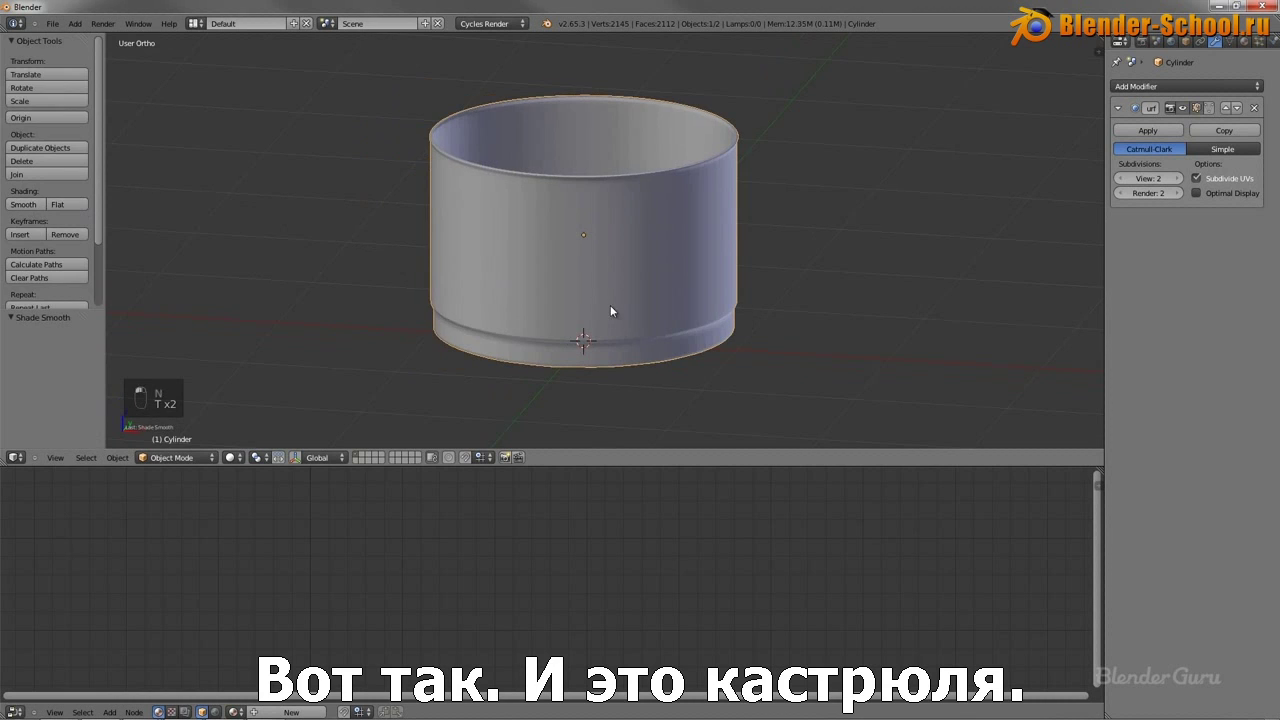
key("t")
Extrude the pot's bottom face in place, scale it inward to about 0.966, and return to Object Mode.
middle_click_drag(610, 305, 559, 245)
key("Tab")
scroll(624, 255, "up", 2)
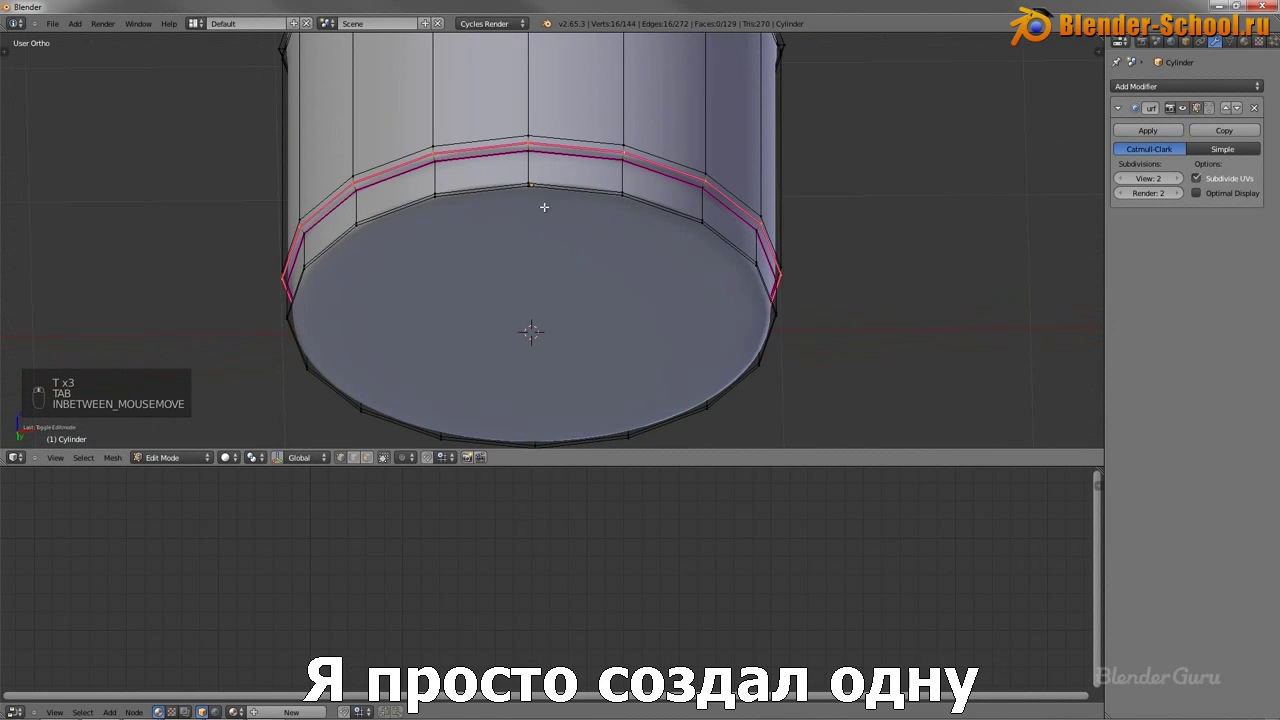
right_click(572, 196, "alt")
key("e")
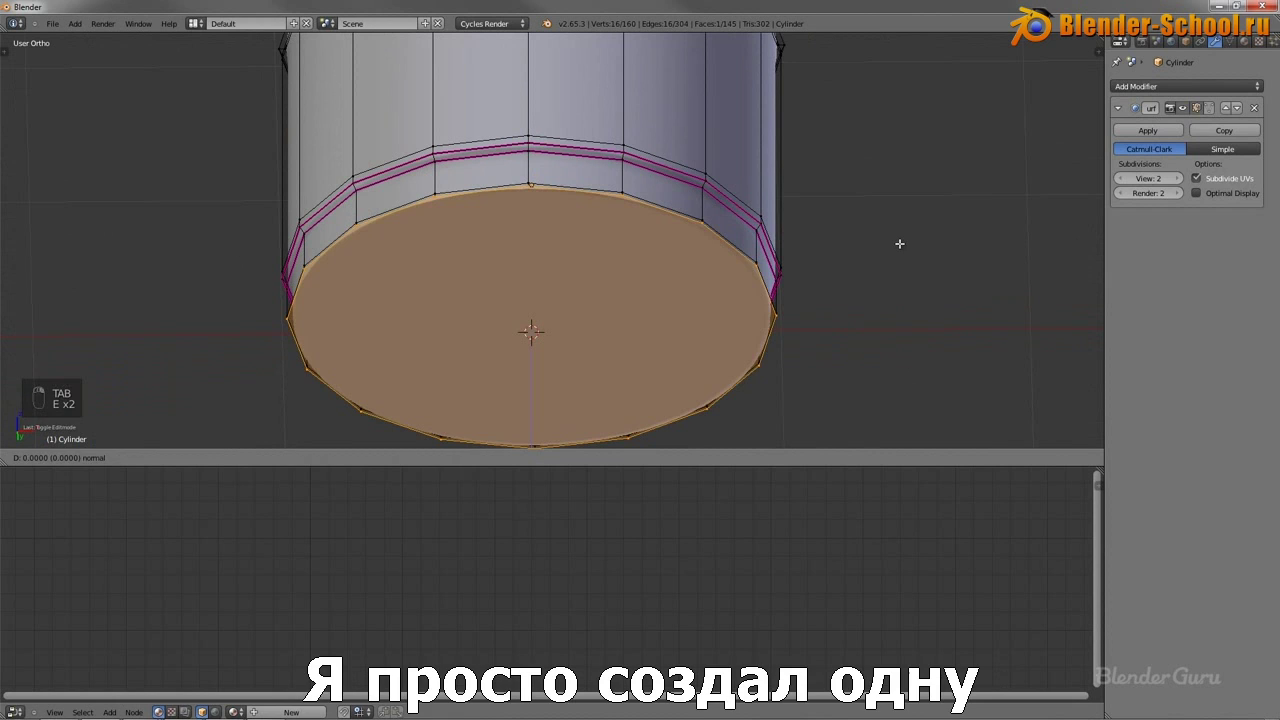
key("s")
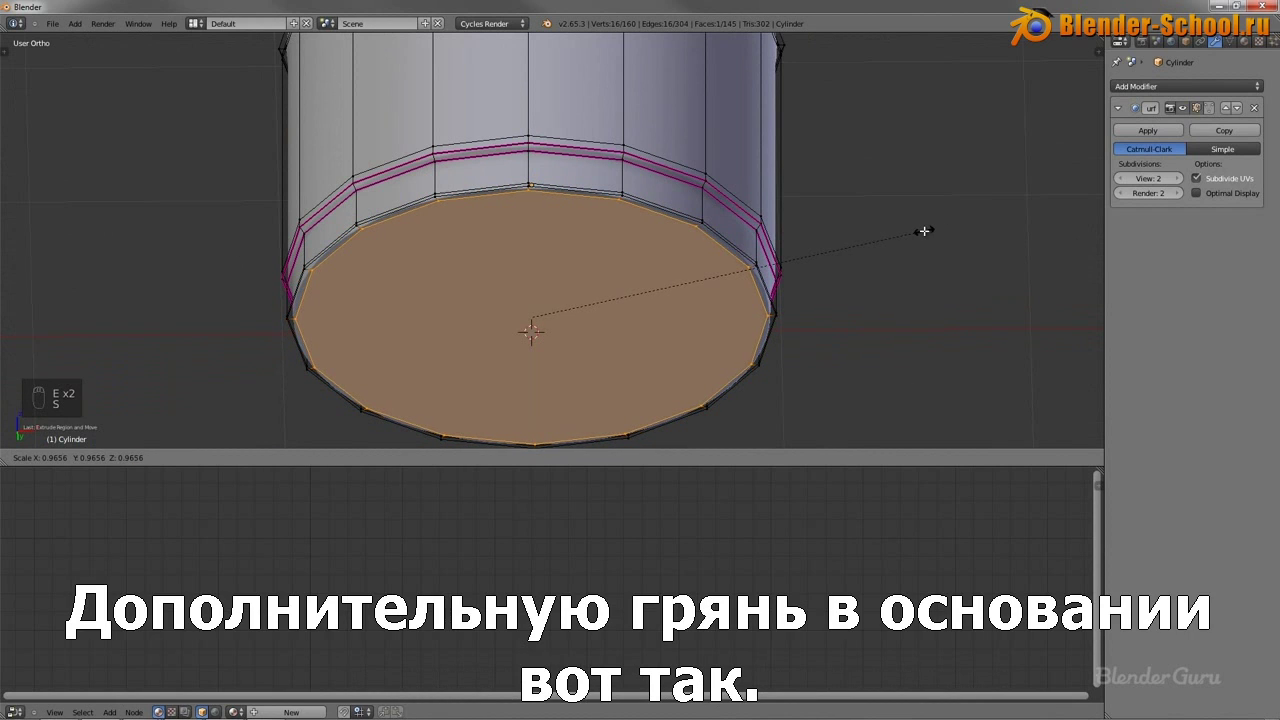
left_click(925, 231)
middle_click_drag(418, 226, 562, 219)
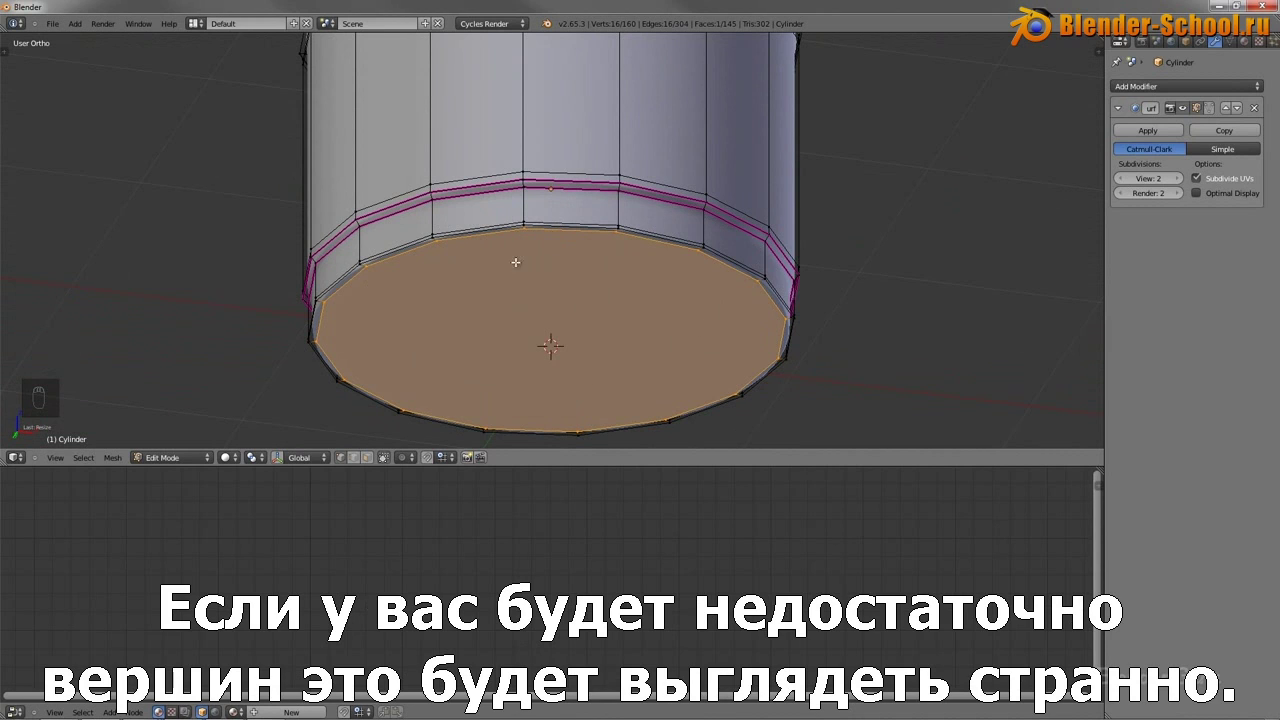
middle_click_drag(621, 217, 628, 310)
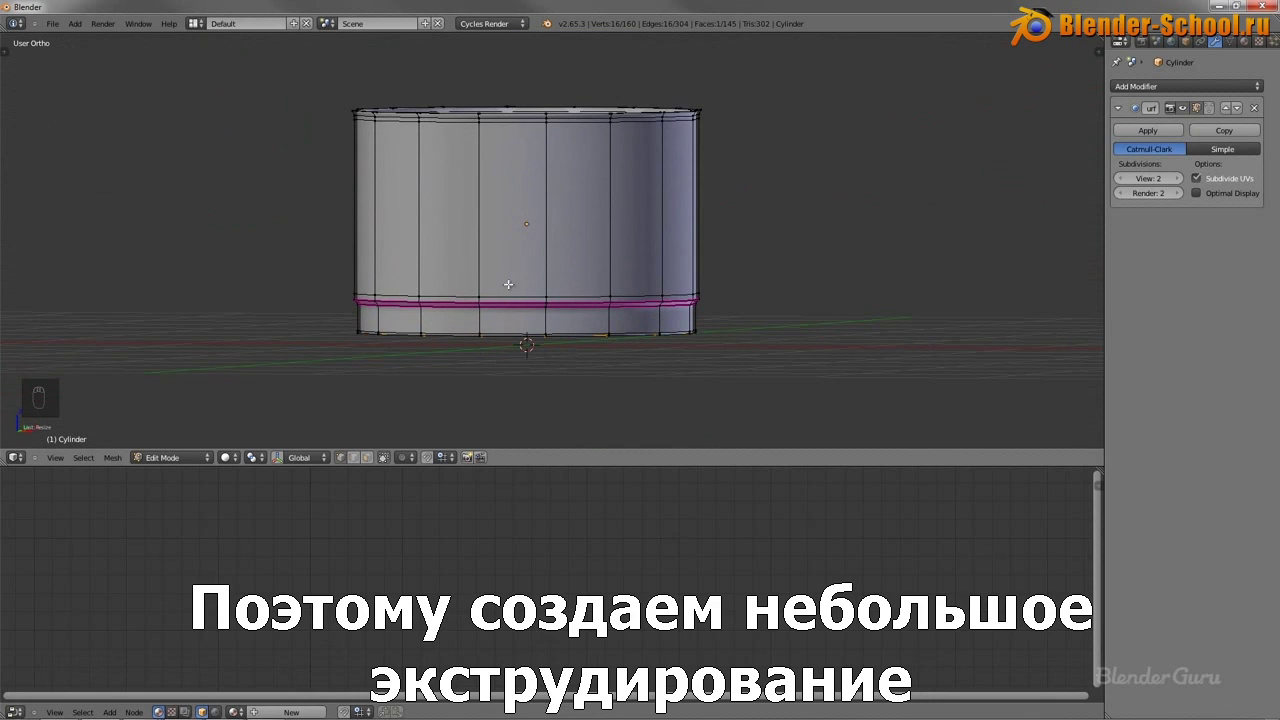
middle_click_drag(515, 297, 960, 225)
key("Tab")
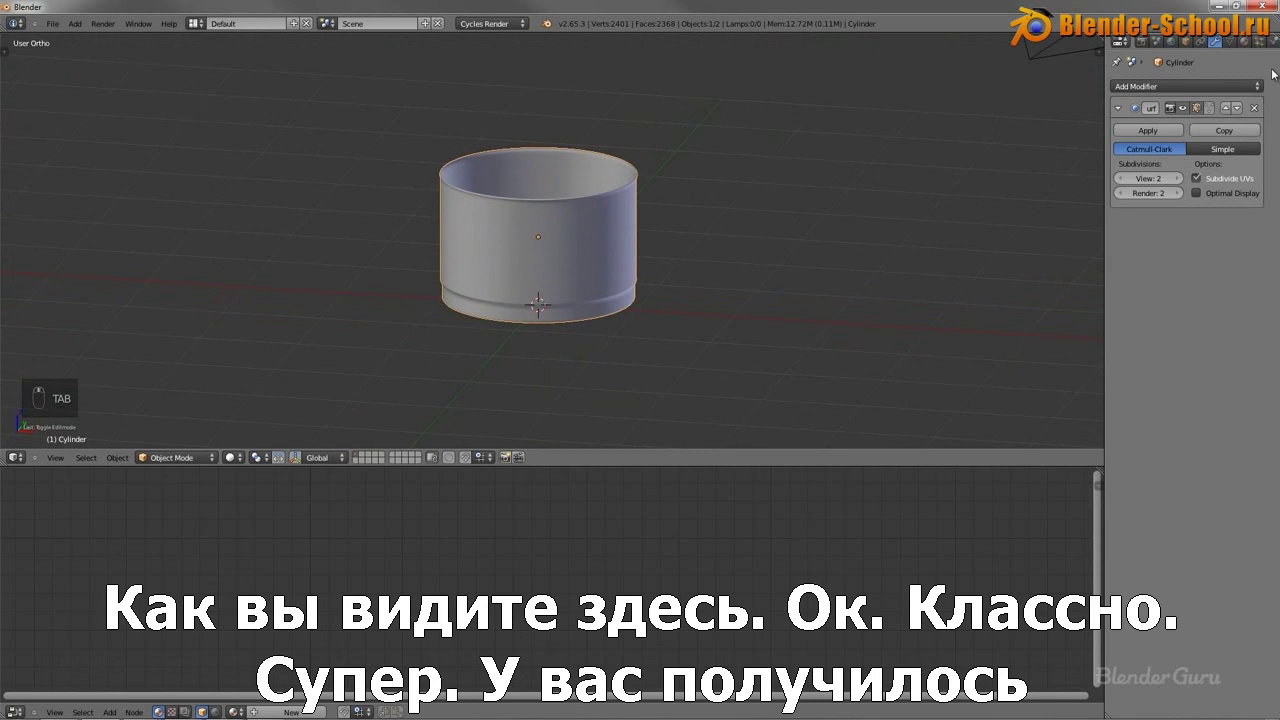
Enable nodes for the World and assign an Environment Texture to the background color.
left_click(1172, 41)
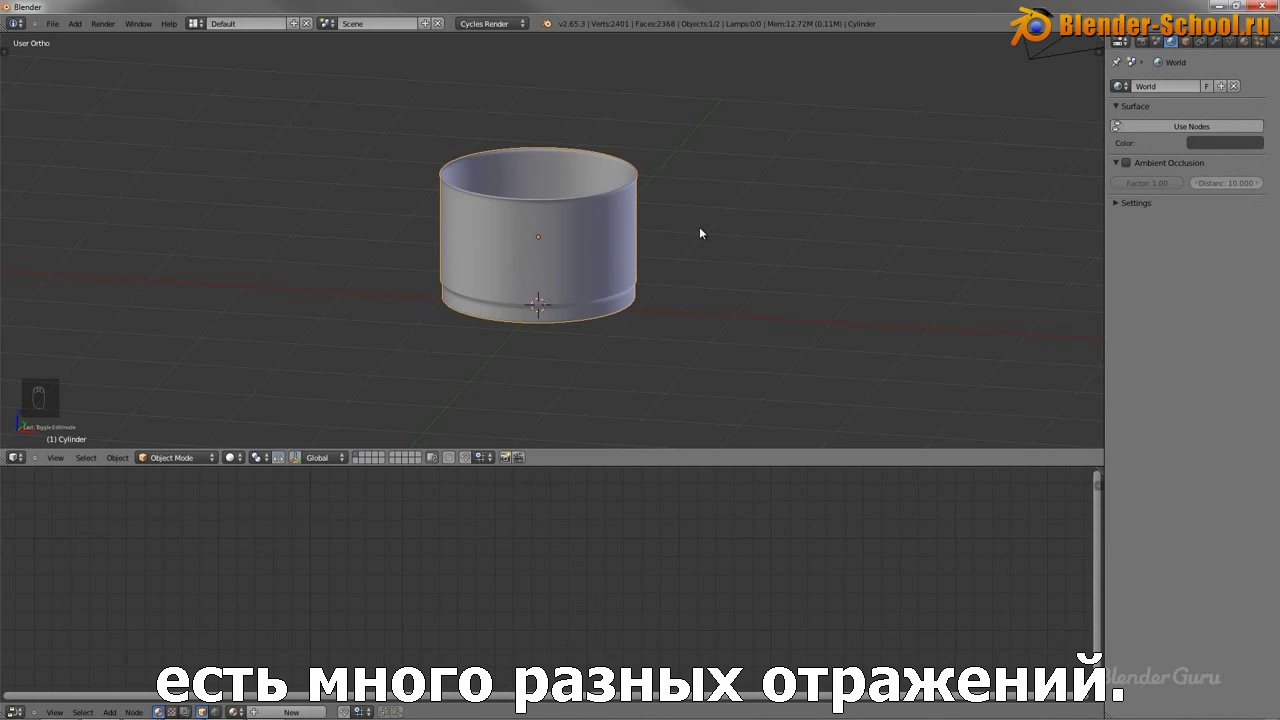
left_click(1212, 127)
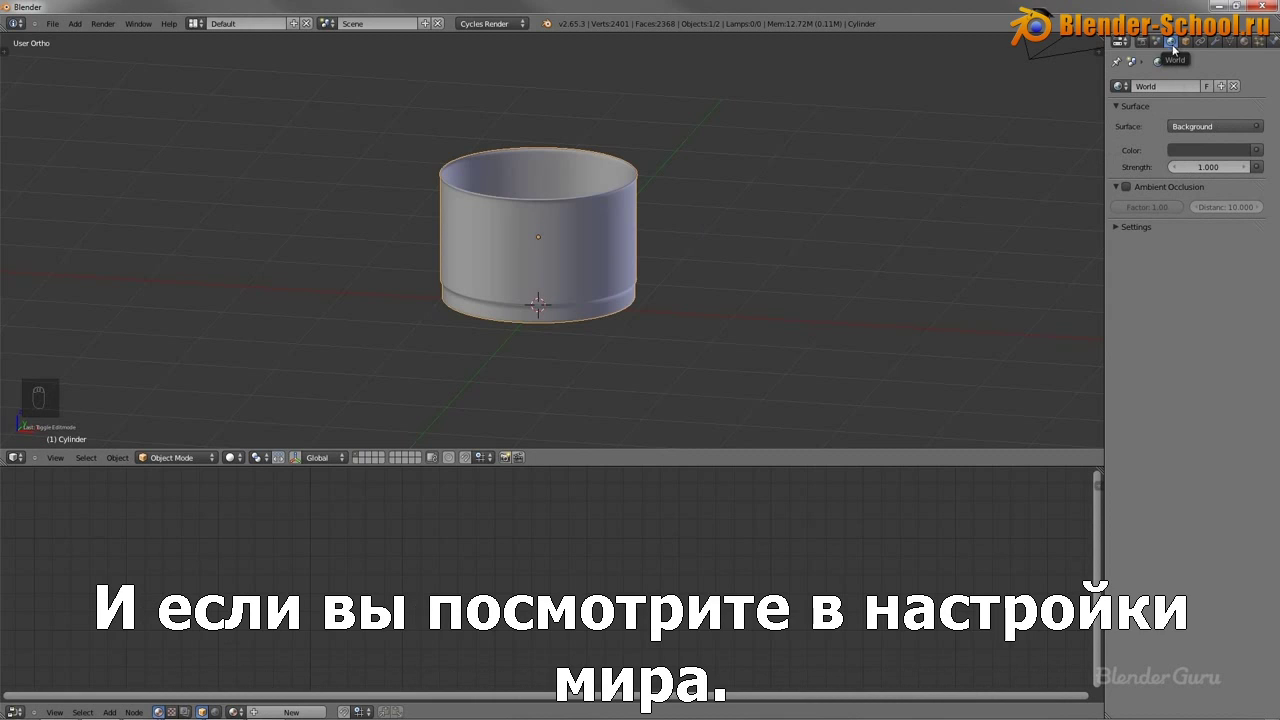
left_click(1183, 125)
left_click(1268, 150)
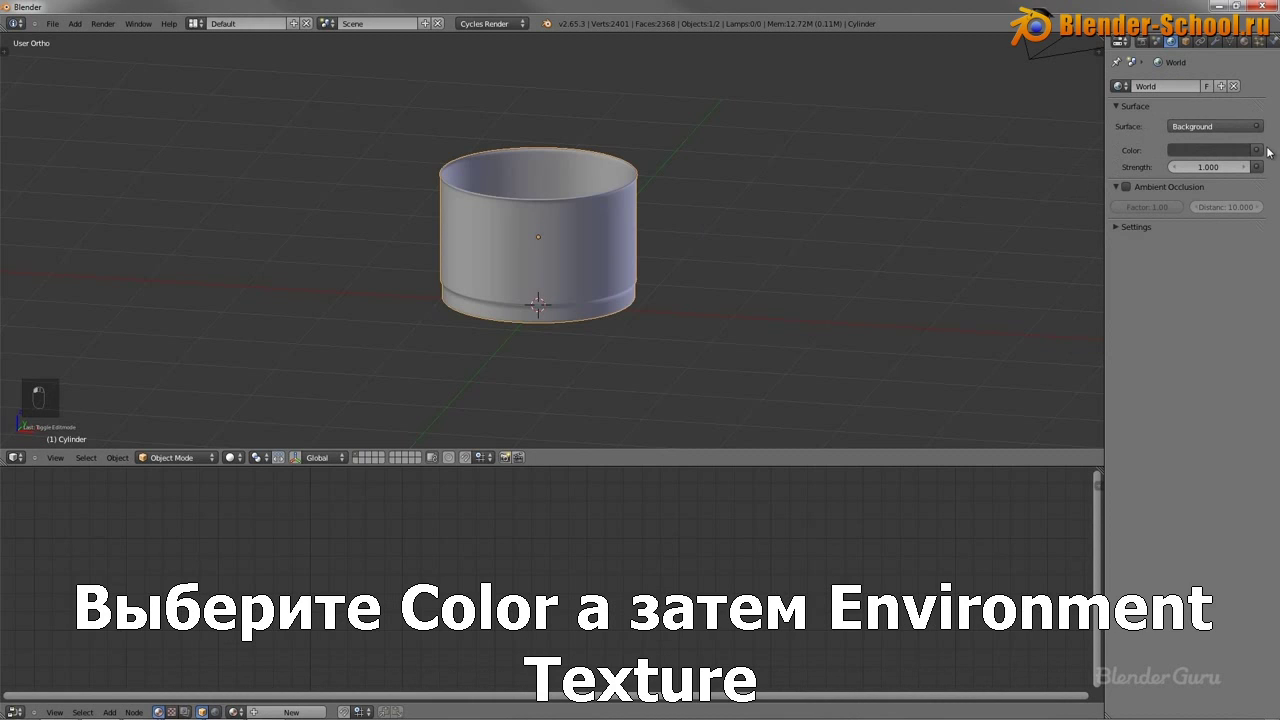
left_click(1256, 150)
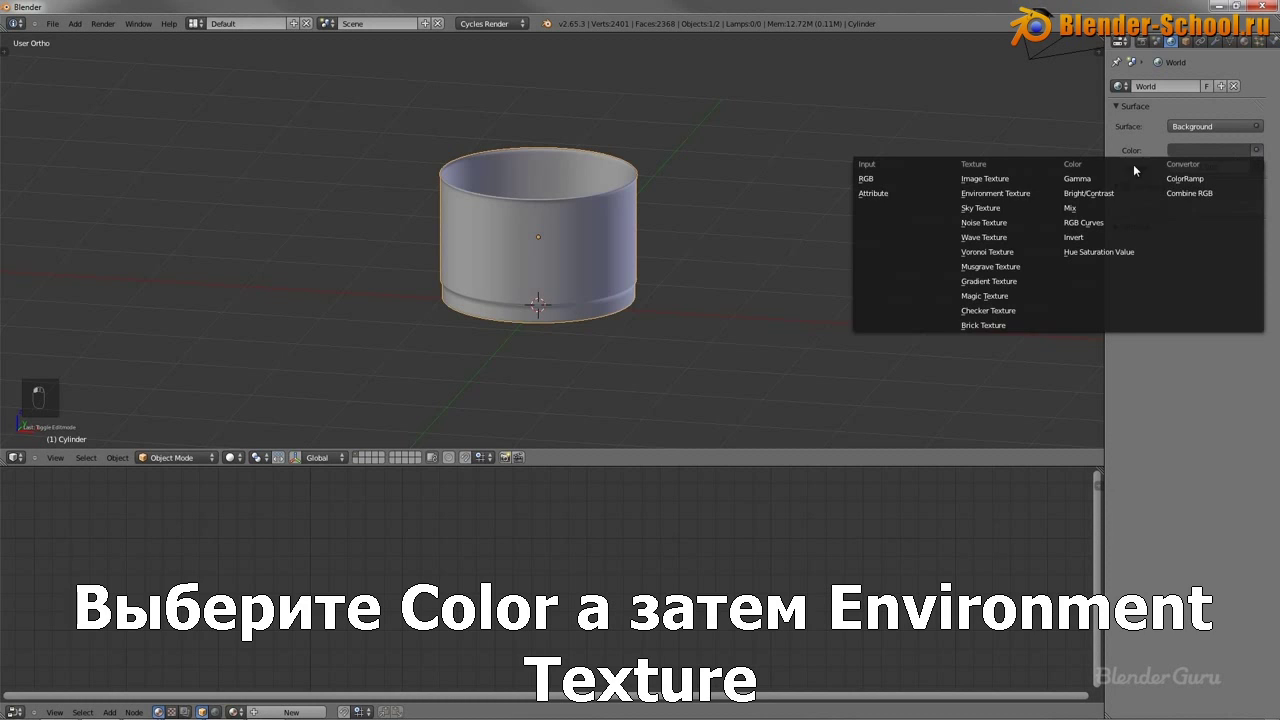
left_click(1040, 193)
Load kitchen_probe.hdr from the HDRI folder as the environment image and set the background strength to 0.500.
left_click(1235, 172)
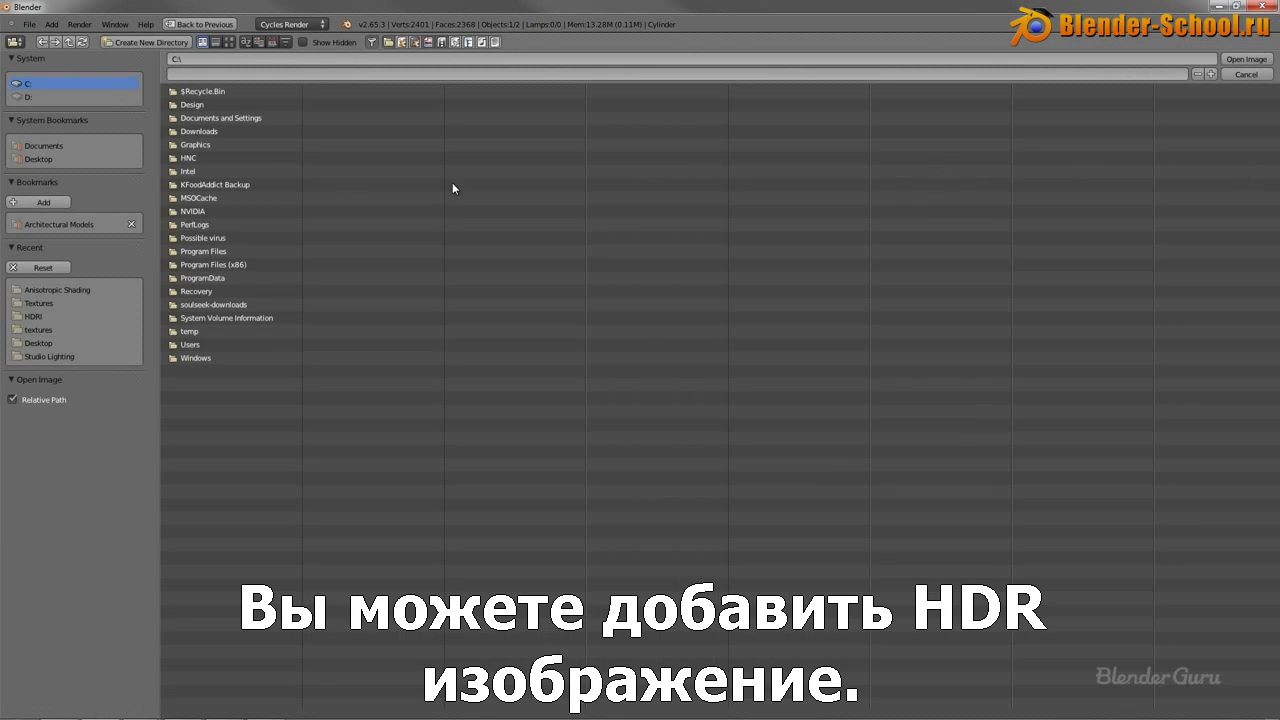
left_click(34, 316)
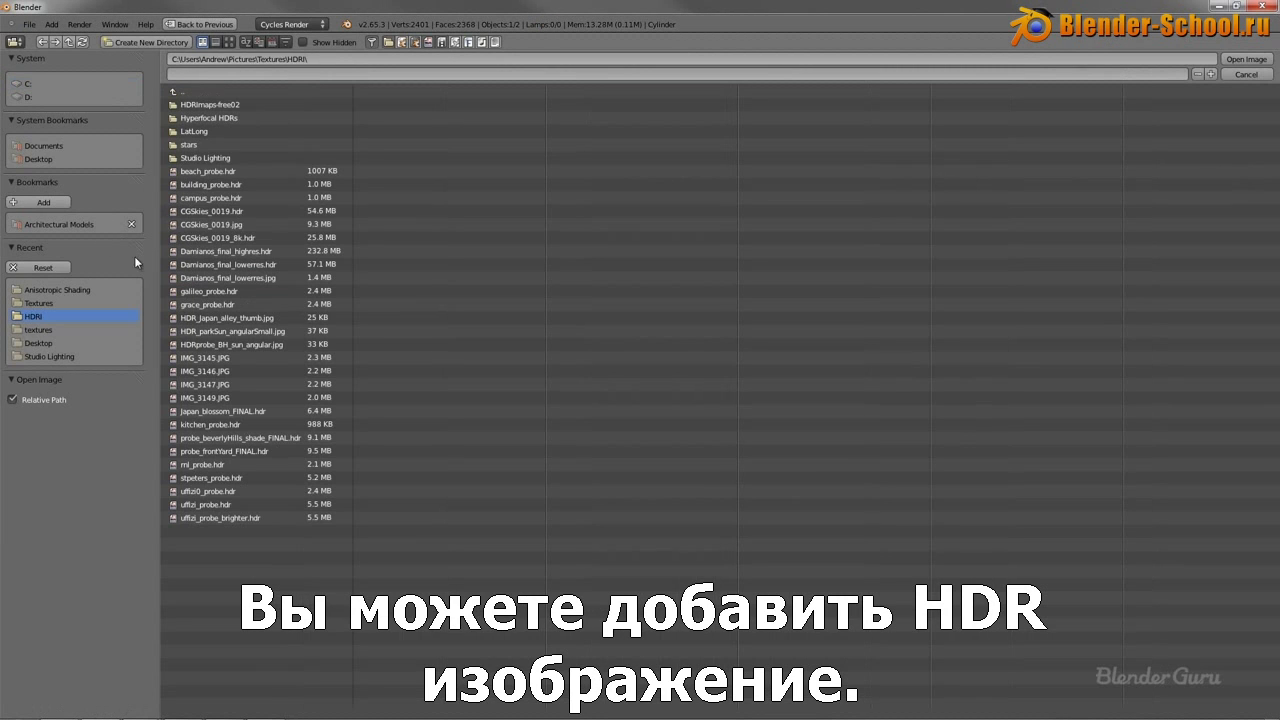
left_click(228, 42)
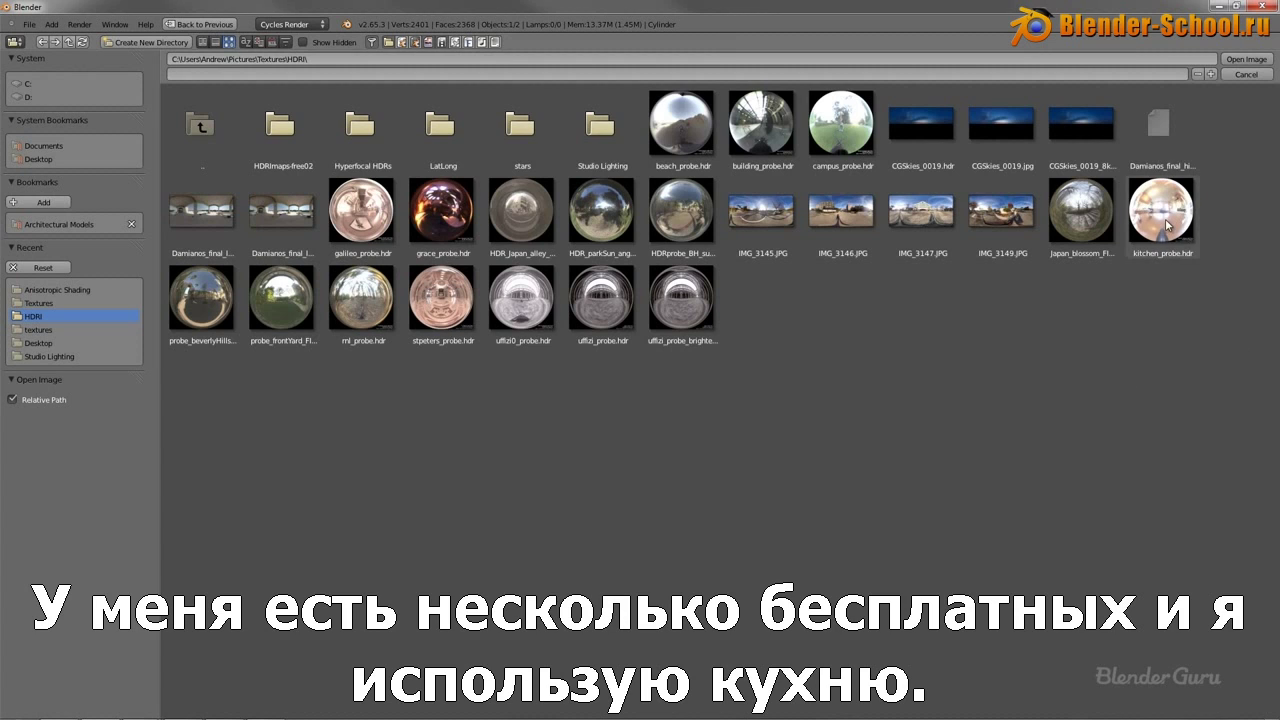
left_click(1152, 250)
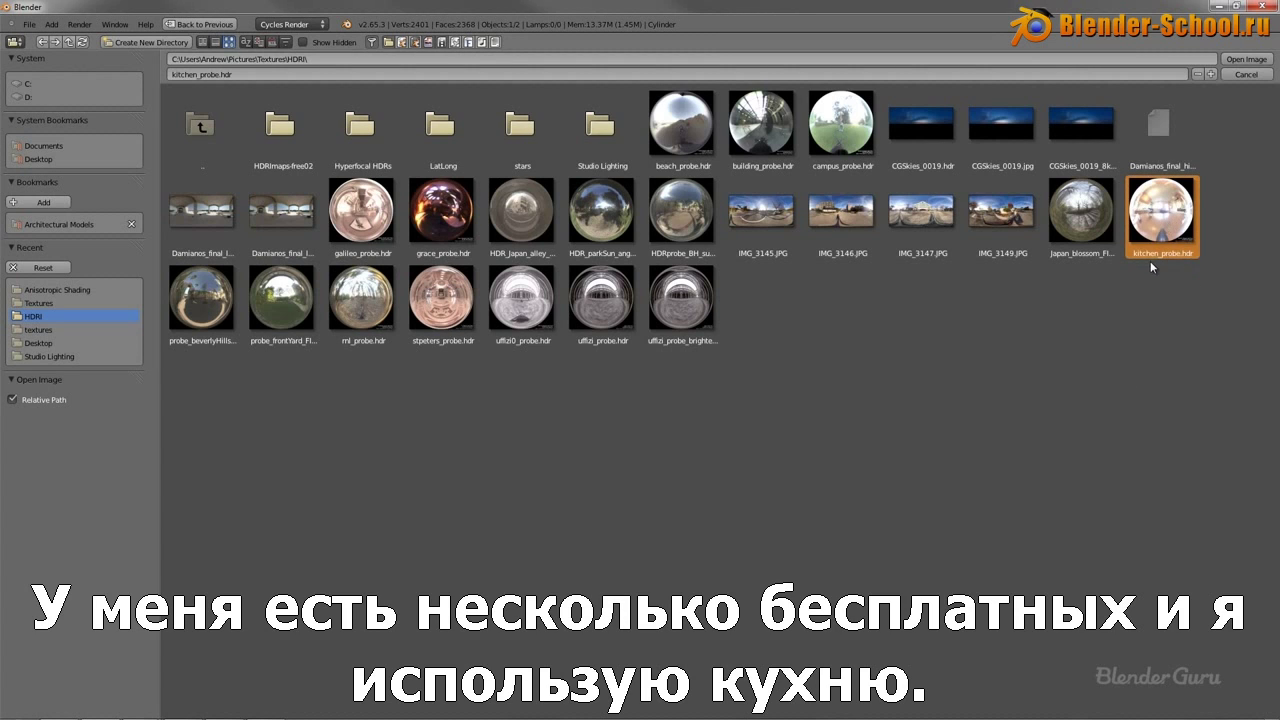
left_click(1246, 59)
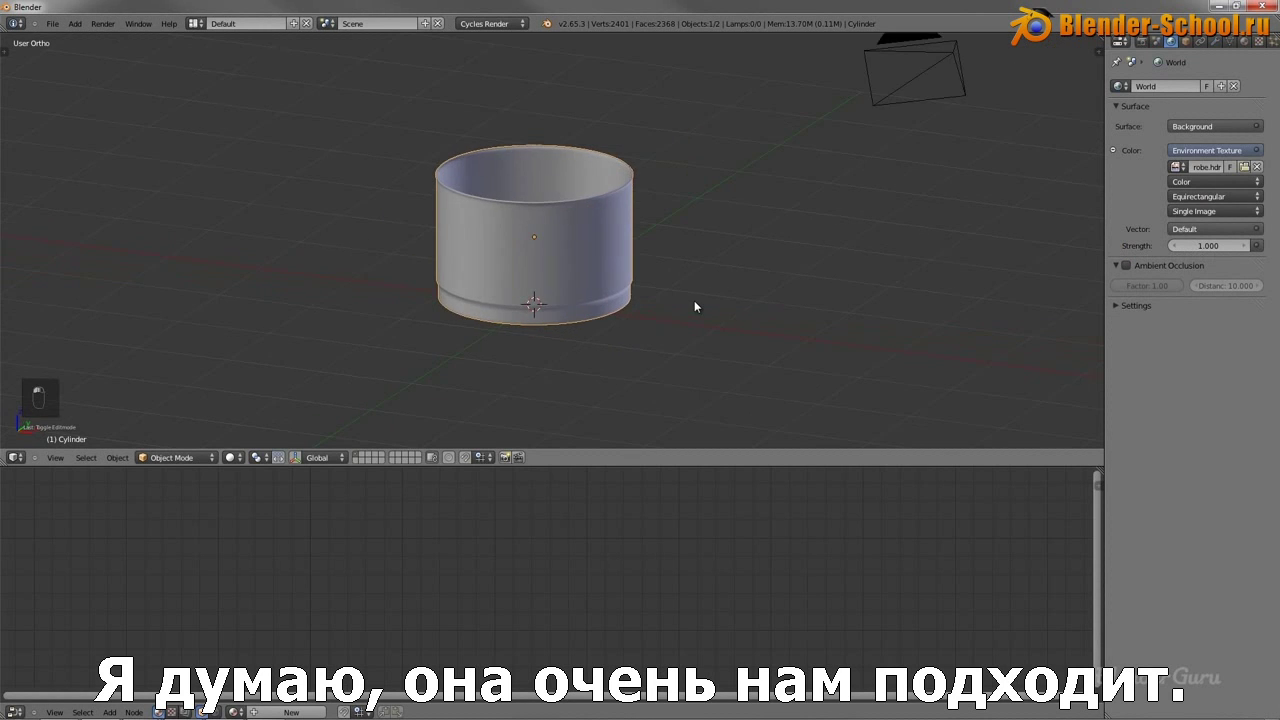
left_click(1175, 245)
left_click(1175, 245)
In front view, move the pot down along the Z axis until its base sits on the floor line.
middle_click_drag(628, 315, 600, 266)
key("KP_1")
scroll(620, 267, "up", 3)
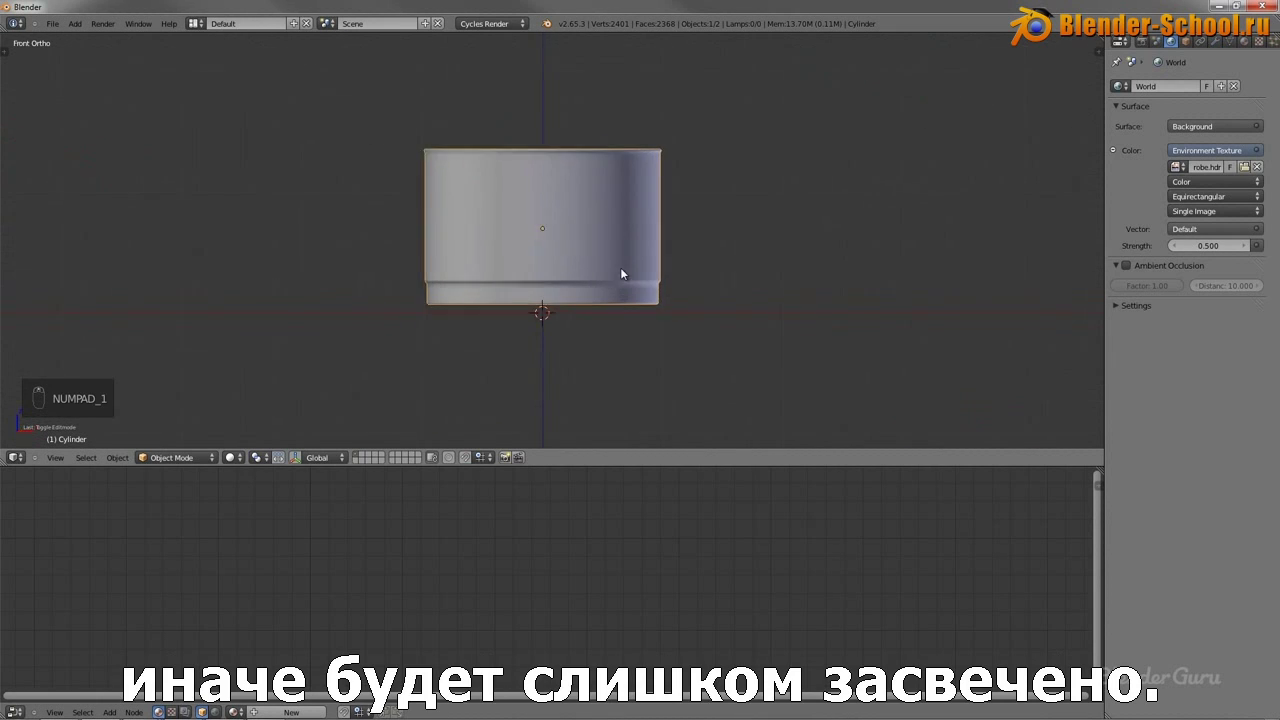
key("g")
key("z")
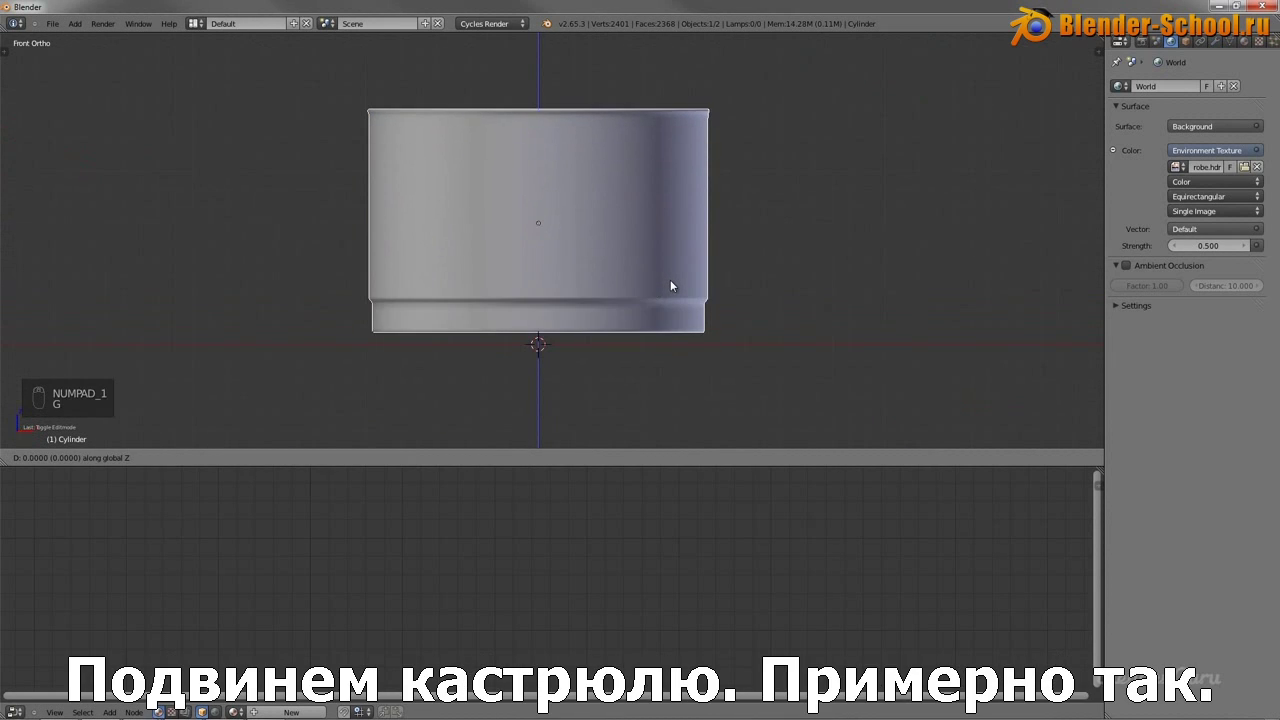
left_click(673, 313)
middle_click_drag(673, 313, 621, 258)
Preview the pot under the environment lighting in Rendered viewport shading, and return to Solid shading.
scroll(624, 254, "down", 5)
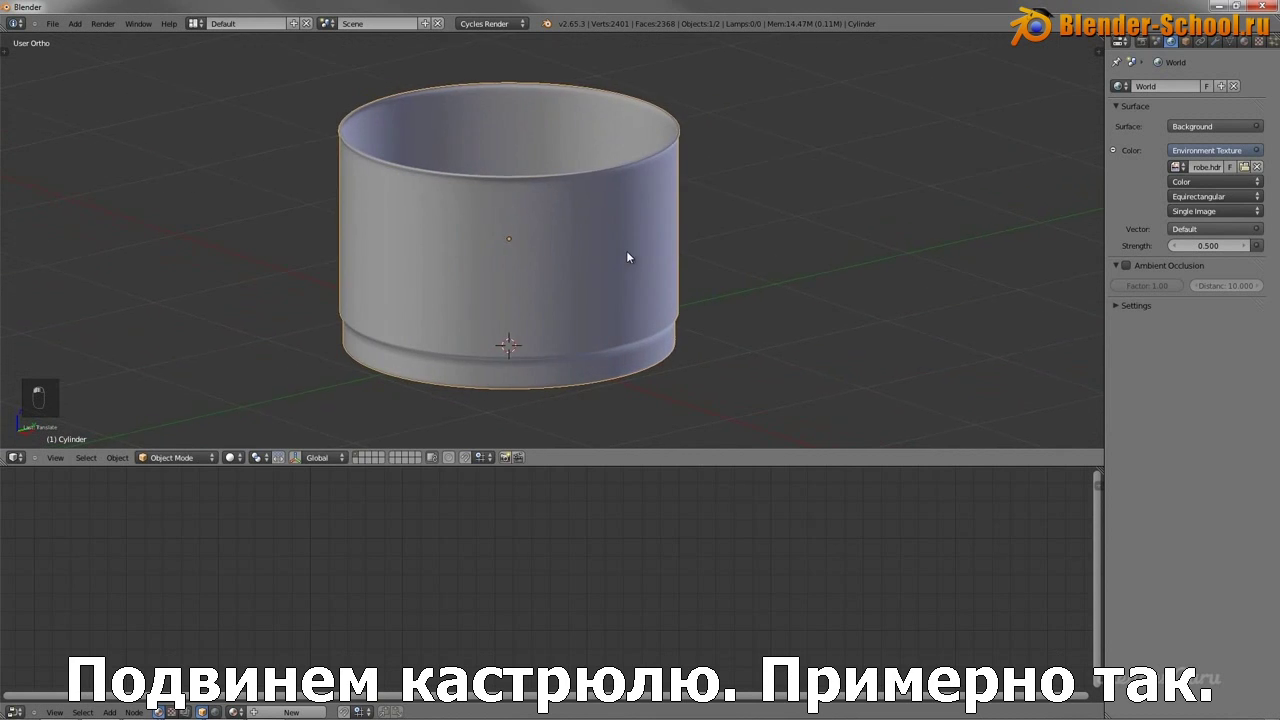
left_click(231, 457)
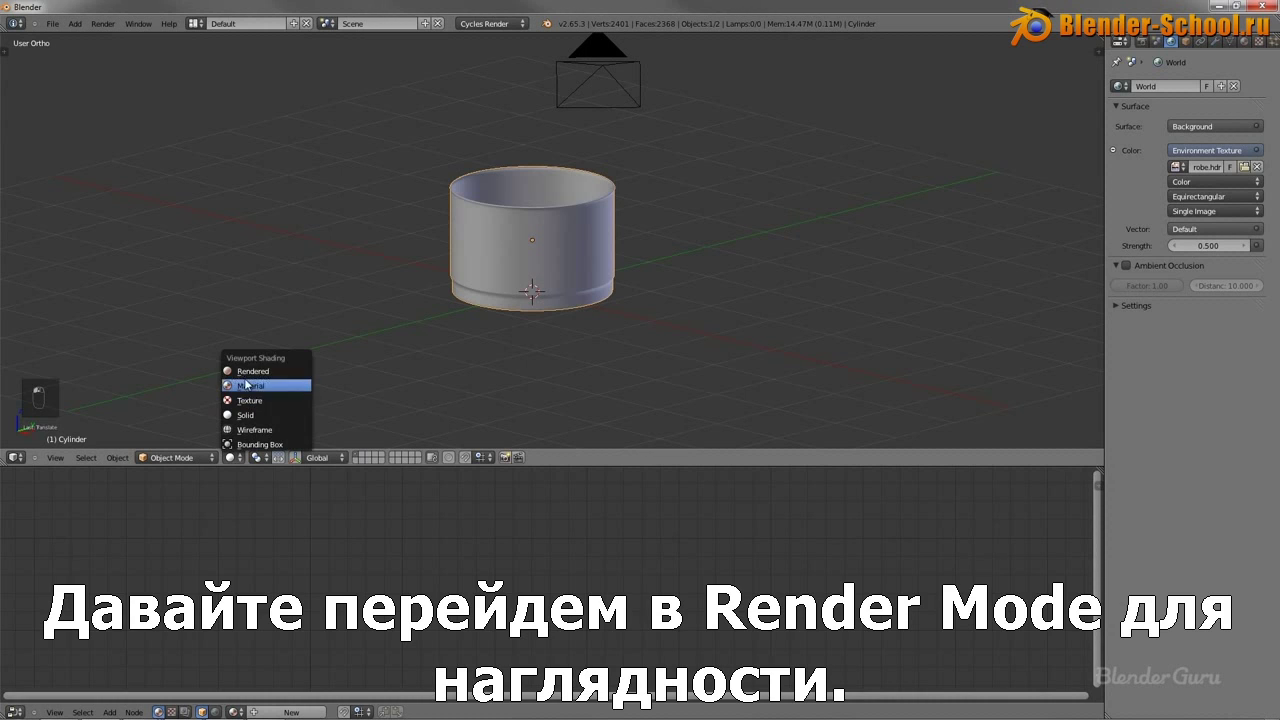
left_click(250, 372)
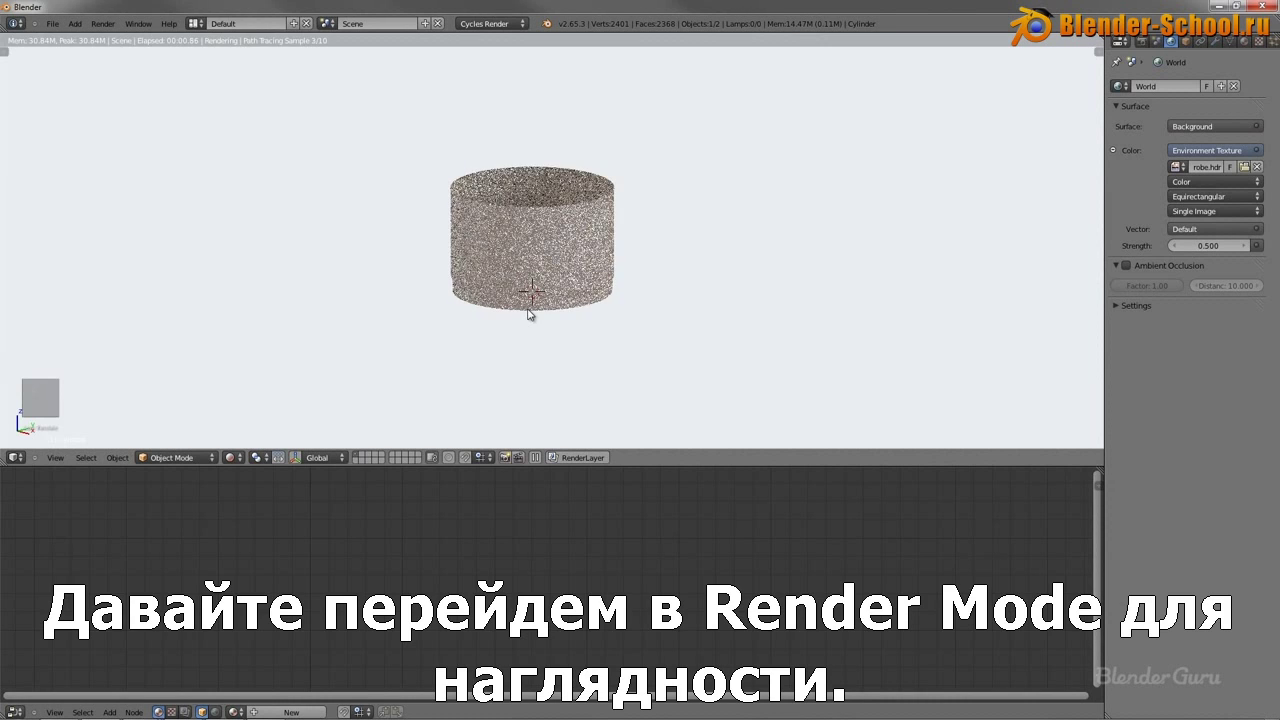
scroll(383, 384, "up", 2)
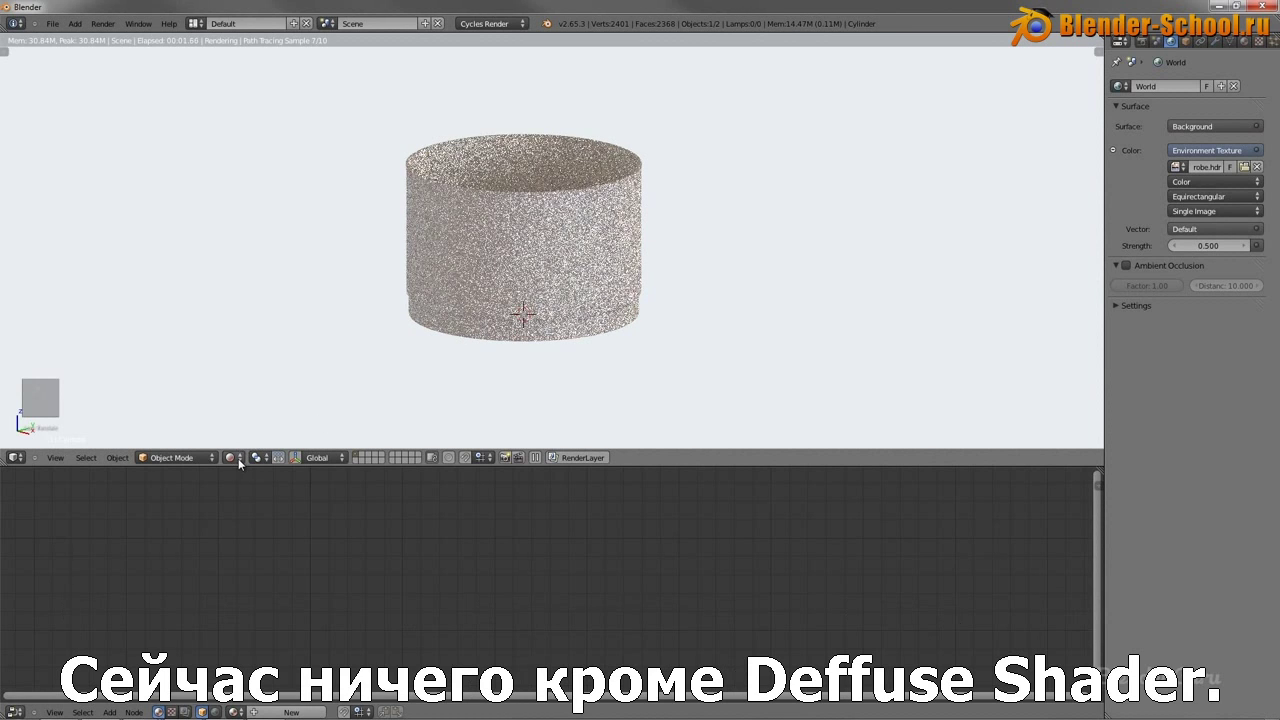
left_click(238, 458)
left_click(250, 415)
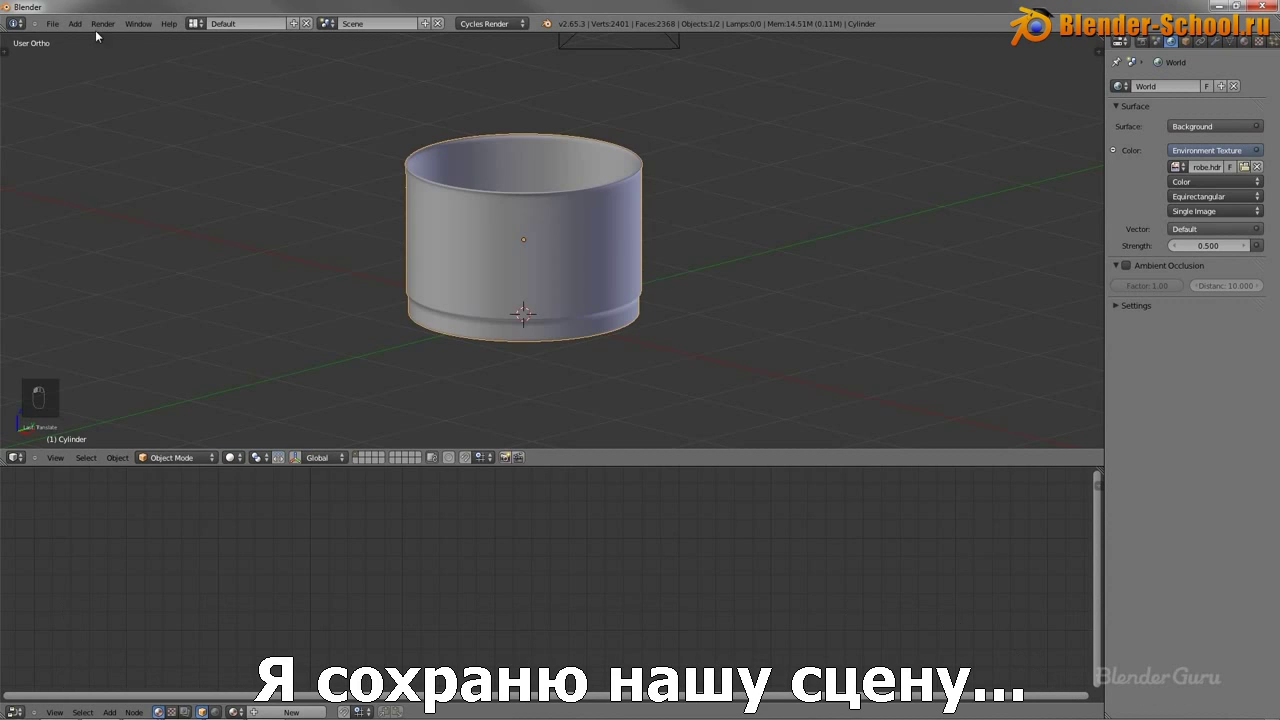
Save the scene as tester.blend in the Anisotropic Shading folder.
left_click(52, 23)
key("ctrl+s")
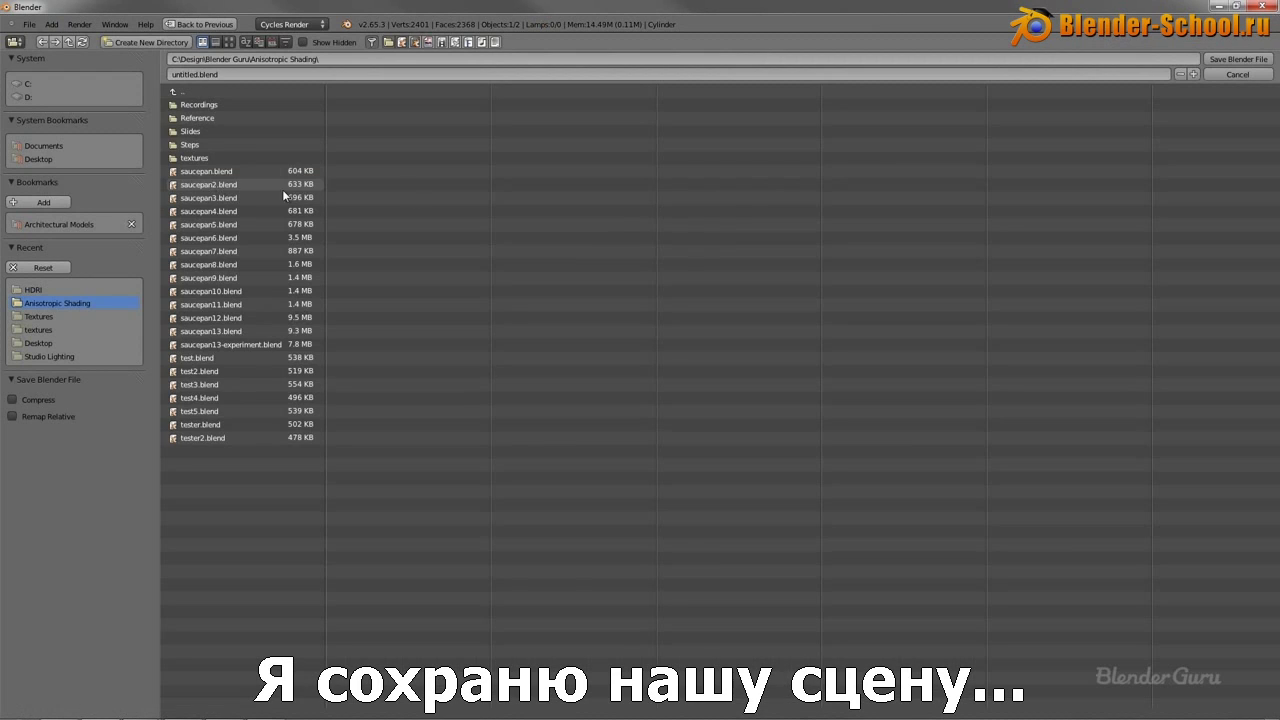
left_click(280, 72)
key("KP_Enter")
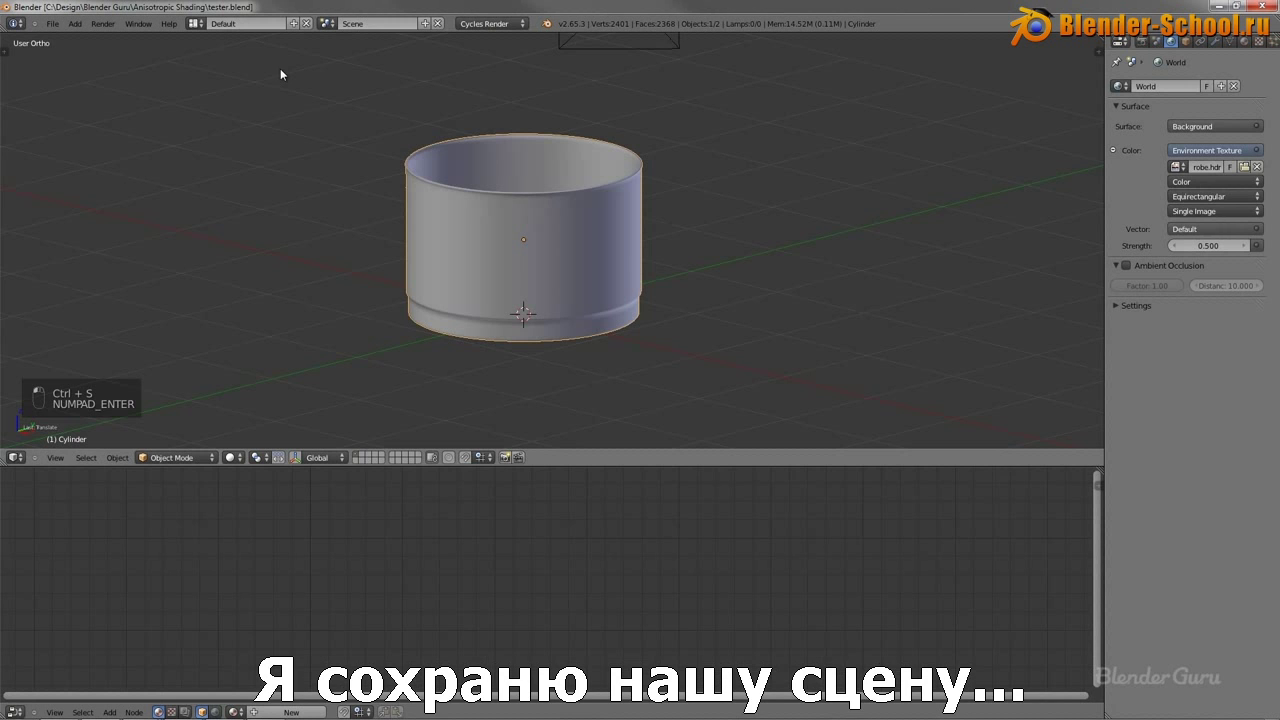
Set the render device to GPU Compute in the render settings.
left_click(1122, 42)
left_click(1182, 151)
left_click(1196, 136)
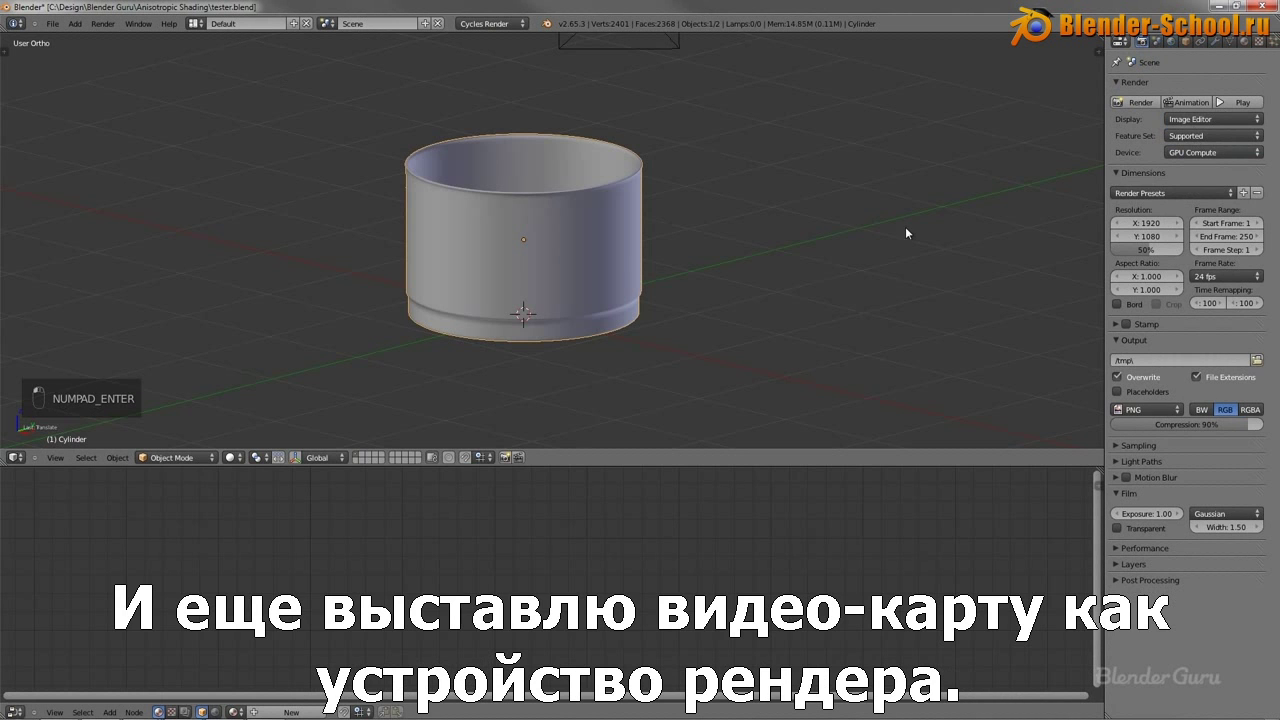
Add a new material to the pot and set its surface shader to Anisotropic BSDF.
scroll(646, 268, "down", 3)
scroll(674, 268, "up", 2)
scroll(674, 272, "up", 2)
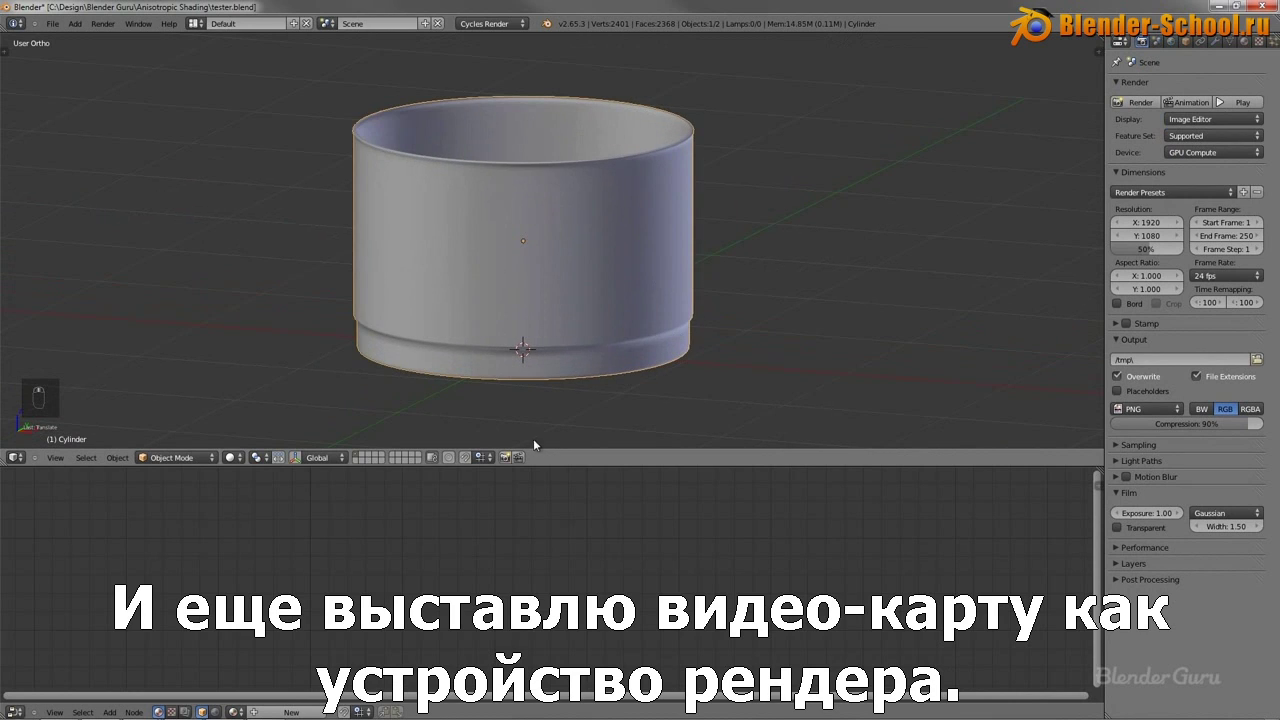
left_click(1244, 42)
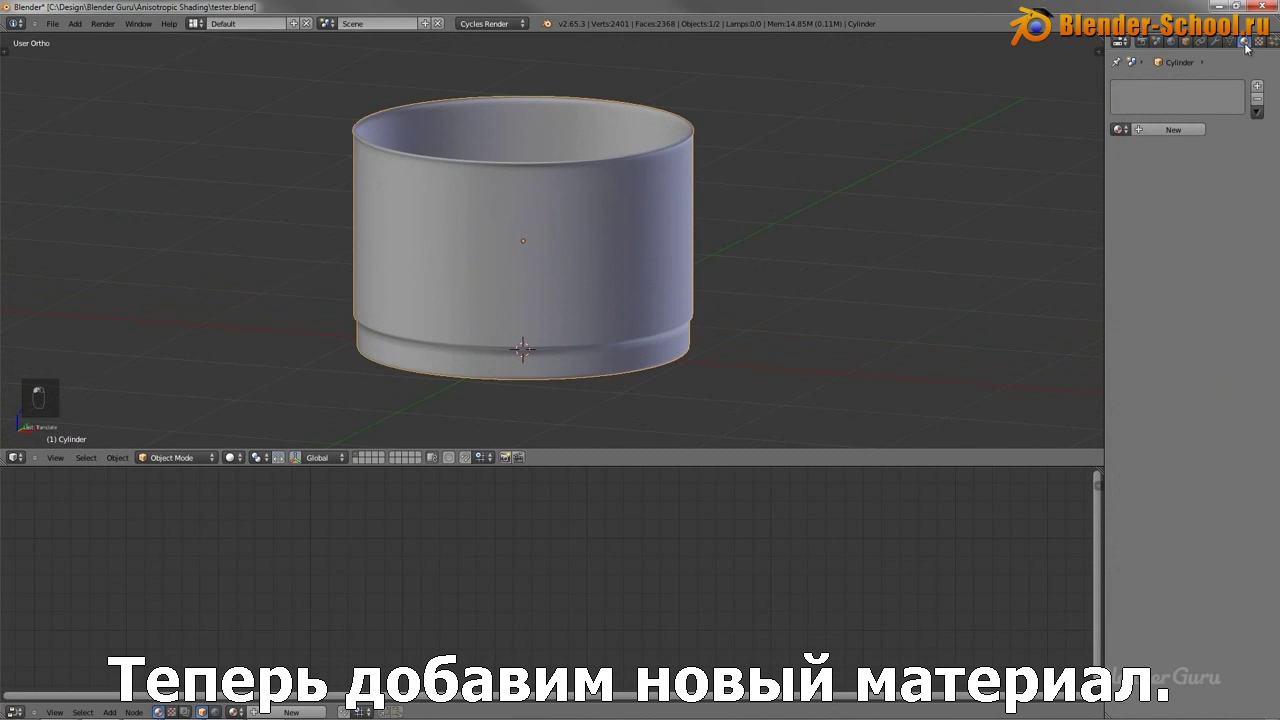
left_click(1170, 129)
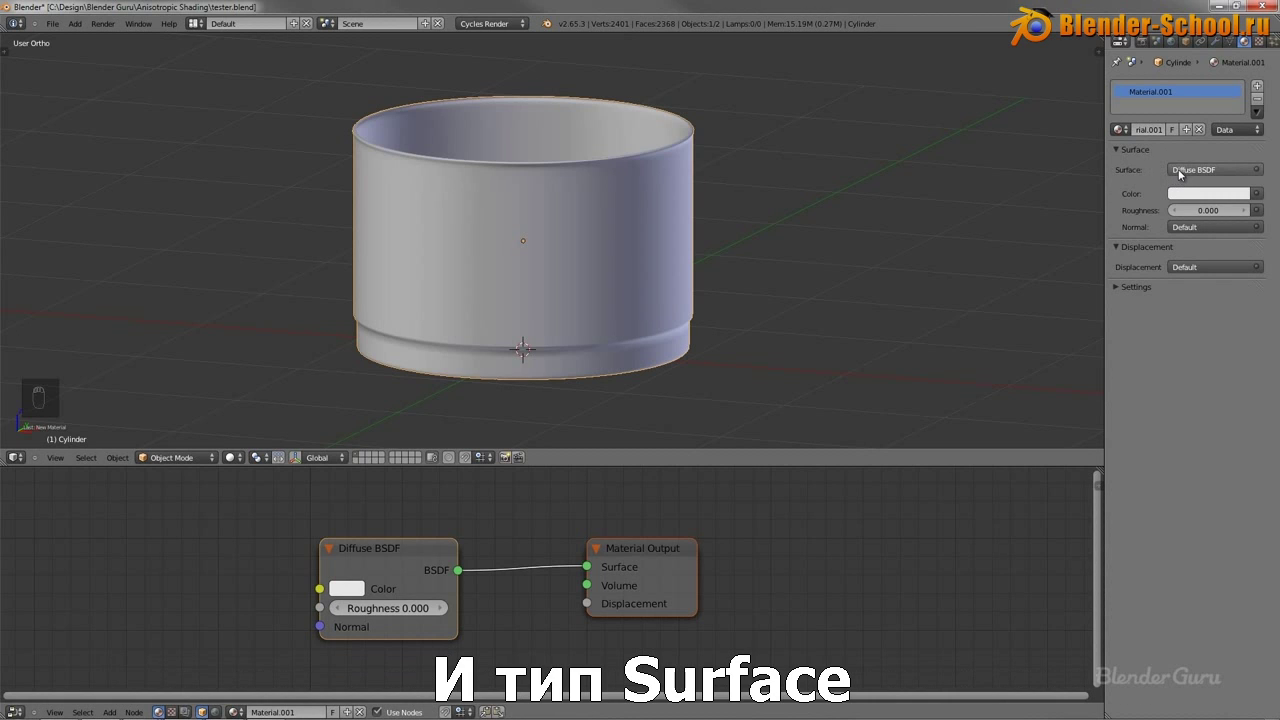
left_click(1185, 170)
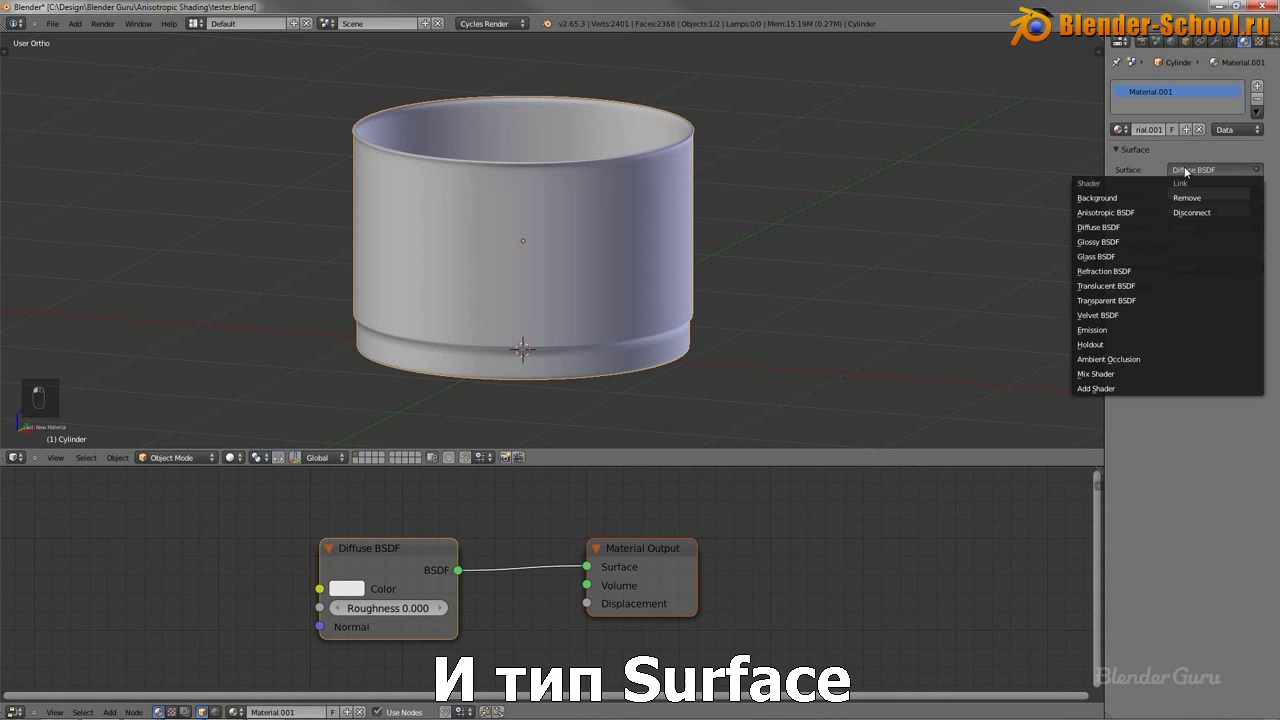
left_click(1101, 217)
Enlarge the node editor area to give the material nodes more room.
middle_click_drag(563, 535, 584, 480)
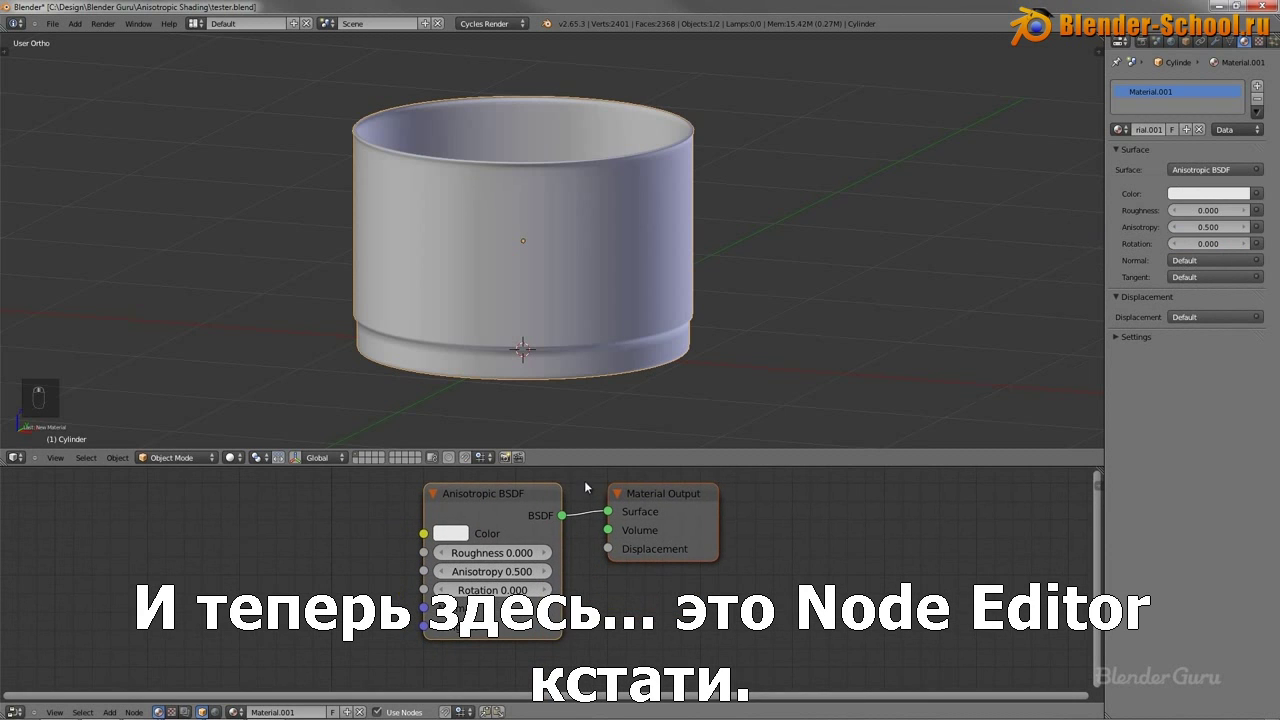
left_click_drag(587, 466, 587, 405)
left_click(15, 708)
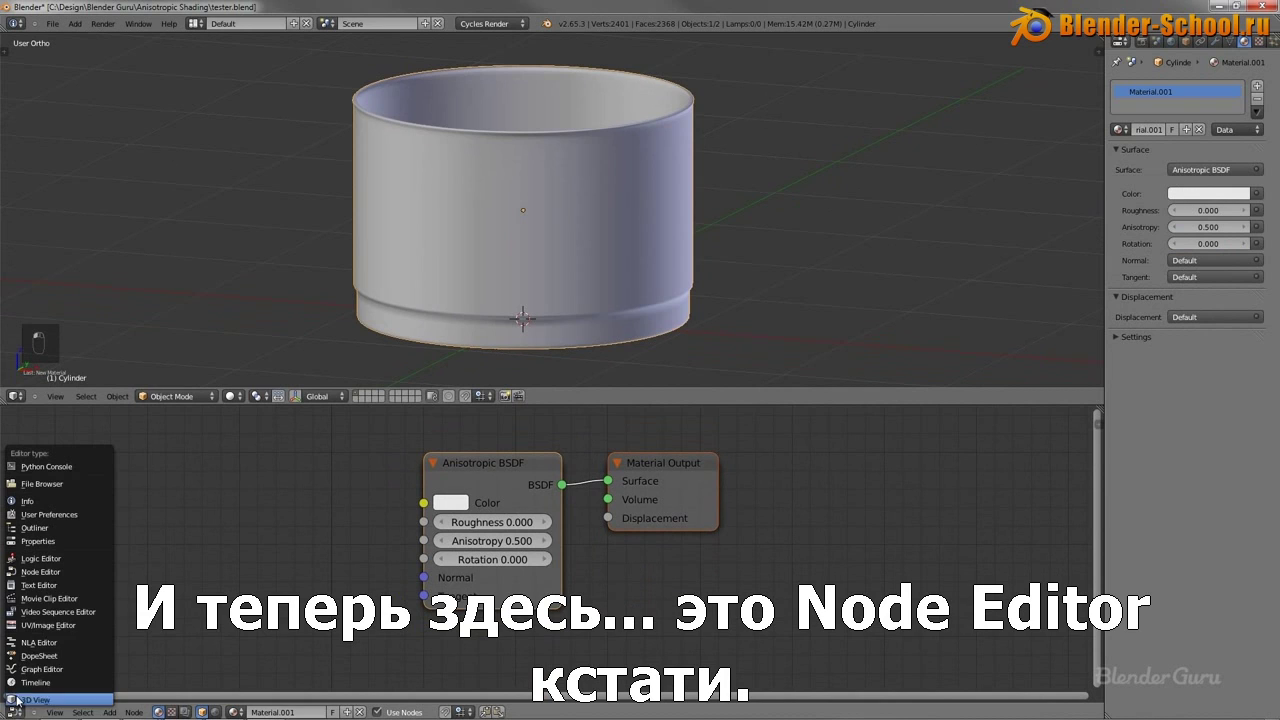
scroll(556, 546, "up", 5)
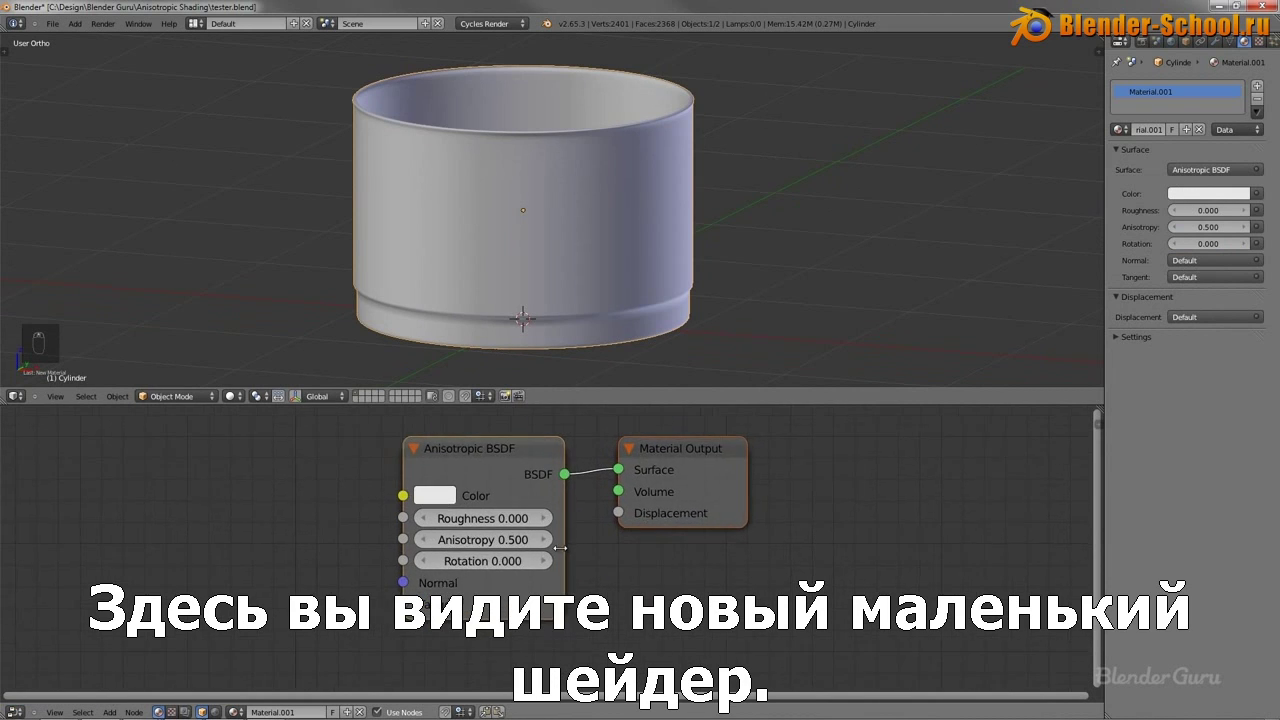
middle_click_drag(606, 535, 602, 548)
scroll(602, 548, "down", 2)
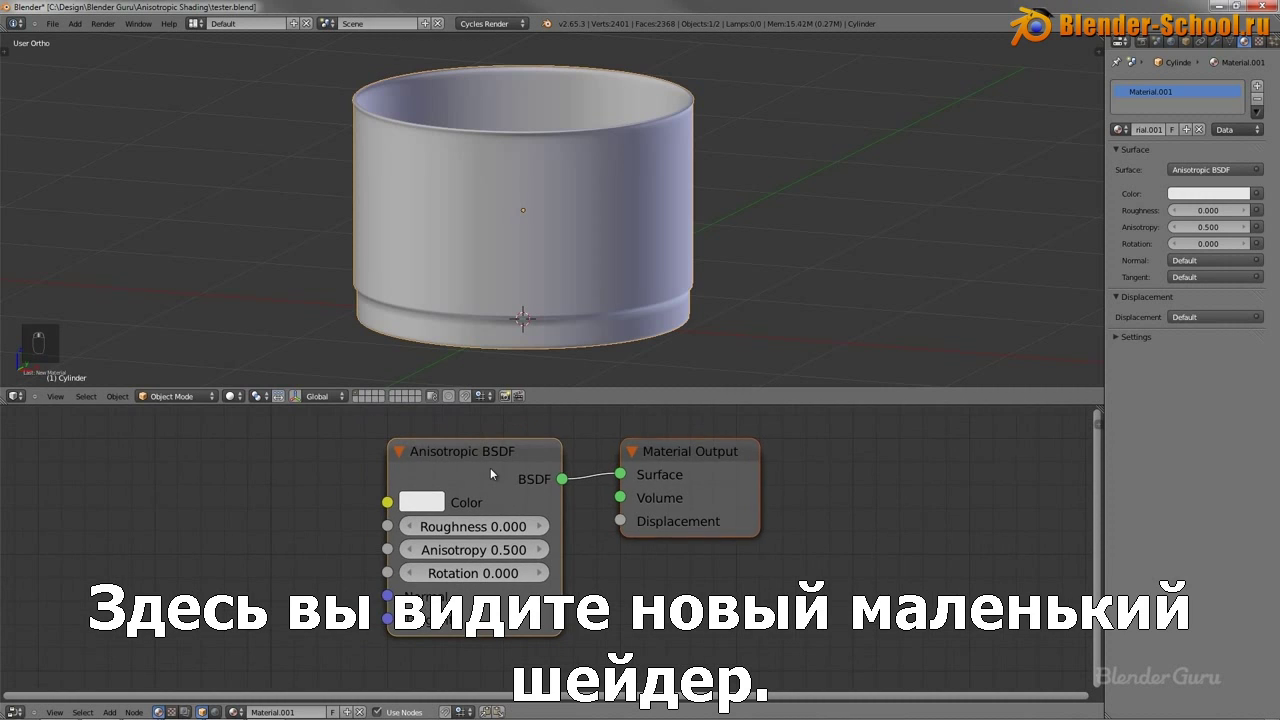
Move the Anisotropic BSDF node farther from the Material Output node.
right_click(490, 470)
key("g")
left_click(482, 466)
middle_click_drag(525, 455, 653, 440)
scroll(630, 480, "up", 2)
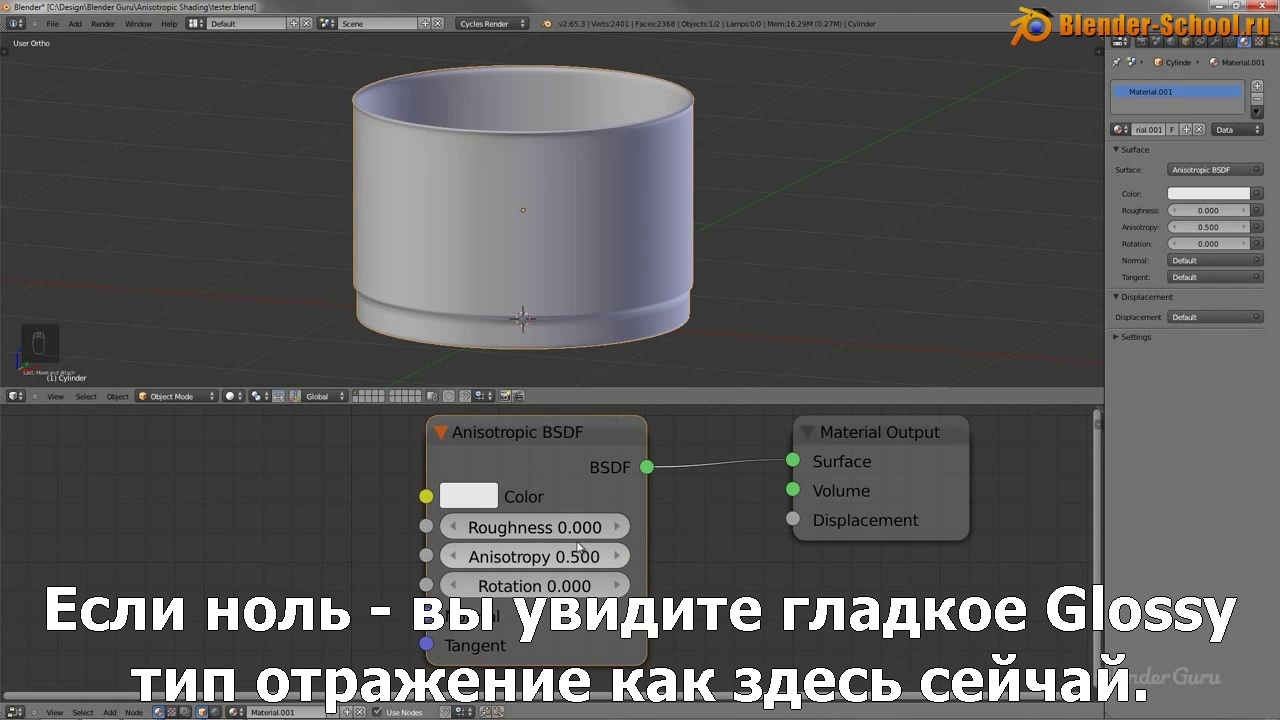
Preview the pot in Rendered shading and scale it up slightly to clear the artifacts on its base.
left_click(231, 396)
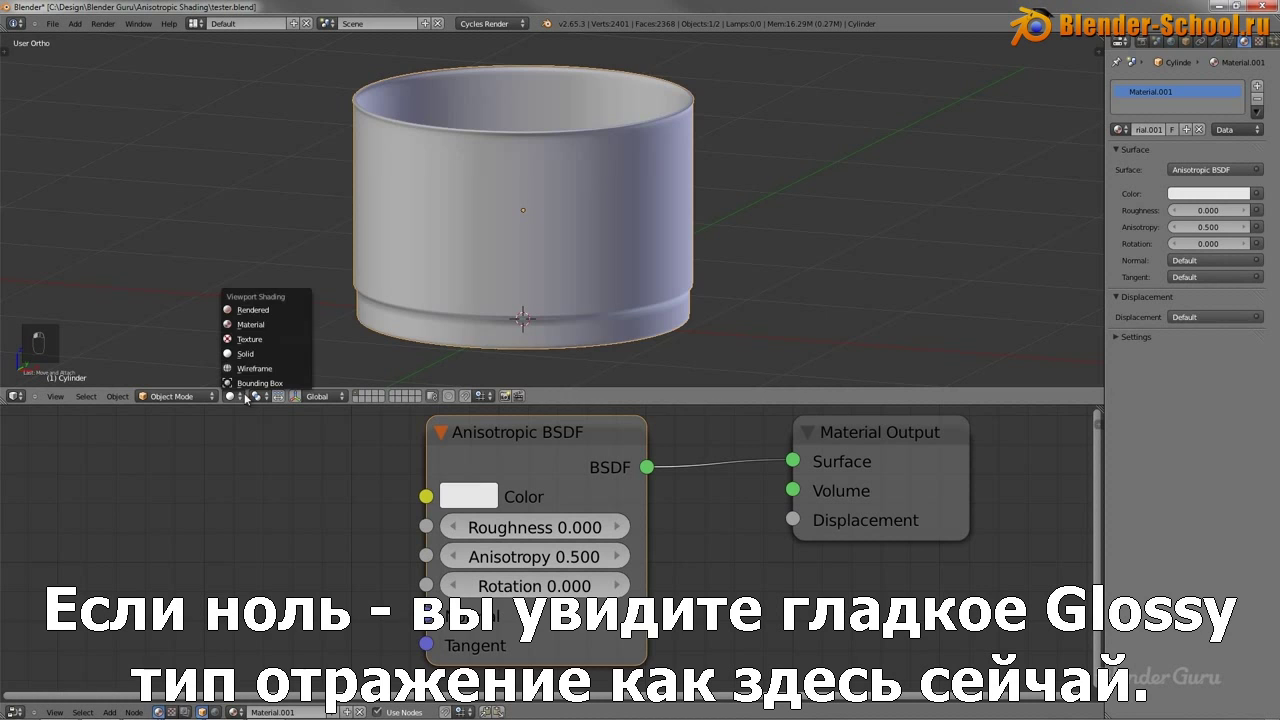
left_click(258, 312)
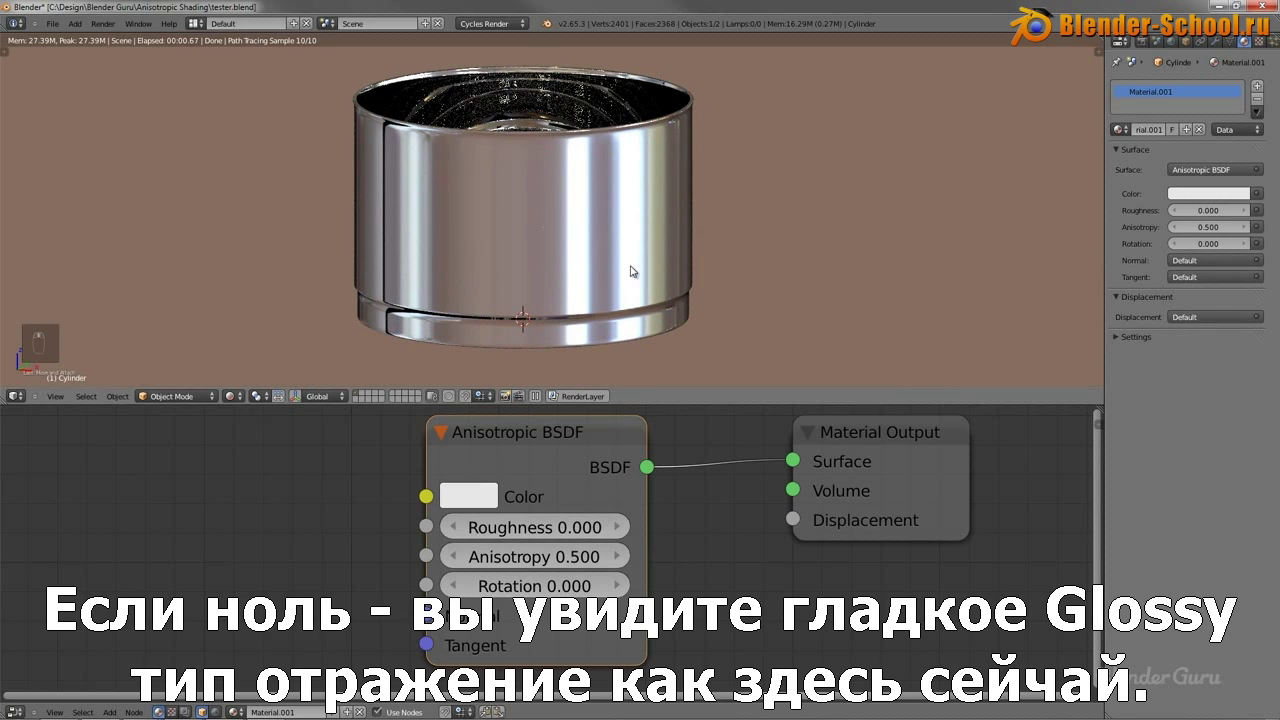
middle_click_drag(632, 266, 601, 214)
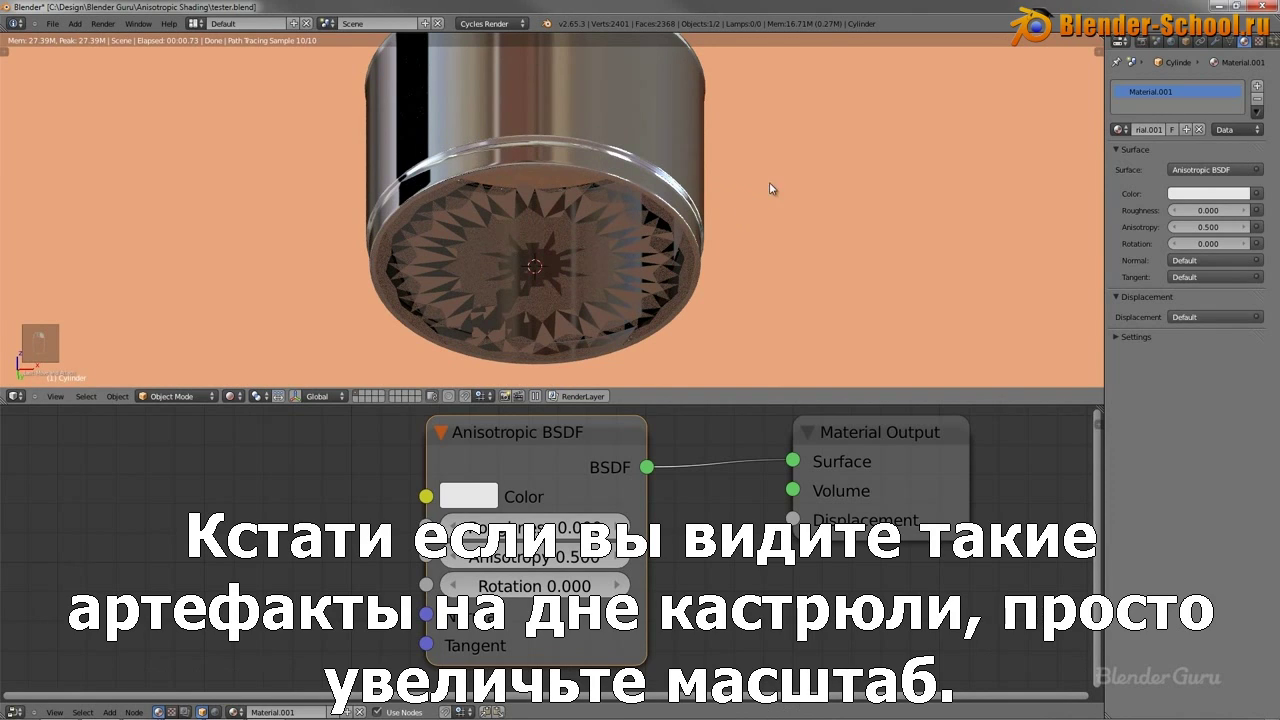
scroll(769, 182, "up", 3)
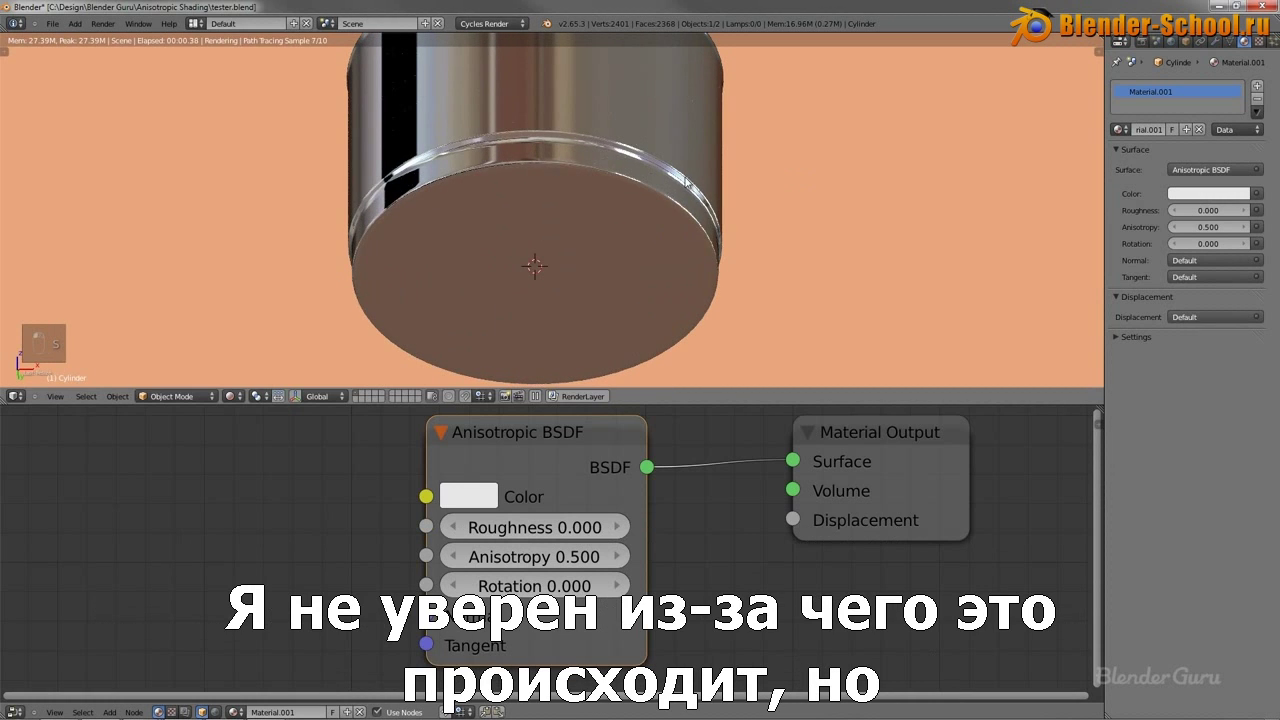
middle_click_drag(805, 177, 596, 166)
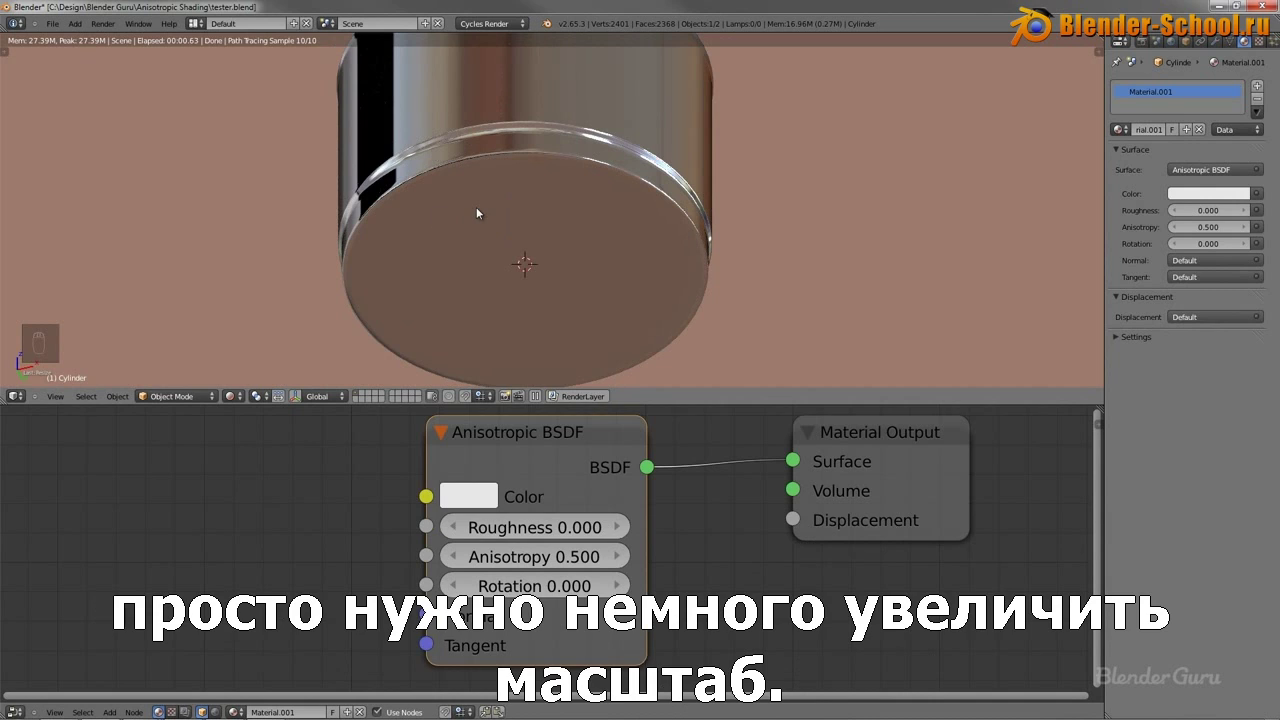
Set the Anisotropic BSDF node's Roughness to 0.100 and check the effect on the pot's side and base.
key("KP_1")
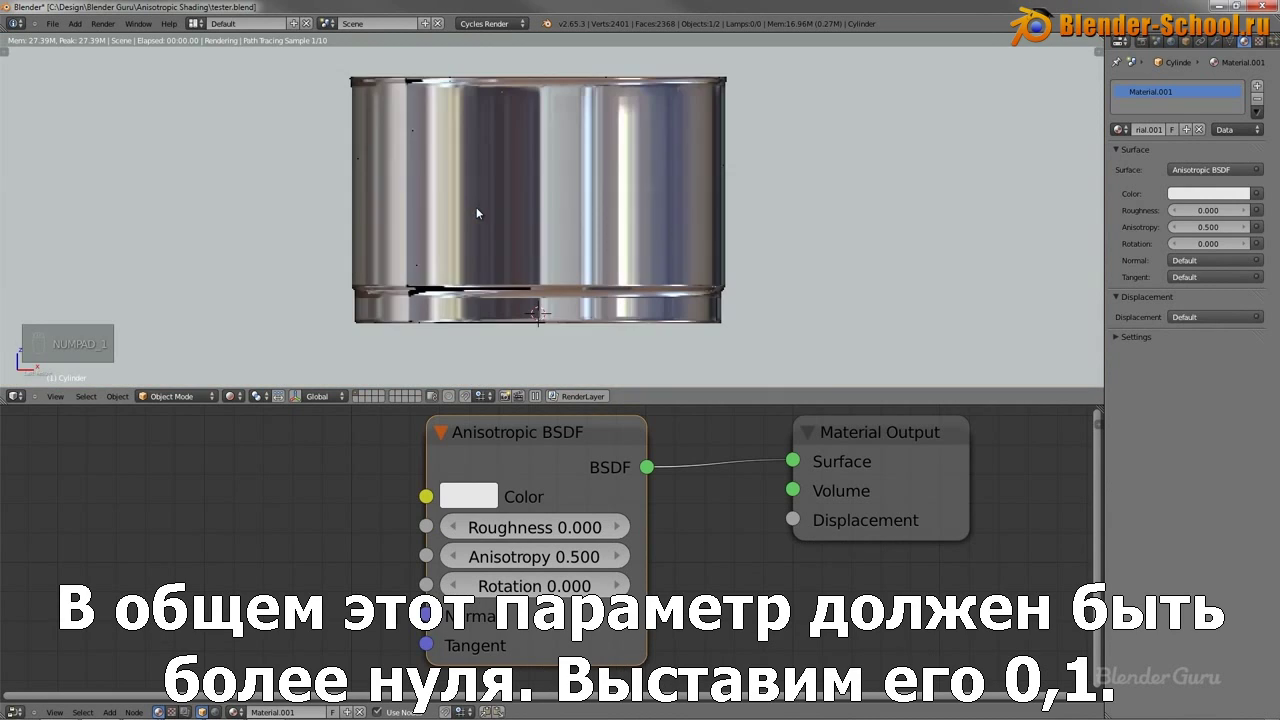
left_click(621, 527)
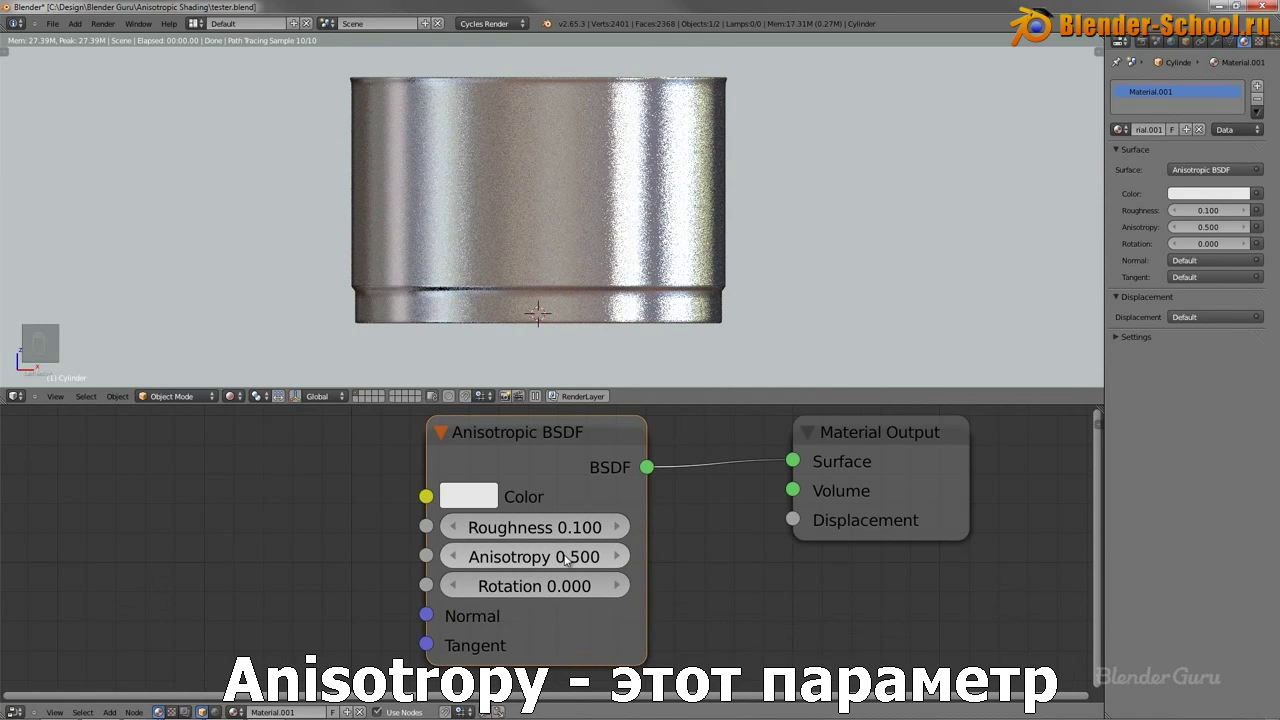
middle_click_drag(629, 307, 590, 219)
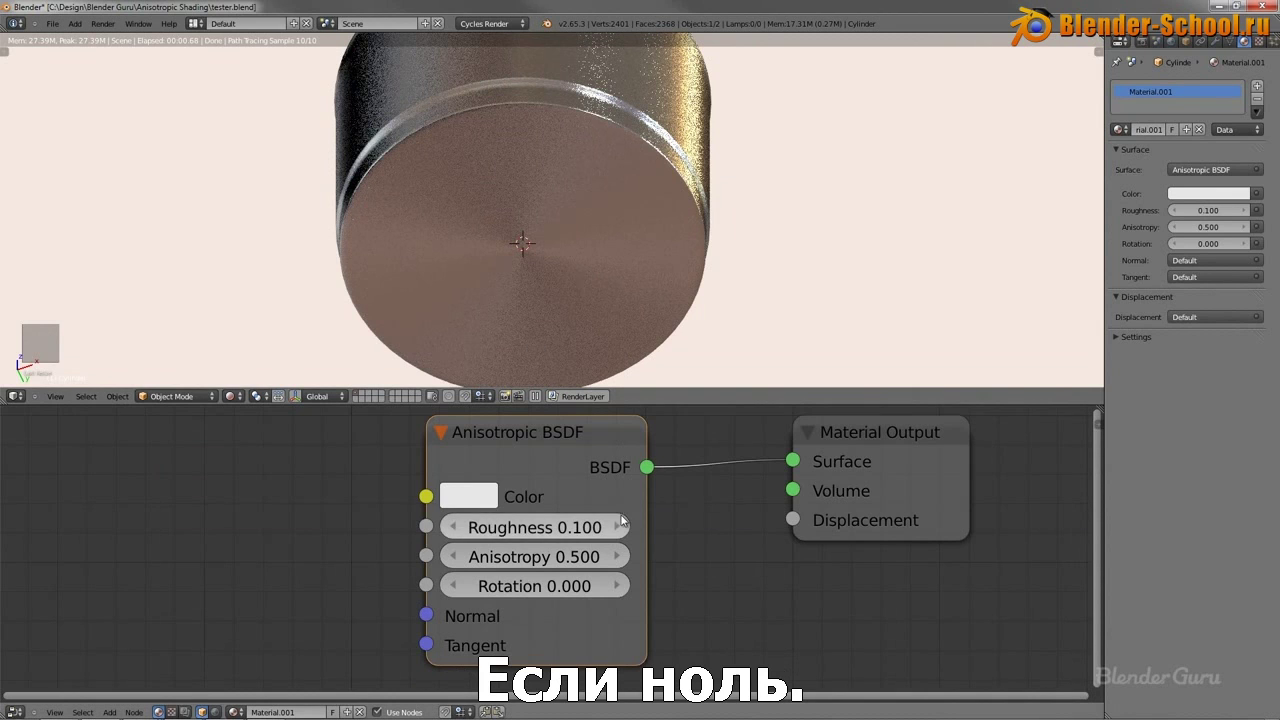
Try an Anisotropy of 0 on the Anisotropic BSDF node and view the pot's reflections from the side.
left_click_drag(540, 556, 437, 562)
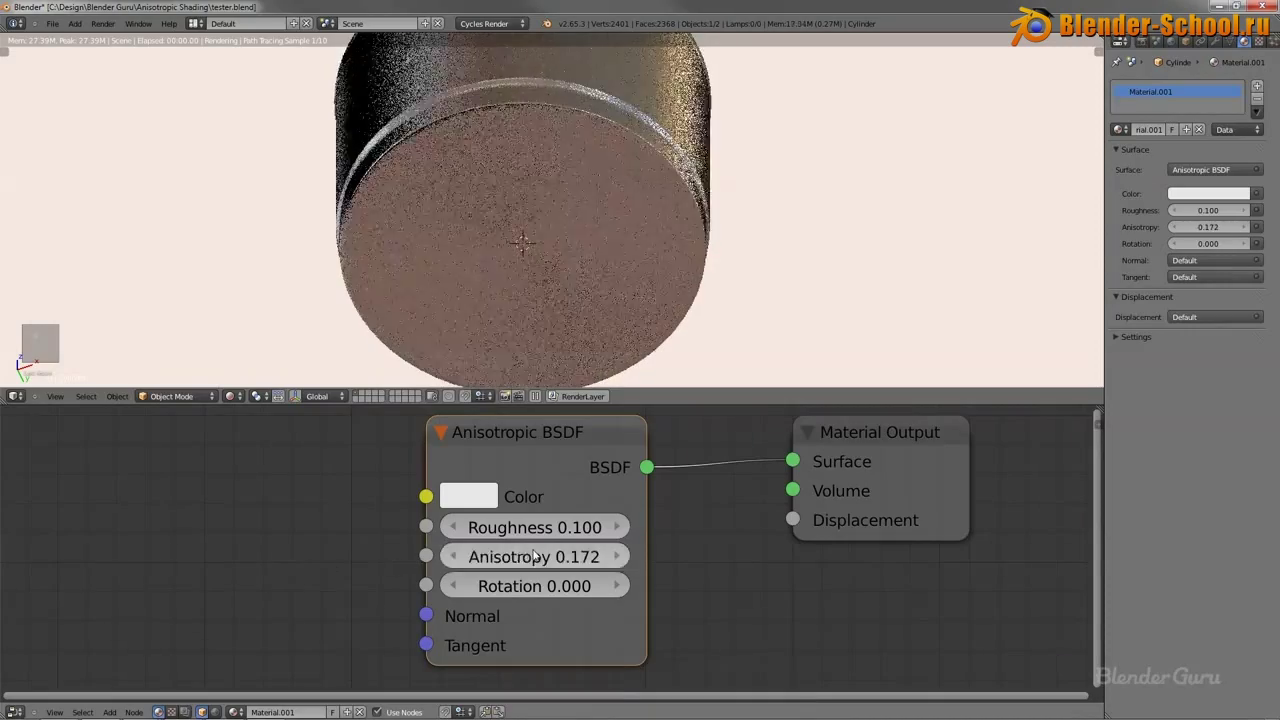
left_click(535, 556)
type("0")
key("Return")
middle_click_drag(638, 241, 608, 314)
middle_click_drag(585, 70, 555, 267)
key("KP_3")
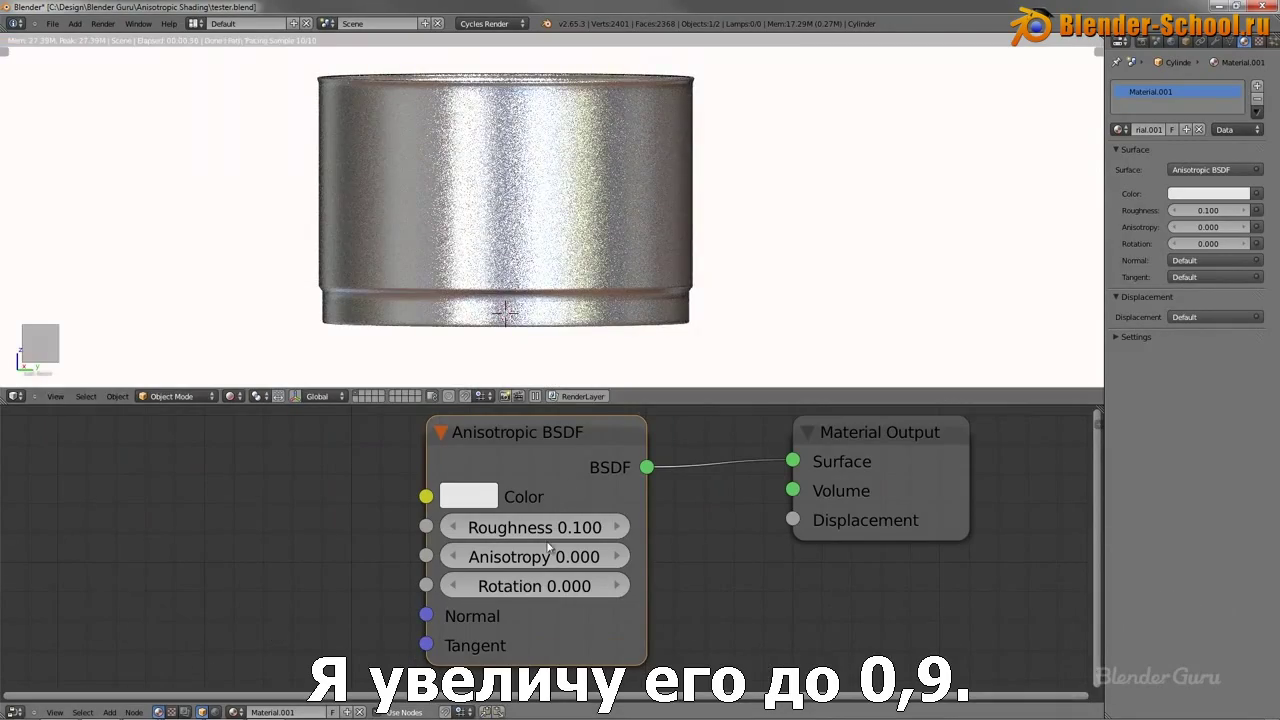
Set the Anisotropic BSDF node's Anisotropy to 0.900 to stretch the reflections on the pot.
left_click_drag(585, 558, 895, 544)
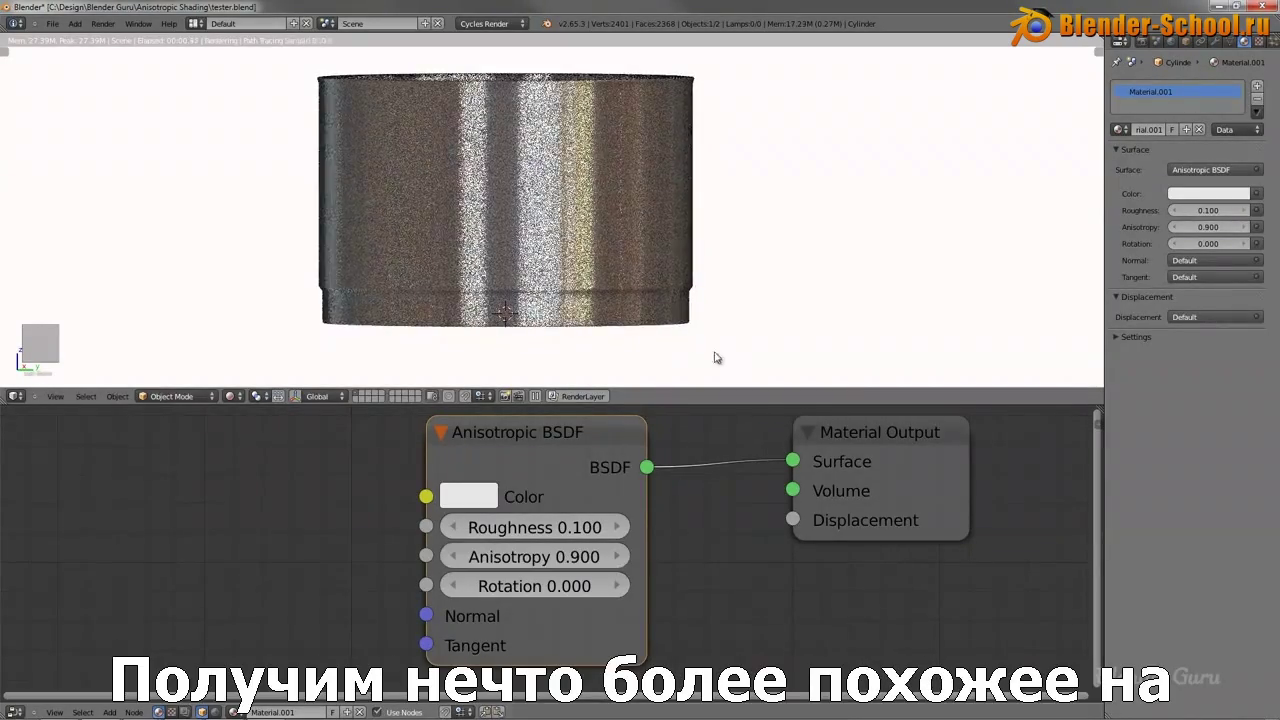
middle_click_drag(717, 358, 688, 341)
scroll(647, 265, "down", 3)
Change the world environment texture's projection from Equirectangular to Mirror Ball.
left_click(1173, 41)
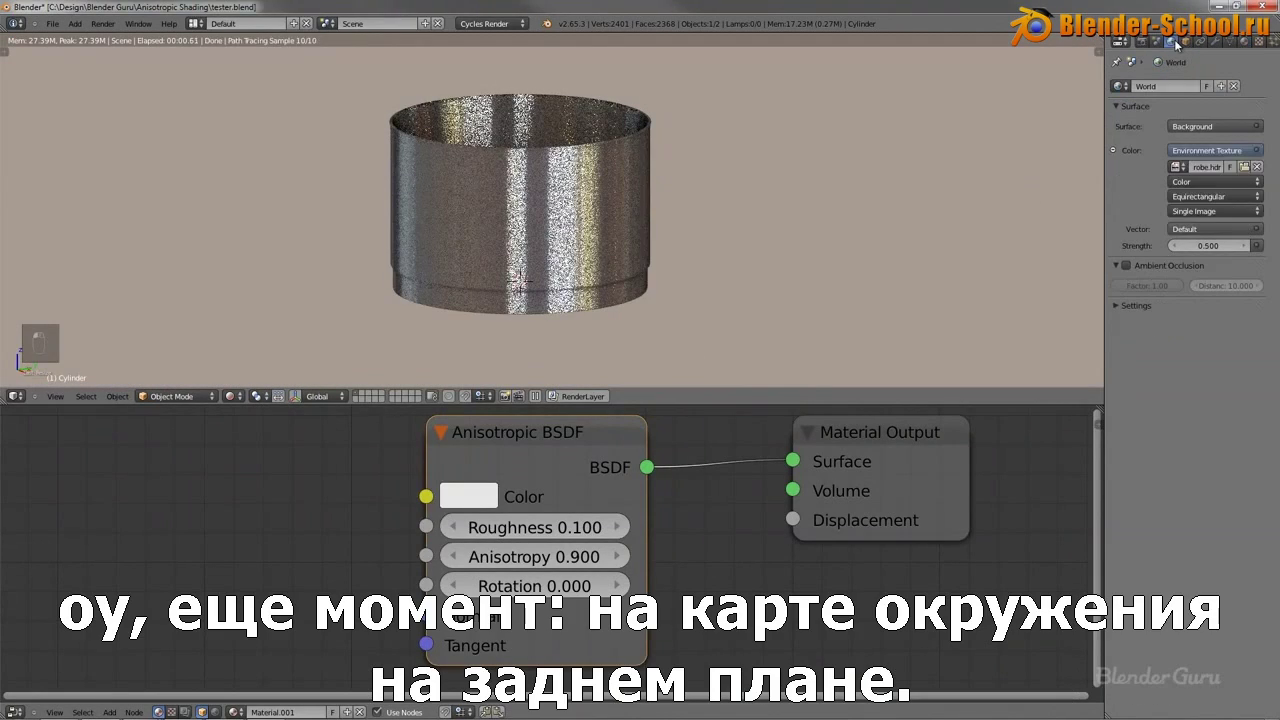
left_click(1179, 203)
left_click(1162, 207)
left_click(1188, 200)
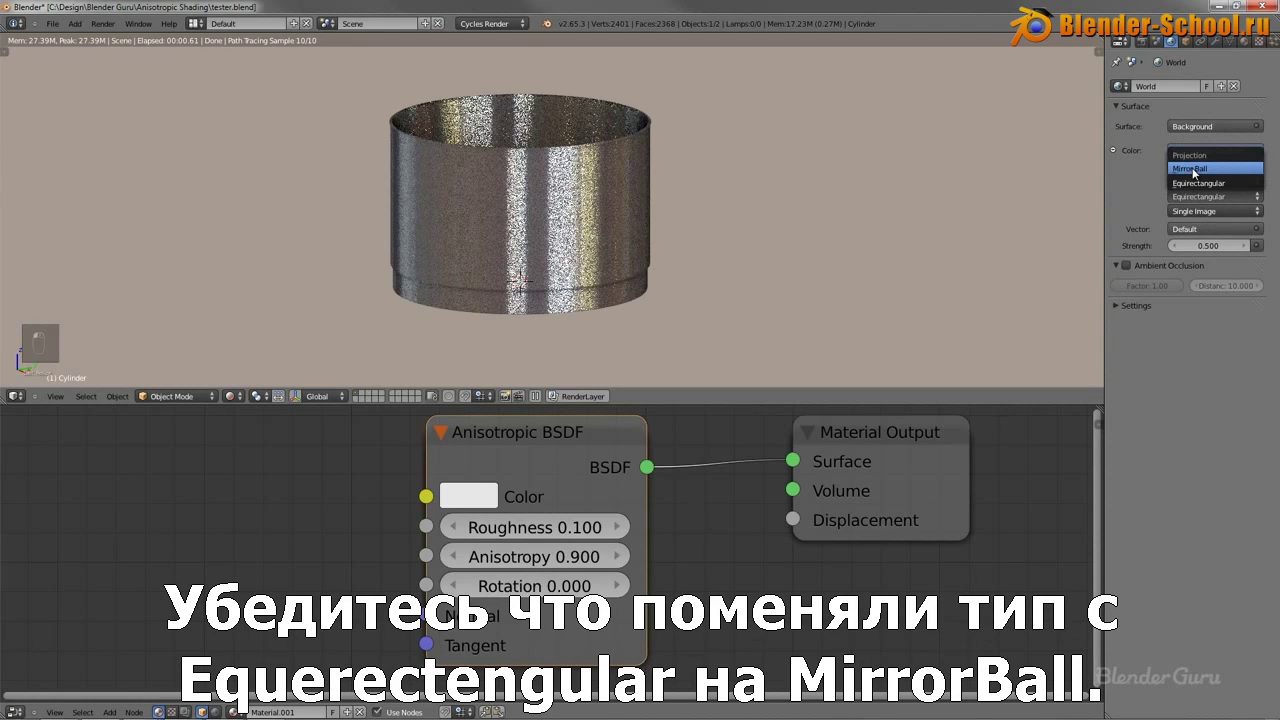
left_click(1191, 169)
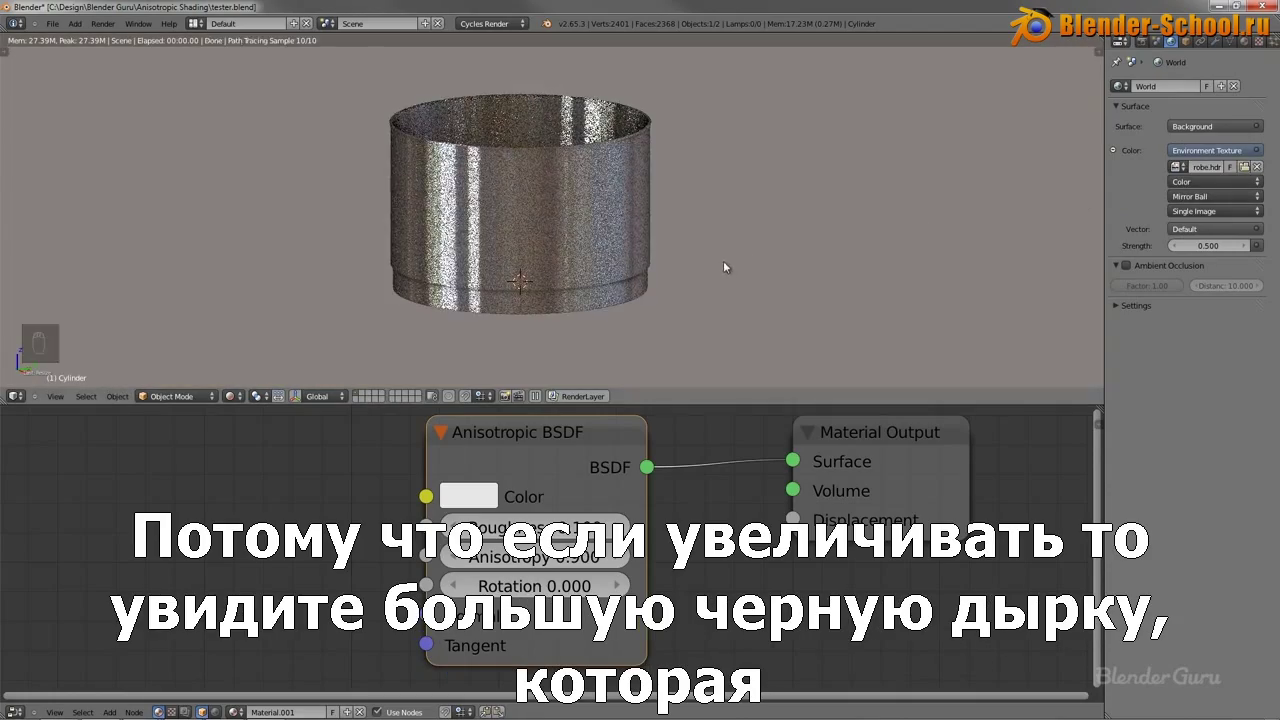
Examine the rendered pot's base, interior and walls under the new environment projection.
middle_click_drag(723, 260, 634, 194)
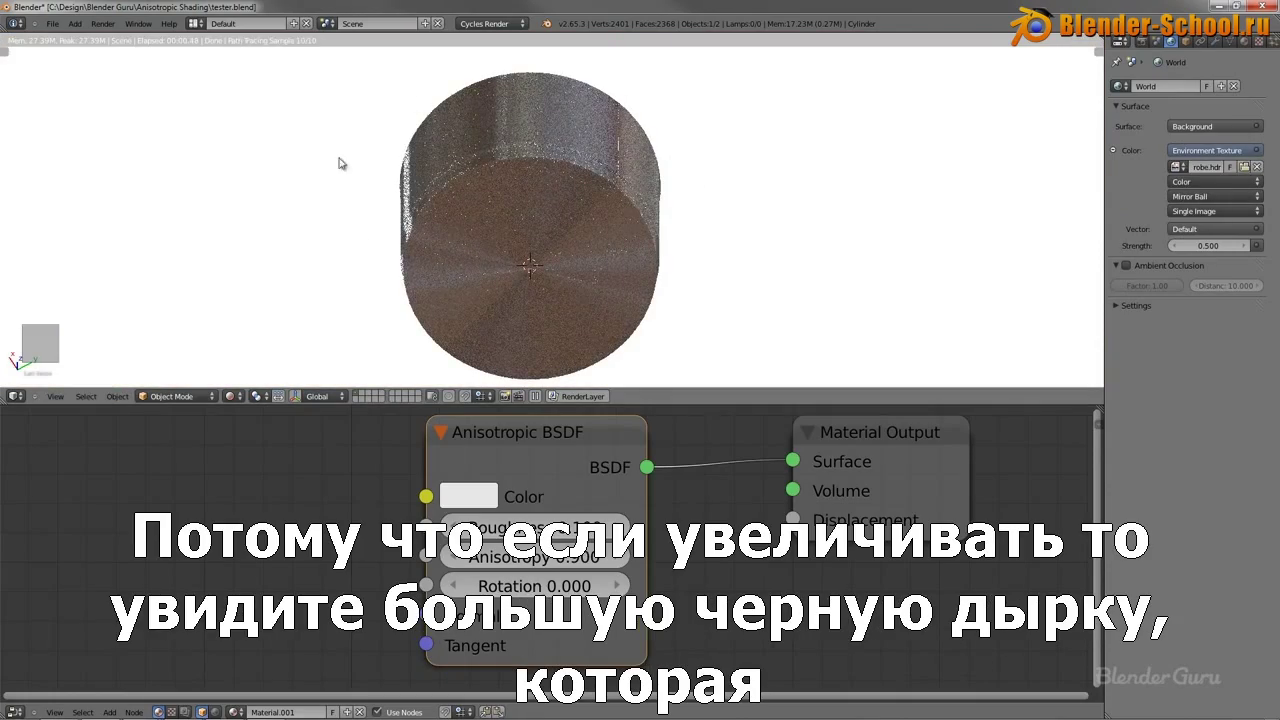
scroll(609, 254, "up", 3)
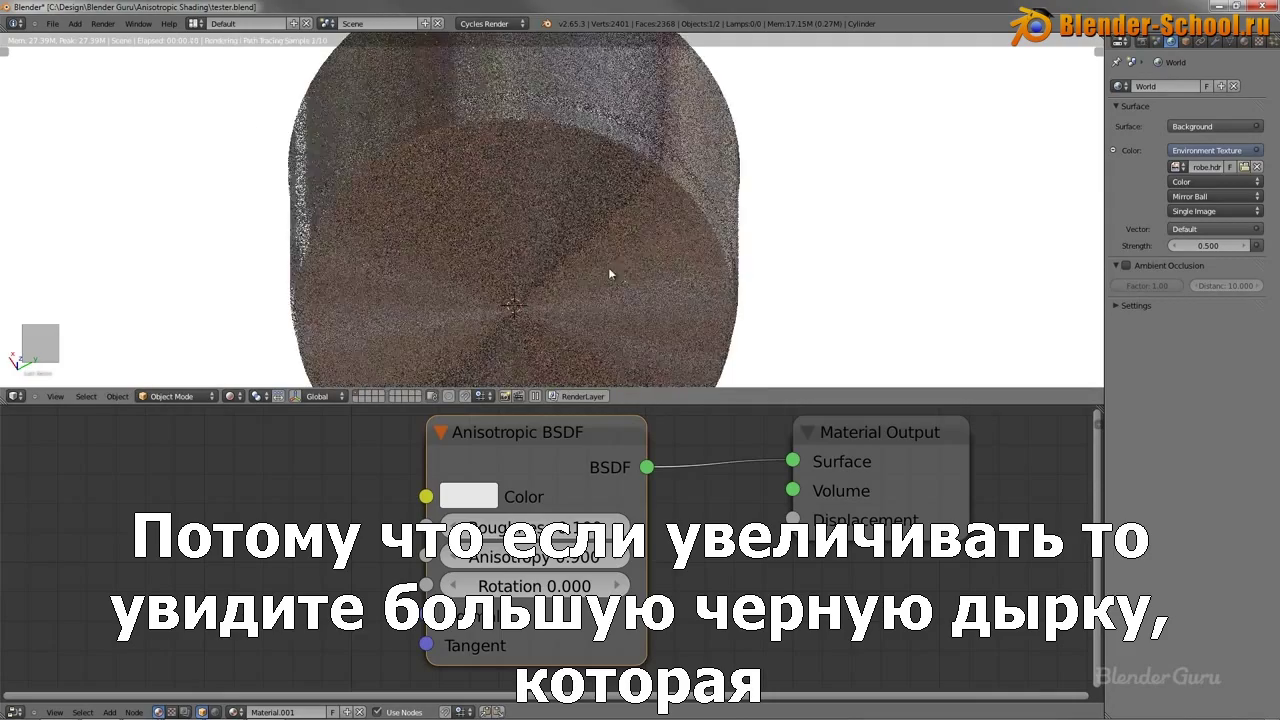
middle_click_drag(543, 139, 857, 297)
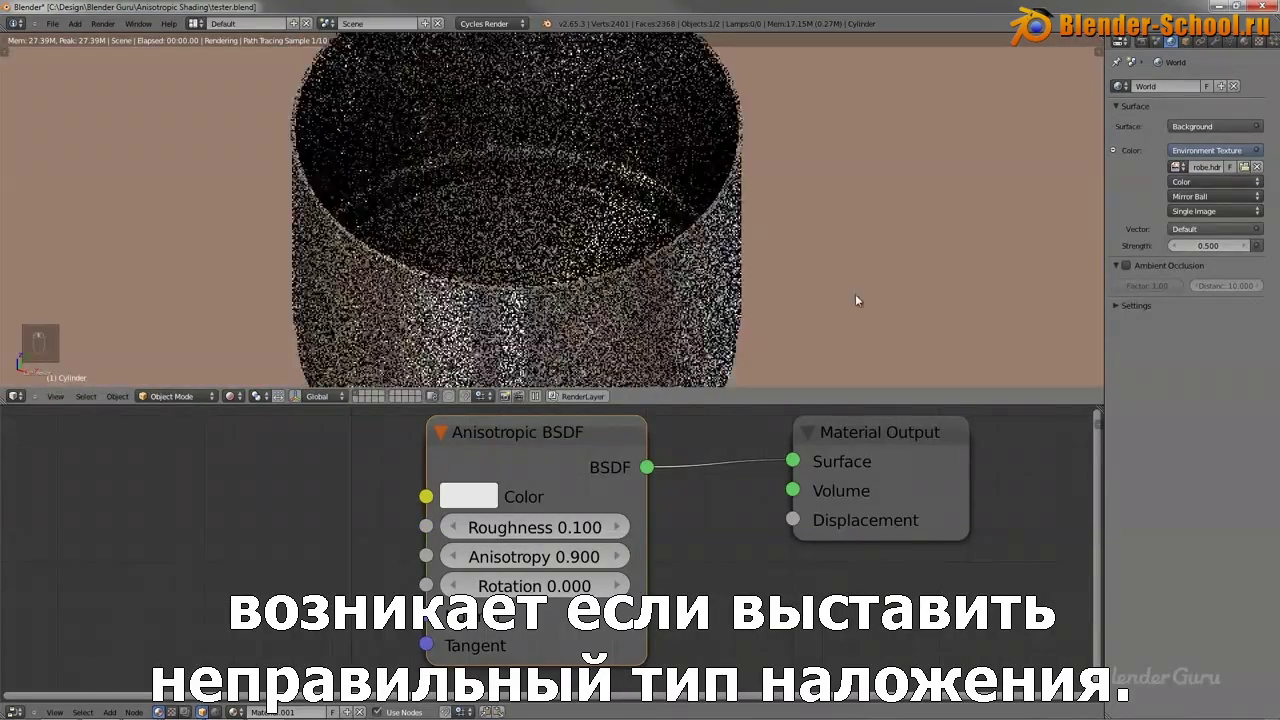
middle_click_drag(680, 318, 607, 80)
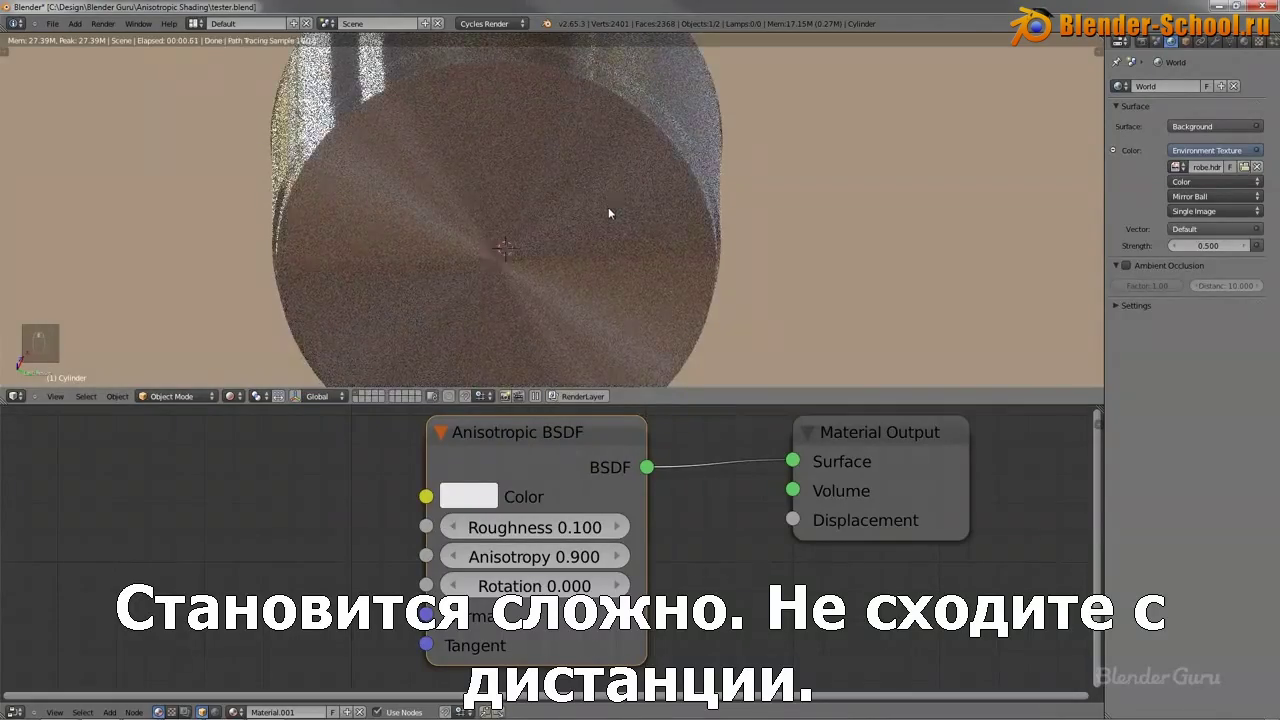
scroll(522, 142, "down", 3)
middle_click_drag(522, 142, 570, 257)
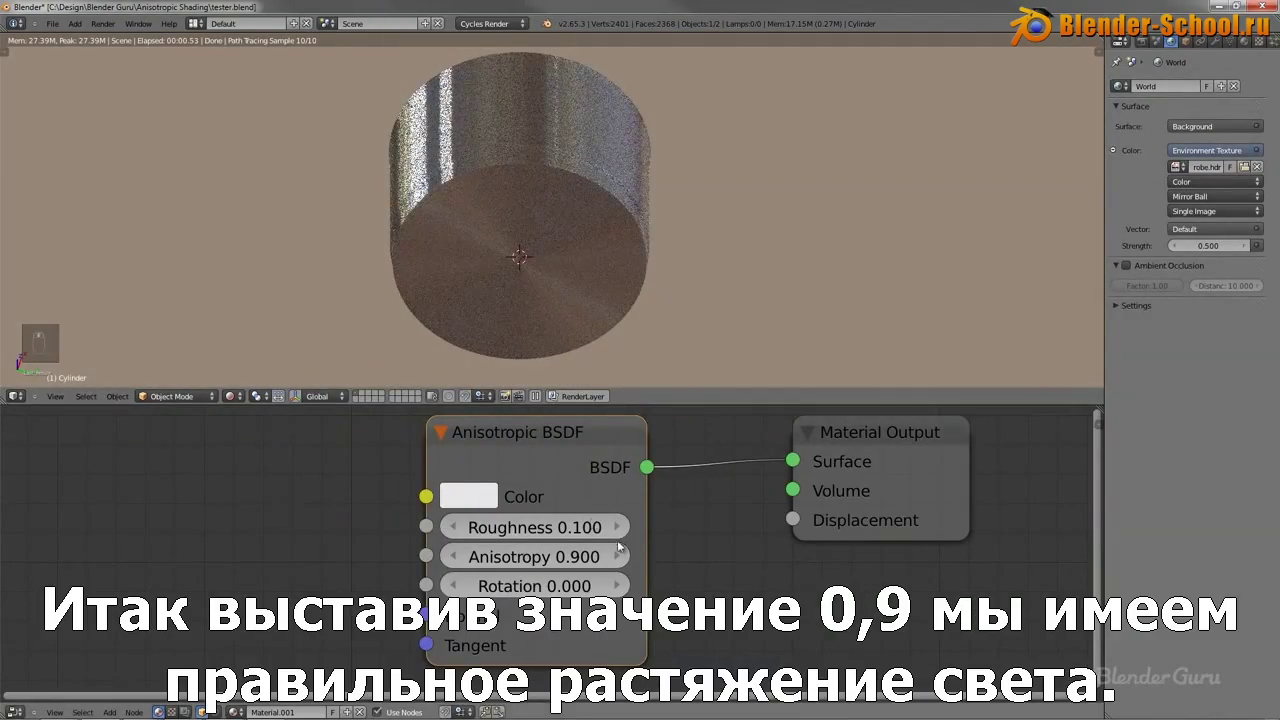
middle_click_drag(466, 157, 452, 143)
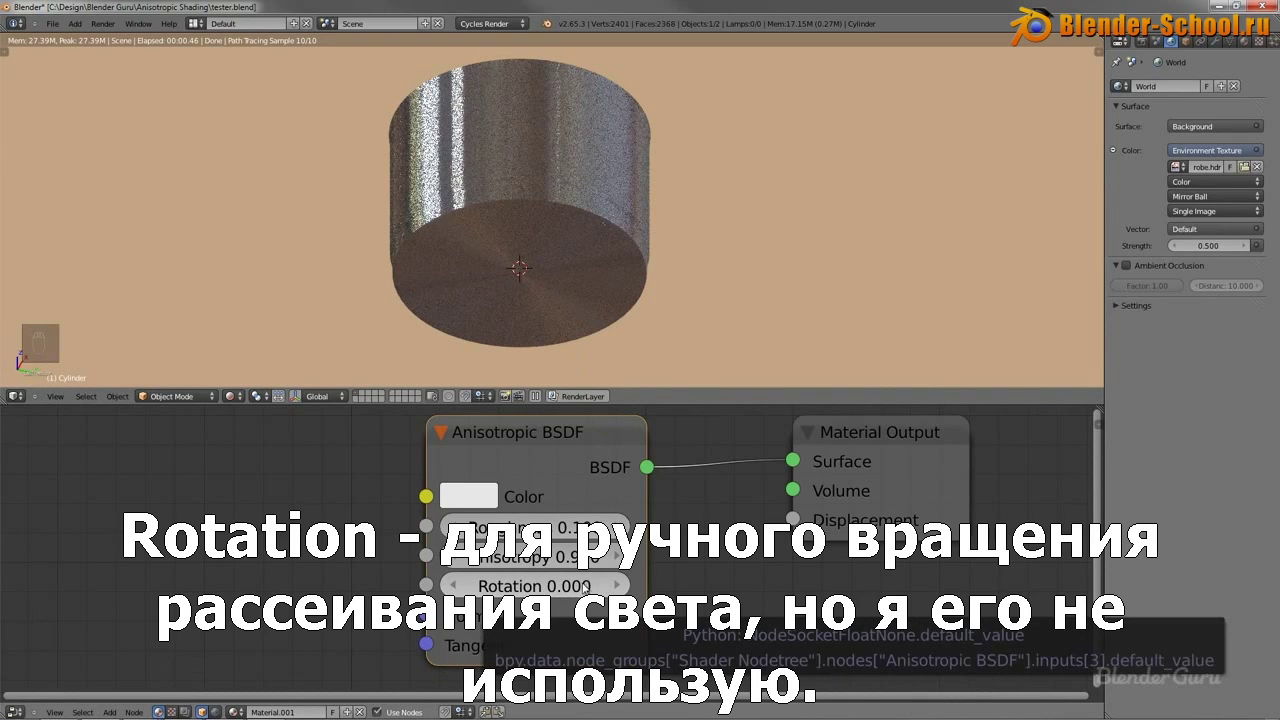
left_click_drag(536, 586, 474, 585)
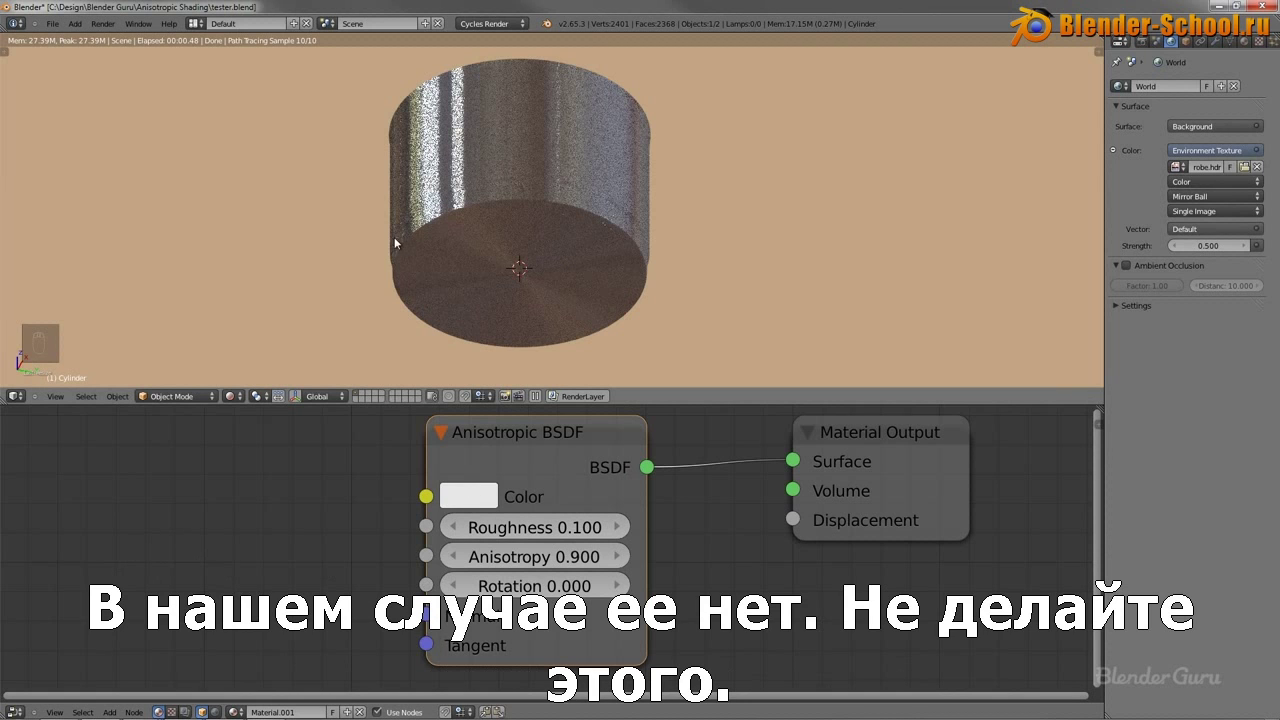
middle_click_drag(485, 210, 530, 235)
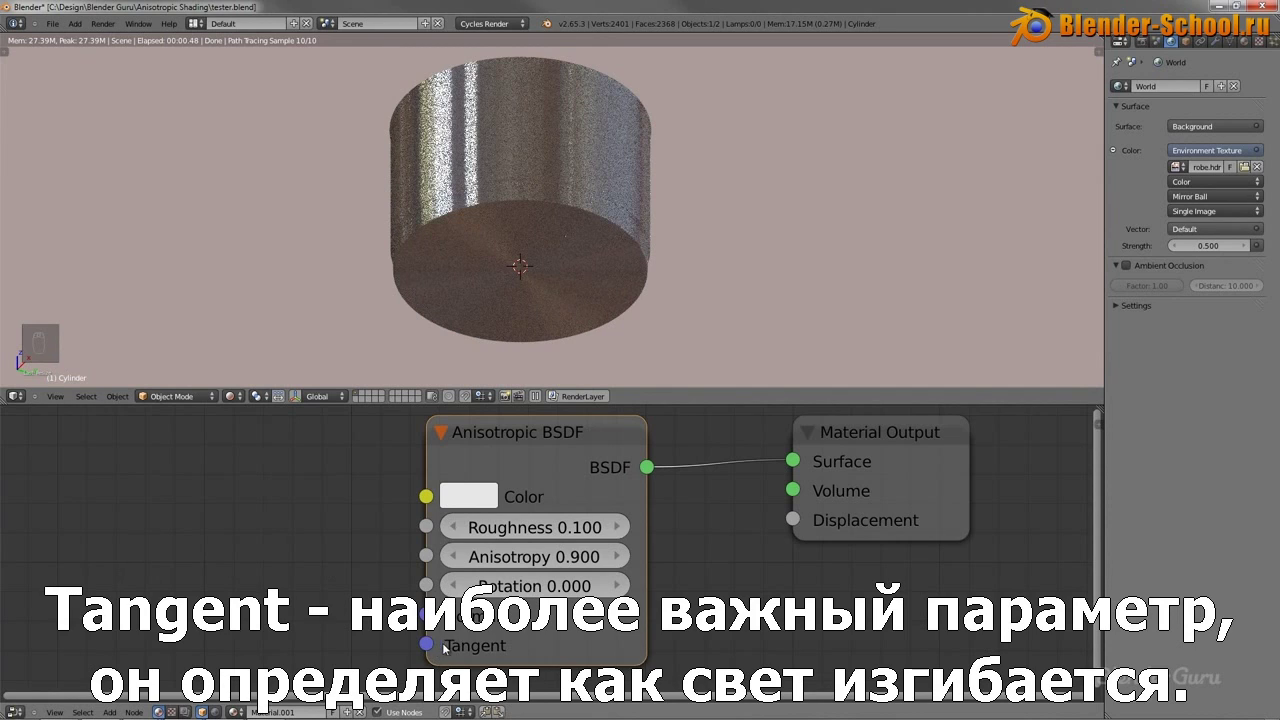
Try adding a Tangent input node for the Anisotropic BSDF's Tangent socket.
scroll(511, 650, "down", 2)
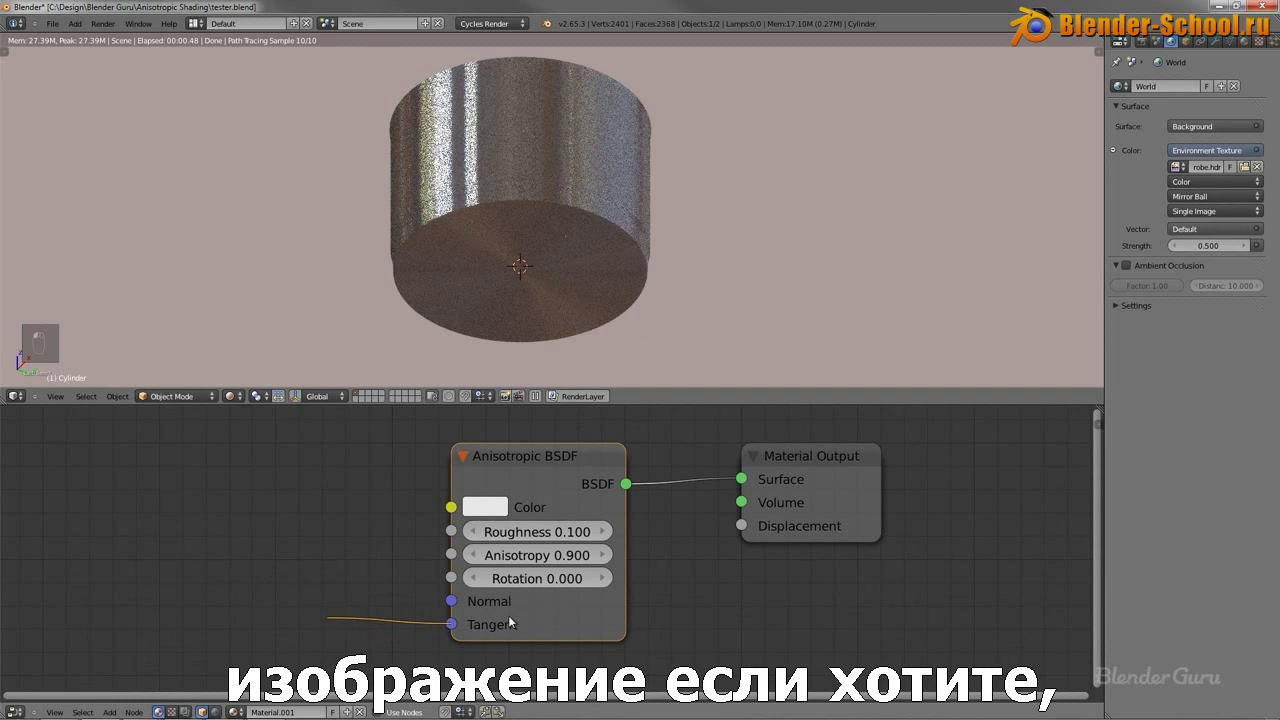
left_click_drag(350, 612, 350, 611)
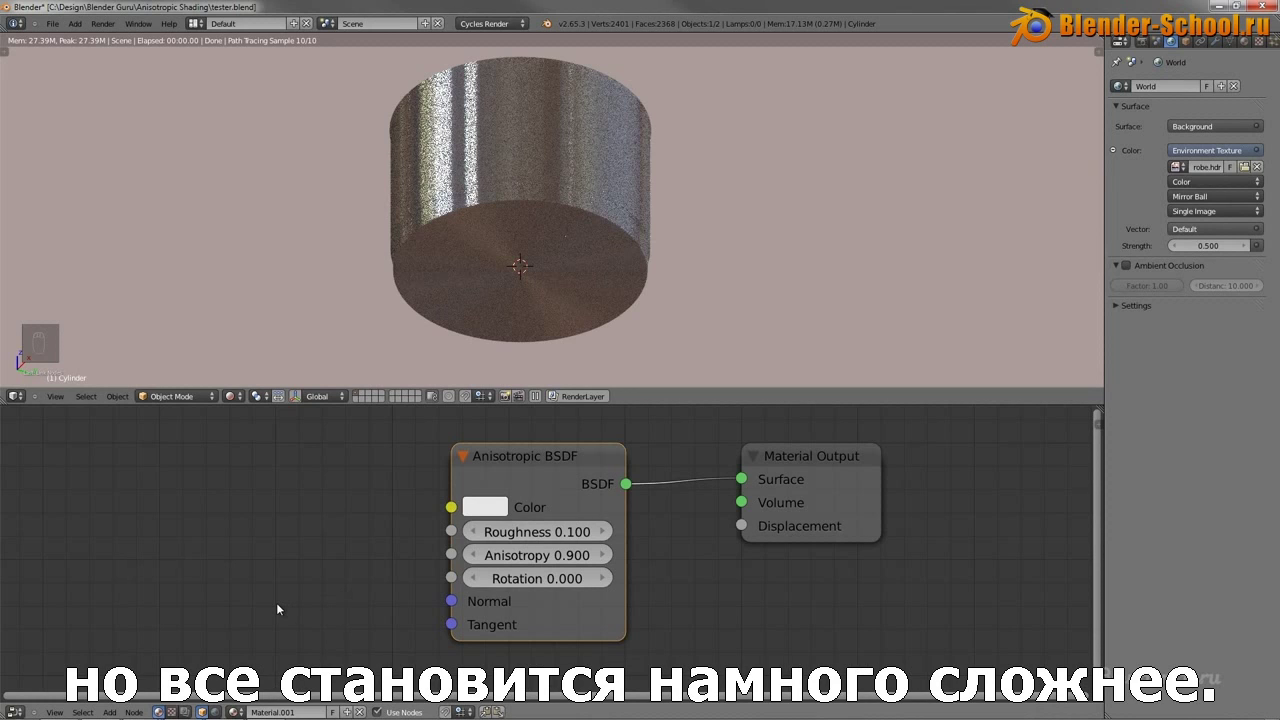
key("shift+a")
mouse_move(283, 603)
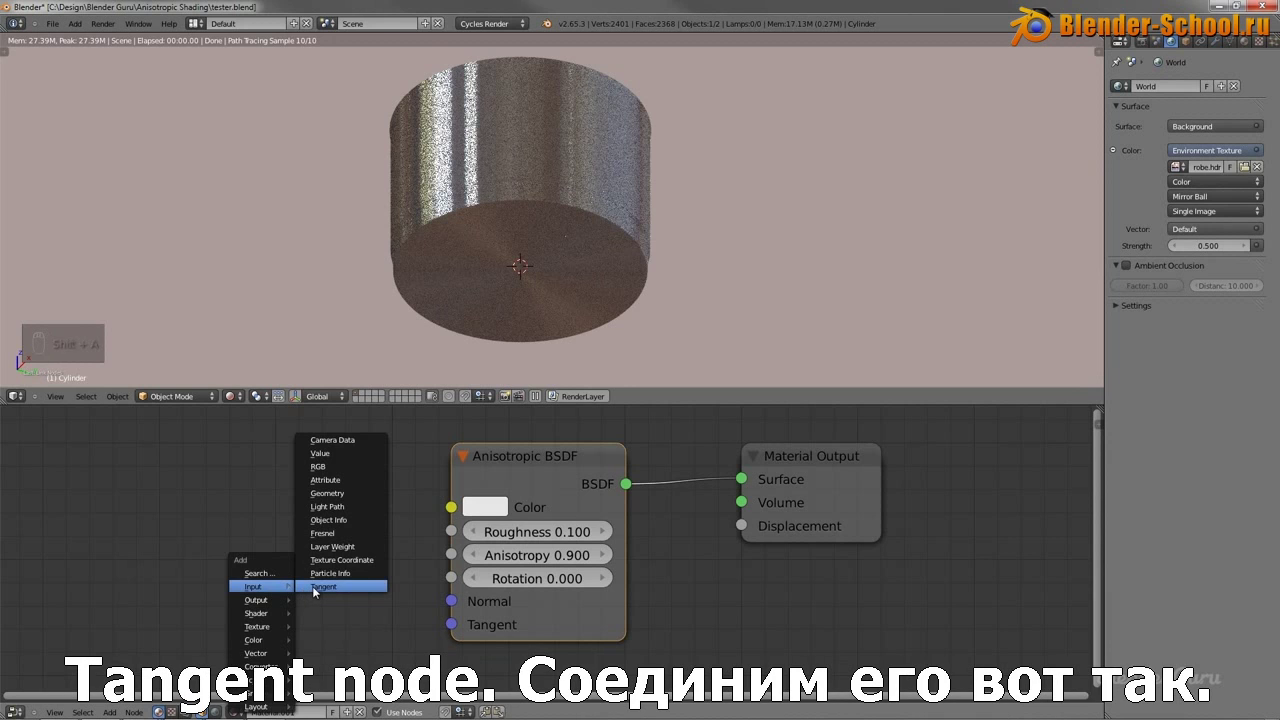
left_click(312, 586)
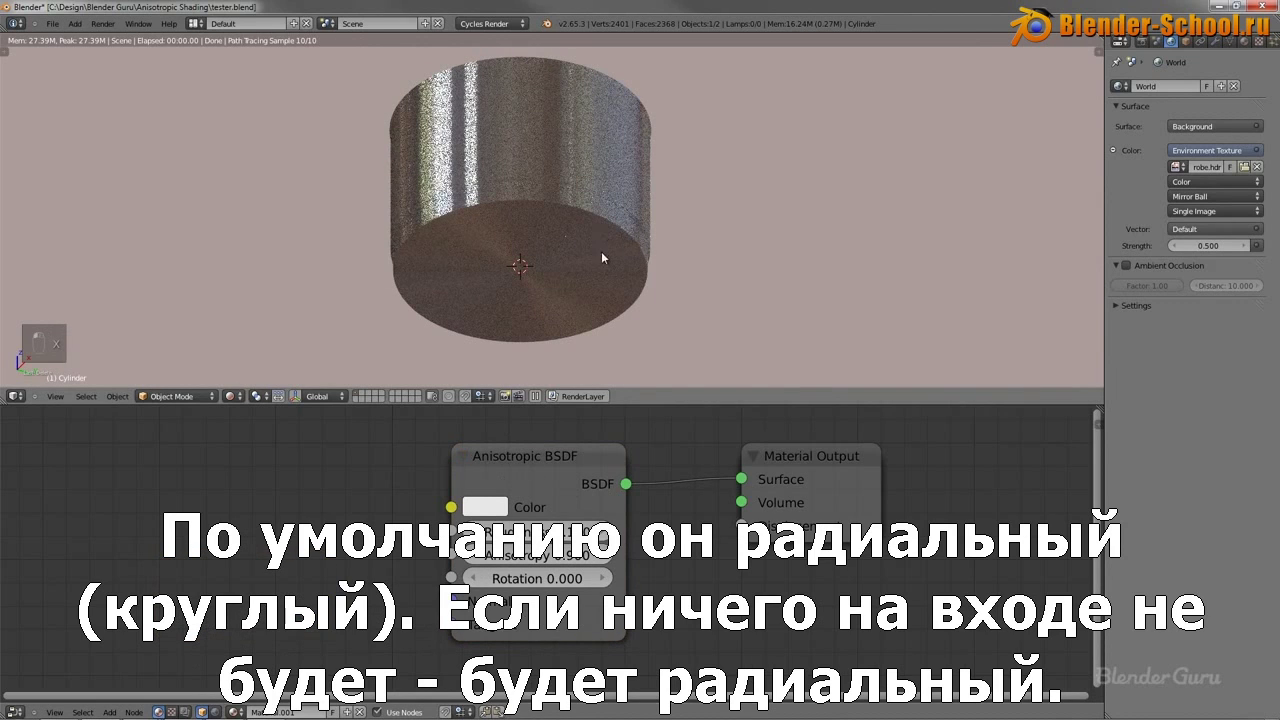
Return the viewport to Solid shading in an orthographic front view of the pot.
scroll(582, 184, "down", 3)
middle_click_drag(570, 212, 531, 251)
scroll(539, 257, "up", 4)
key("KP_5")
left_click(230, 396)
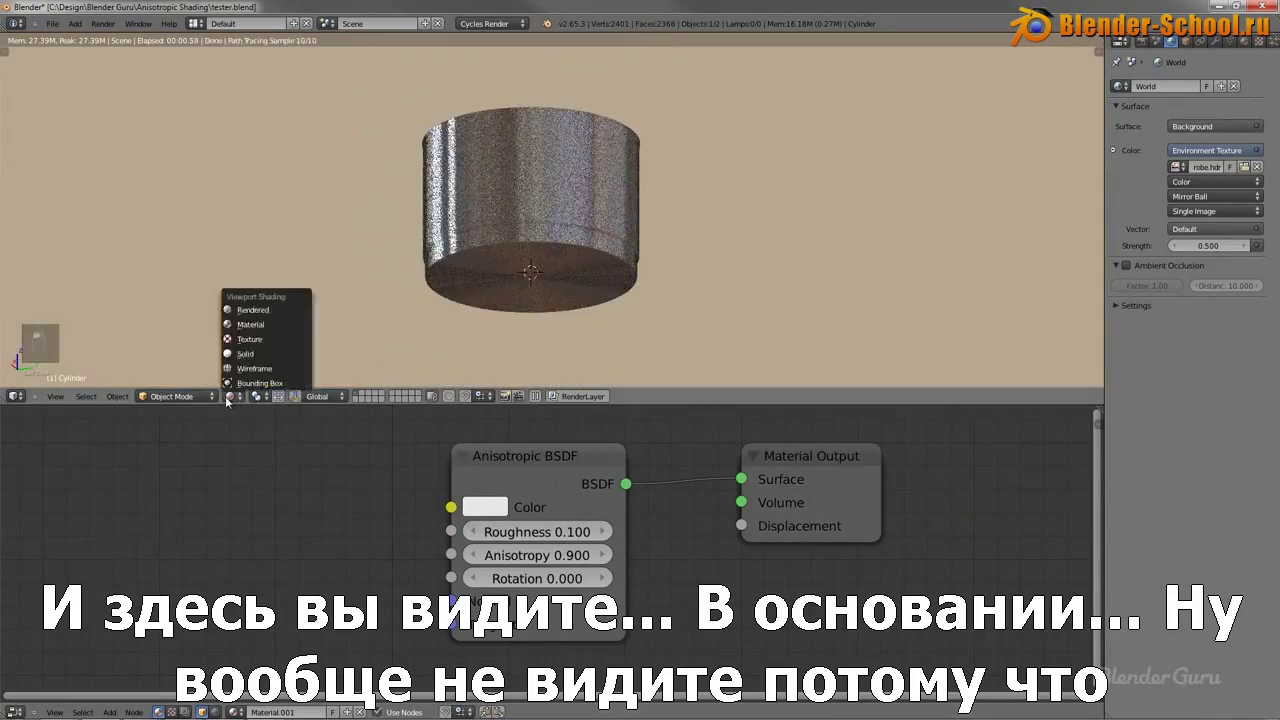
left_click(265, 353)
key("KP_1")
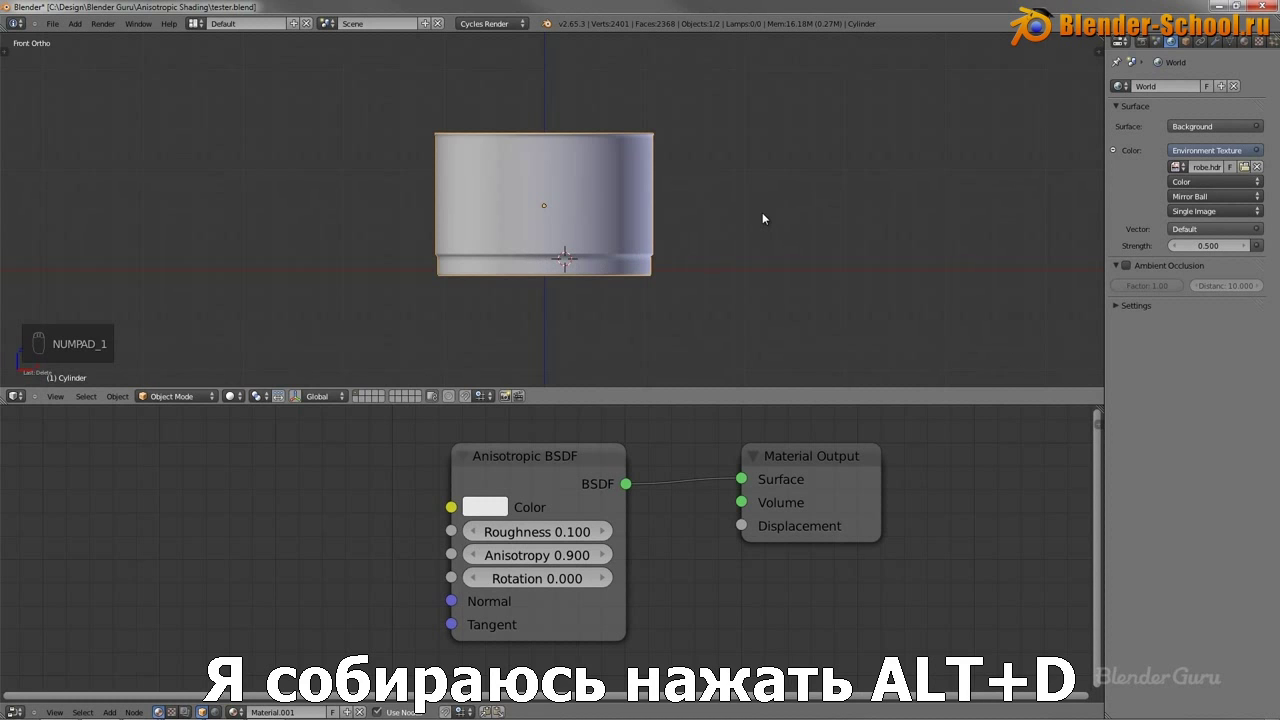
Create a linked duplicate of the pot about 2.3 units away along the X axis.
key("alt+d")
key("x")
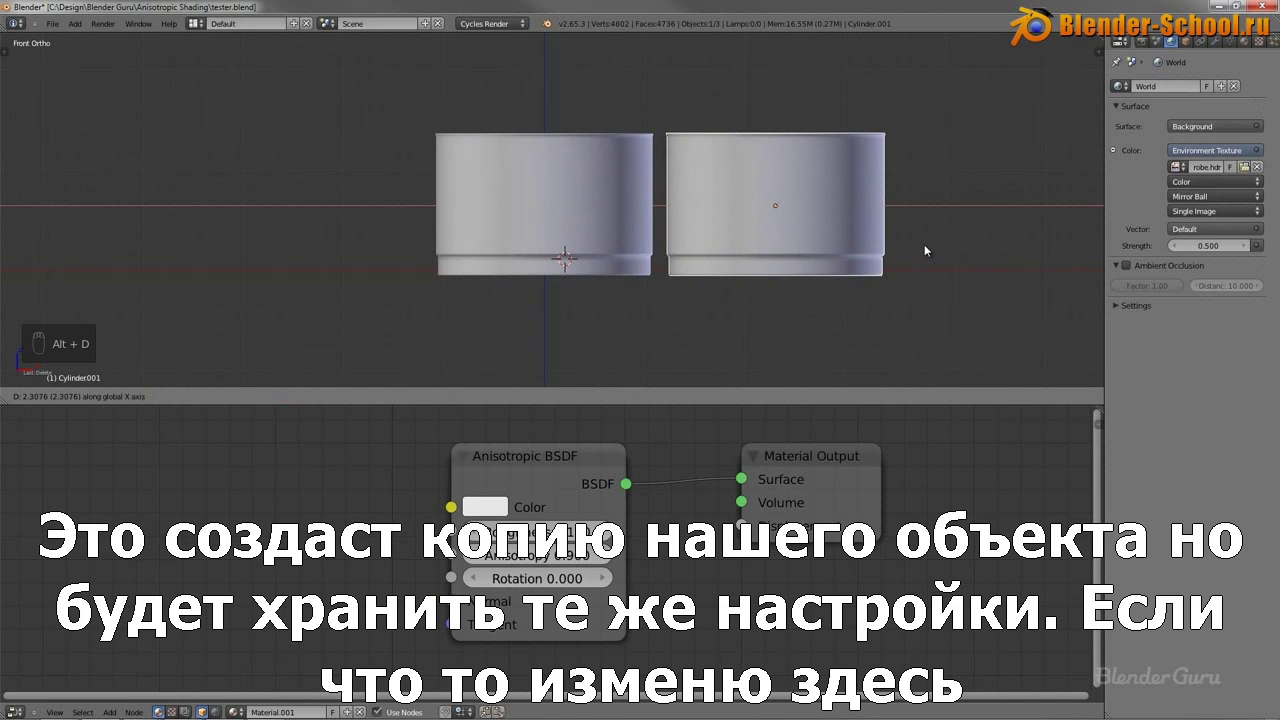
left_click(925, 246)
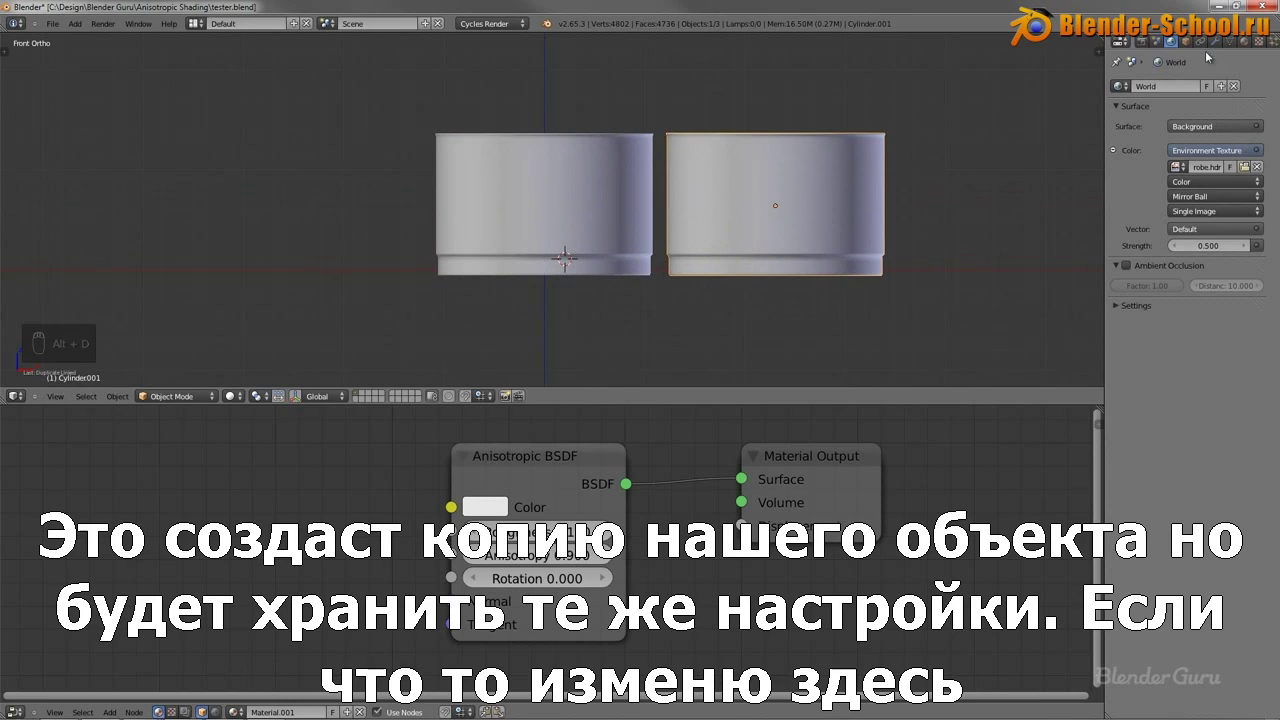
Pull one rim vertex of the original pot up and outward to test the link with its duplicate.
right_click(600, 189)
key("Tab")
key("g")
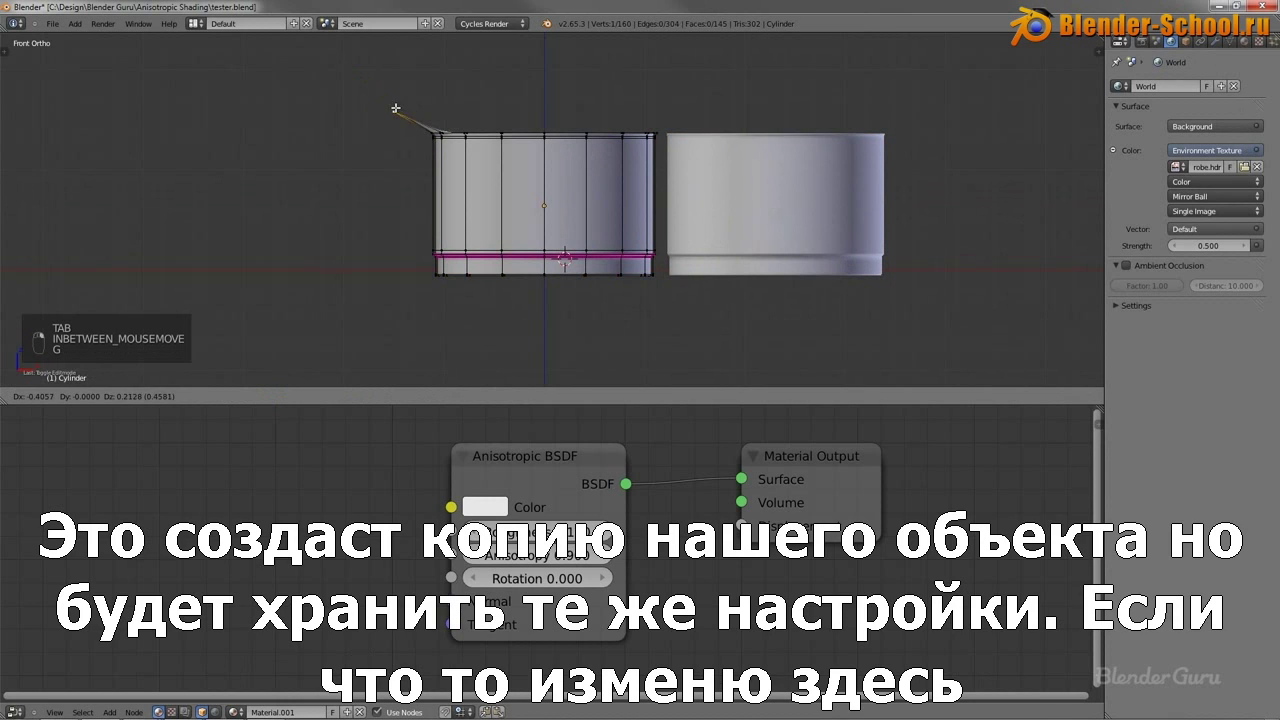
left_click(400, 112)
key("Tab")
right_click(659, 133)
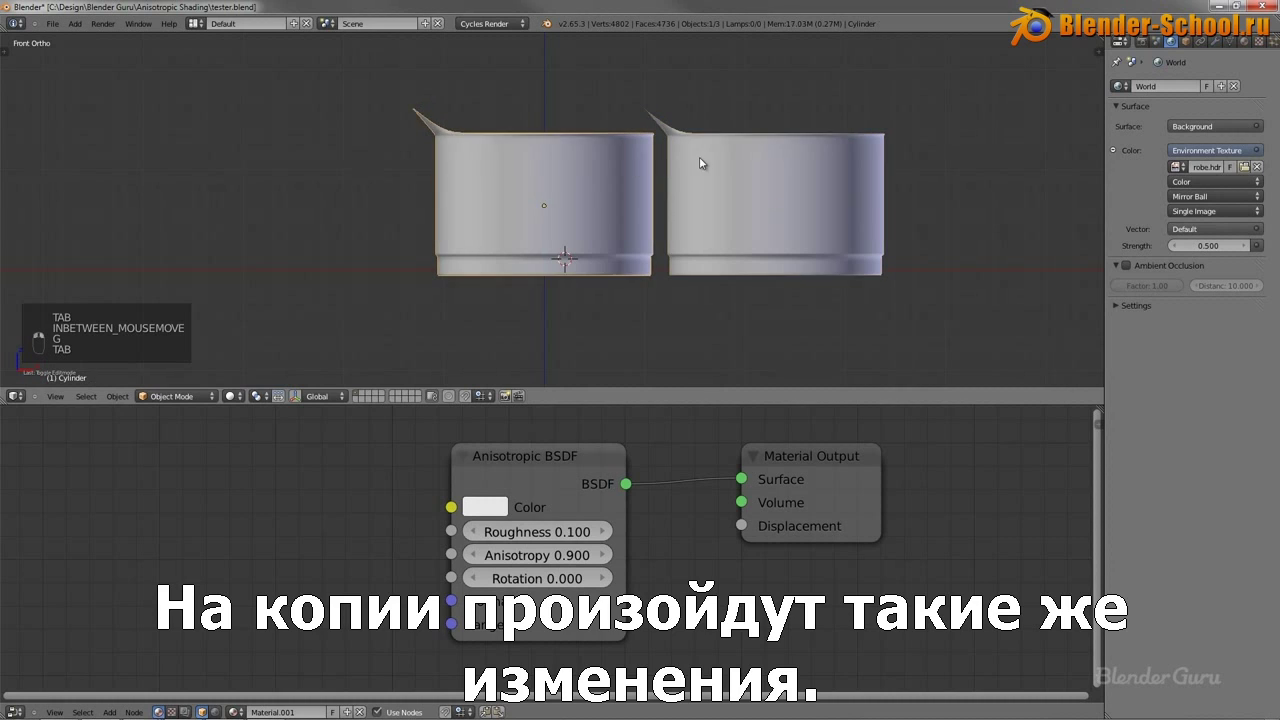
Undo the rim vertex move on the original pot's mesh and return to Object Mode.
right_click(608, 173)
key("Tab")
key("ctrl+z")
key("ctrl+z")
key("Tab")
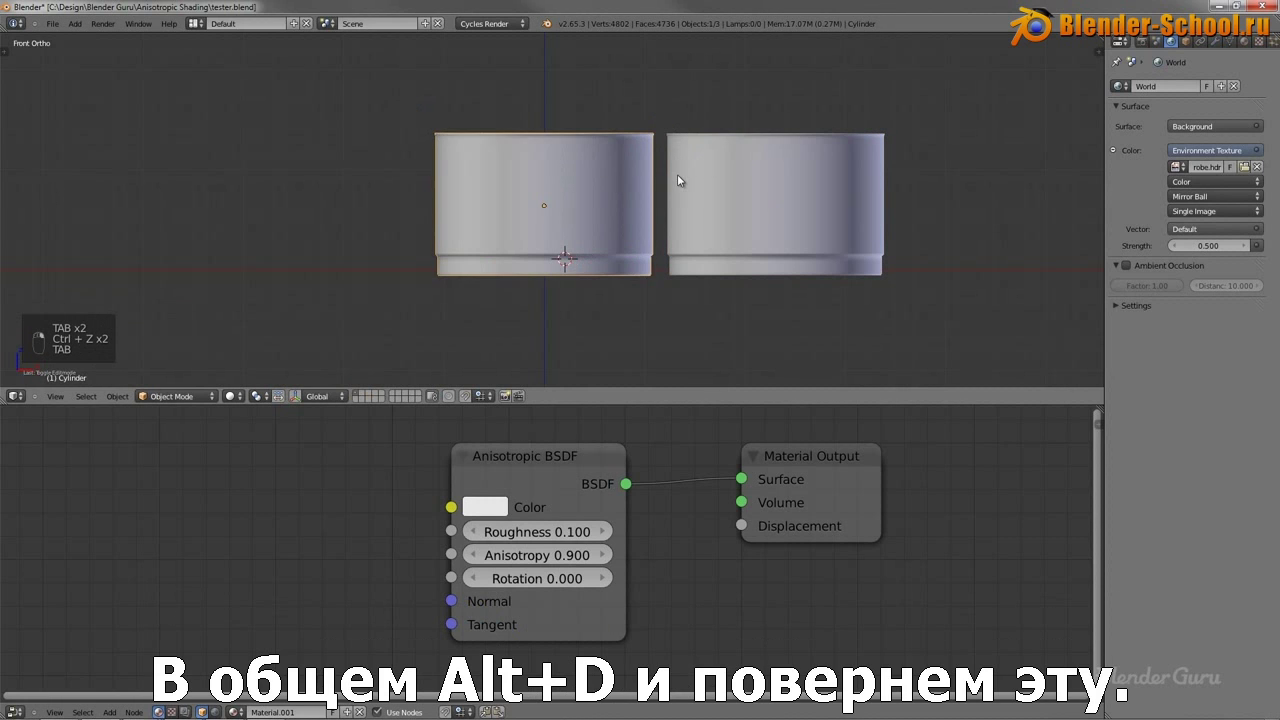
Rotate the duplicate pot about 90 degrees onto its side in the right view.
right_click(697, 176)
right_click(620, 179)
right_click(719, 180)
key("KP_3")
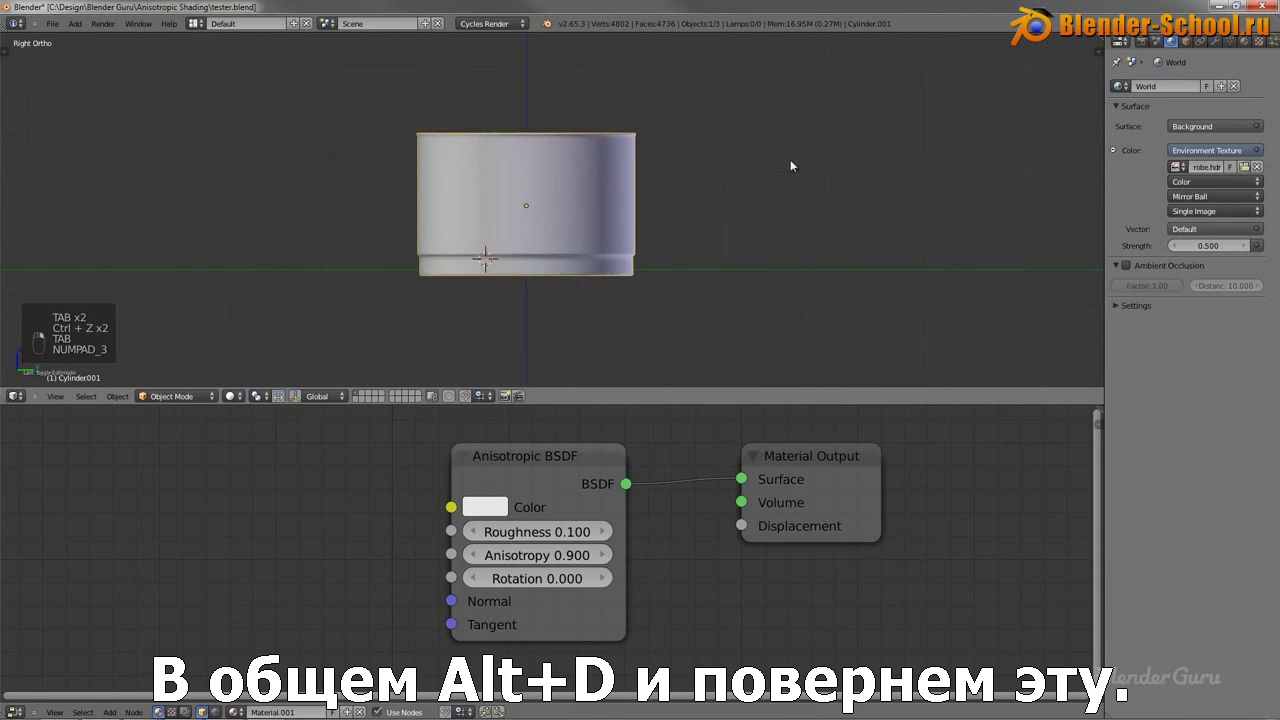
key("r")
left_click(567, 360)
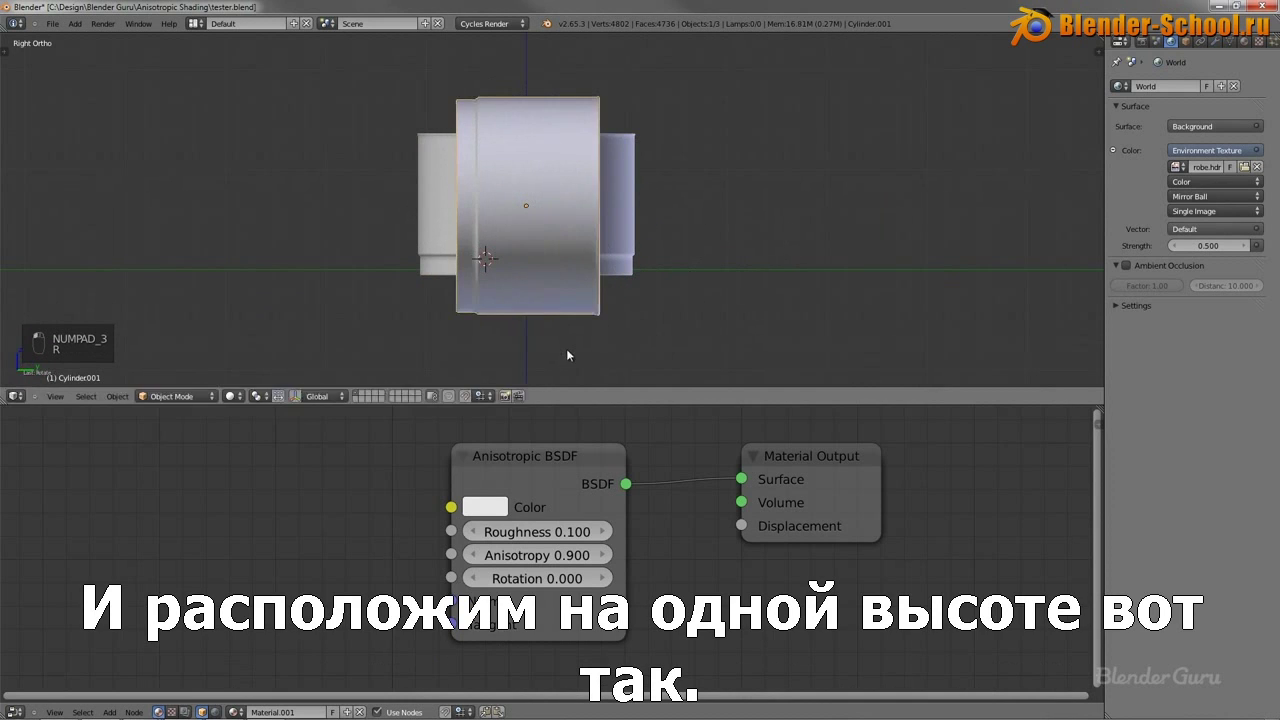
Move the rotated duplicate pot so it rests at the same height as the original.
key("g")
left_click(568, 319)
middle_click_drag(531, 289, 647, 313)
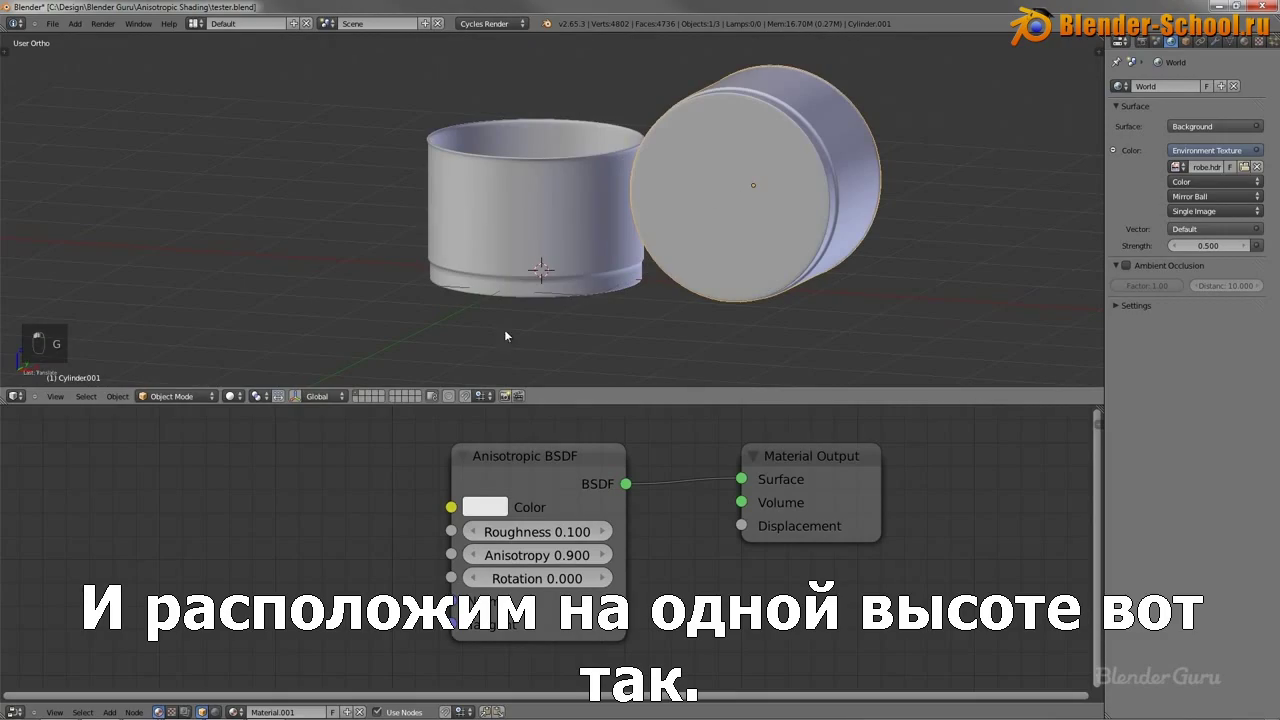
Switch the viewport to Rendered shading and inspect the anisotropic reflections on both pots.
left_click(230, 396)
left_click(250, 305)
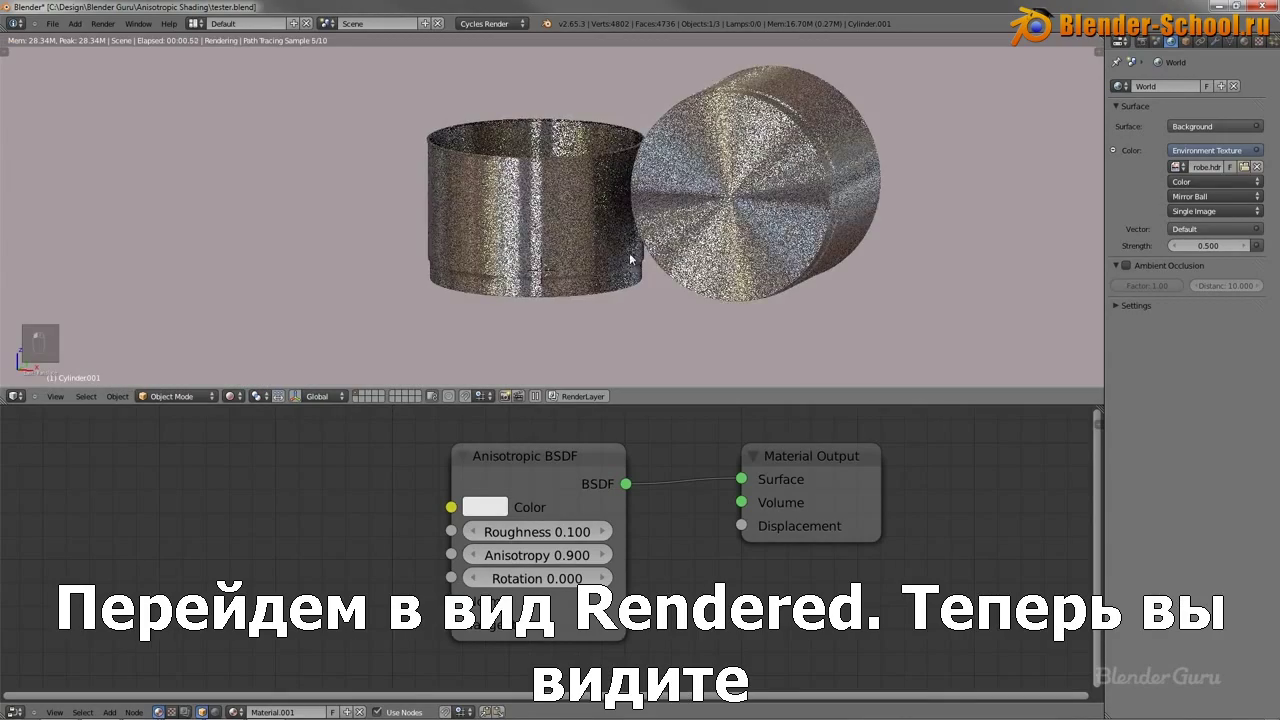
middle_click_drag(630, 259, 538, 263, "shift")
scroll(600, 260, "up", 2)
middle_click_drag(743, 253, 565, 281, "shift")
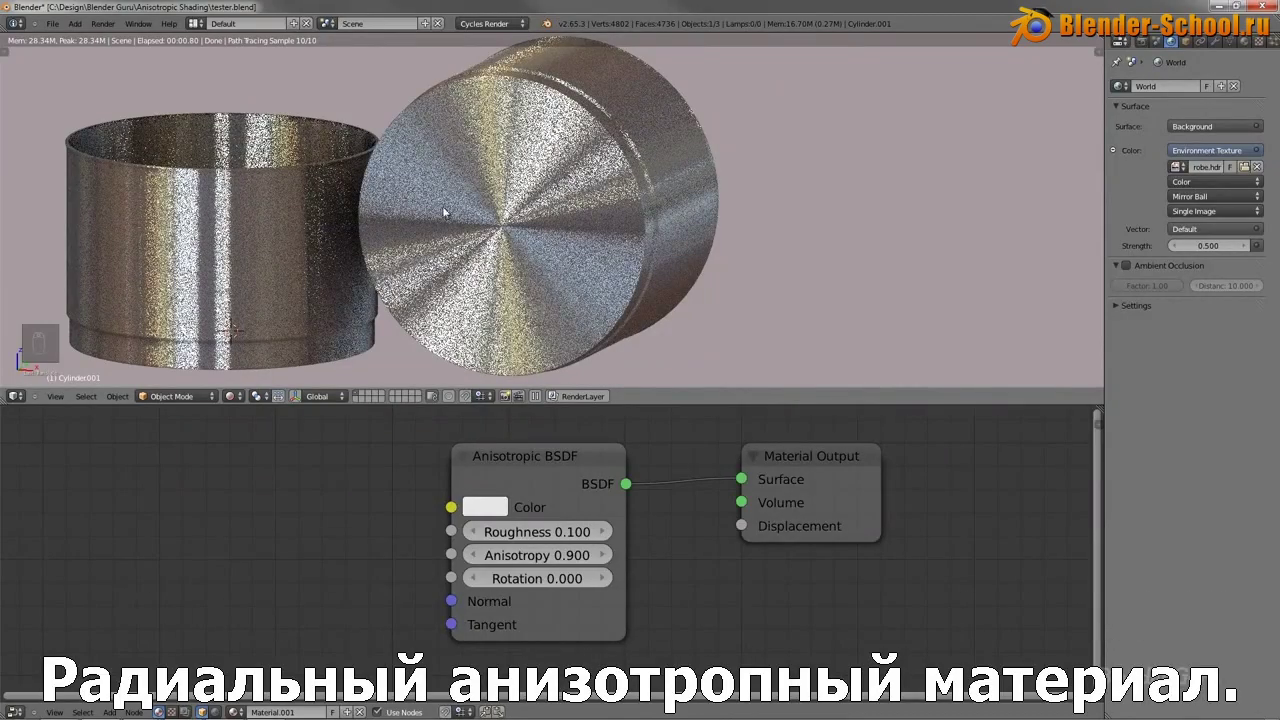
middle_click_drag(466, 213, 450, 223)
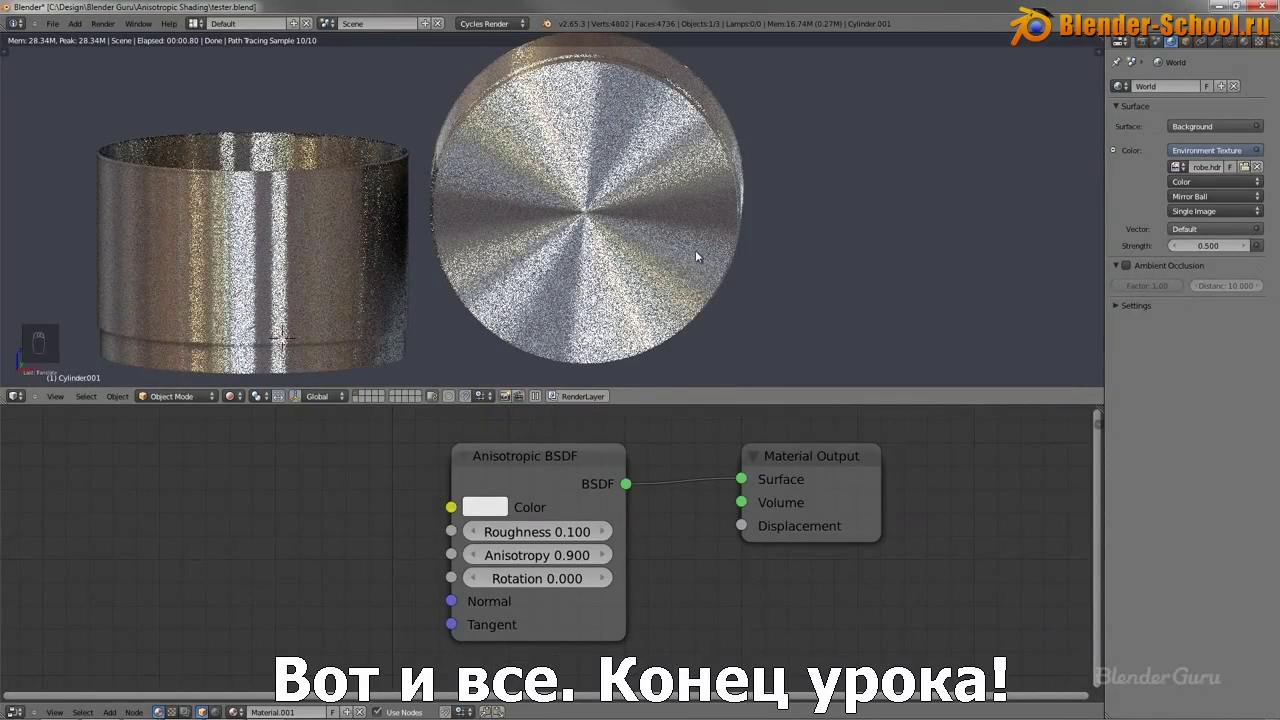
mouse_move(695, 250)
middle_mouse_down()
mouse_move(627, 266)
mouse_move(688, 235)
middle_mouse_up()
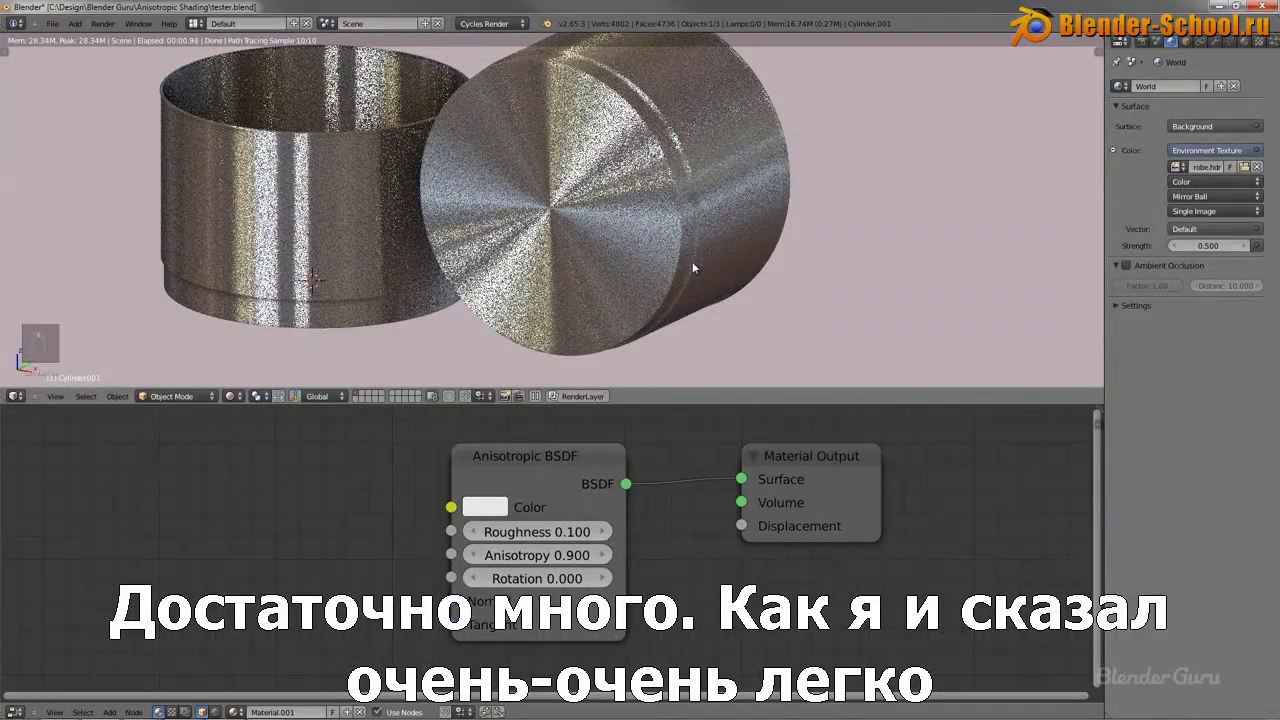
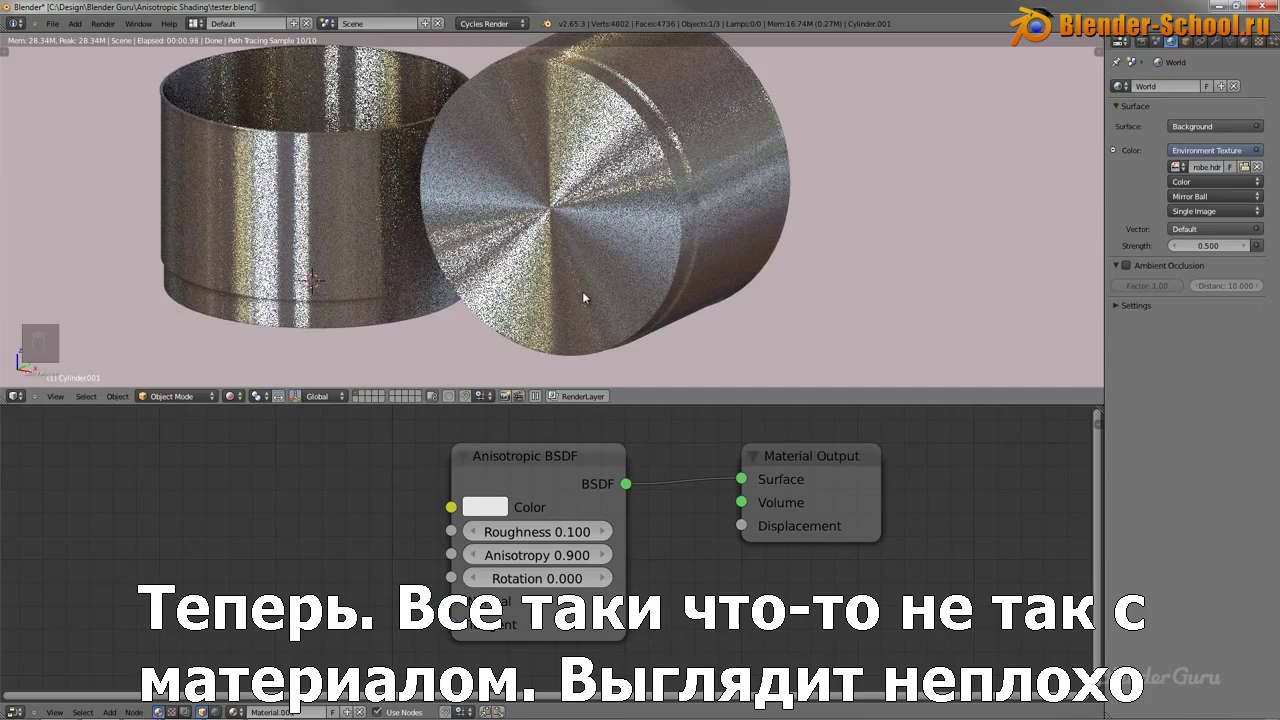
Examine the anisotropic reflections on the upright pot's wall and the tipped duplicate's base from several angles.
middle_click_drag(568, 188, 281, 229)
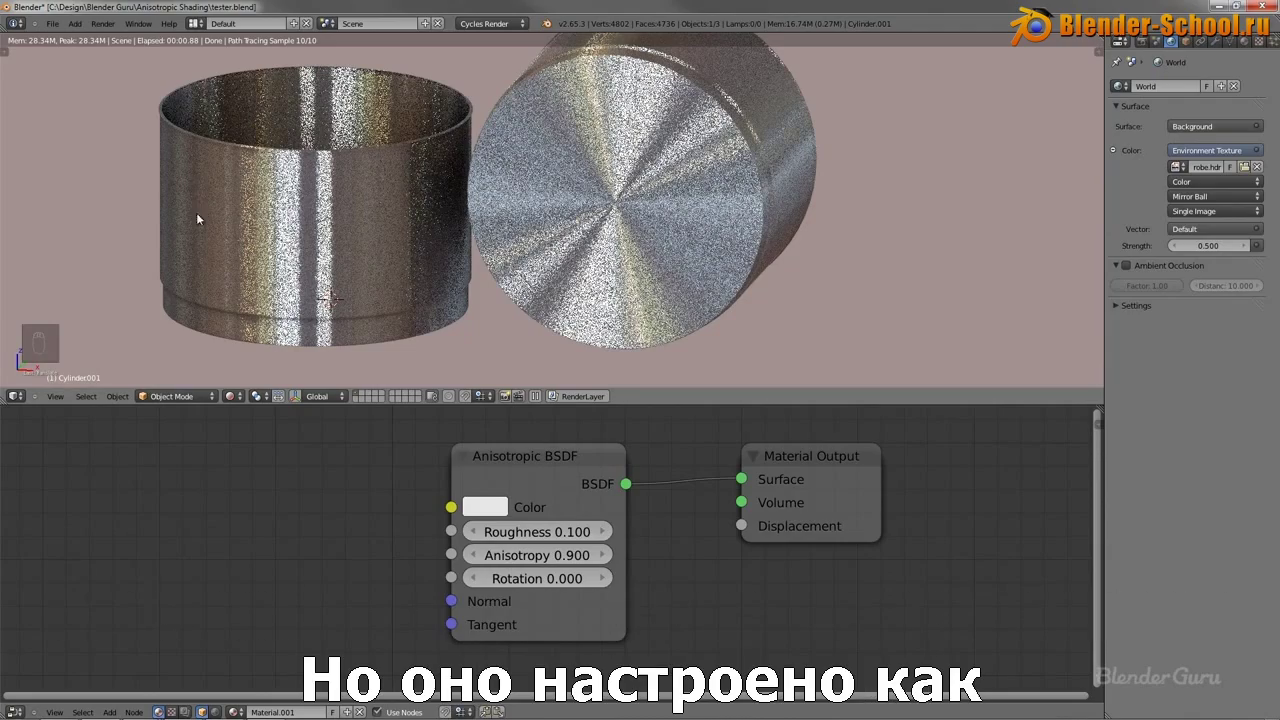
middle_click_drag(369, 231, 596, 228)
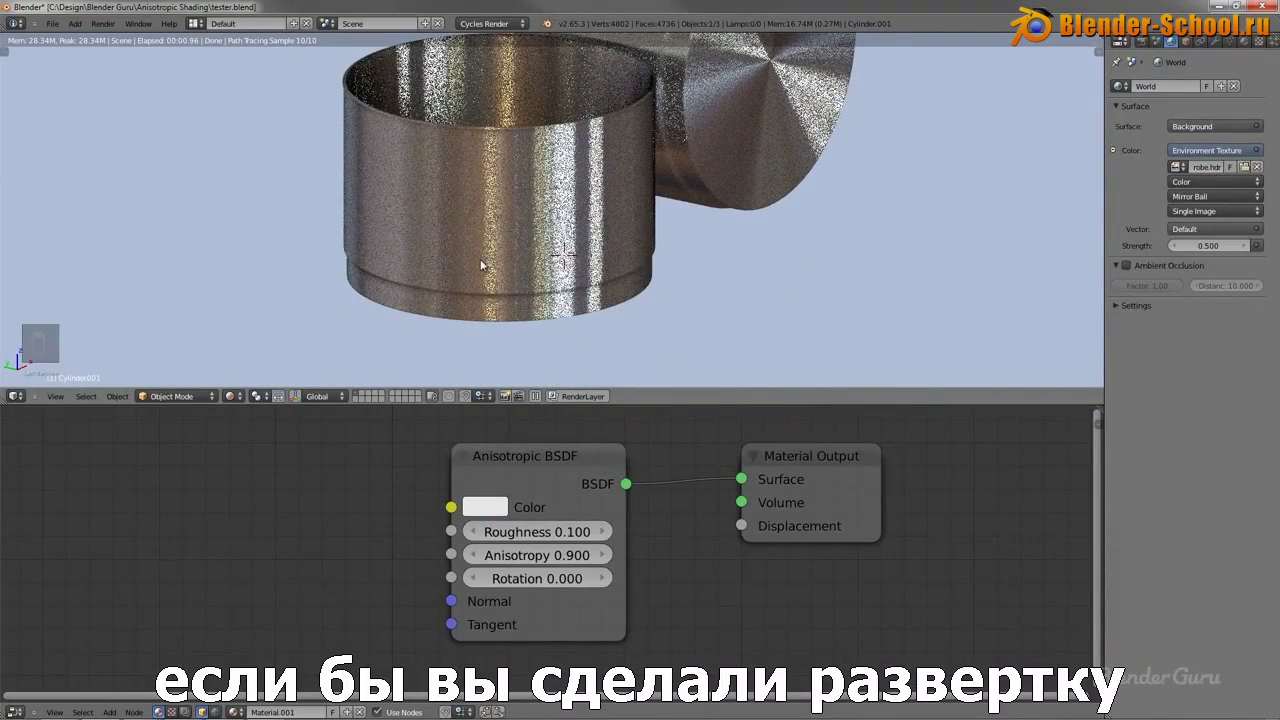
mouse_move(407, 187)
middle_mouse_down()
mouse_move(545, 188)
mouse_move(456, 192)
mouse_move(410, 170)
middle_mouse_up()
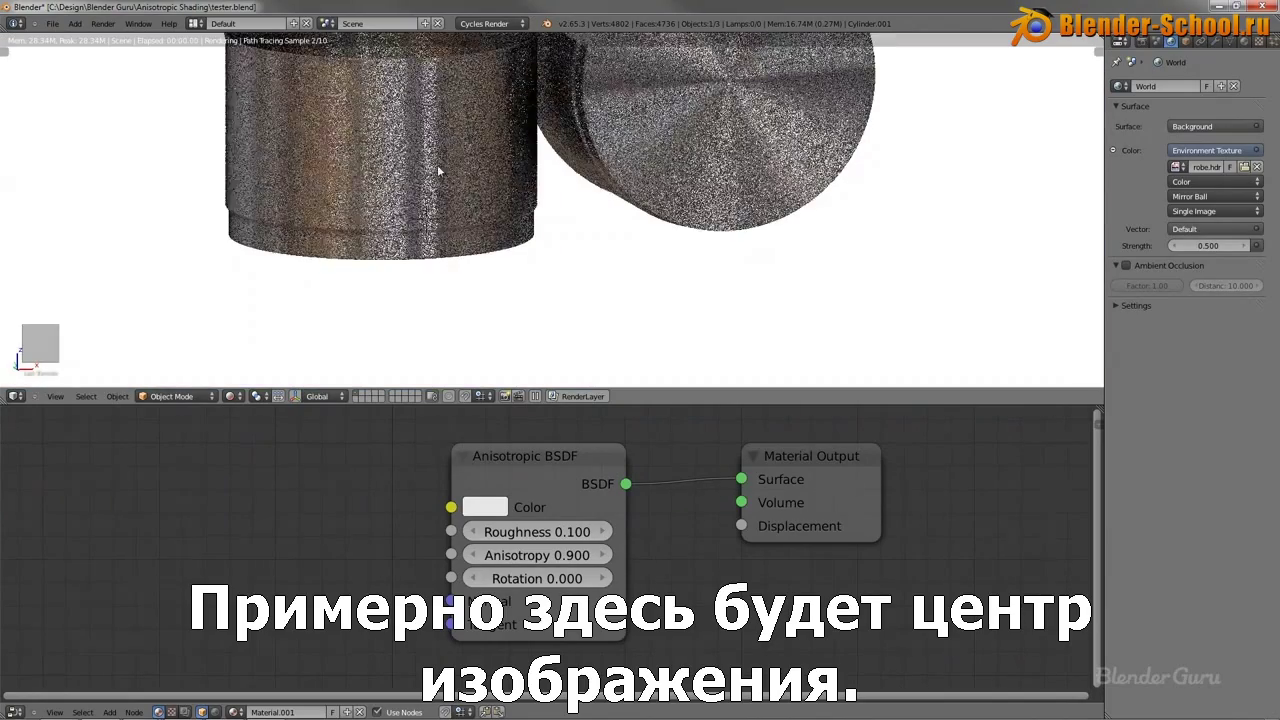
middle_click_drag(625, 197, 545, 192)
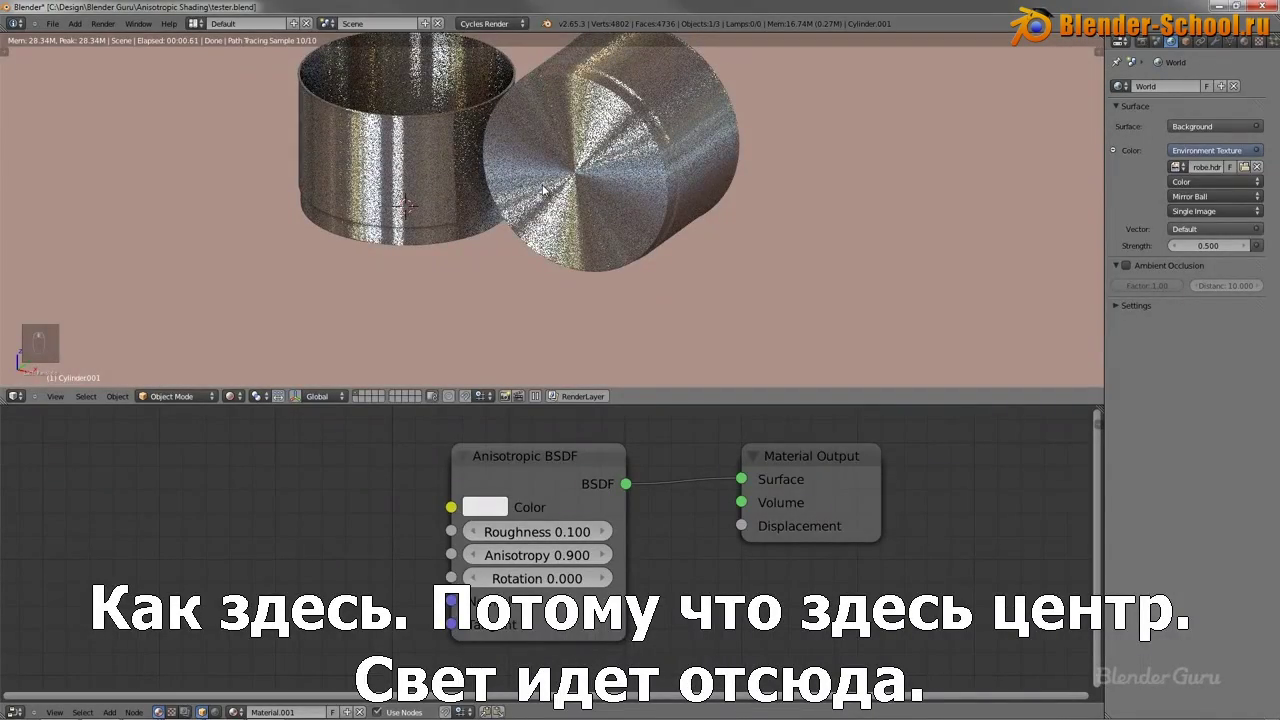
scroll(586, 176, "up", 2)
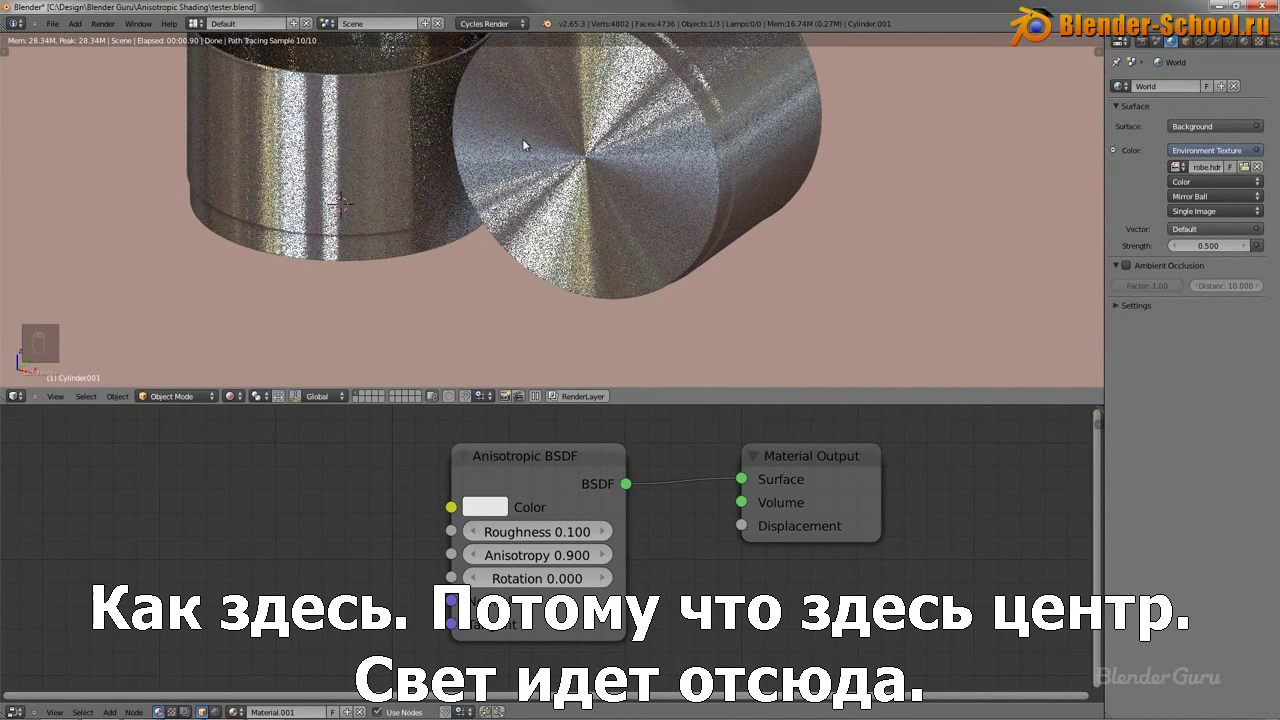
middle_click_drag(216, 144, 514, 279)
scroll(514, 273, "down", 2)
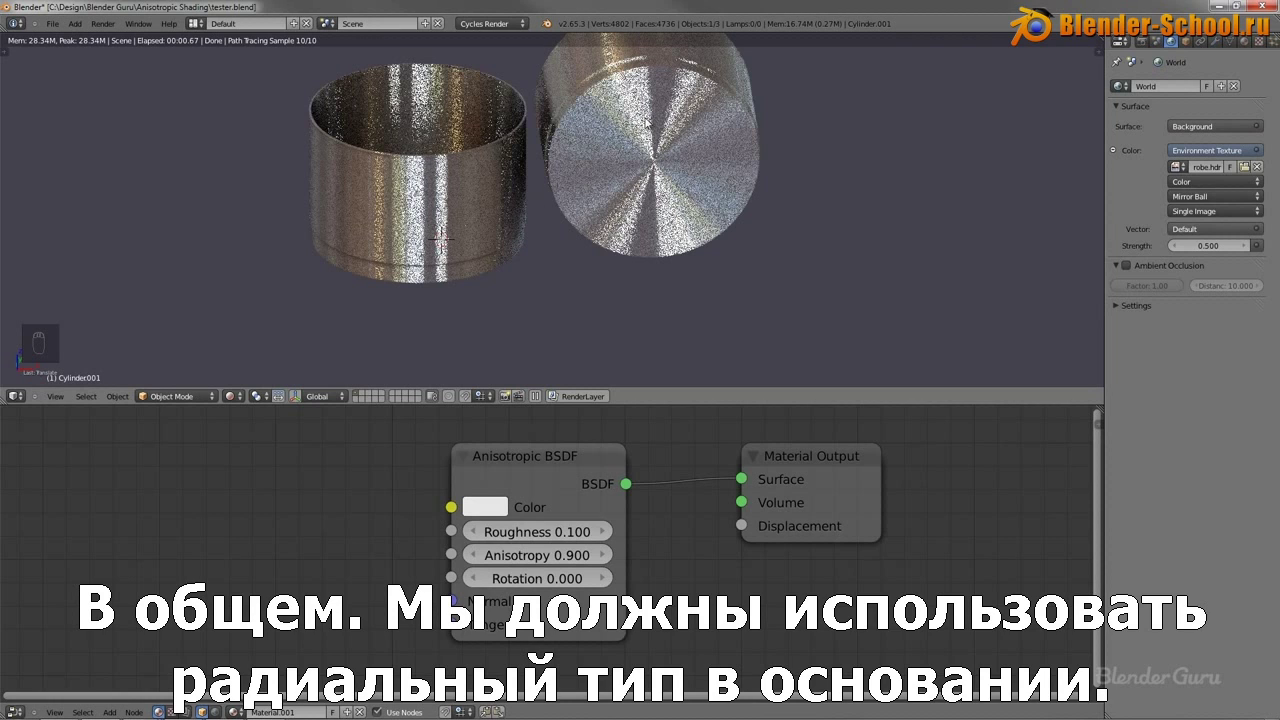
middle_click_drag(657, 118, 572, 87)
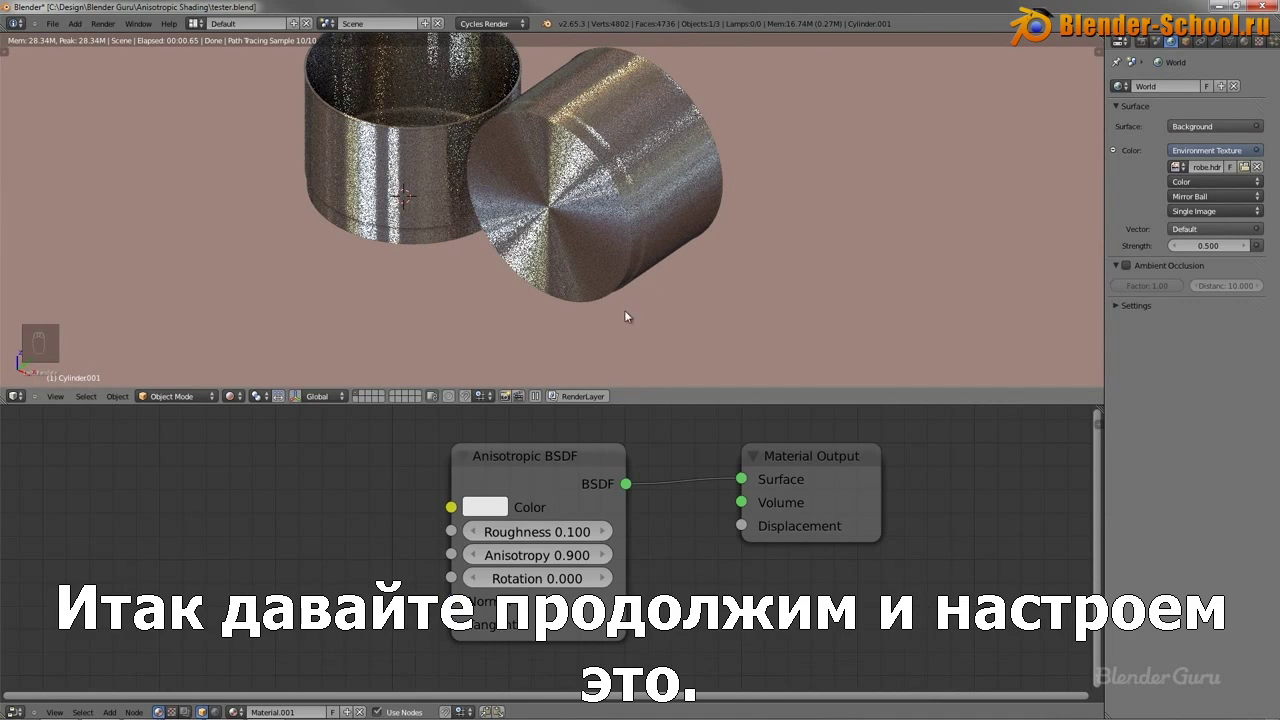
Return the viewport to Solid shading and rename the tipped pot's material to Radial.
left_click(231, 396)
left_click(267, 356)
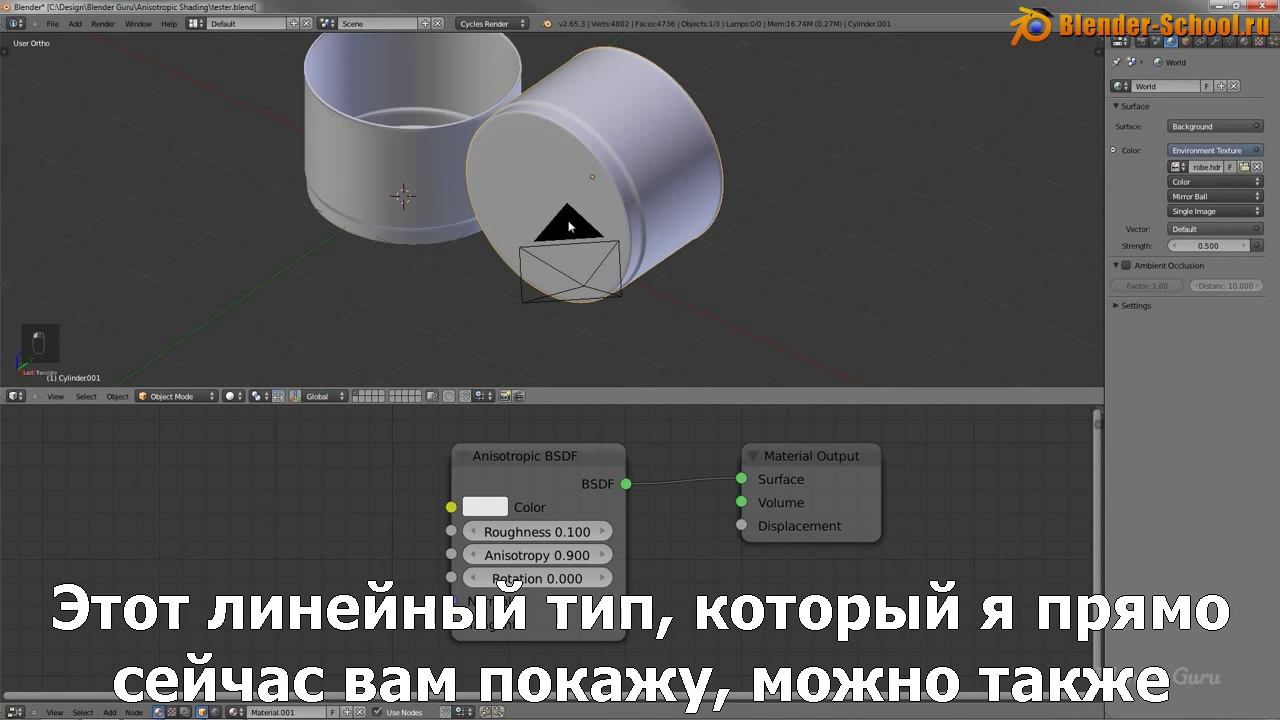
left_click(1245, 42)
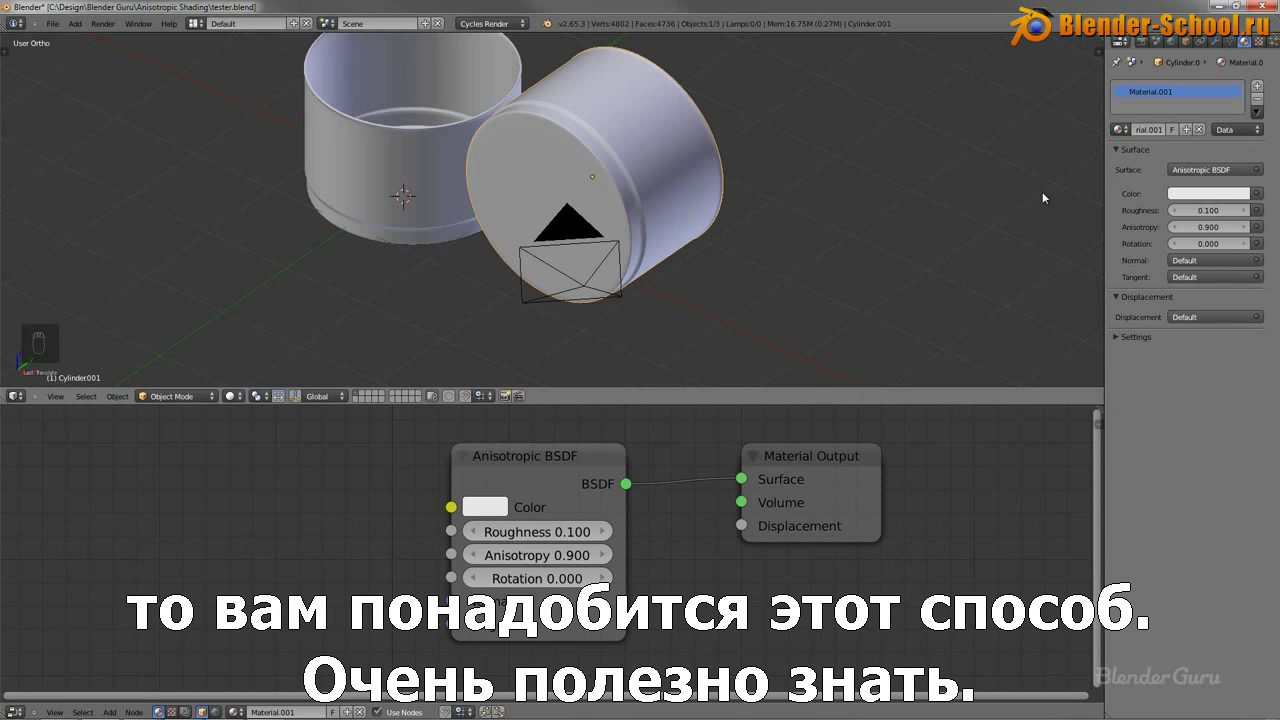
left_click(1148, 129)
type("Ra")
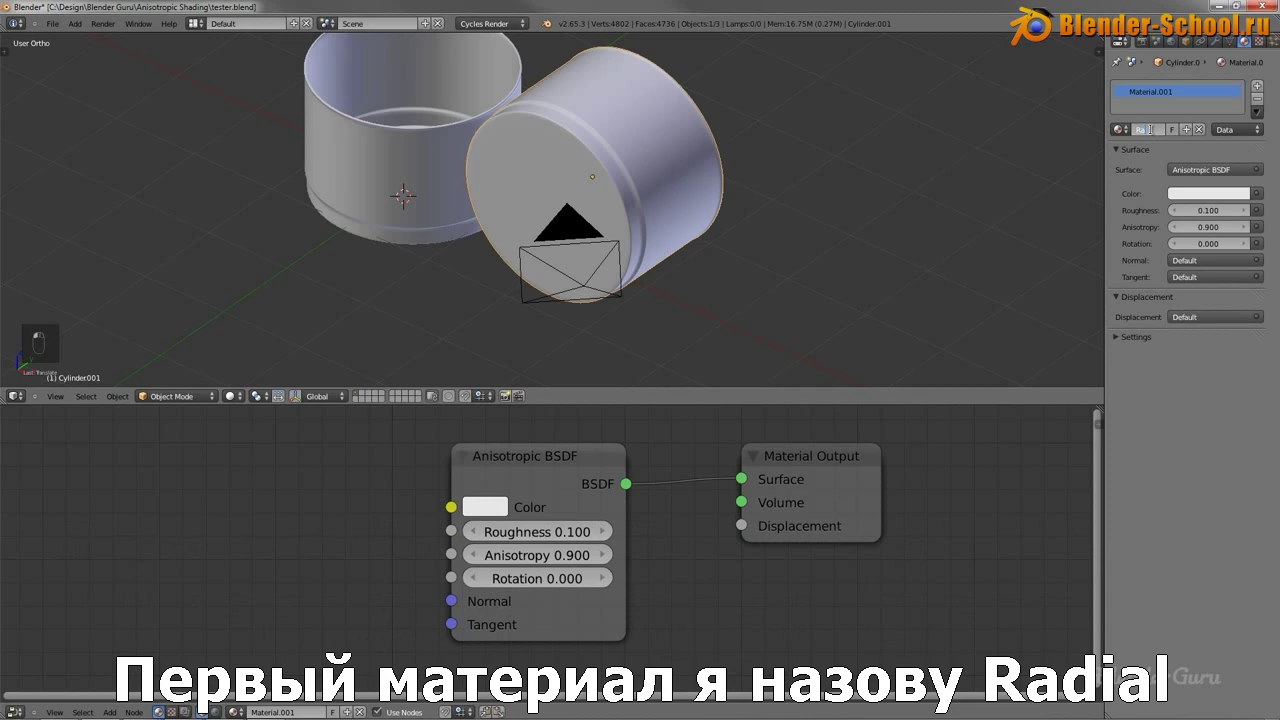
type("dial")
key("Return")
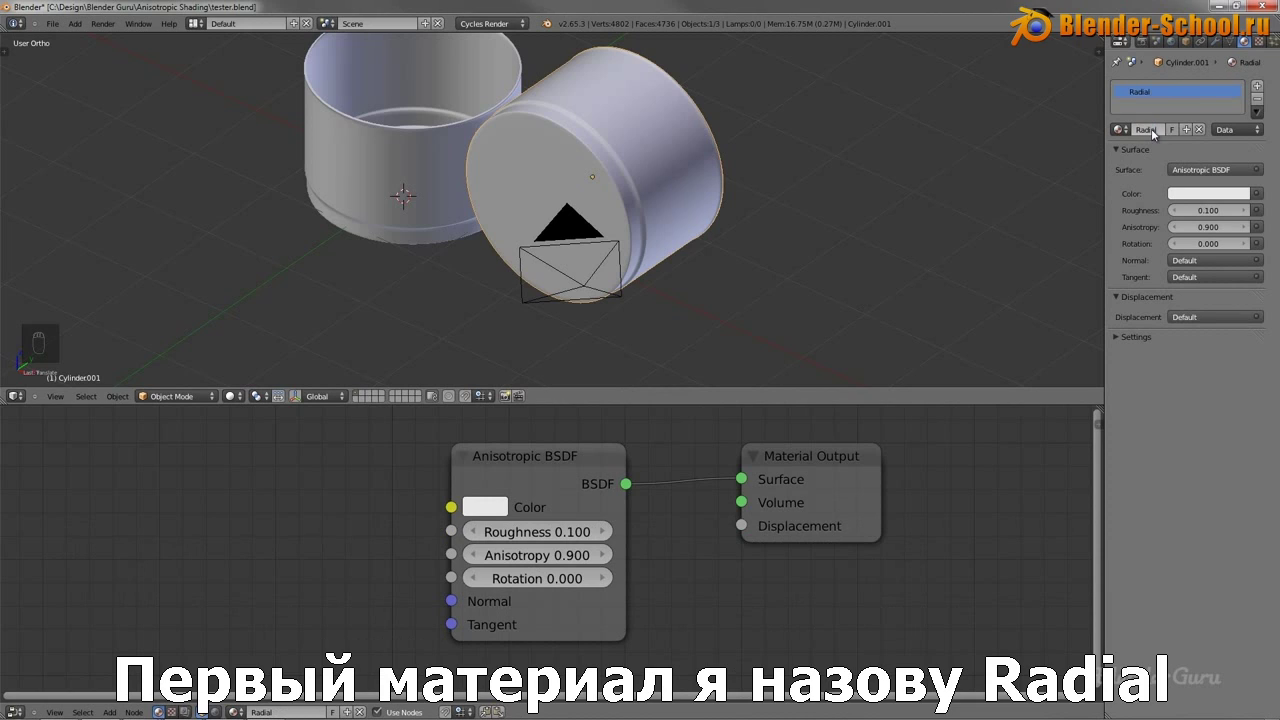
Add a second material slot holding a single-user copy of Radial and name the copy Linear.
left_click(1257, 86)
left_click(1122, 130)
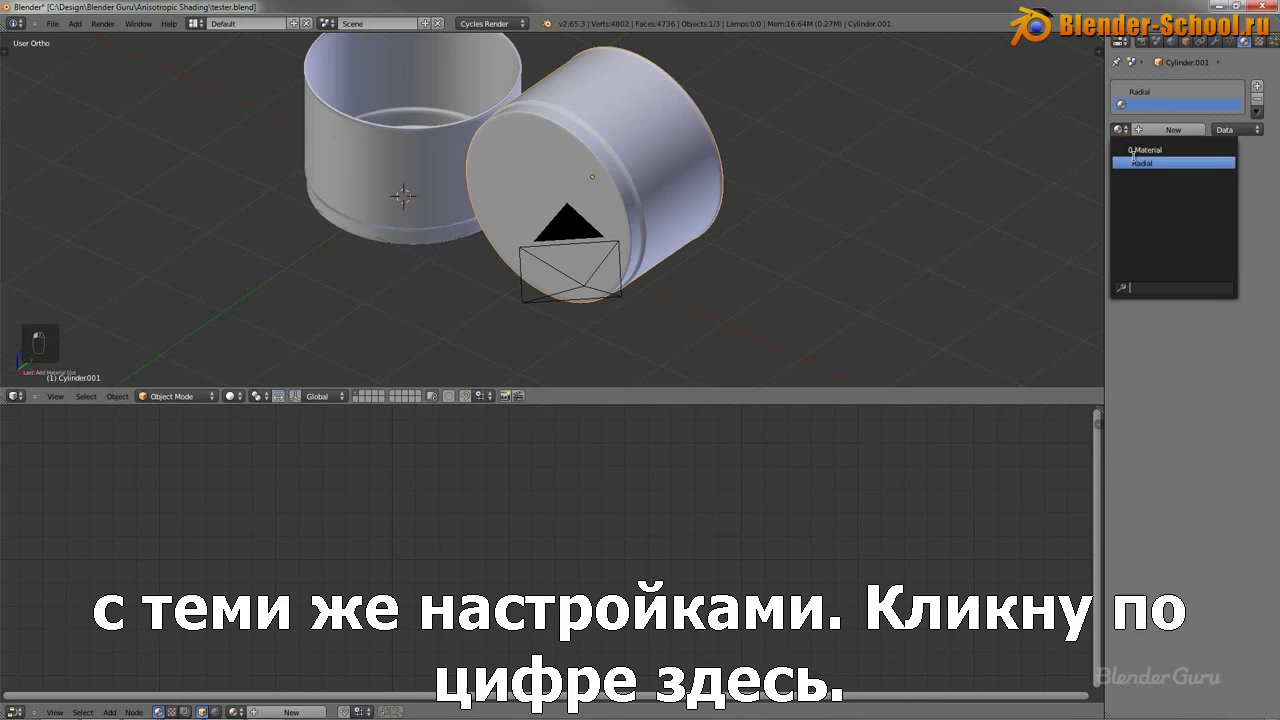
left_click(1136, 163)
left_click(1160, 130)
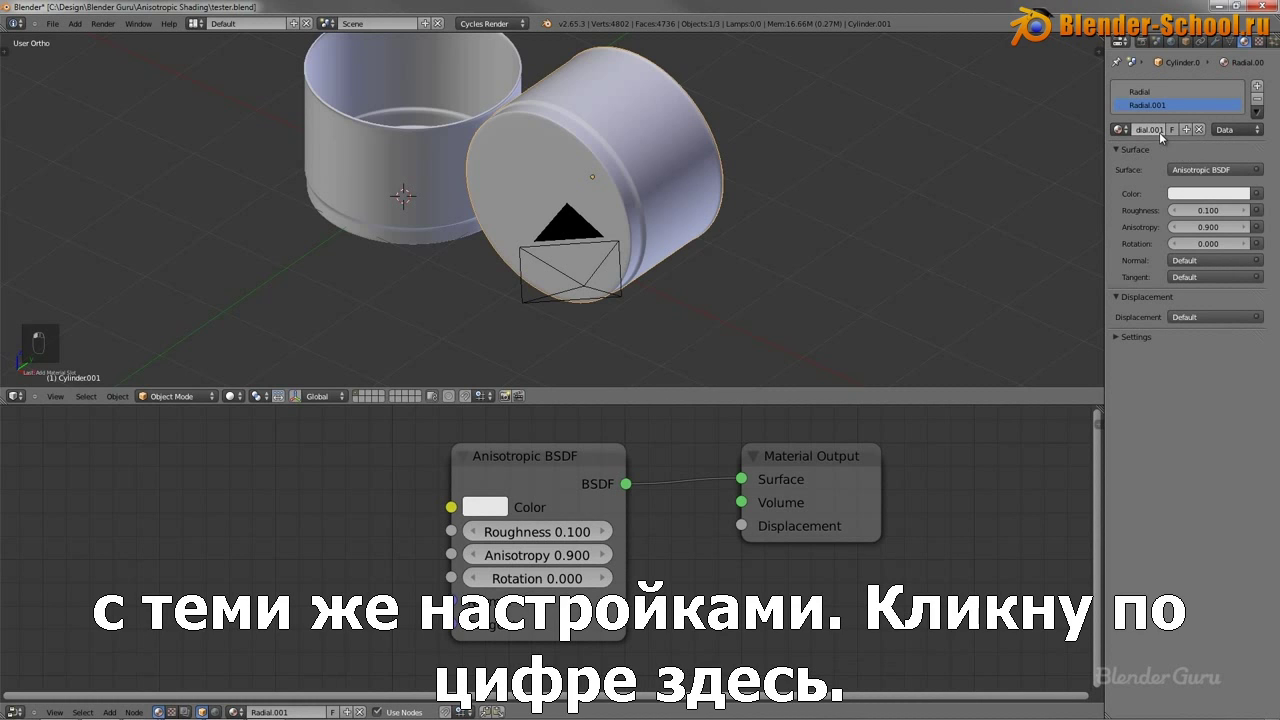
left_click(1153, 130)
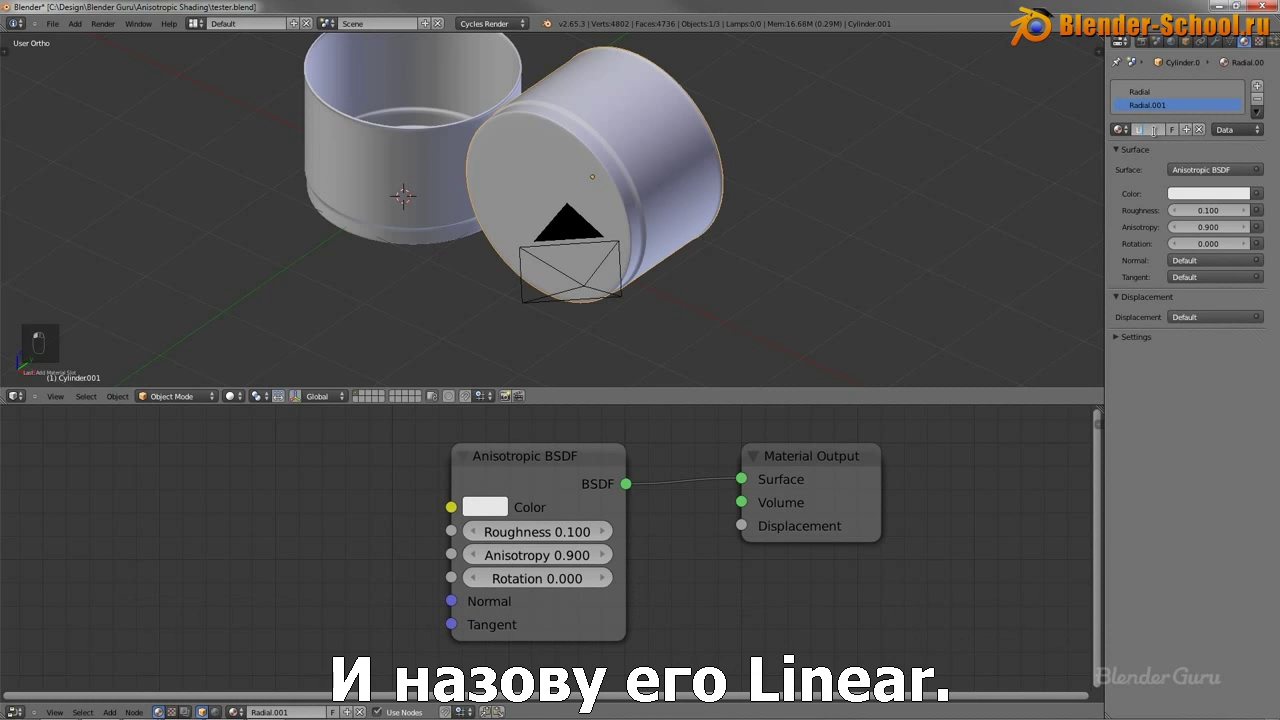
key("Return")
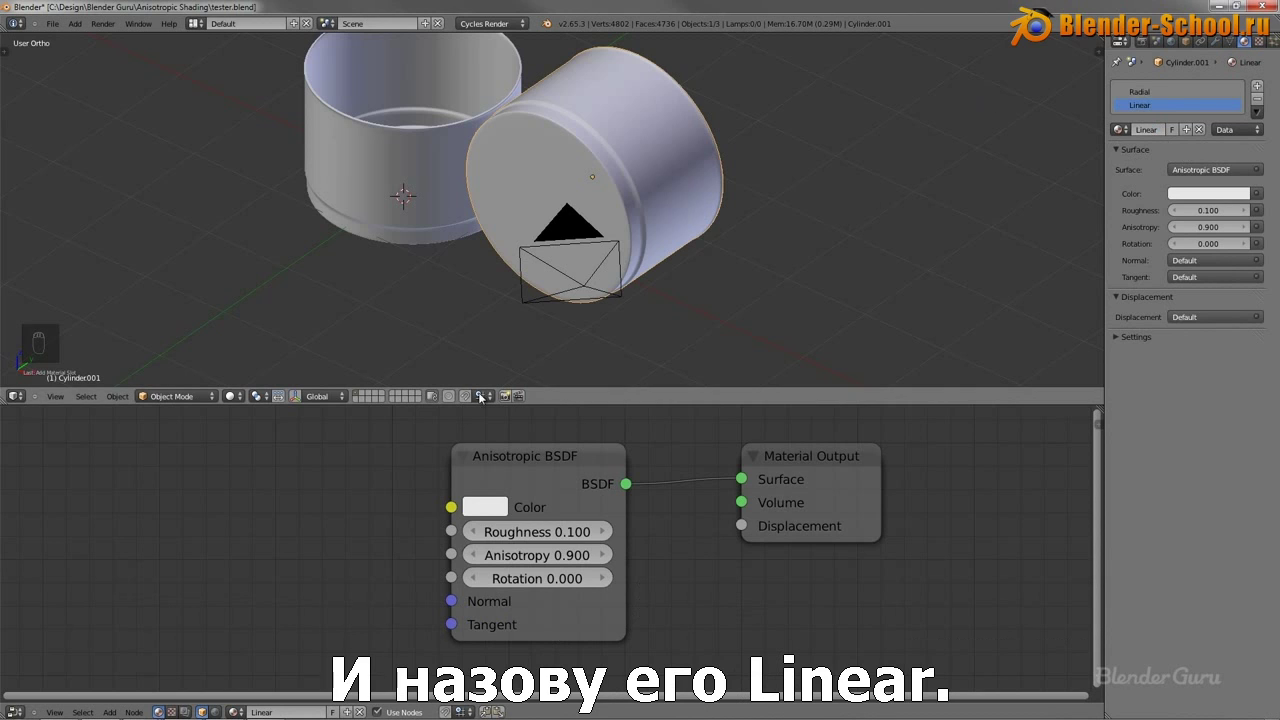
Add a Tangent node to the Linear material and connect it to the Anisotropic BSDF's Tangent input.
scroll(382, 550, "down", 1)
key("shift+a")
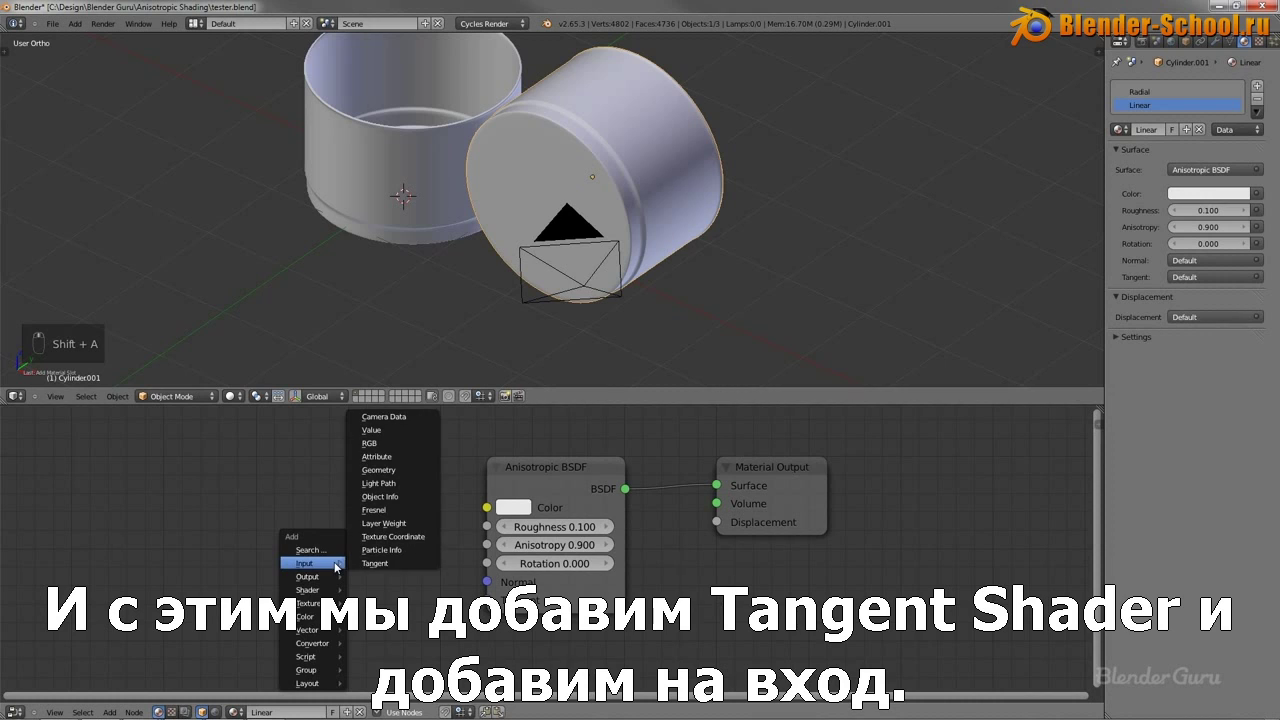
left_click(393, 566)
key("g")
left_click(288, 596)
left_click_drag(381, 590, 487, 600)
Set the Tangent node's direction to UV Map.
left_click(285, 613)
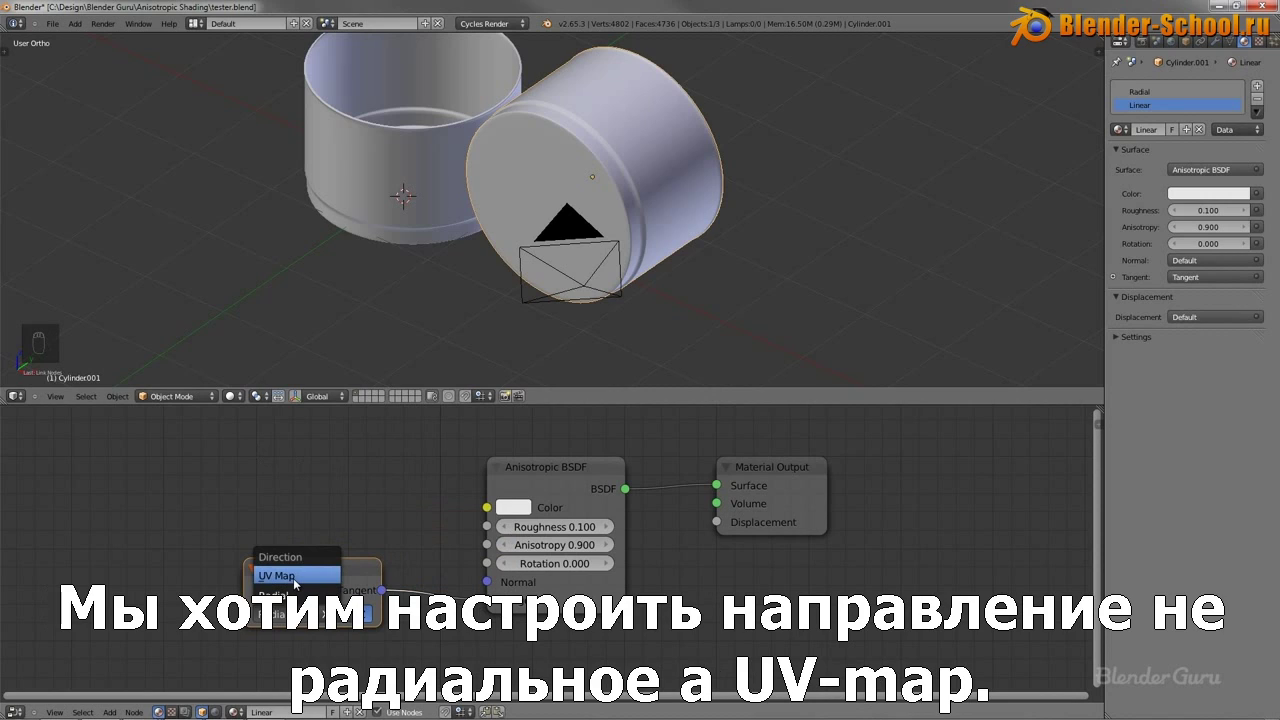
left_click(290, 576)
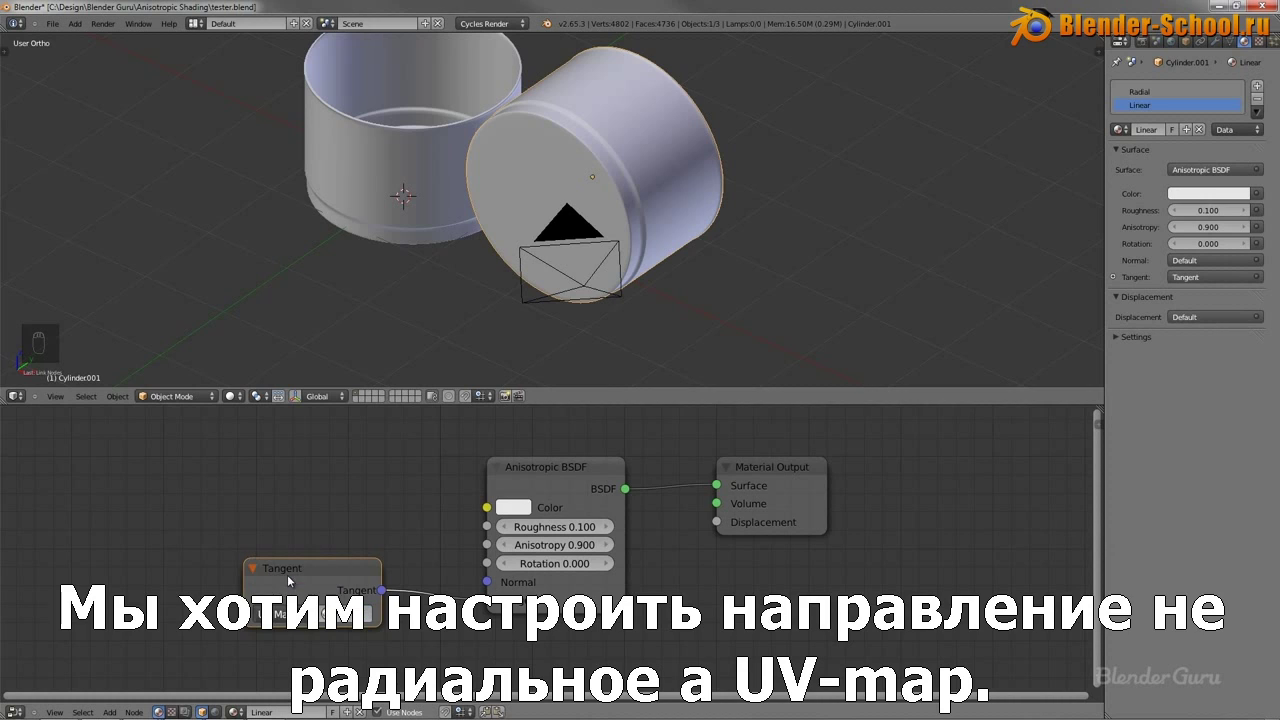
left_click(337, 613)
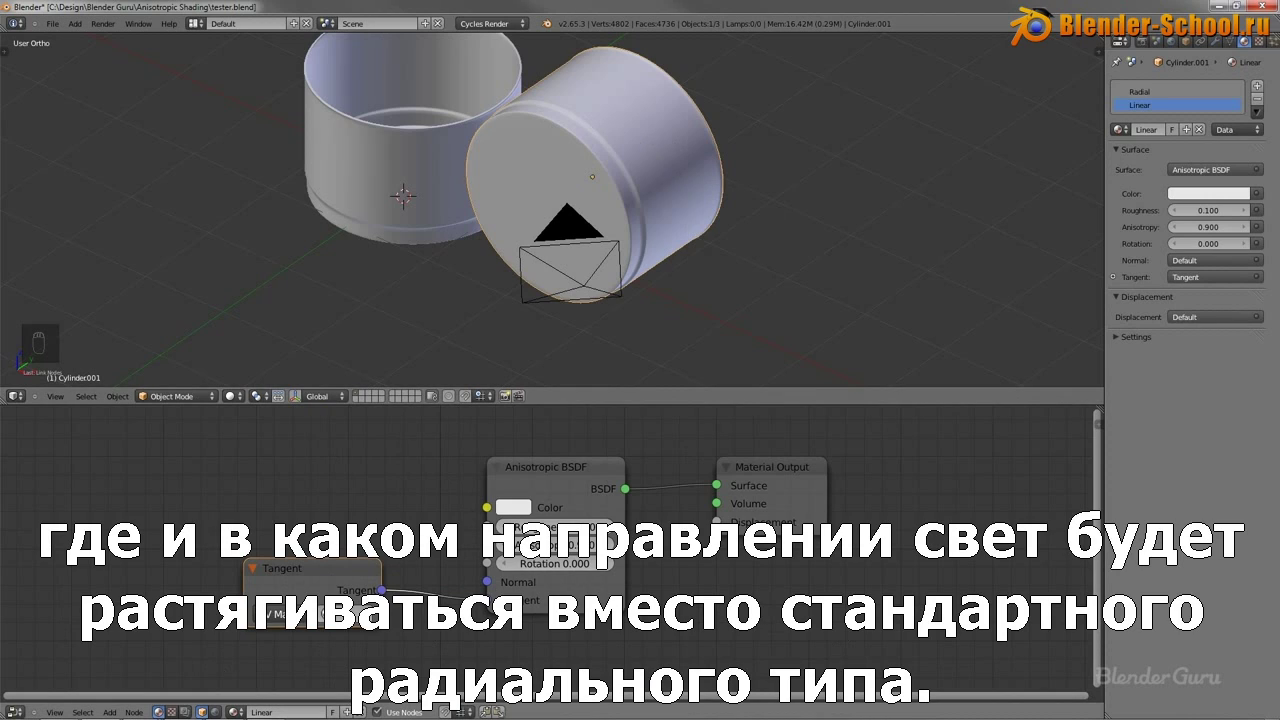
left_click(275, 613)
left_click(276, 576)
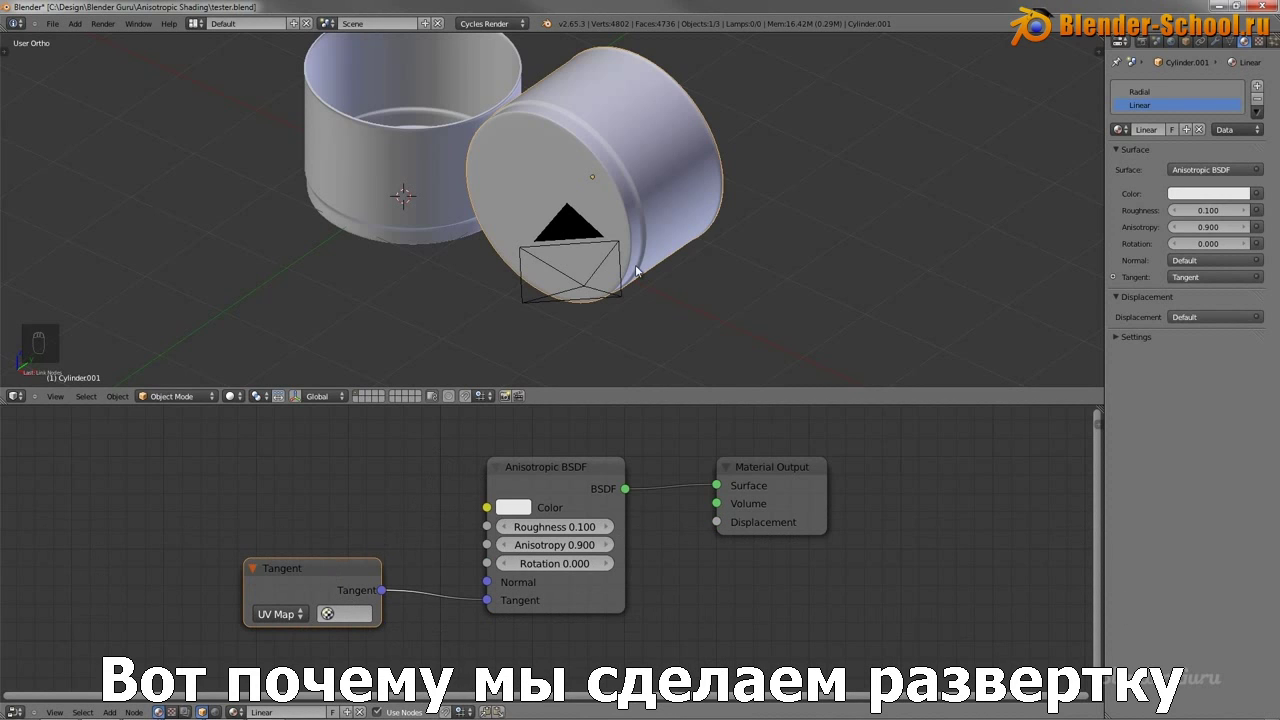
Split the 3D view side by side and turn the new area into a UV/Image Editor.
left_click_drag(1101, 38, 603, 54)
scroll(471, 297, "up", 2)
left_click(627, 397)
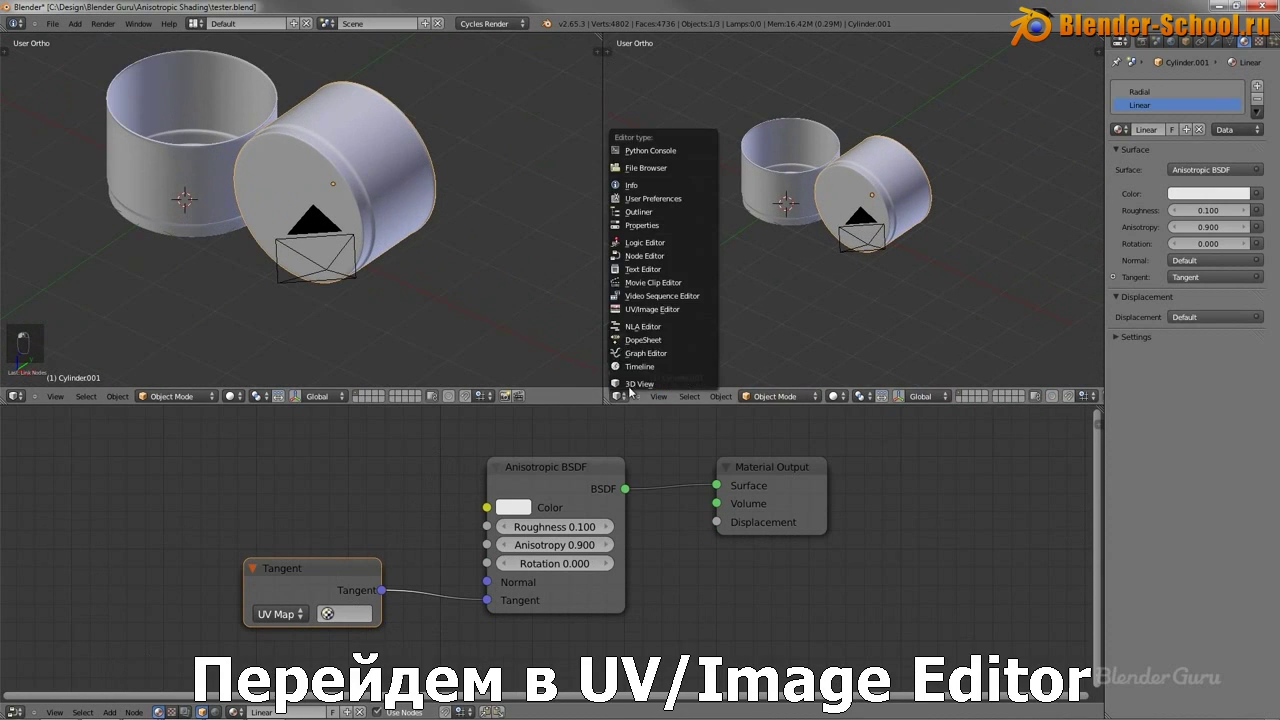
left_click(663, 309)
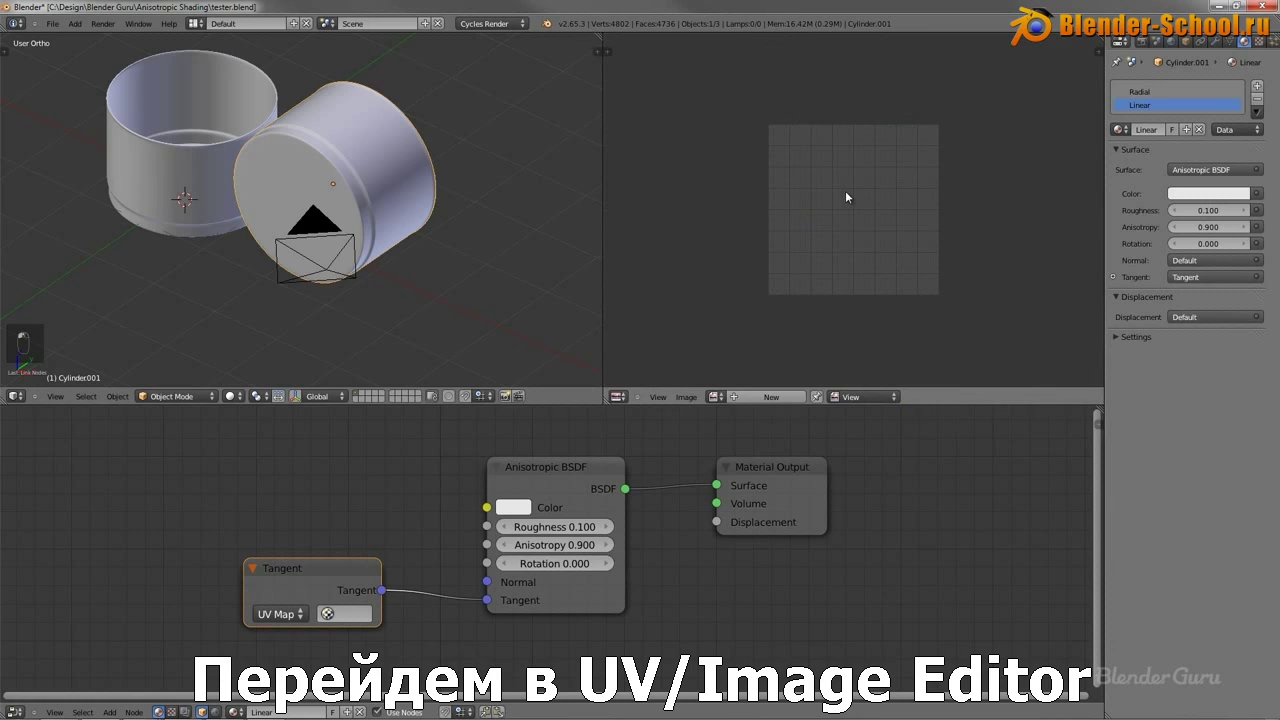
Put the upright pot into Edit Mode with its whole mesh selected and show its object properties.
right_click(196, 174)
key("Tab")
key("a")
key("a")
key("a")
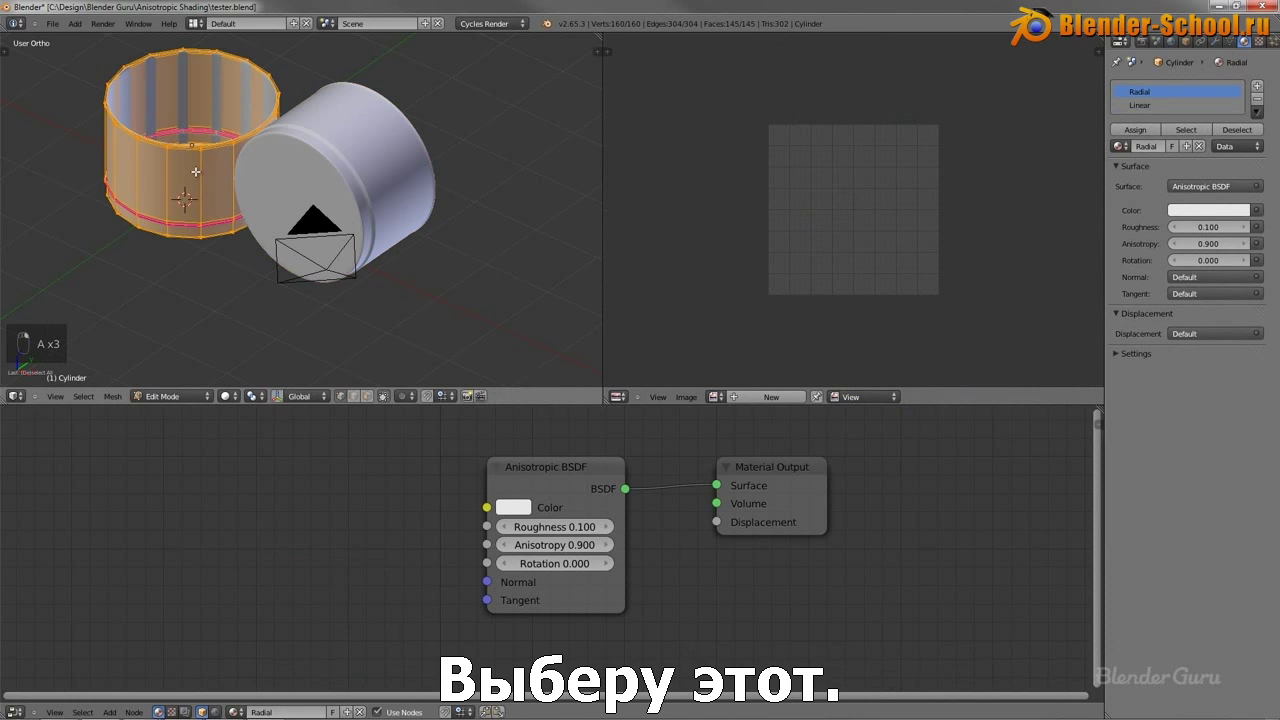
key("Tab")
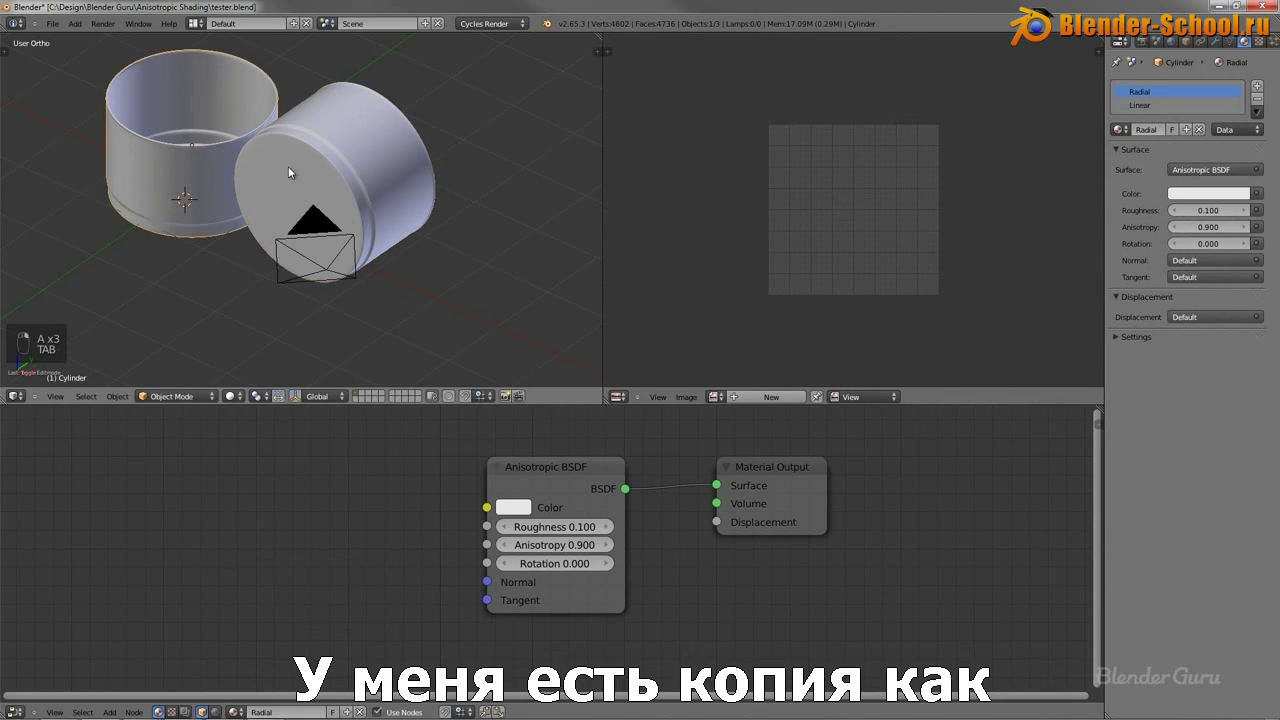
left_click(1185, 42)
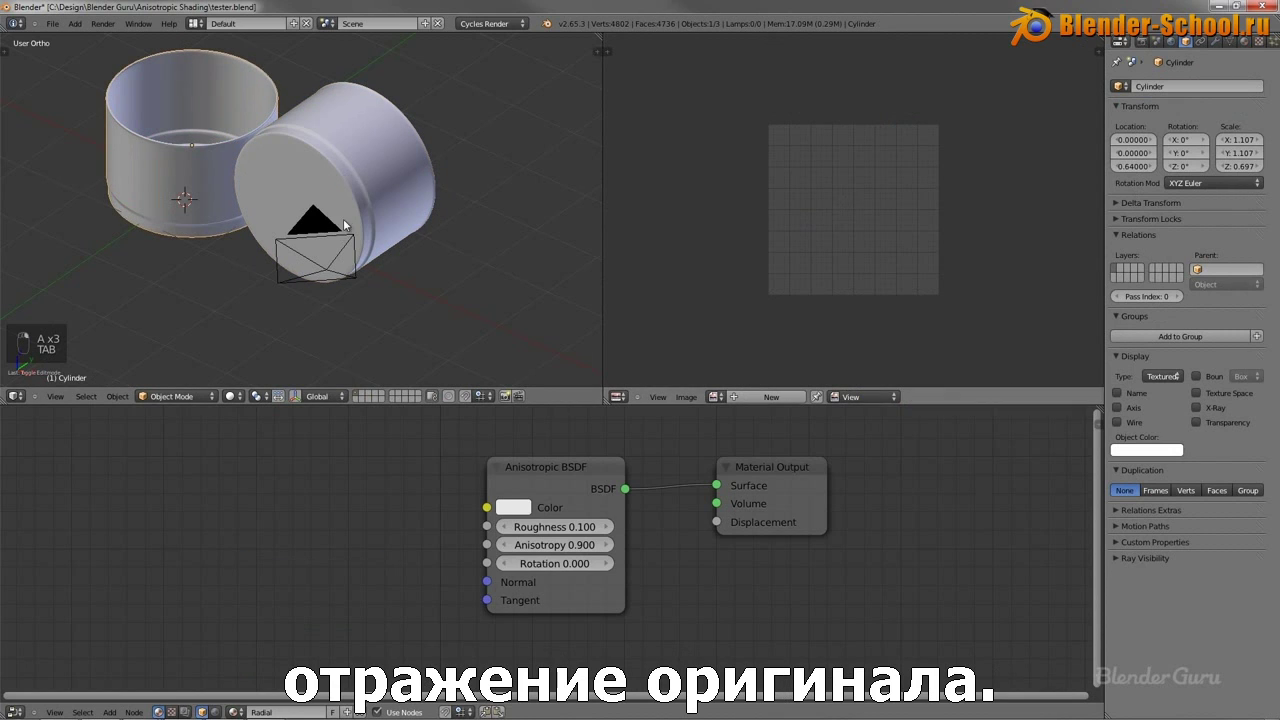
key("Tab")
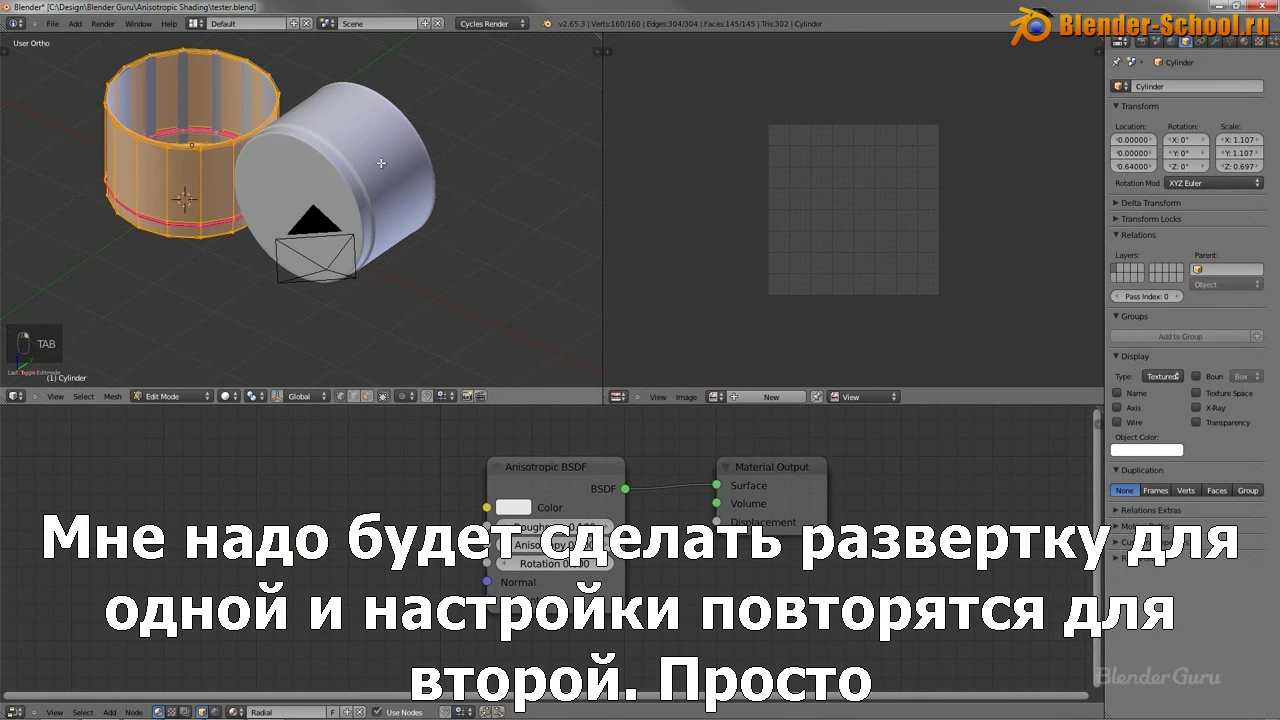
Unwrap the whole pot mesh from the front view with Cylinder Projection.
key("KP_1")
middle_click_drag(280, 160, 372, 207, "shift")
scroll(365, 200, "up", 2)
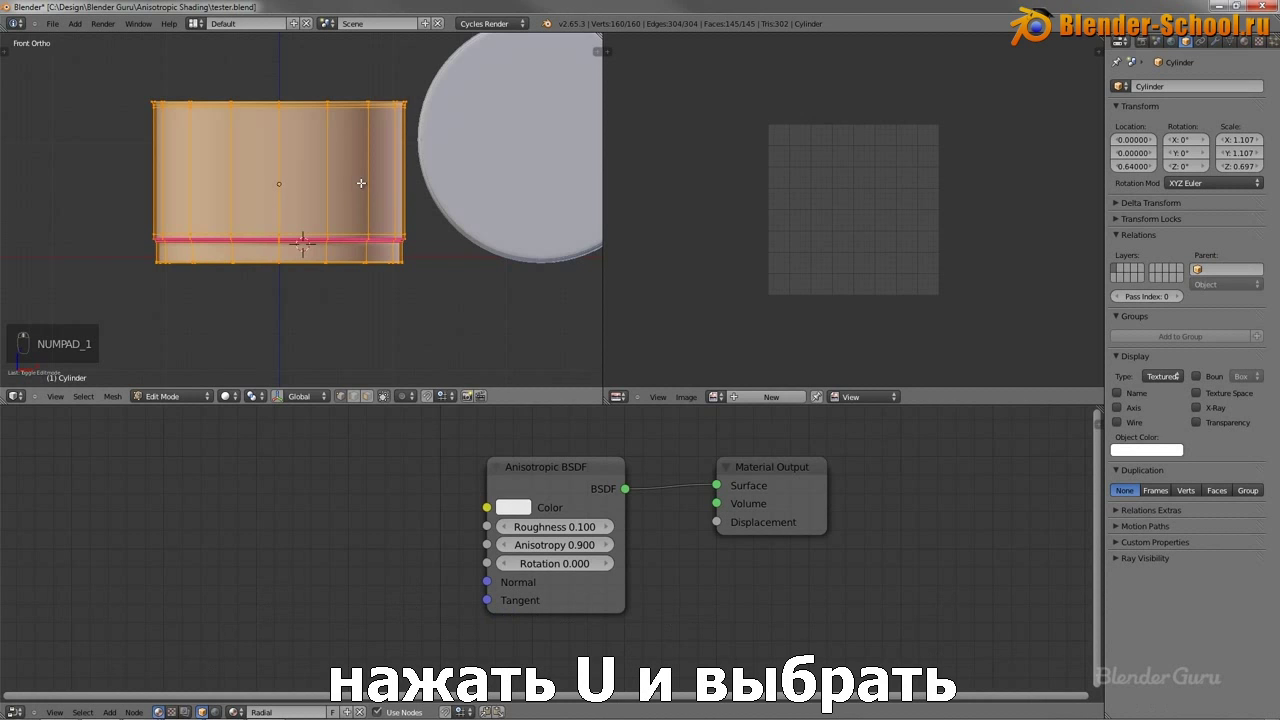
key("u")
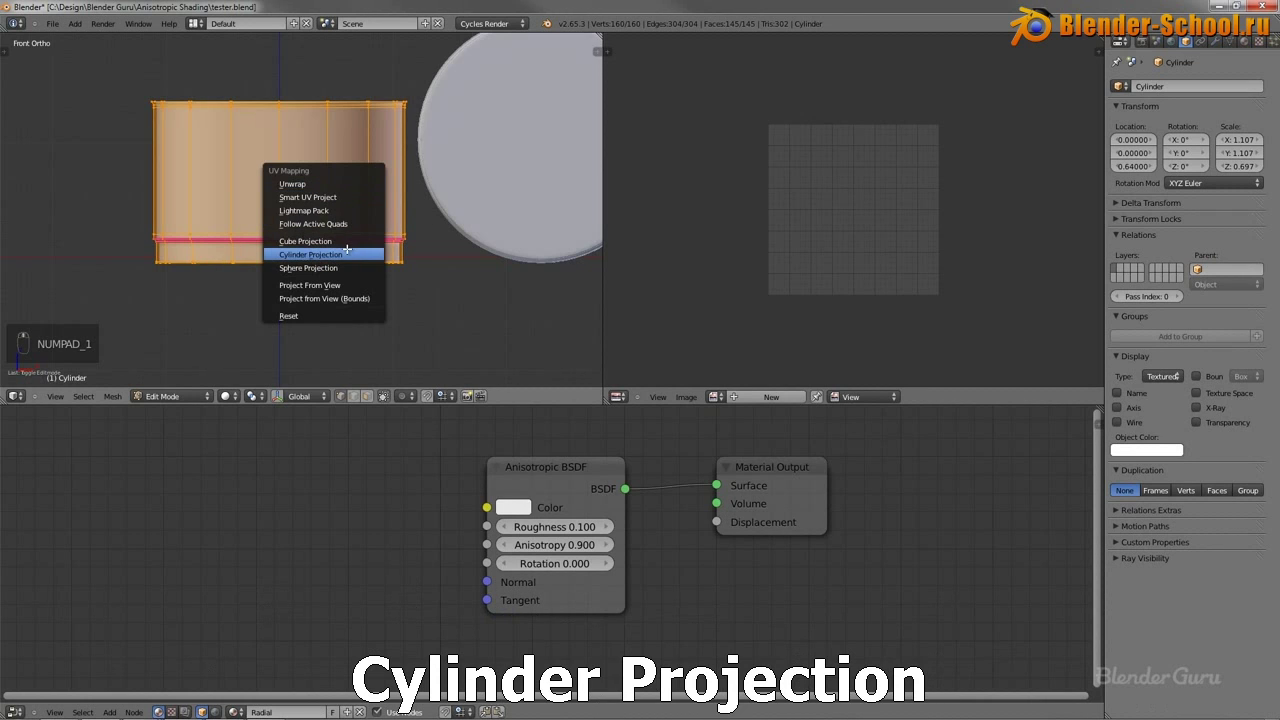
left_click(340, 254)
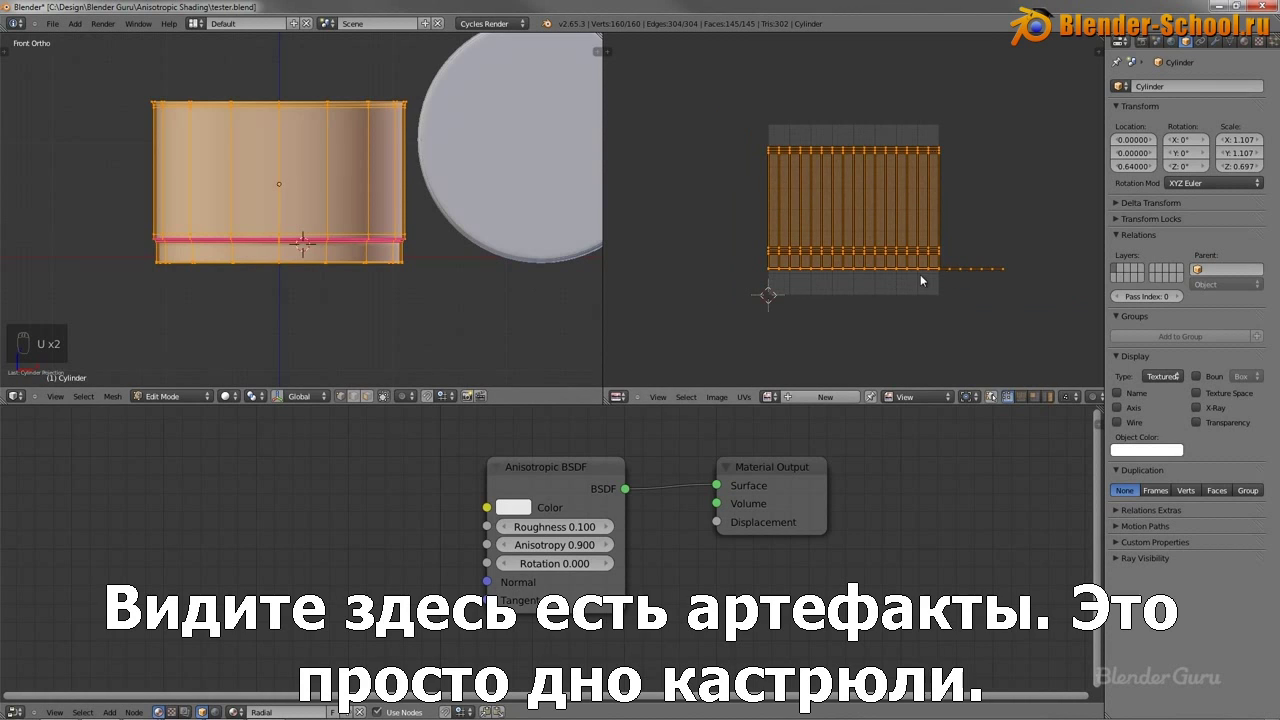
Select only the pot's base, unwrap it from the top view with Project from View (Bounds), and select all its UVs.
right_click(956, 269)
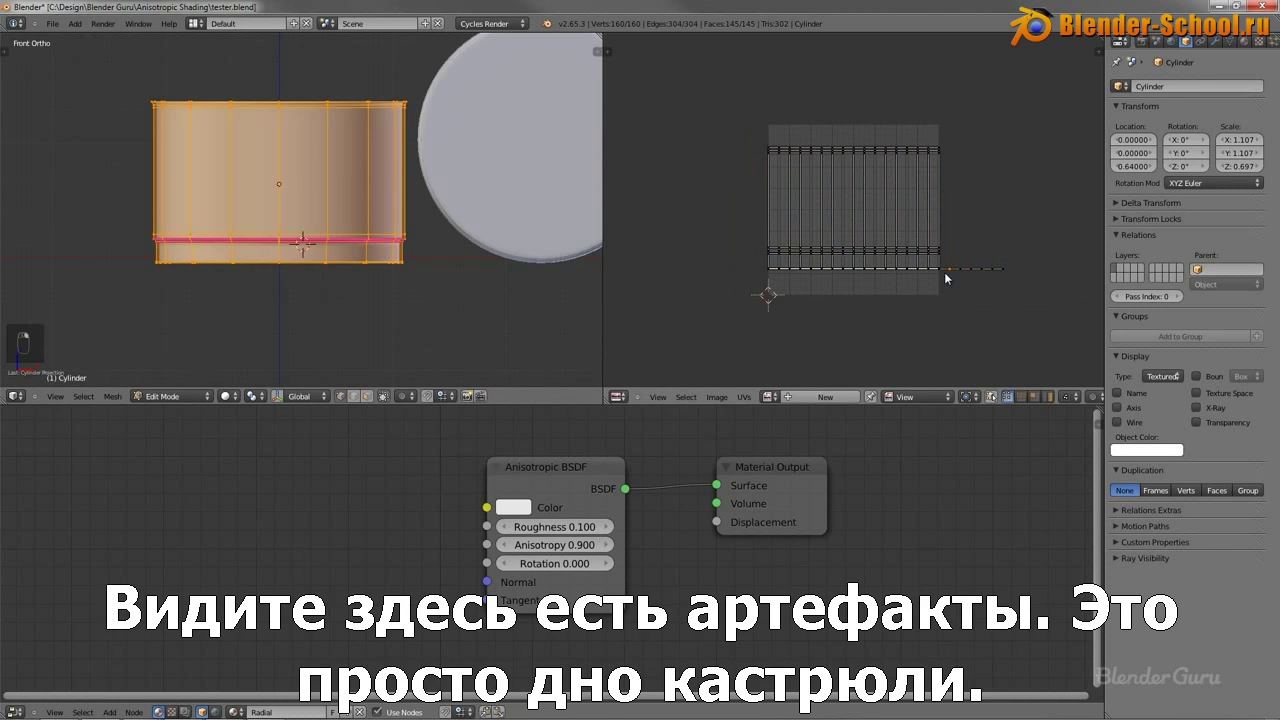
scroll(379, 293, "up", 3)
right_click(371, 305, "alt")
middle_click_drag(371, 305, 372, 263)
right_click(102, 243, "alt+shift")
middle_click_drag(282, 234, 339, 254)
key("KP_7")
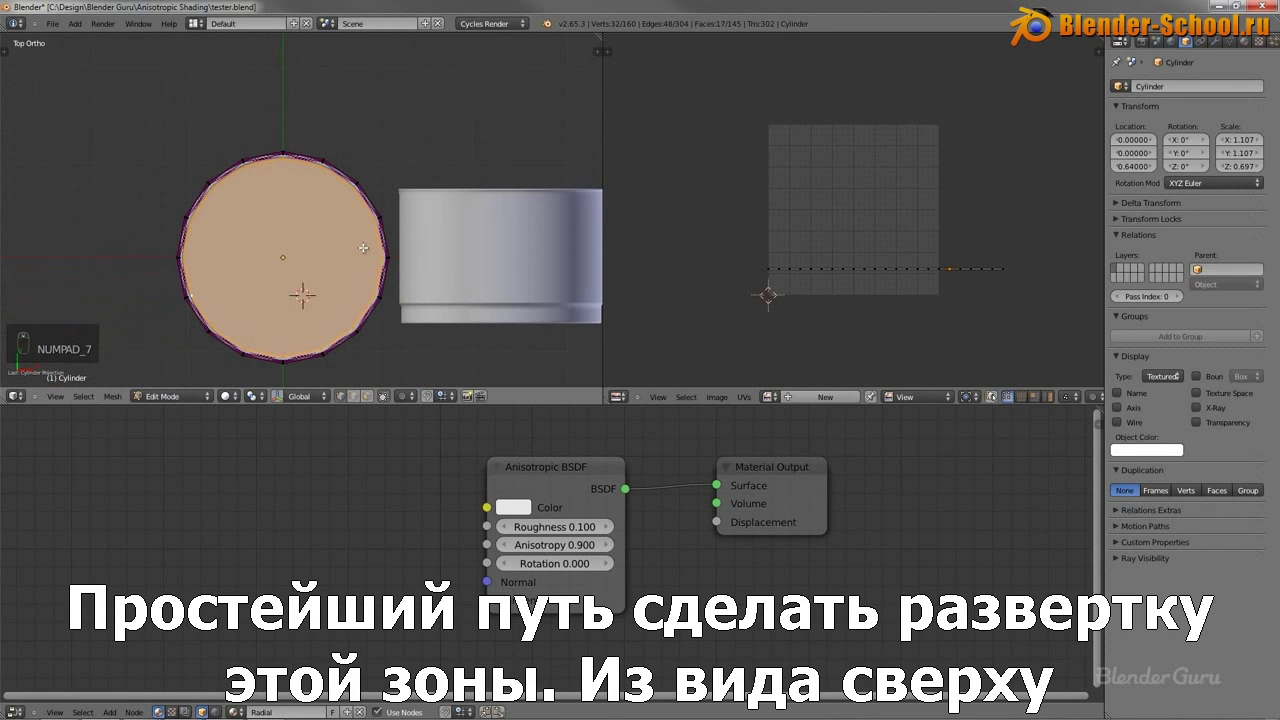
key("u")
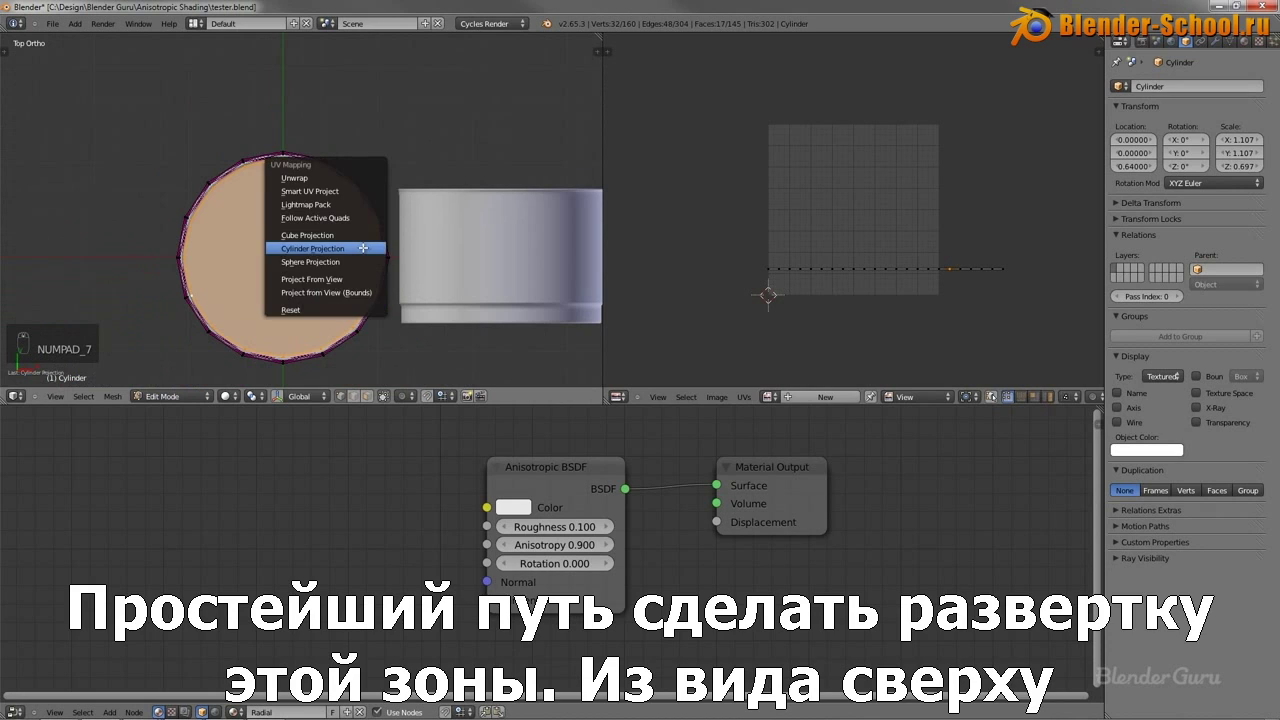
left_click(338, 292)
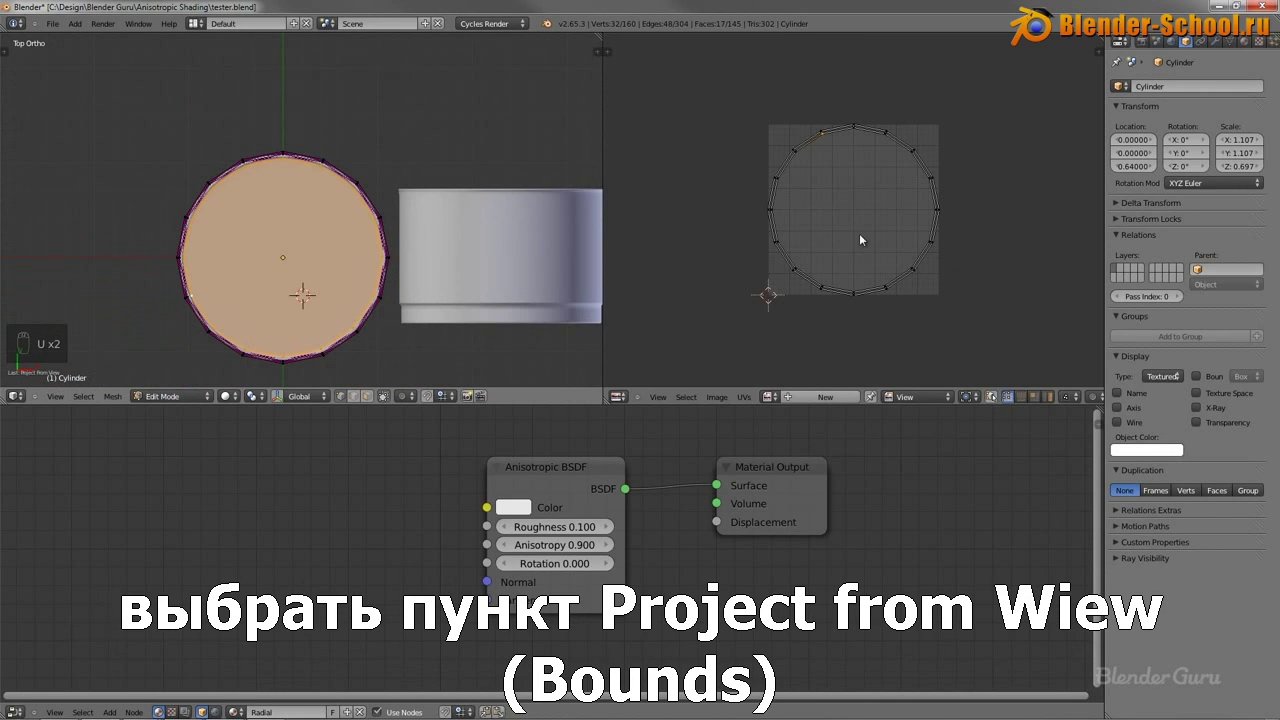
key("a")
key("a")
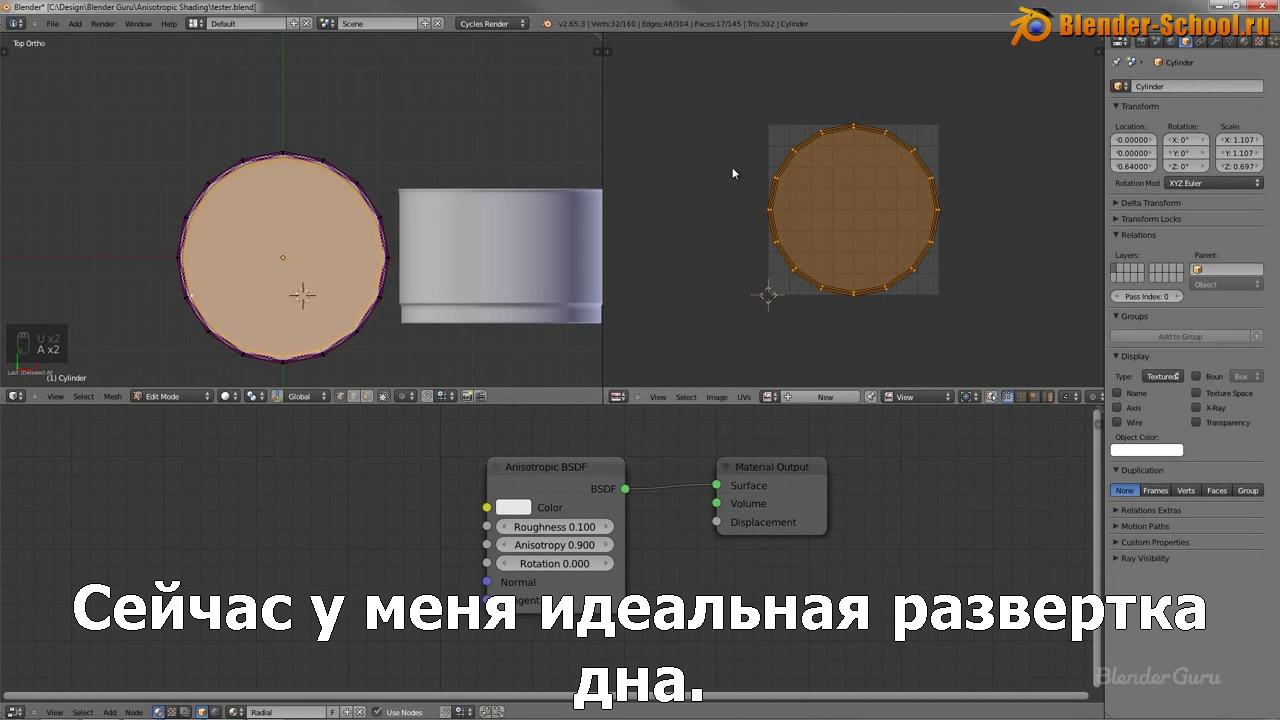
Select the entire pot mesh in front view to display its complete UV layout.
key("KP_1")
key("a")
key("a")
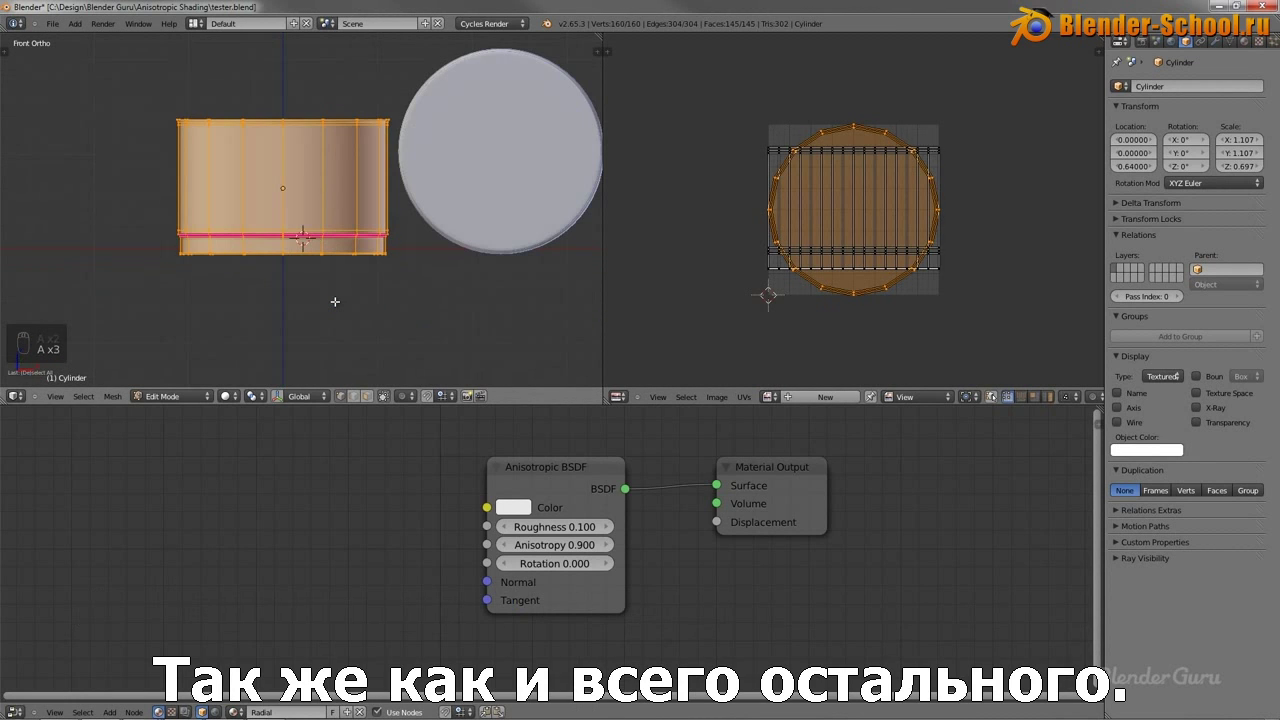
Reselect all of the pot's UVs in the UV editor and examine how the base and side islands overlap.
scroll(740, 280, "up", 1)
key("a")
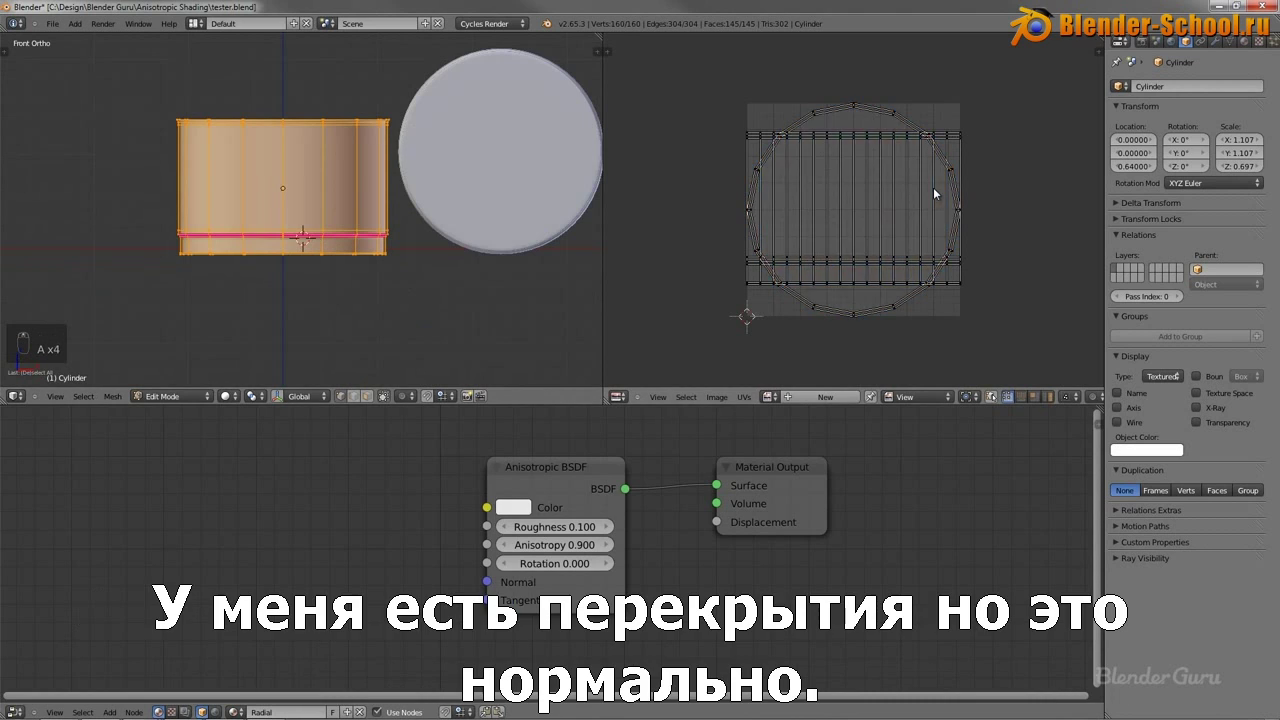
key("a")
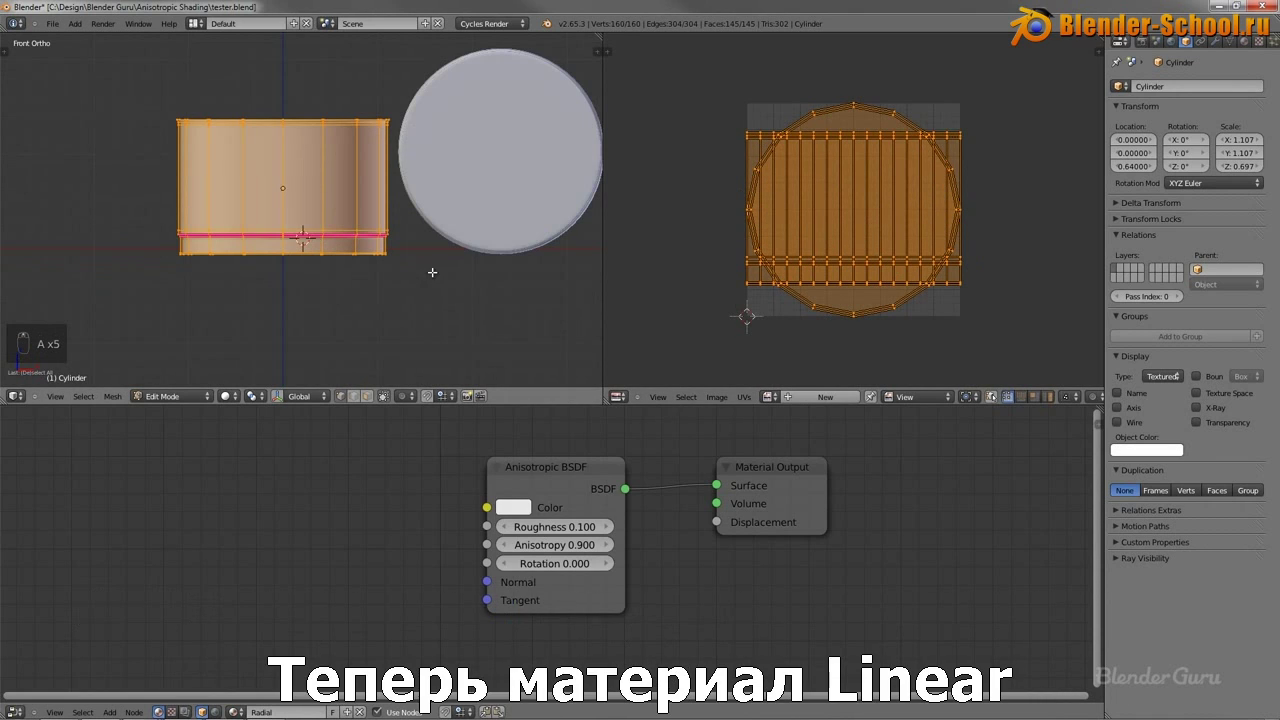
Assign the Linear material slot to the upright pot's flat base face and the ring of faces around it.
scroll(432, 272, "up", 3)
left_click(1244, 41)
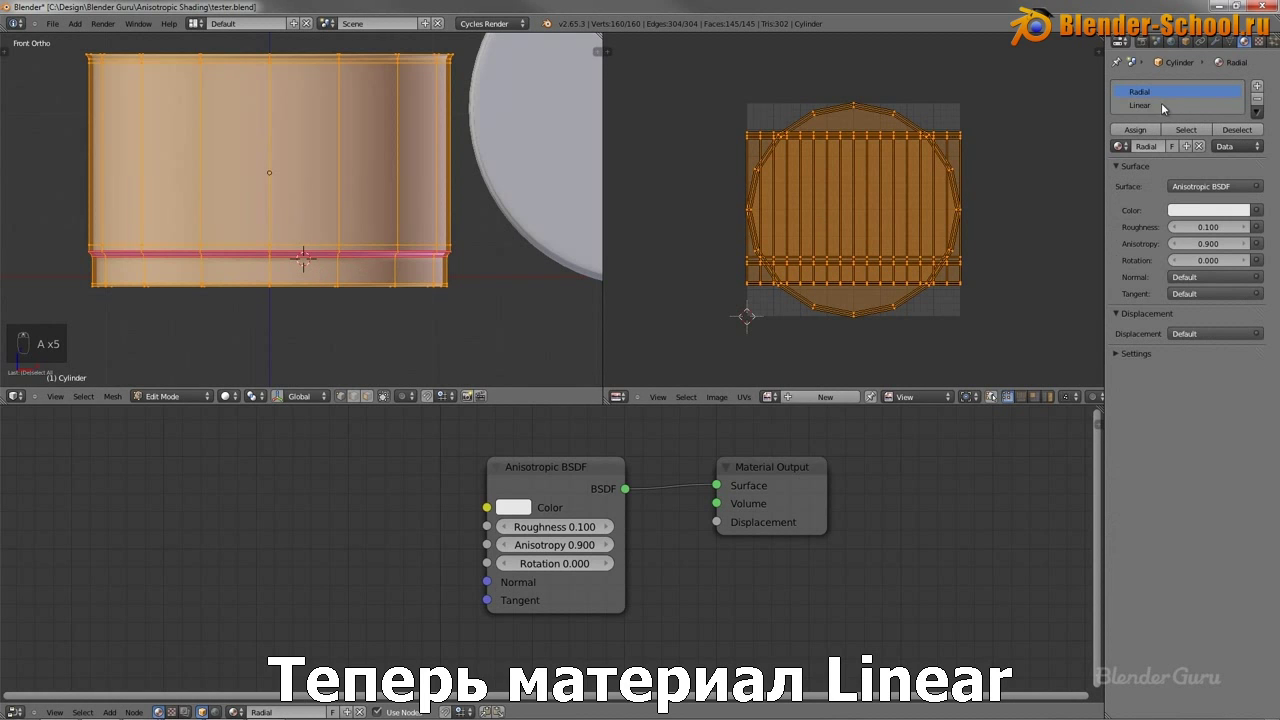
left_click(1161, 104)
scroll(528, 231, "up", 4)
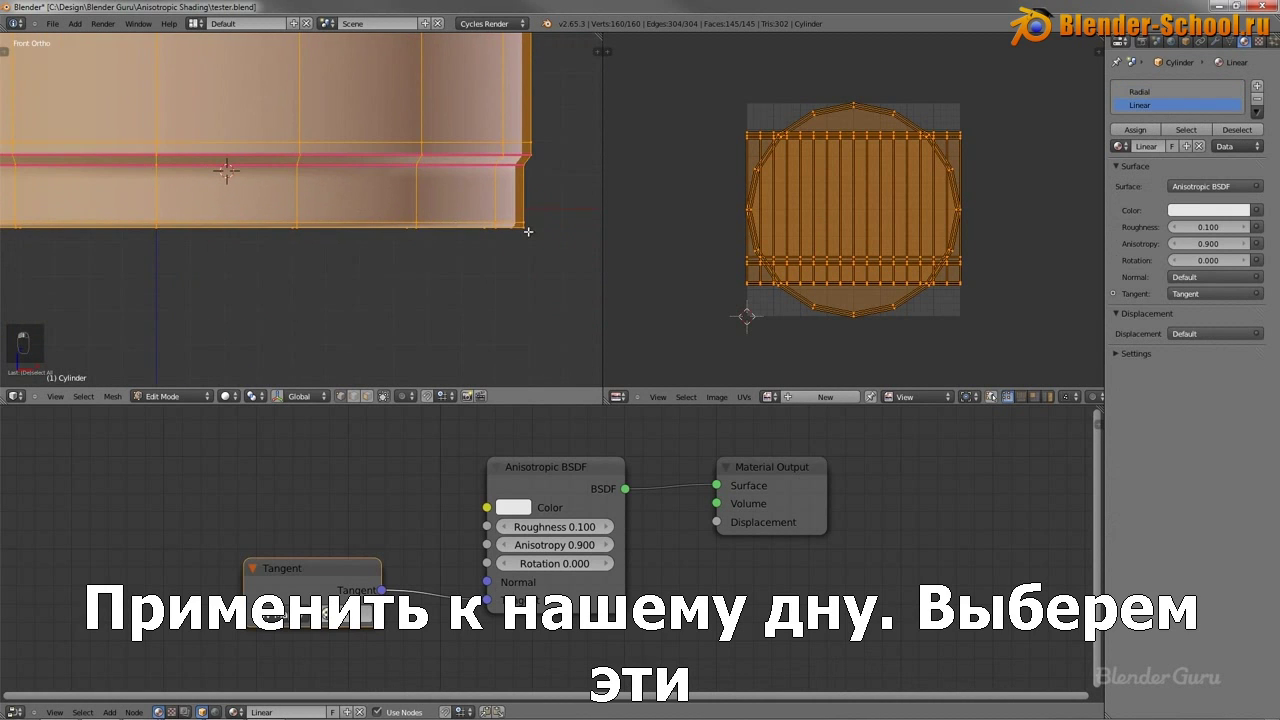
right_click(515, 229, "alt")
right_click(510, 225, "alt")
middle_click_drag(508, 240, 506, 212)
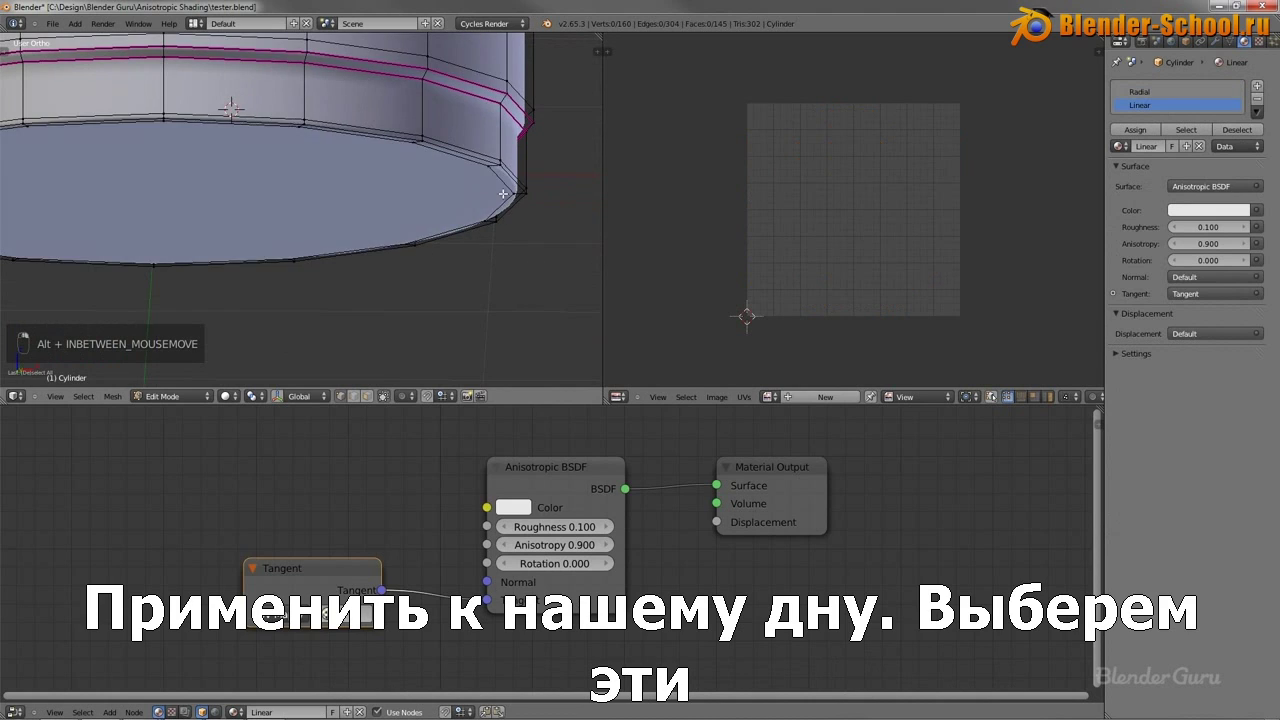
right_click(501, 189, "alt")
right_click(509, 176, "alt+shift")
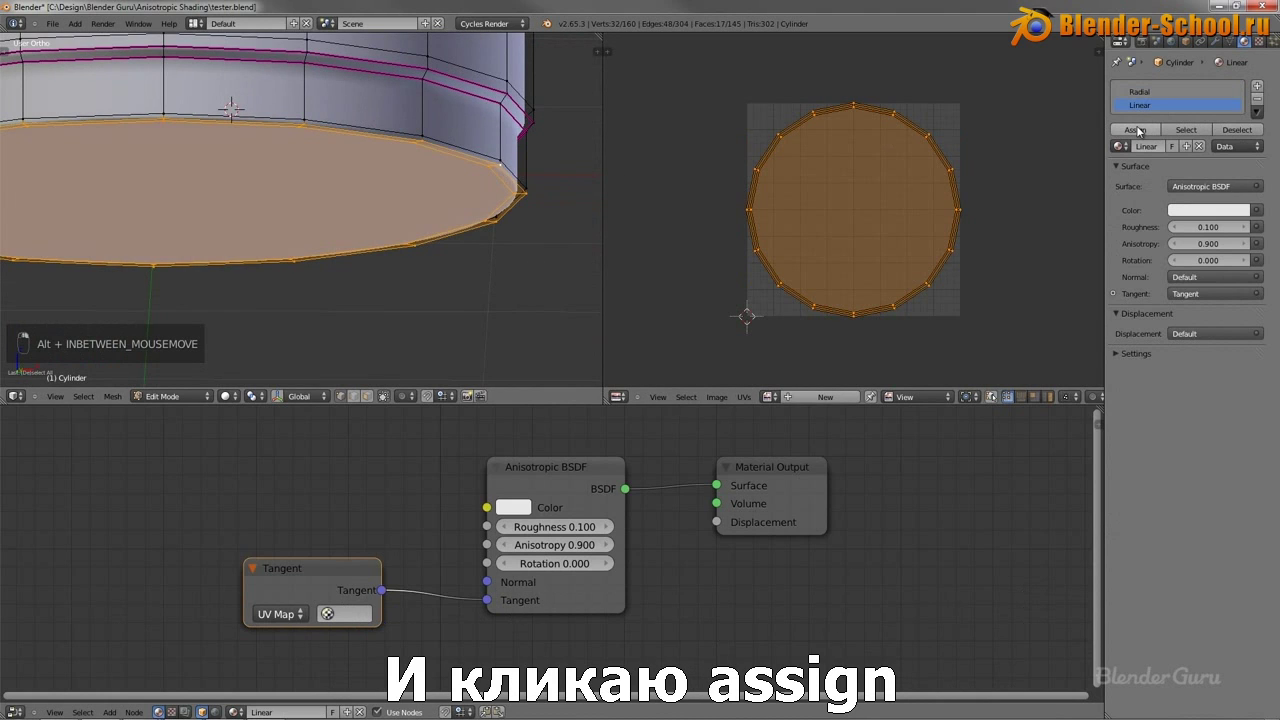
left_click(1136, 130)
Check the Linear and Radial slot assignments by selecting each slot's faces in turn, and return to Object Mode.
key("a")
left_click(1186, 130)
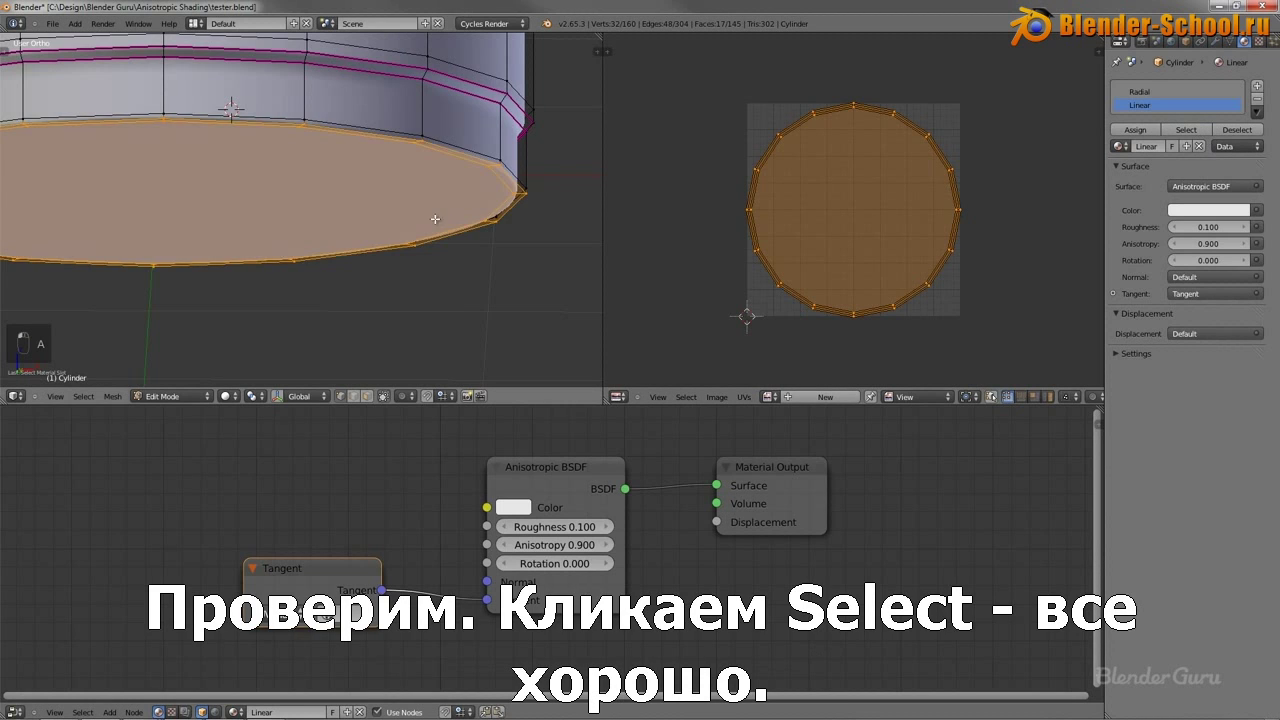
scroll(435, 219, "down", 4)
key("a")
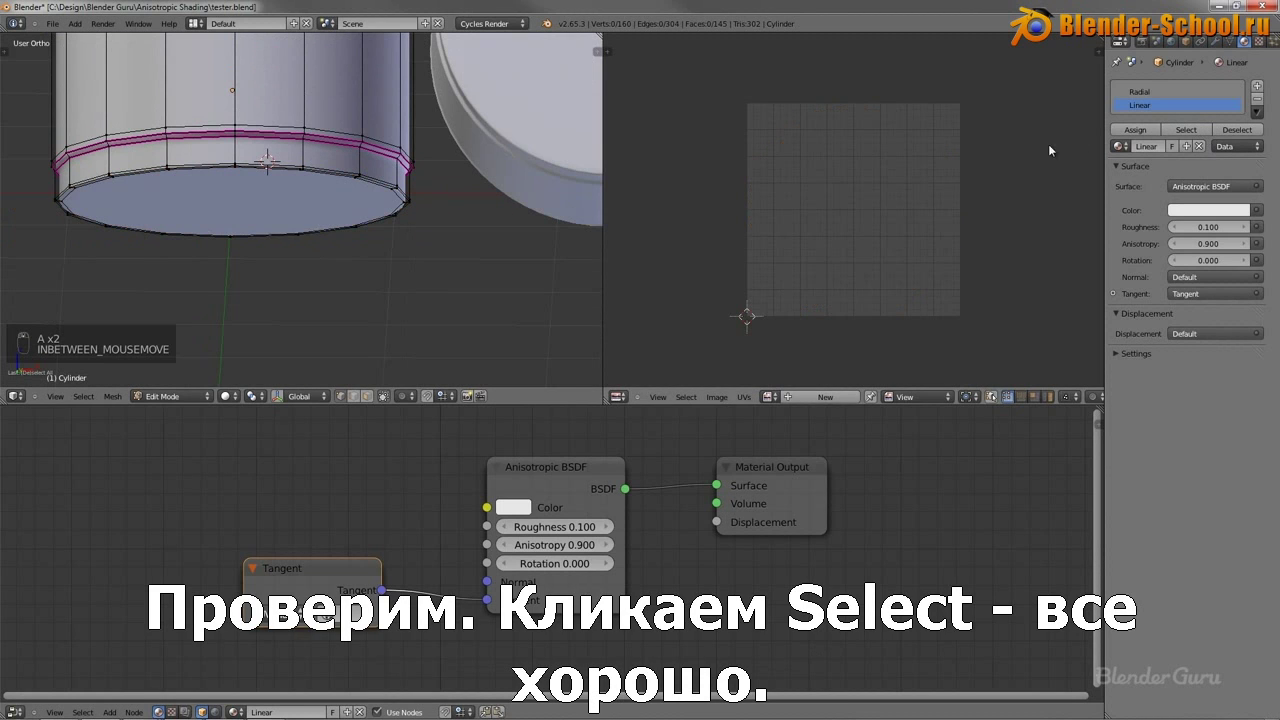
left_click(1140, 92)
left_click(1186, 130)
scroll(406, 187, "down", 2)
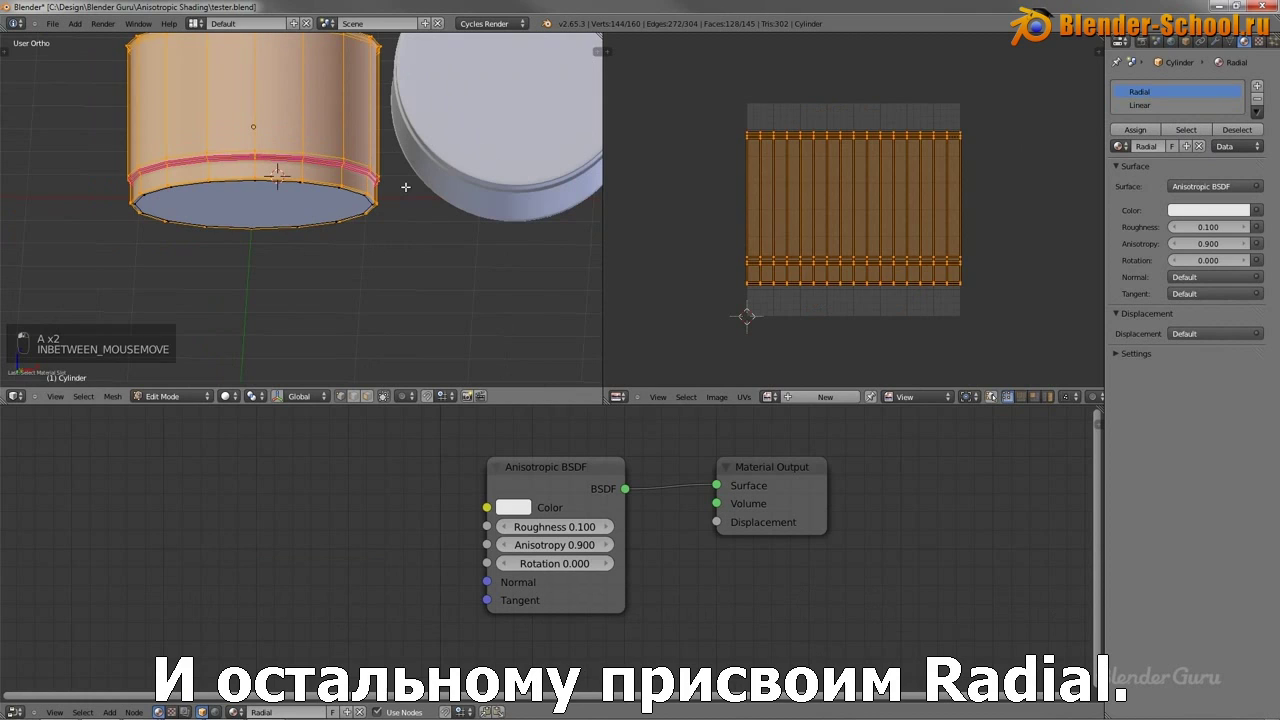
key("a")
left_click(1140, 105)
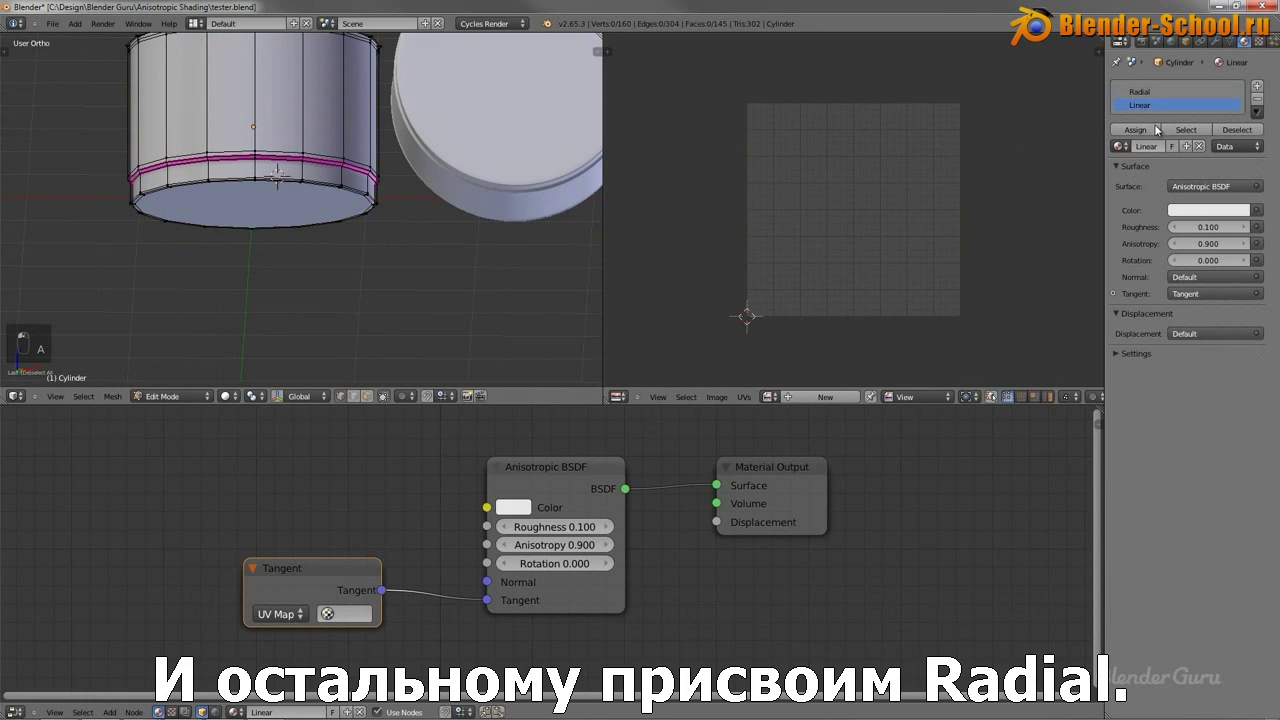
left_click(1186, 130)
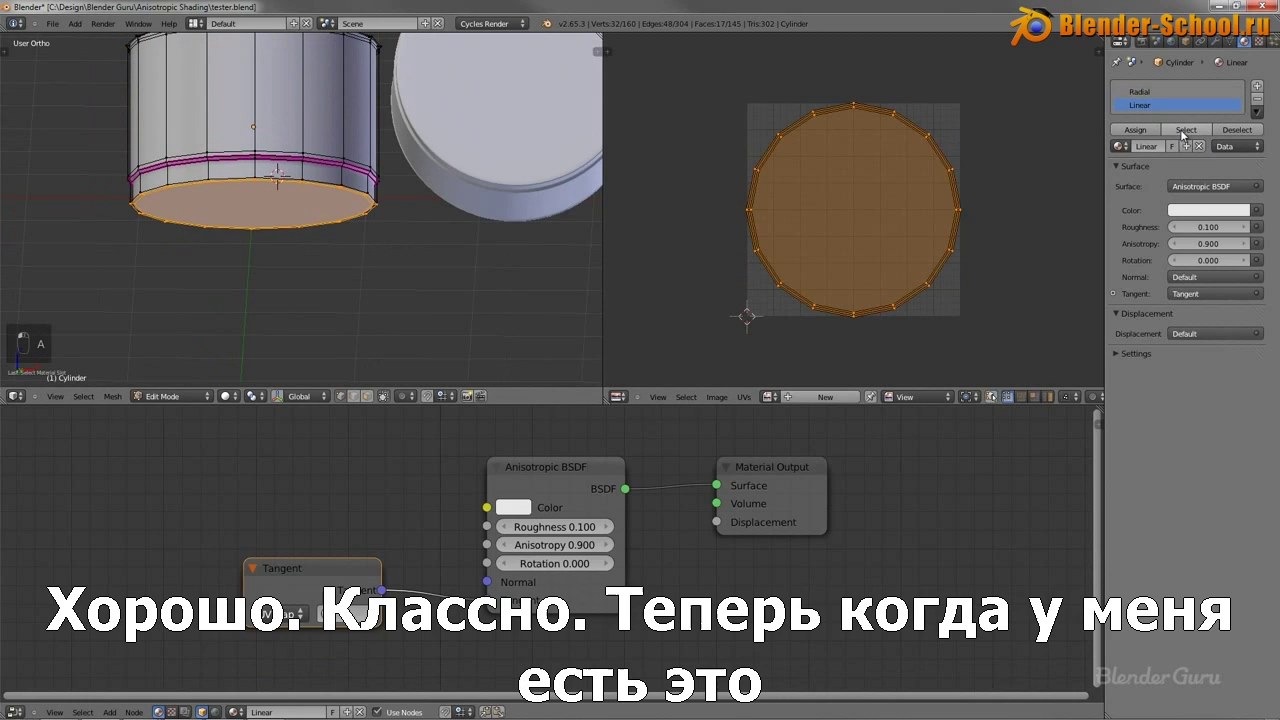
key("Tab")
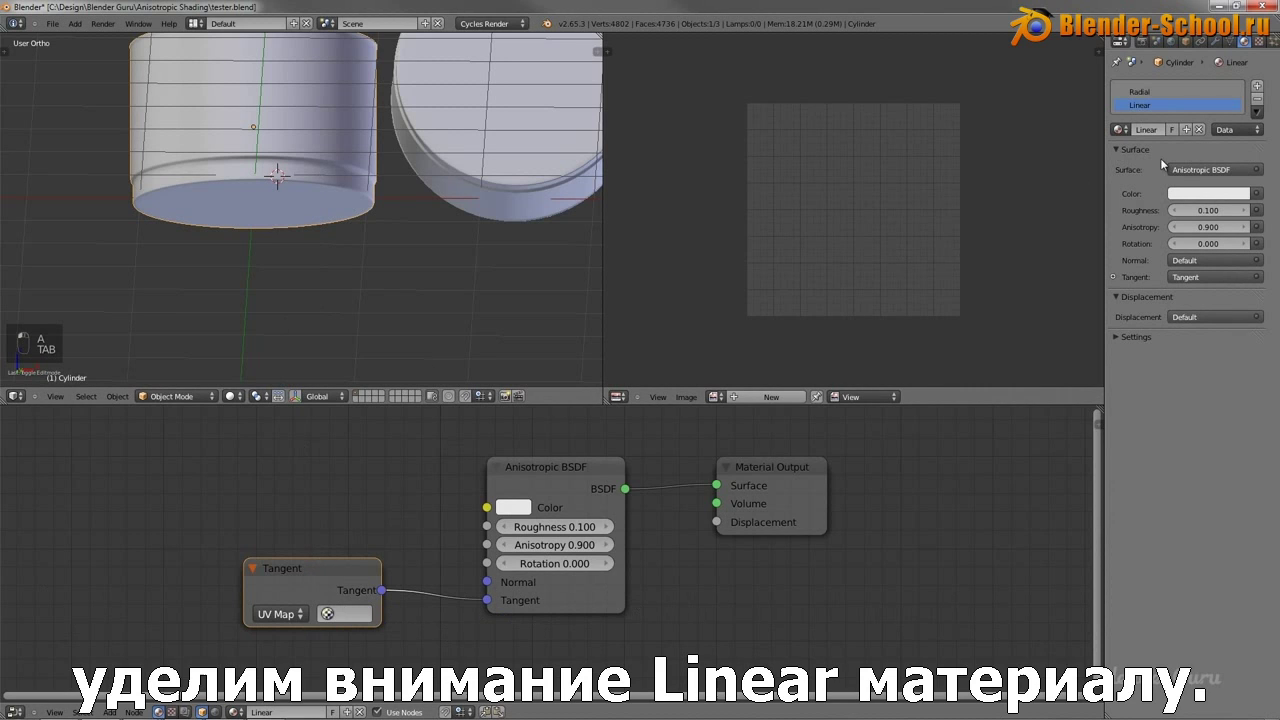
Select the whole pot mesh in Edit Mode and set the Linear material's Tangent node to use UVMap.
left_click(398, 555)
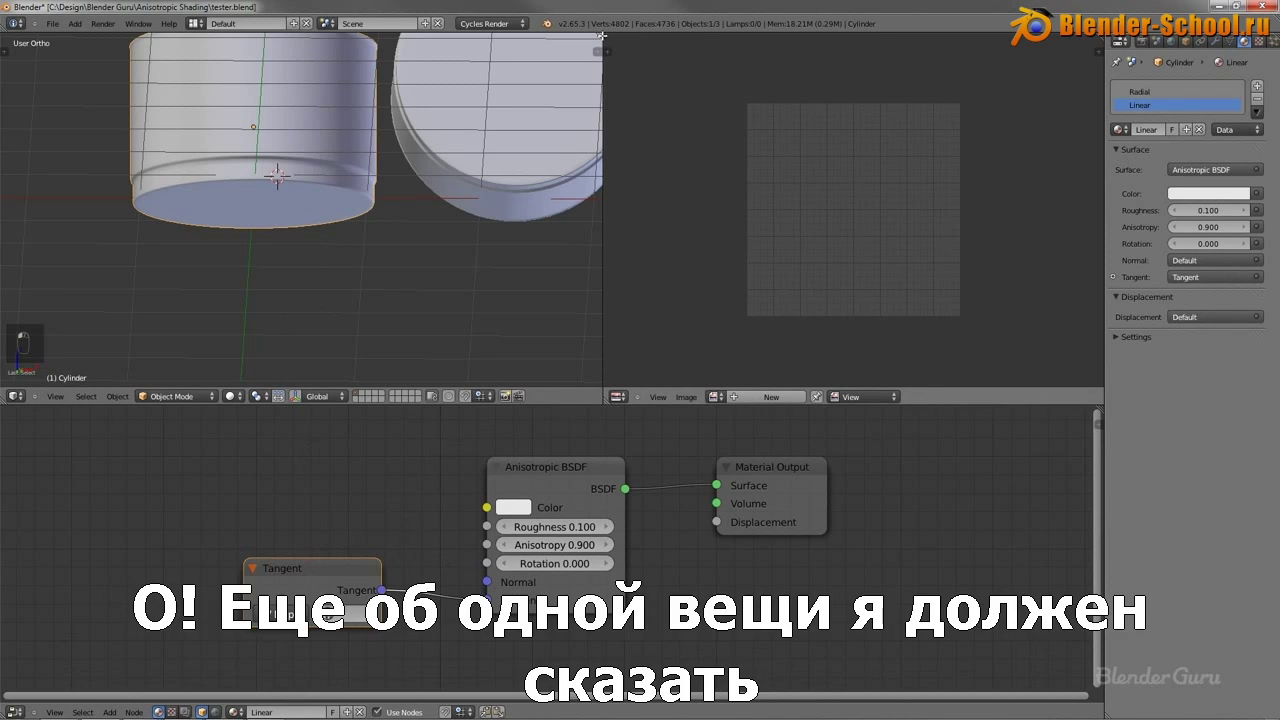
key("Tab")
key("a")
key("a")
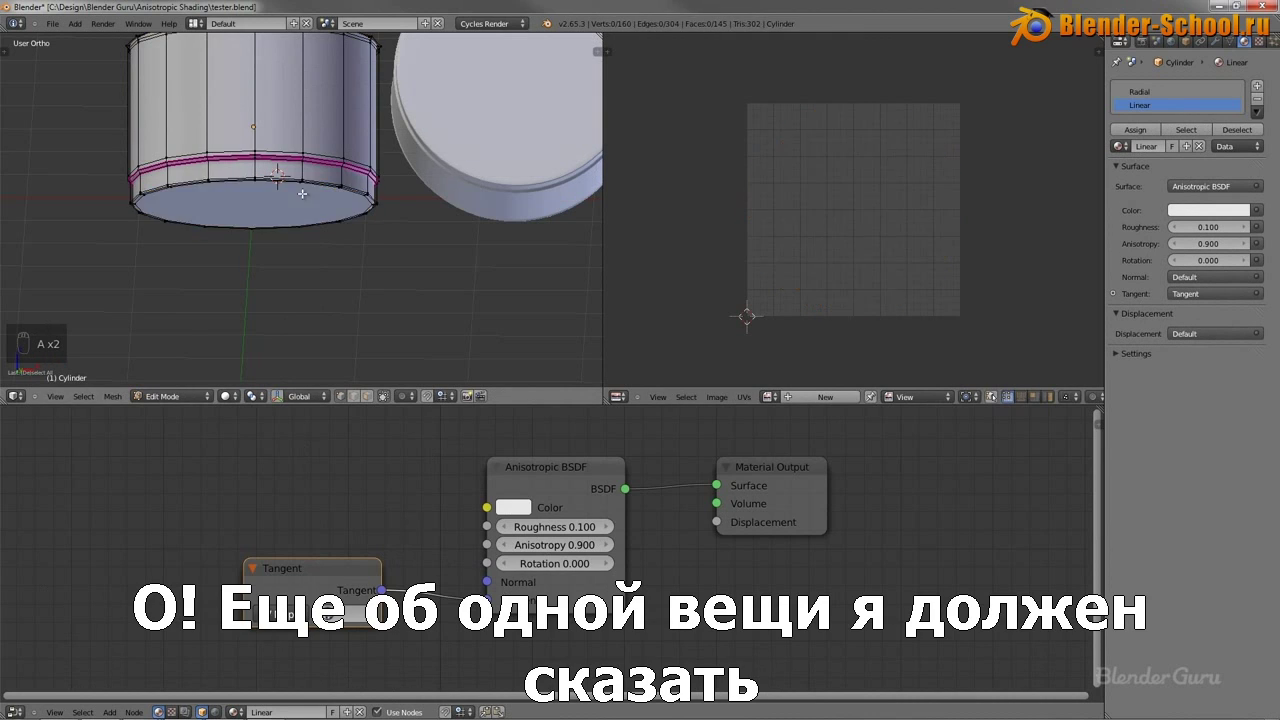
key("a")
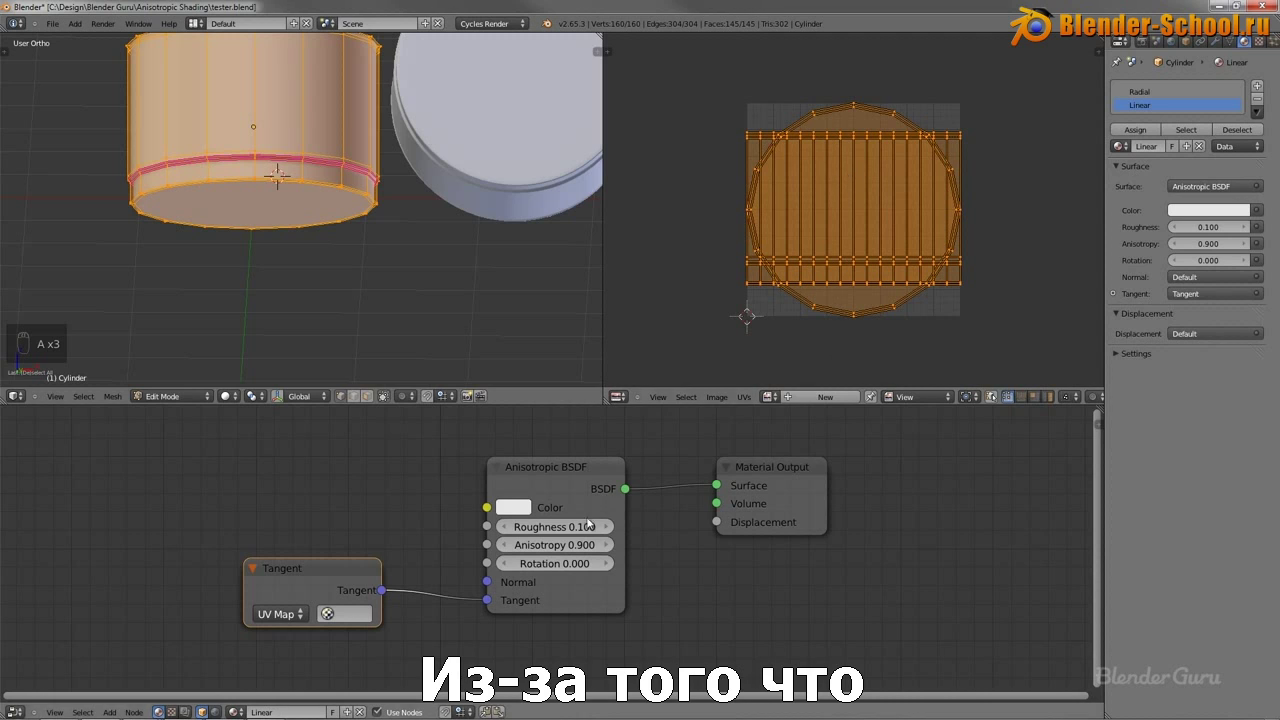
left_click_drag(299, 572, 323, 524)
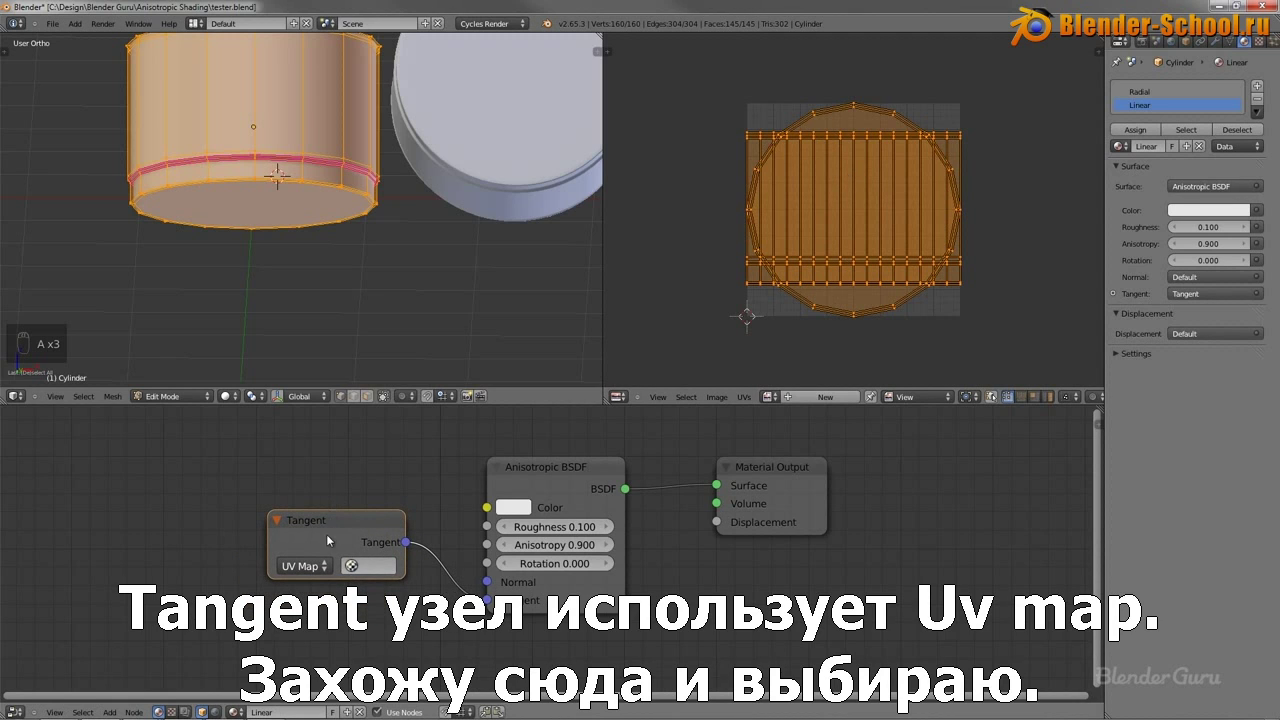
left_click(360, 566)
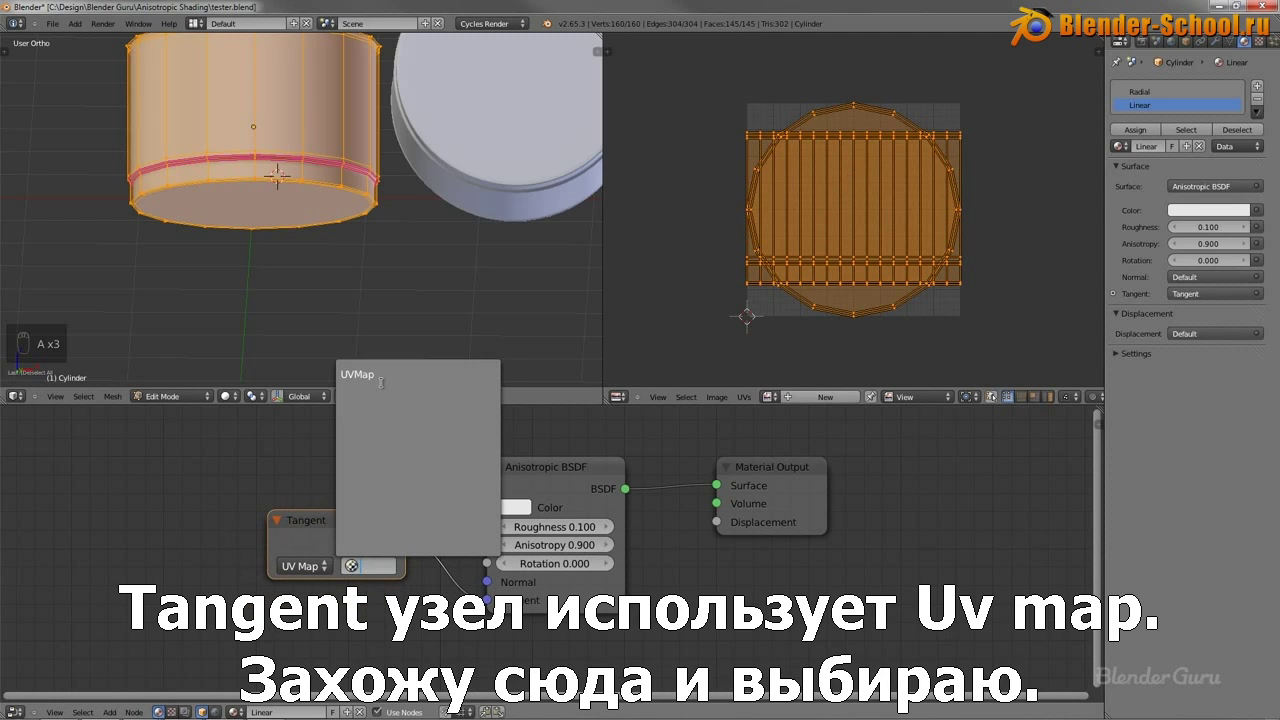
left_click(380, 374)
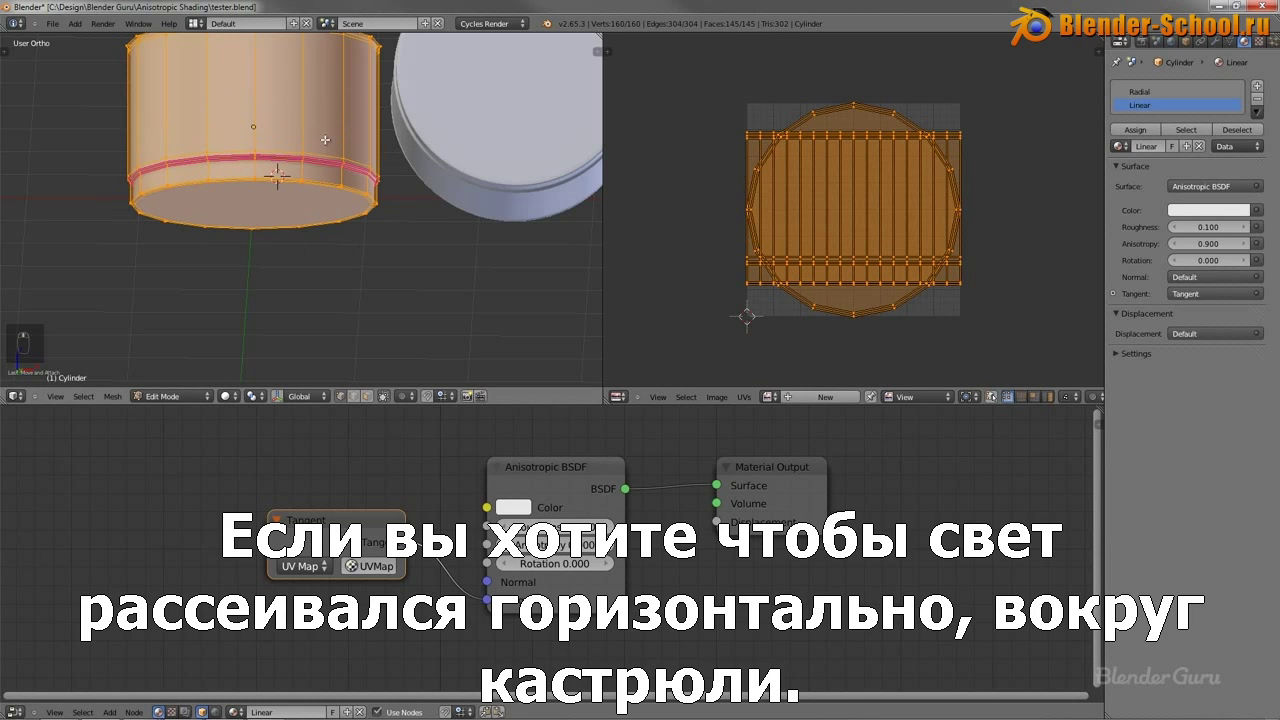
Try rotating the linked UV island of the pot's side walls.
middle_click_drag(325, 140, 327, 167)
right_click(753, 136)
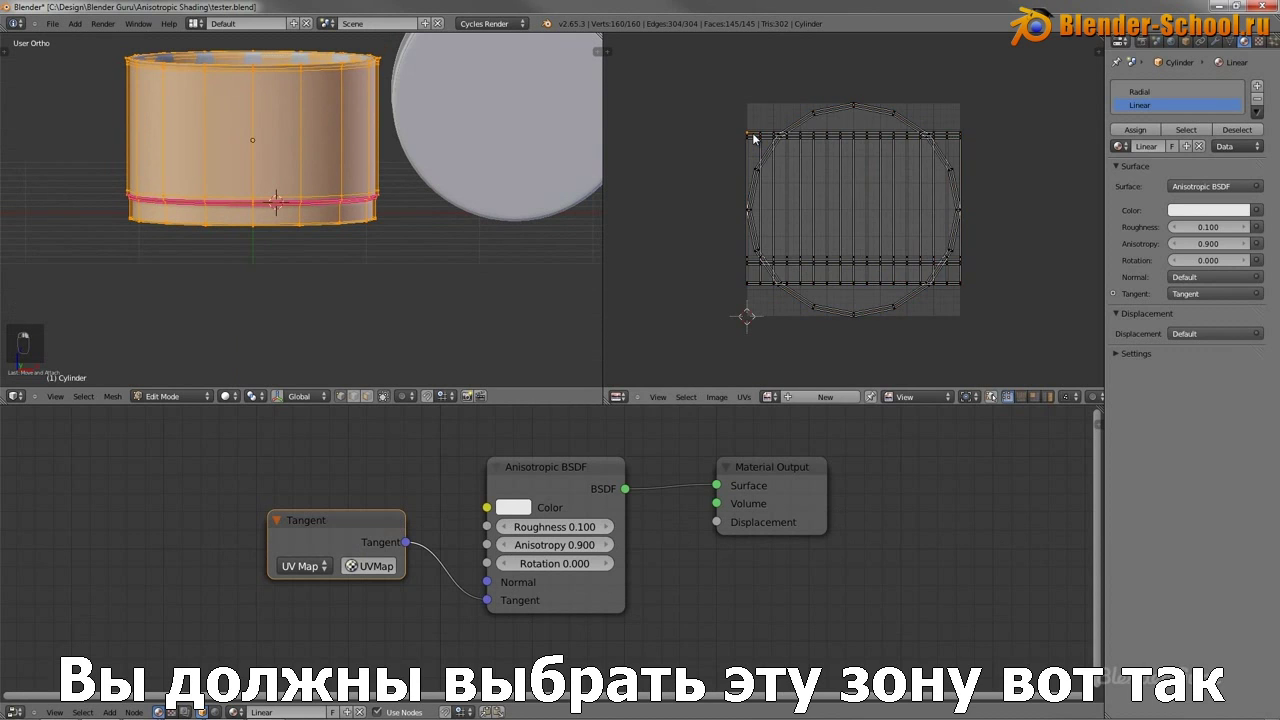
key("l")
key("r")
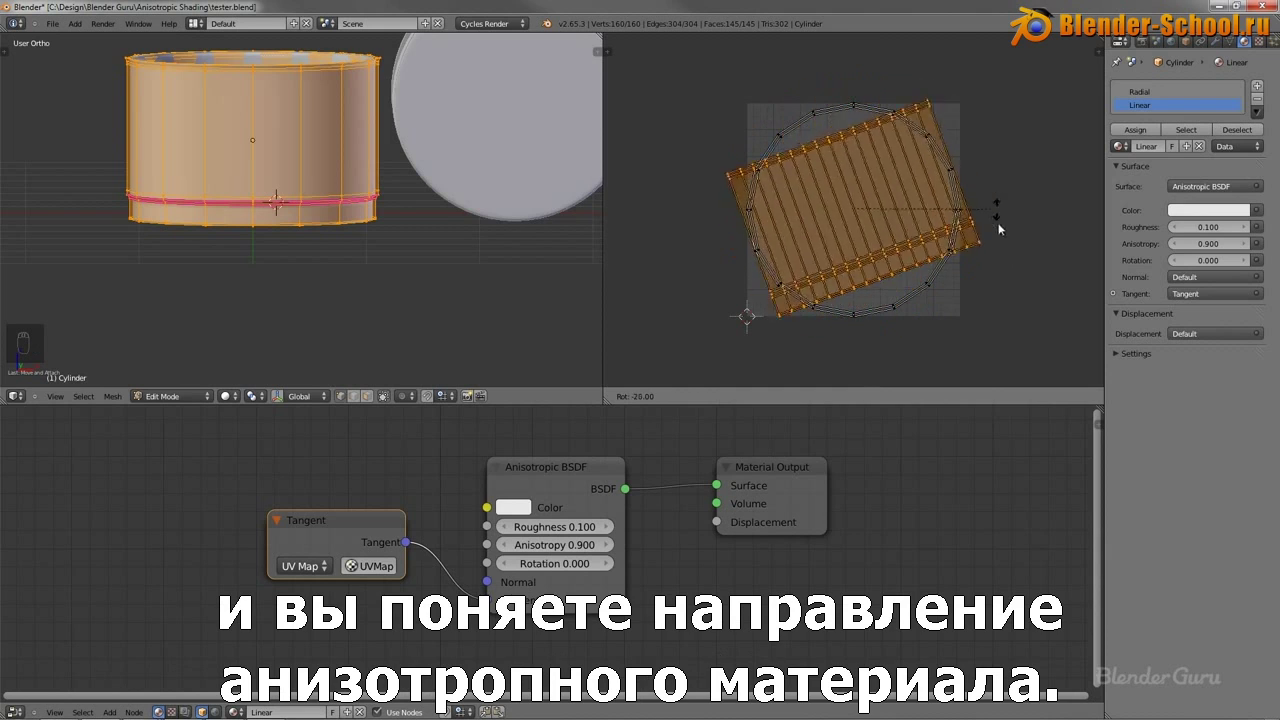
left_click(967, 251)
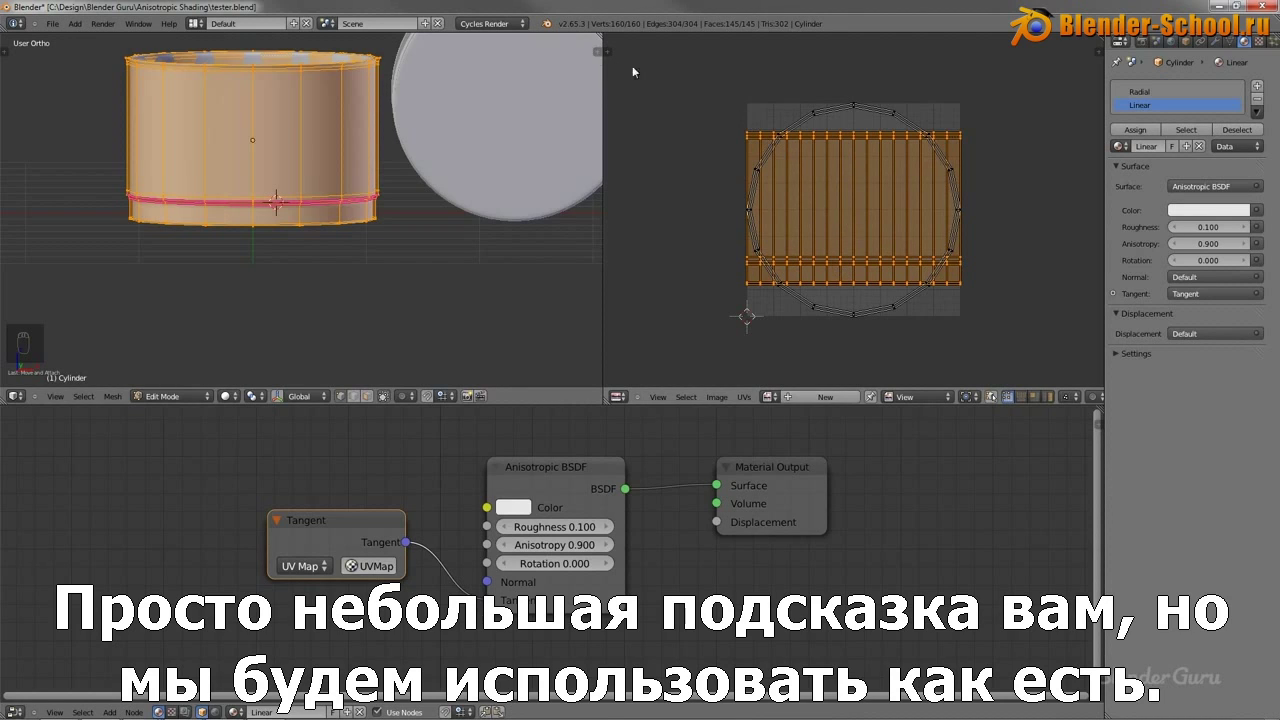
Merge the UV editor area into the 3D viewport and save the file in Object Mode.
left_click_drag(596, 42, 749, 309)
key("Tab")
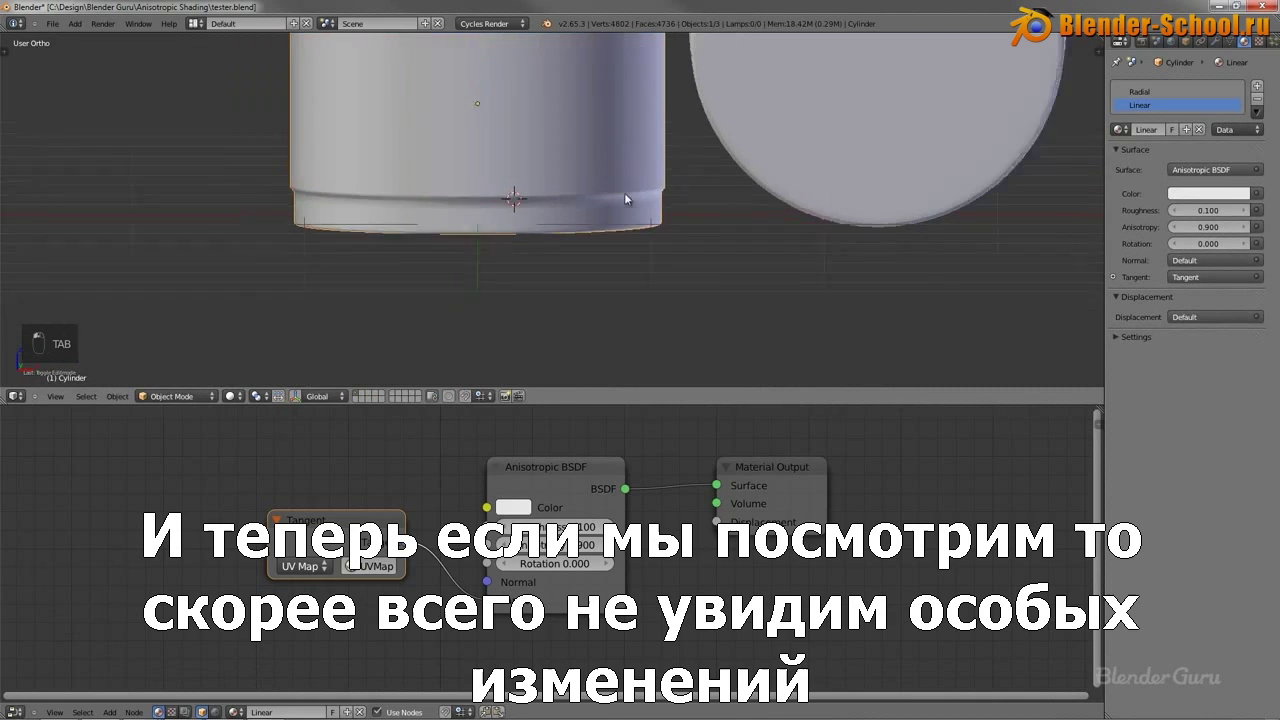
key("ctrl+s")
Preview both pots in Rendered viewport shading and examine the tilted pot's base up close.
left_click(236, 397)
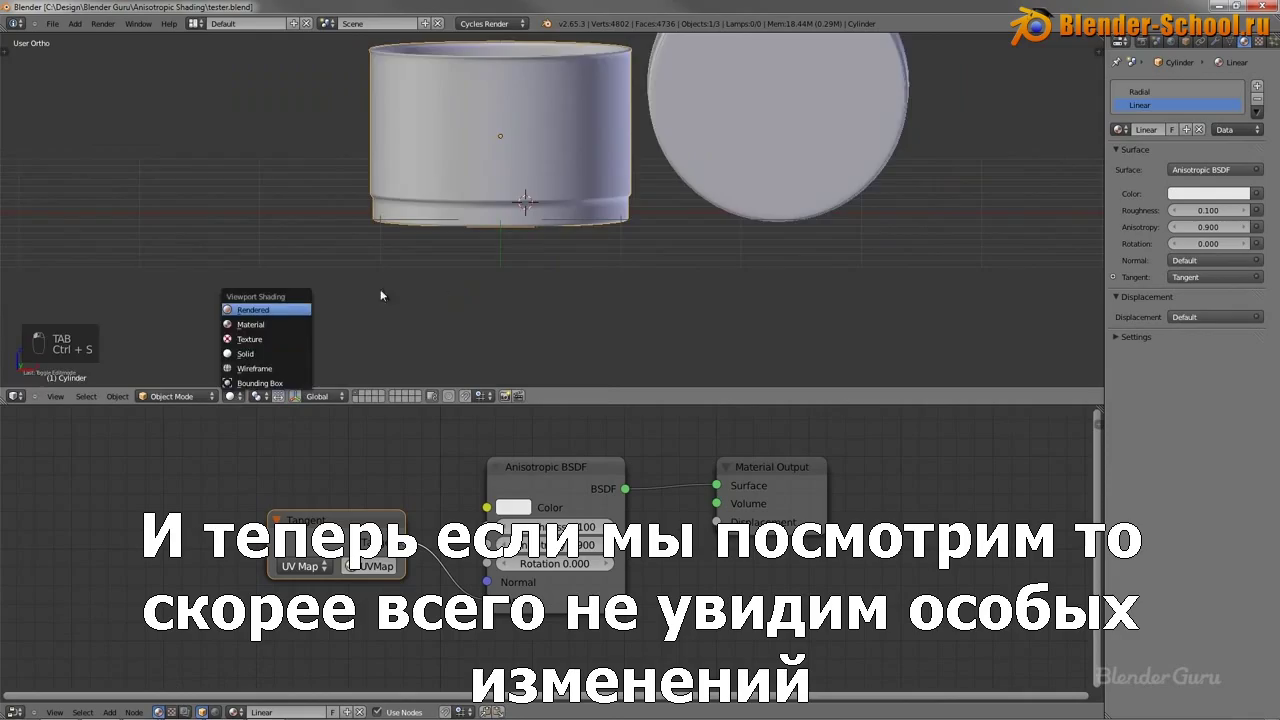
left_click(256, 310)
mouse_move(806, 231)
middle_mouse_down("shift")
mouse_move(771, 303)
mouse_move(760, 228)
mouse_move(749, 234)
mouse_move(780, 222)
mouse_move(700, 248)
middle_mouse_up("shift")
scroll(700, 248, "up", 3)
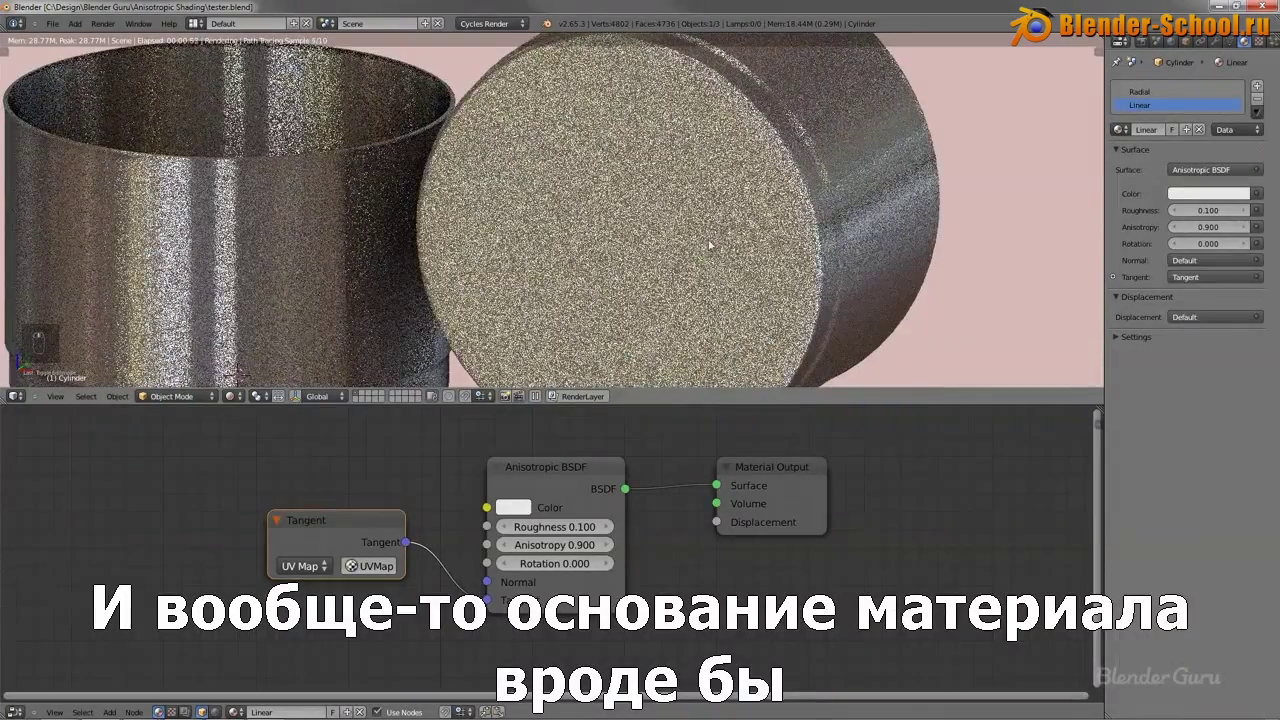
Add a Radial Z Tangent node to the tilted pot's Radial material and connect it to the Anisotropic BSDF's Tangent input.
left_click(1143, 89)
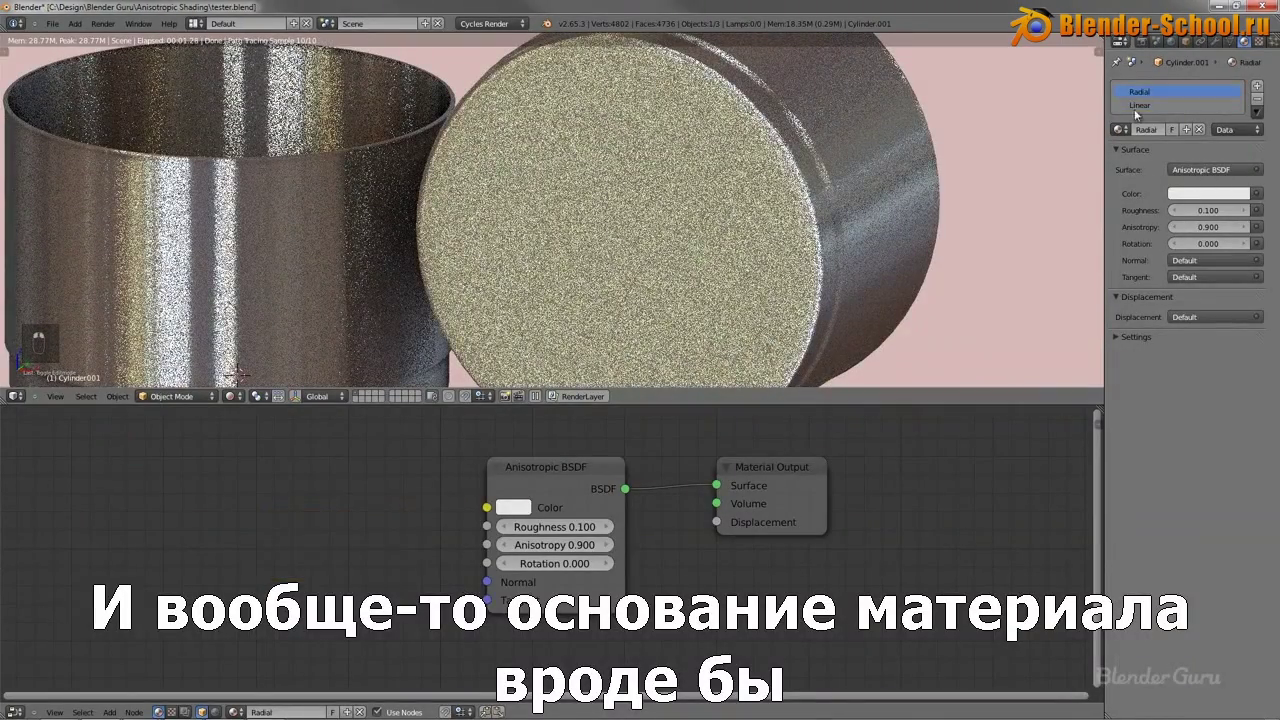
key("shift+a")
mouse_move(294, 560)
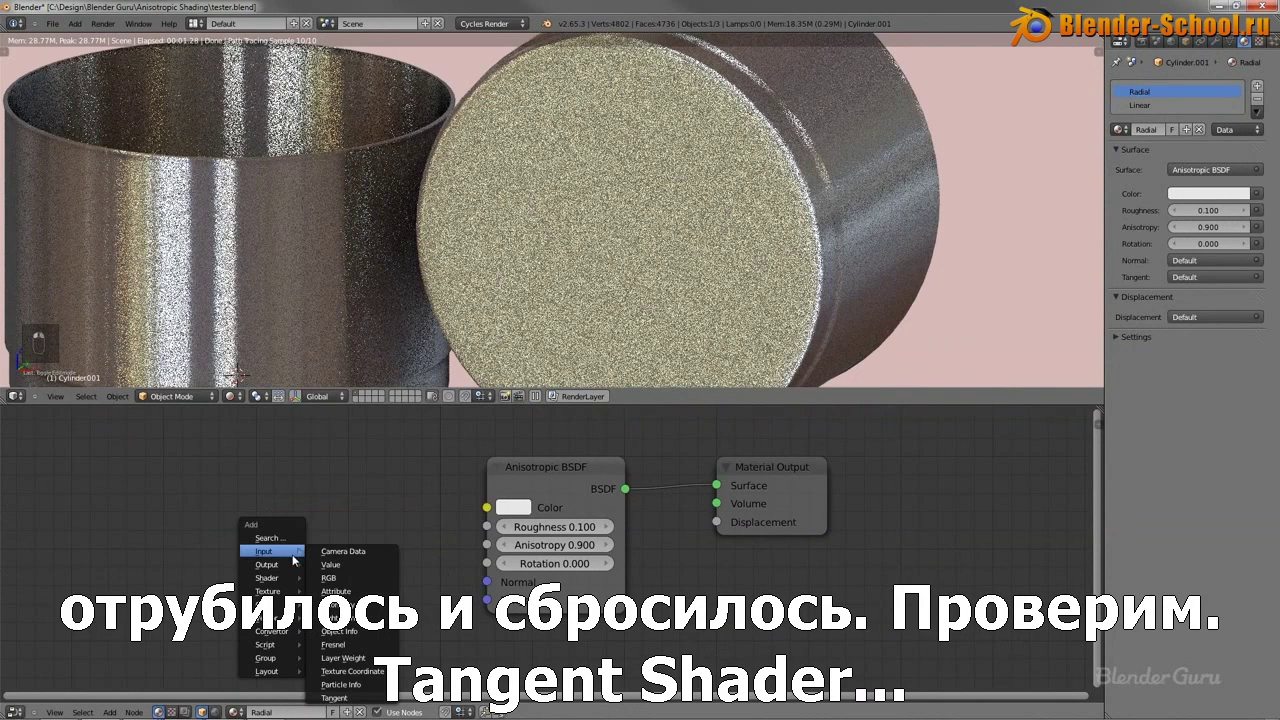
left_click(335, 698)
left_click(406, 588)
left_click_drag(491, 606, 490, 604)
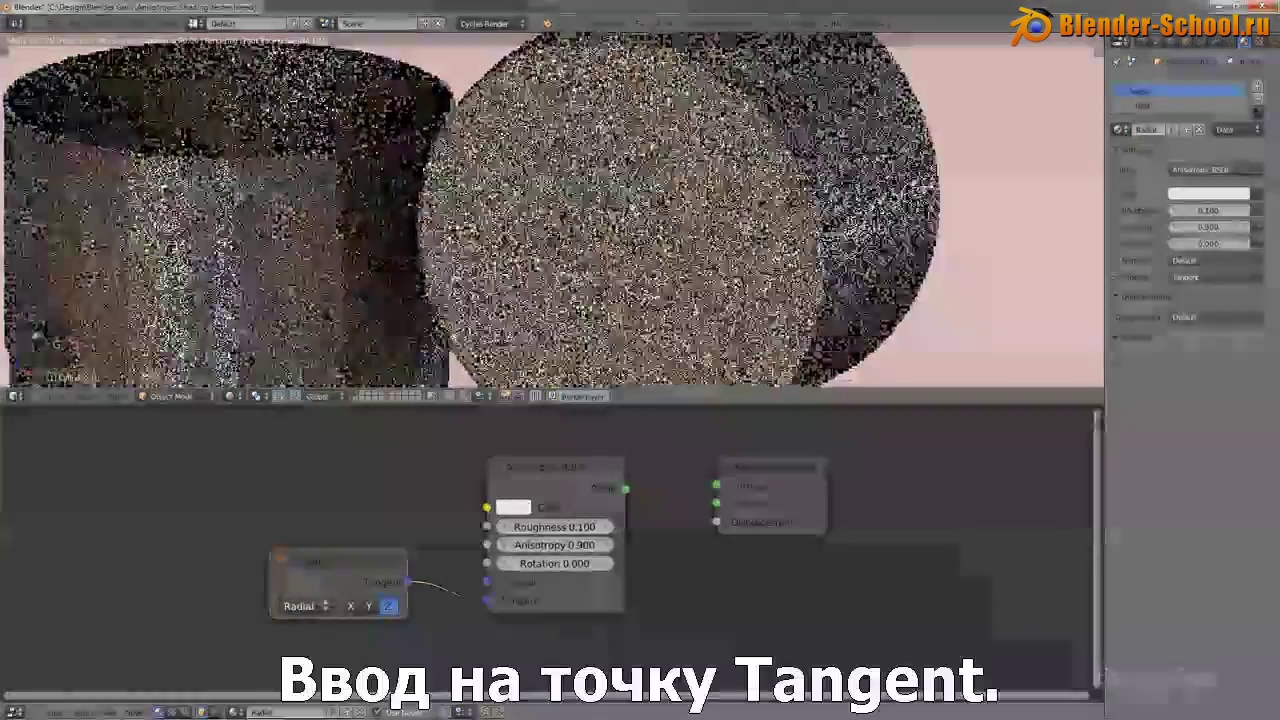
Examine the updated render of both pots and return the viewport to Solid shading.
scroll(697, 242, "down", 2)
key("Tab")
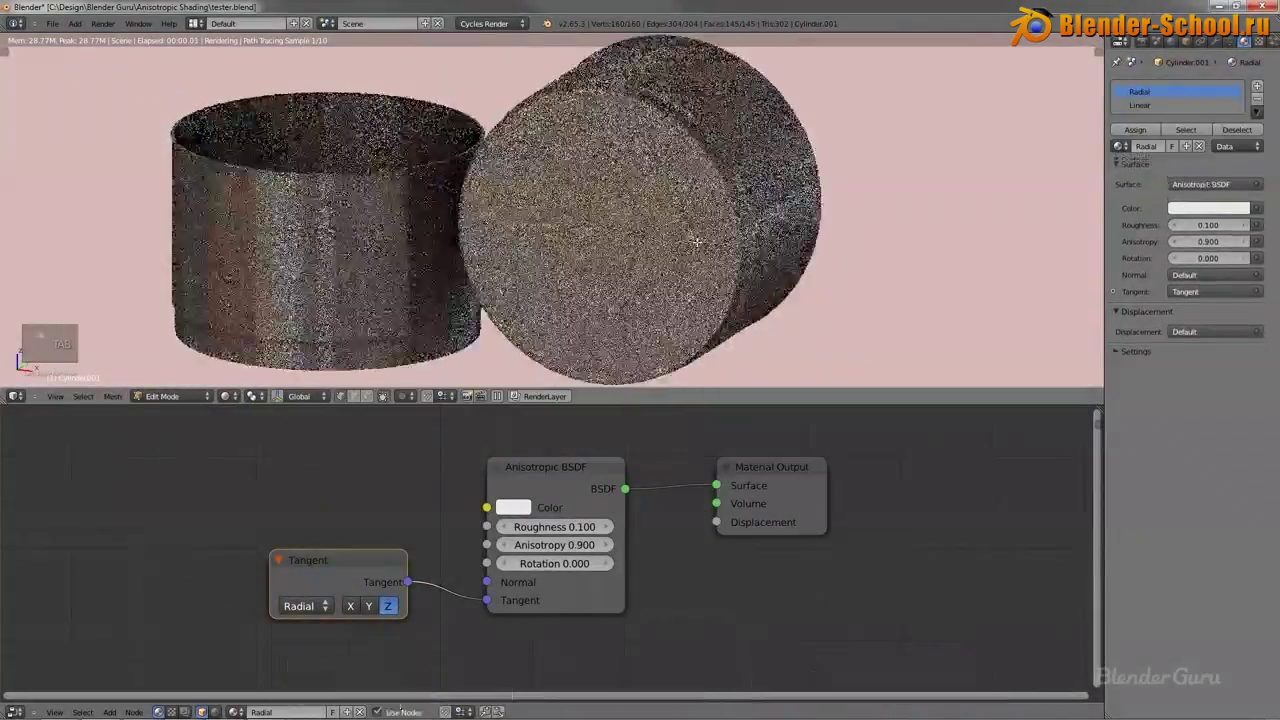
key("Tab")
left_click(232, 396)
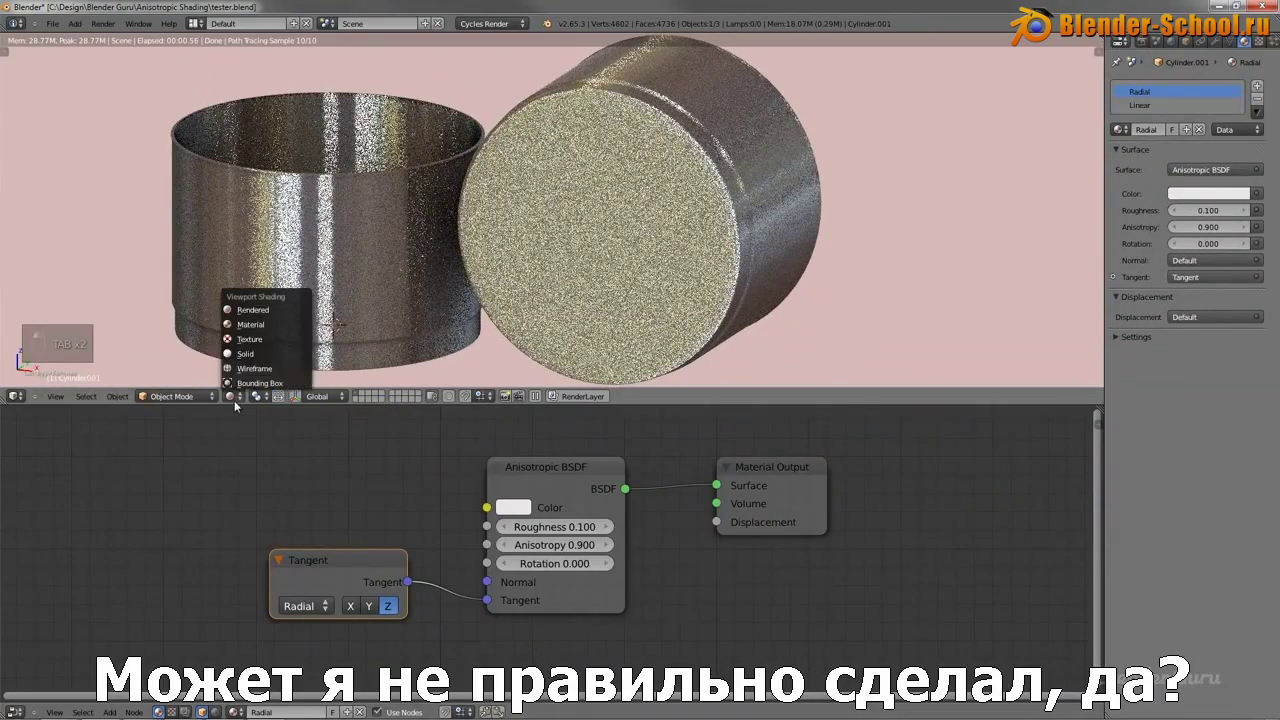
left_click(258, 352)
Select only the faces assigned to the Linear slot on the tilted pot in Edit Mode.
key("Tab")
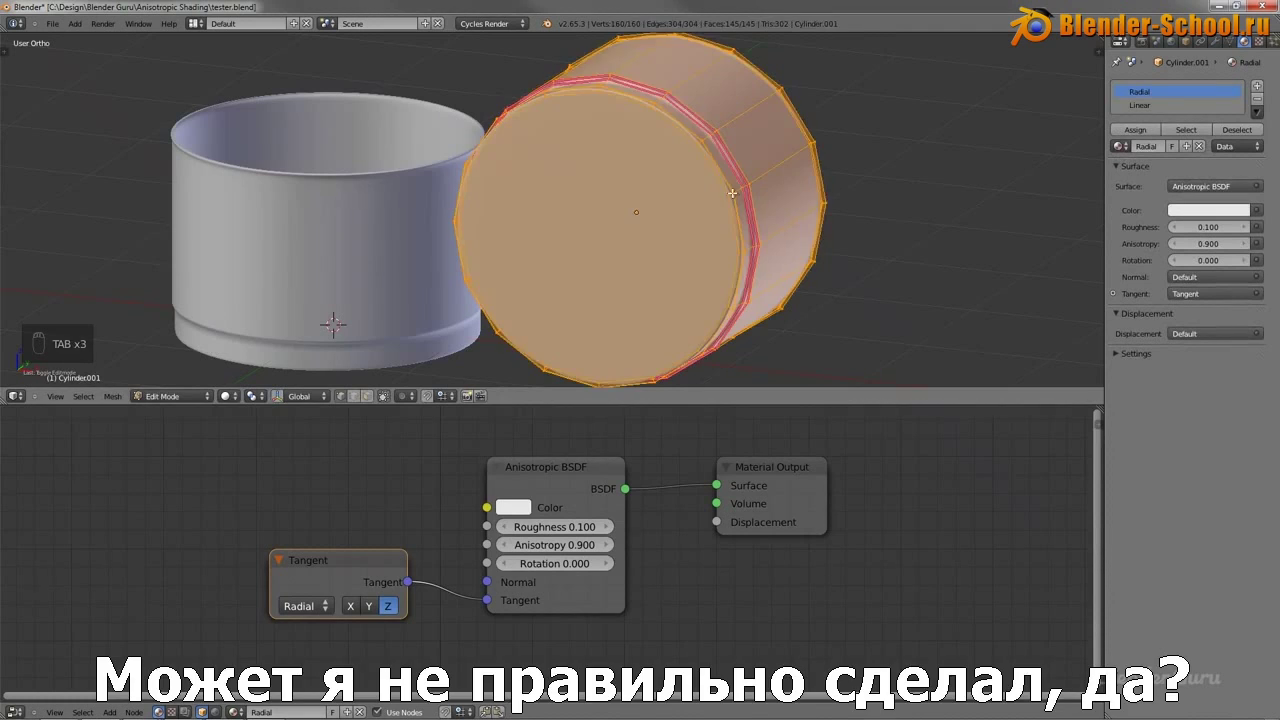
key("a")
left_click(1140, 105)
left_click(1182, 130)
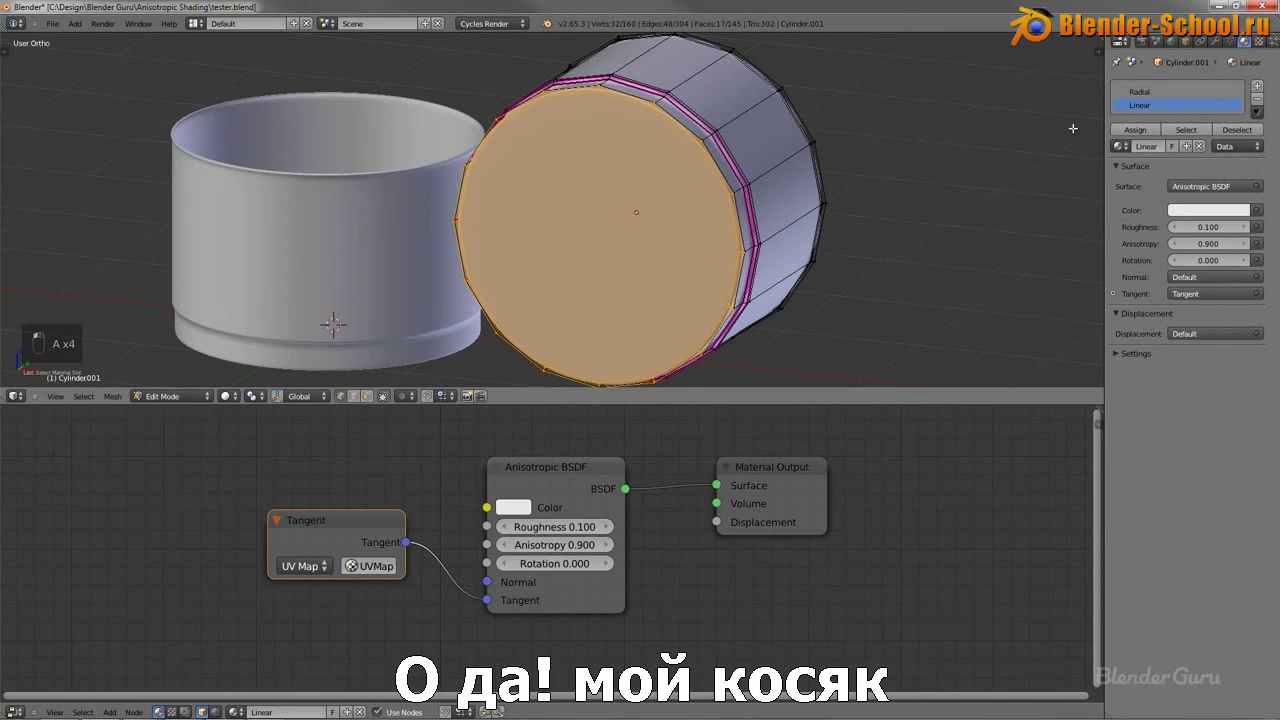
Assign the Radial slot to the tilted pot's flat base face and the ring of faces around it.
key("a")
left_click(1140, 91)
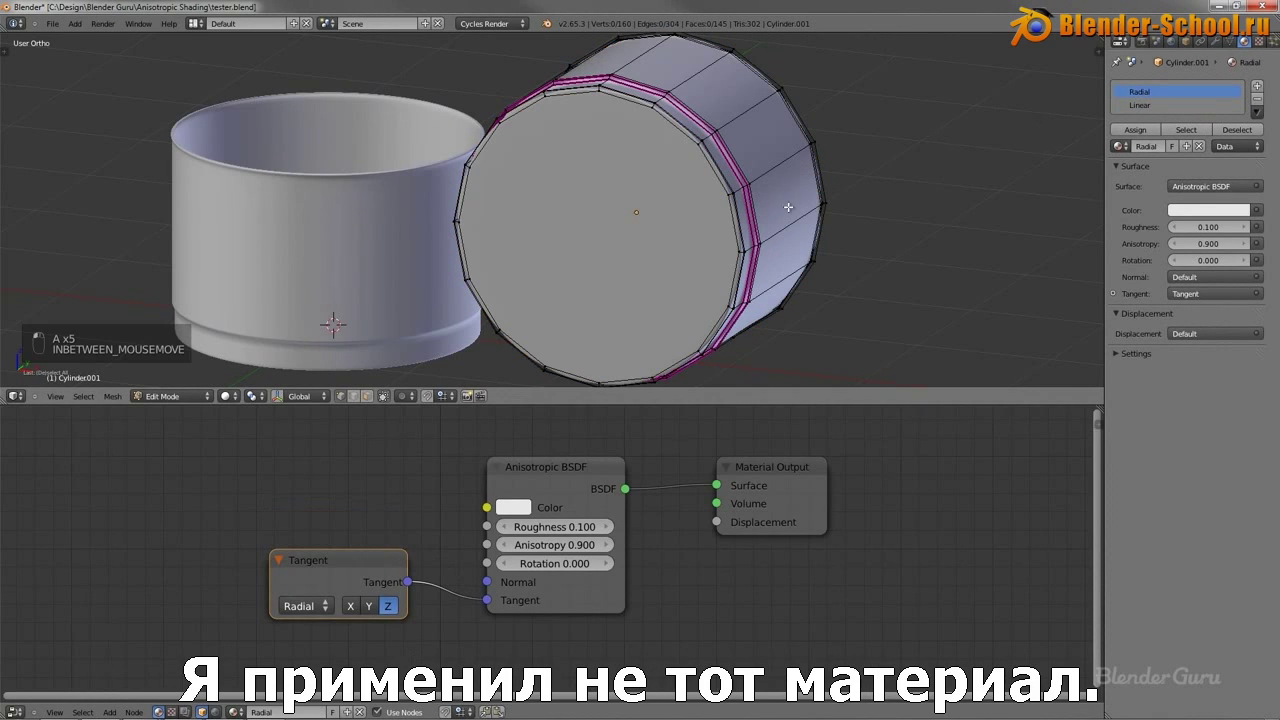
right_click(716, 184, "alt")
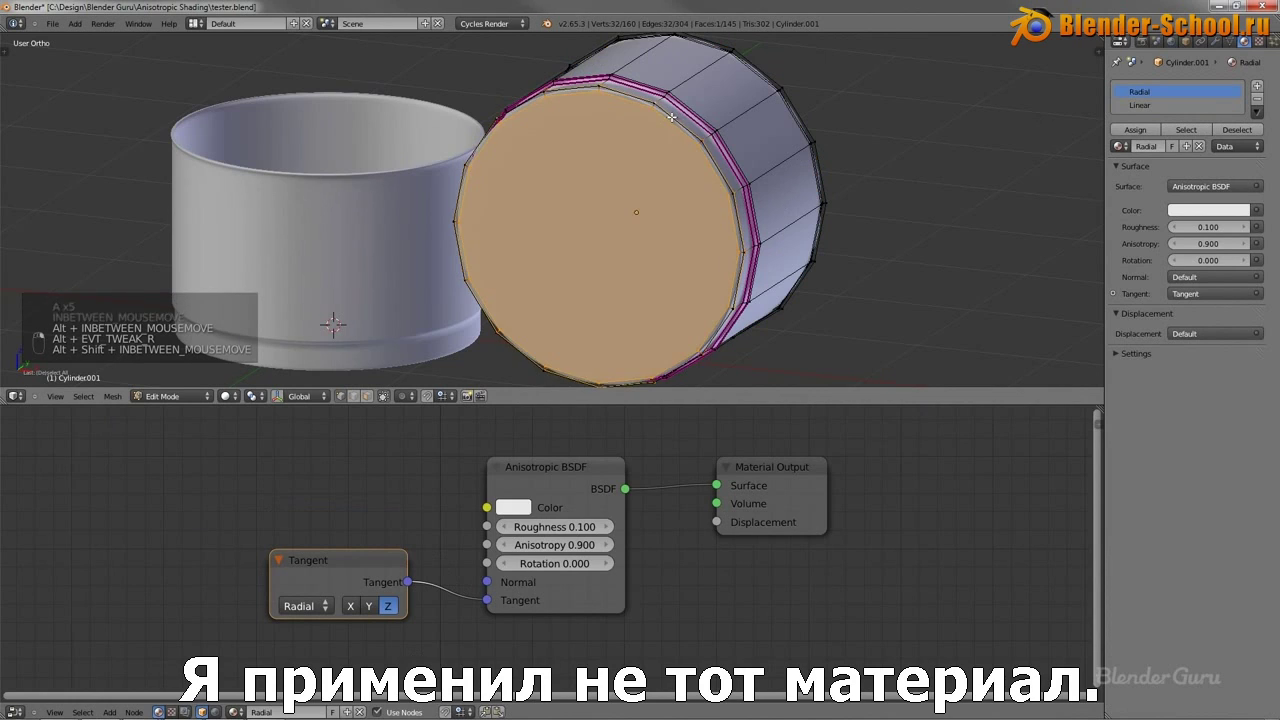
right_click(671, 117, "alt+shift")
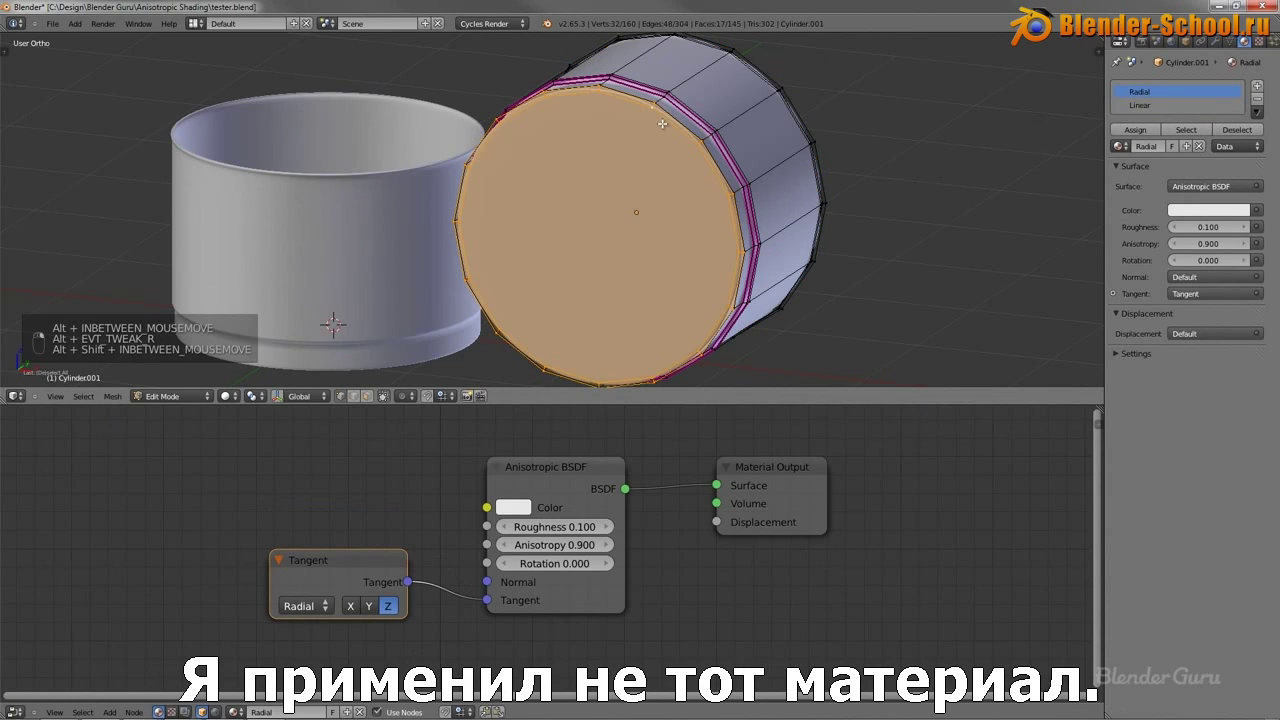
left_click(1136, 130)
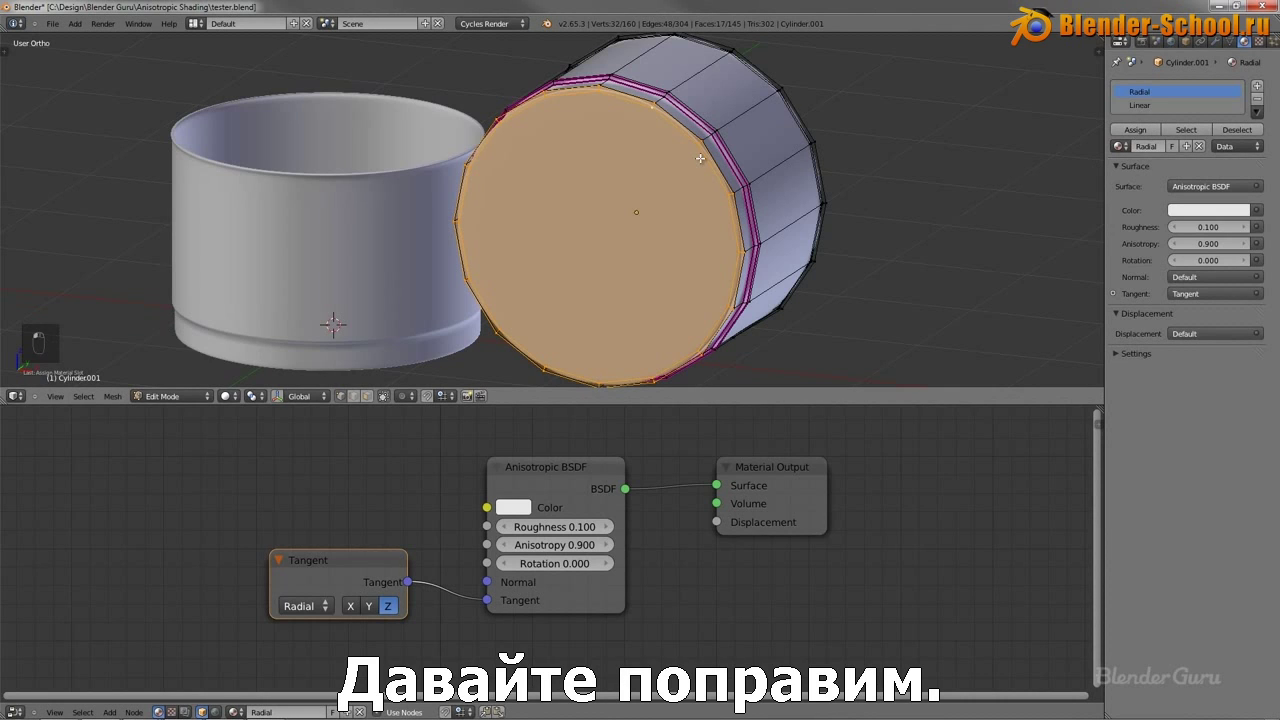
Invert the face selection on the tilted pot and assign the Linear slot to those remaining faces.
key("ctrl+i")
middle_click_drag(699, 157, 359, 197)
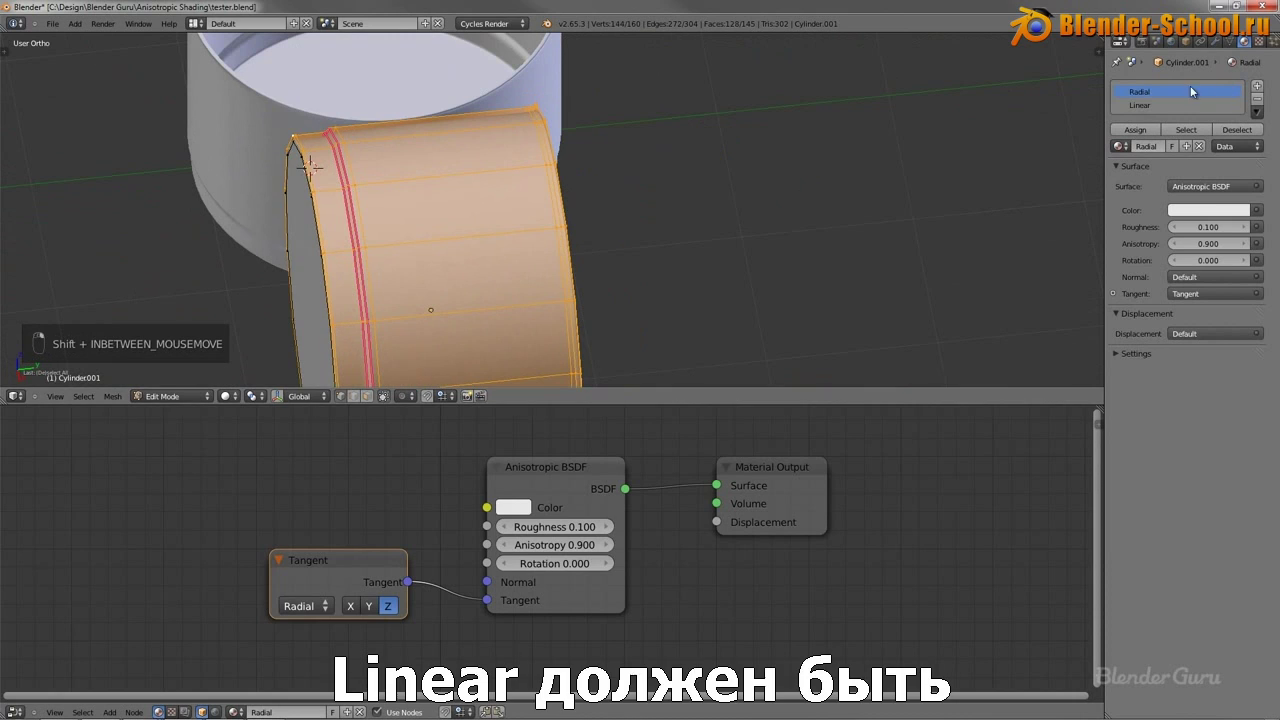
left_click(1150, 105)
left_click(1134, 130)
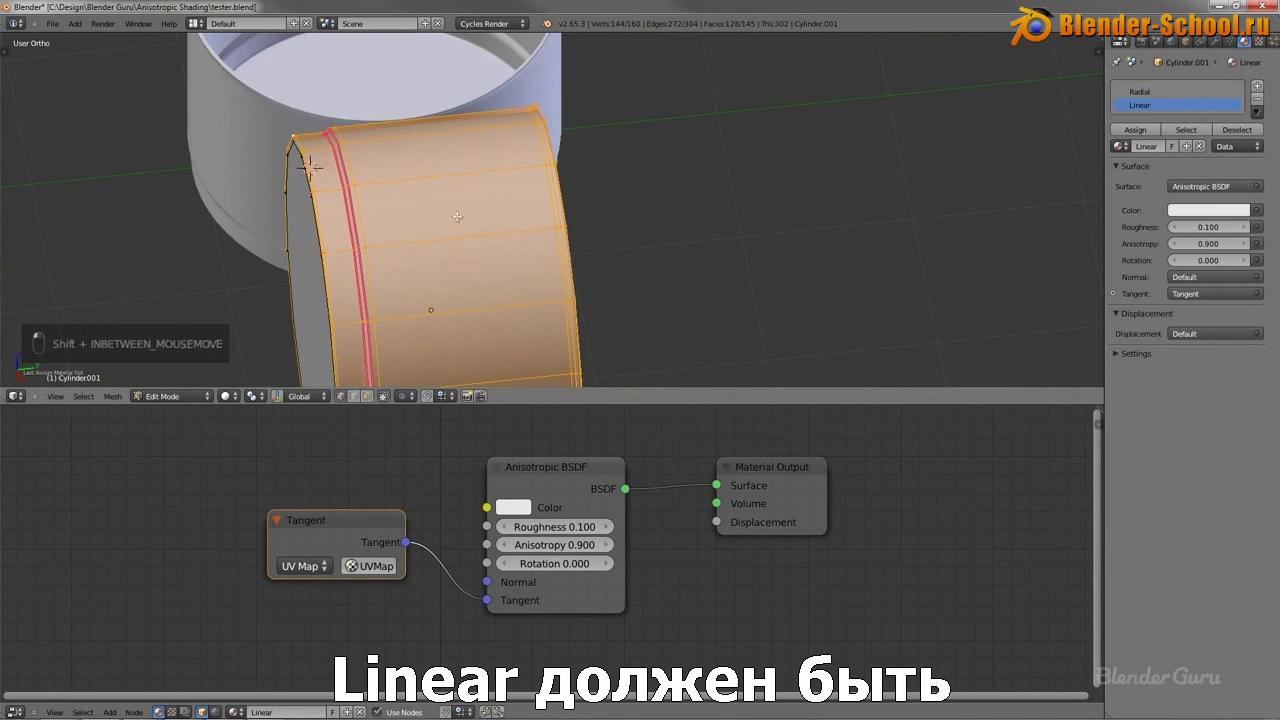
Select only the Radial slot's faces on the tilted pot to check the assignment, return to Object Mode and save the file.
key("a")
key("a")
key("a")
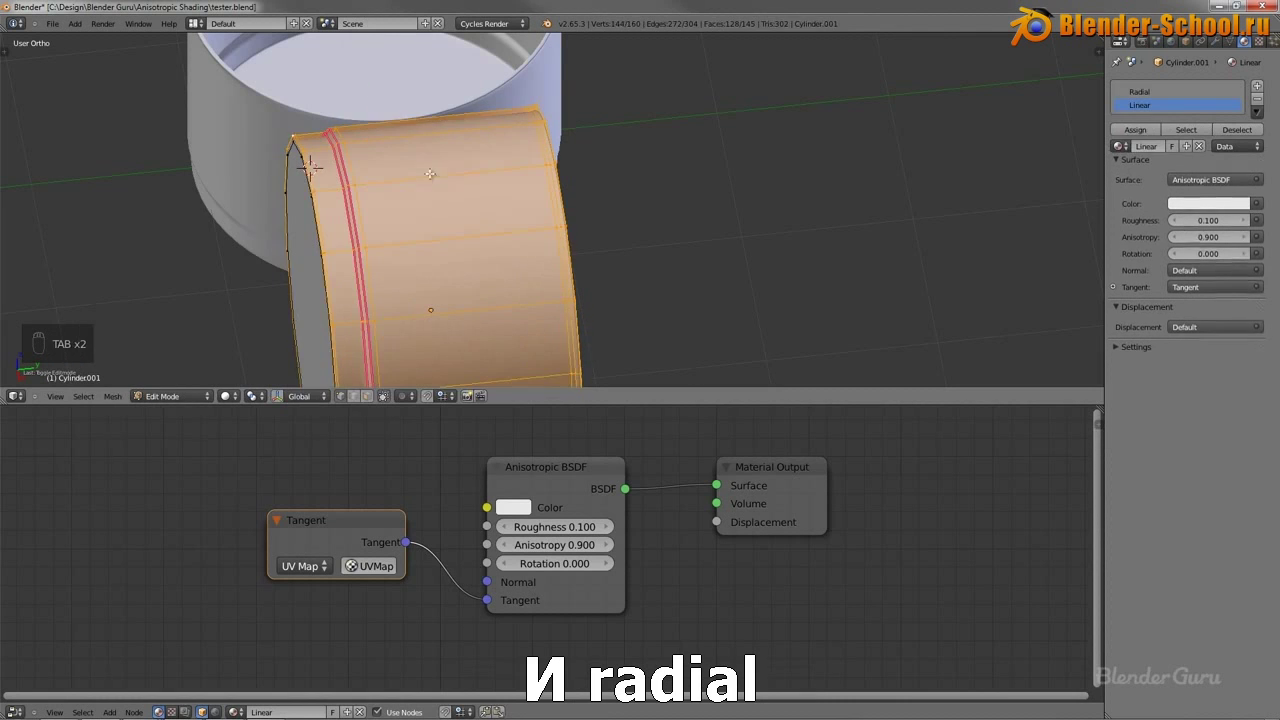
left_click(1169, 92)
left_click(1186, 130)
middle_click_drag(370, 215, 495, 226)
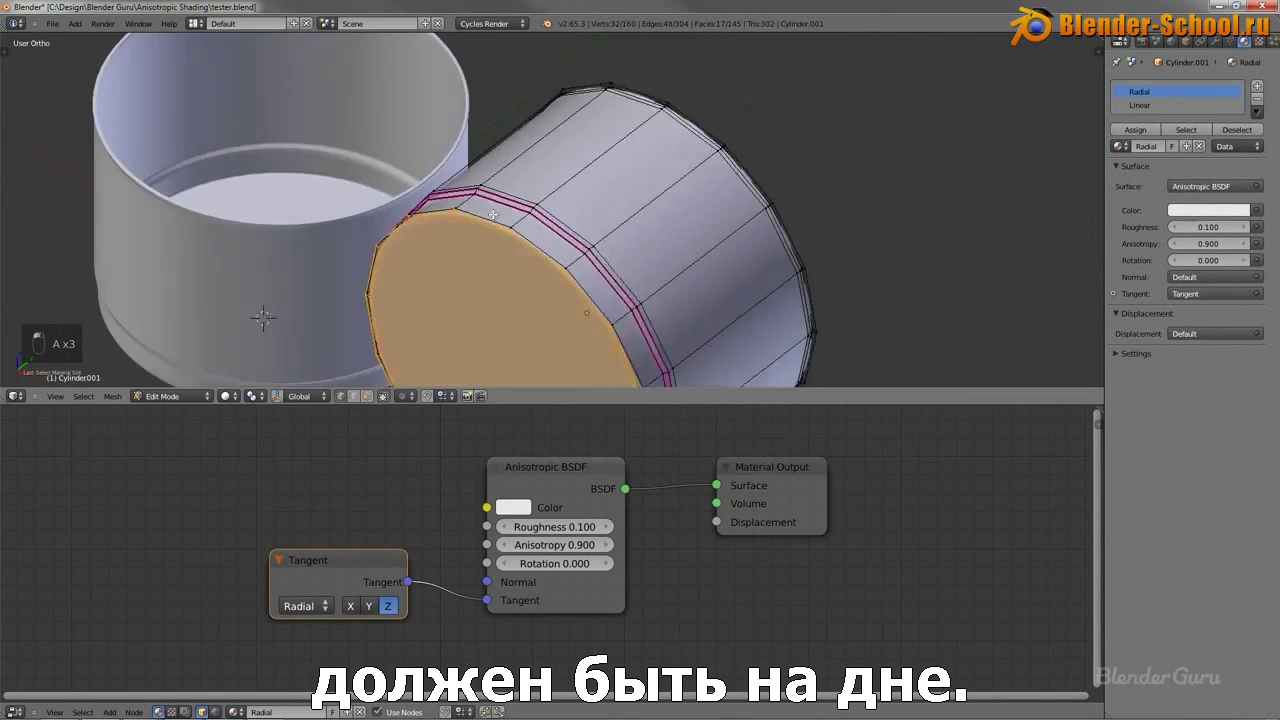
key("Tab")
Render the scene to examine the brushed metal on both pots and close the render.
scroll(495, 226, "down", 3)
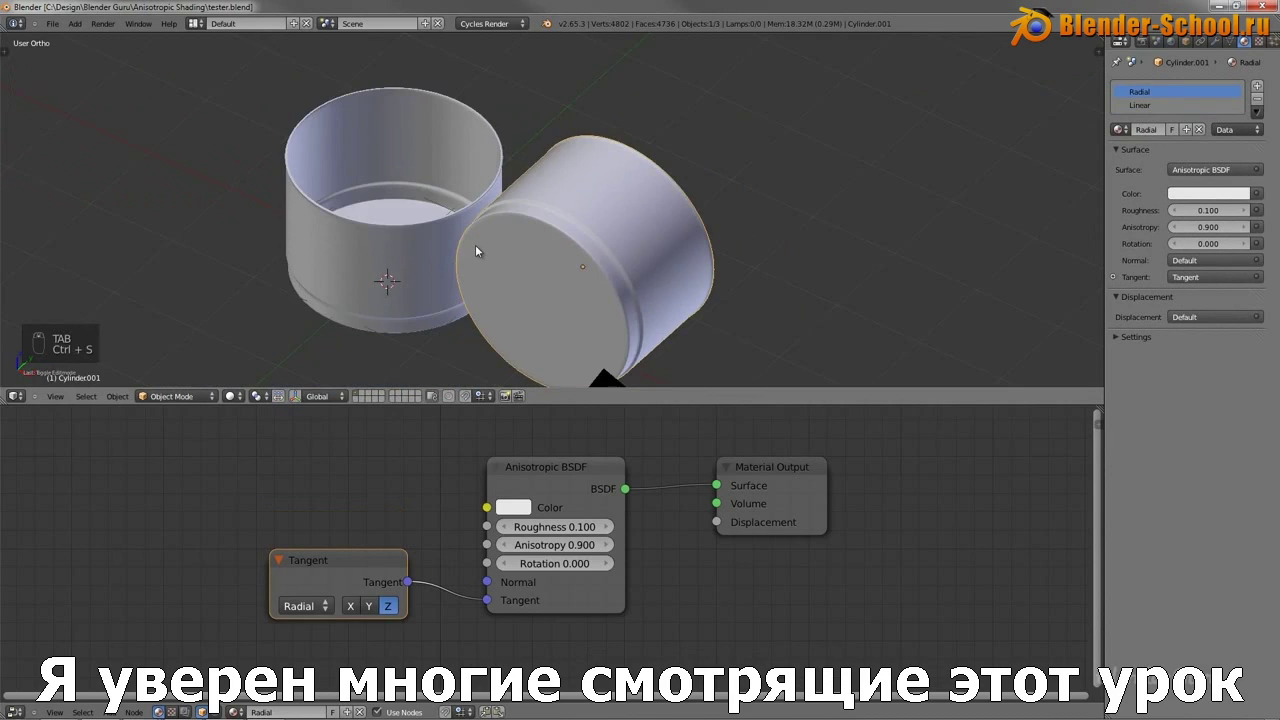
key("F12")
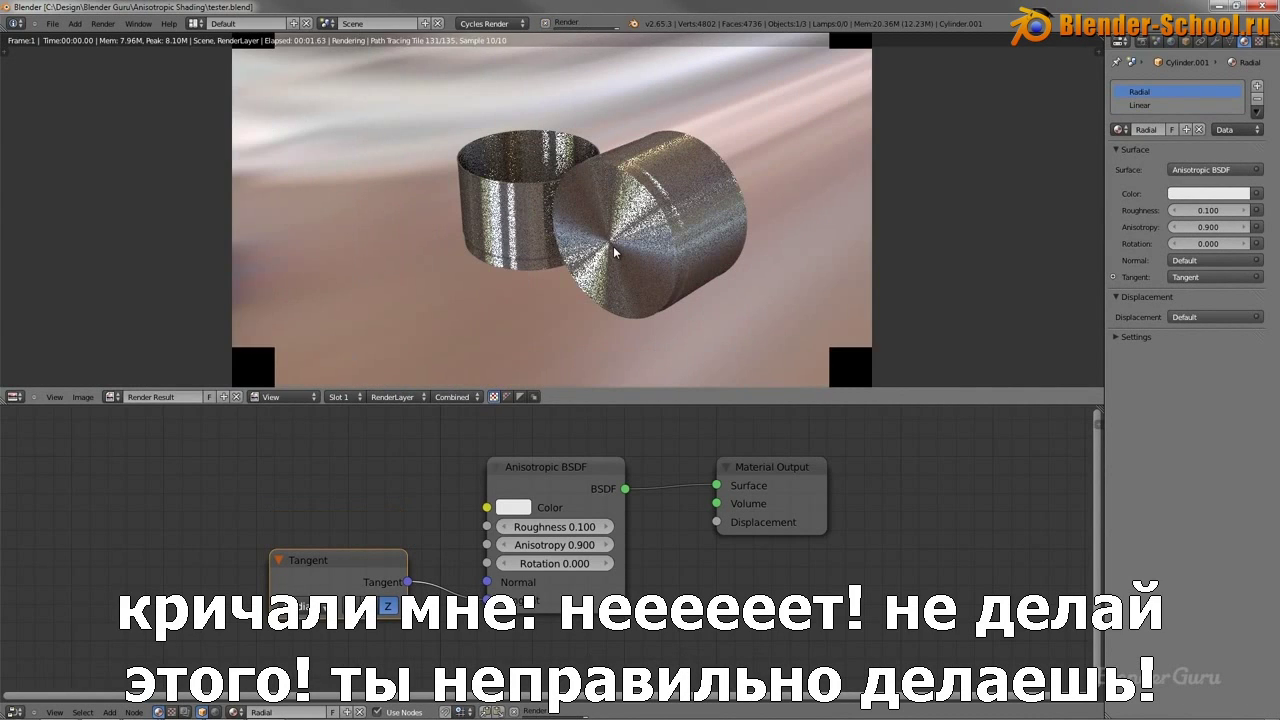
key("Escape")
Switch the viewport to Rendered shading and examine the metal reflections on both pots close up and from different angles.
middle_click_drag(601, 254, 607, 215)
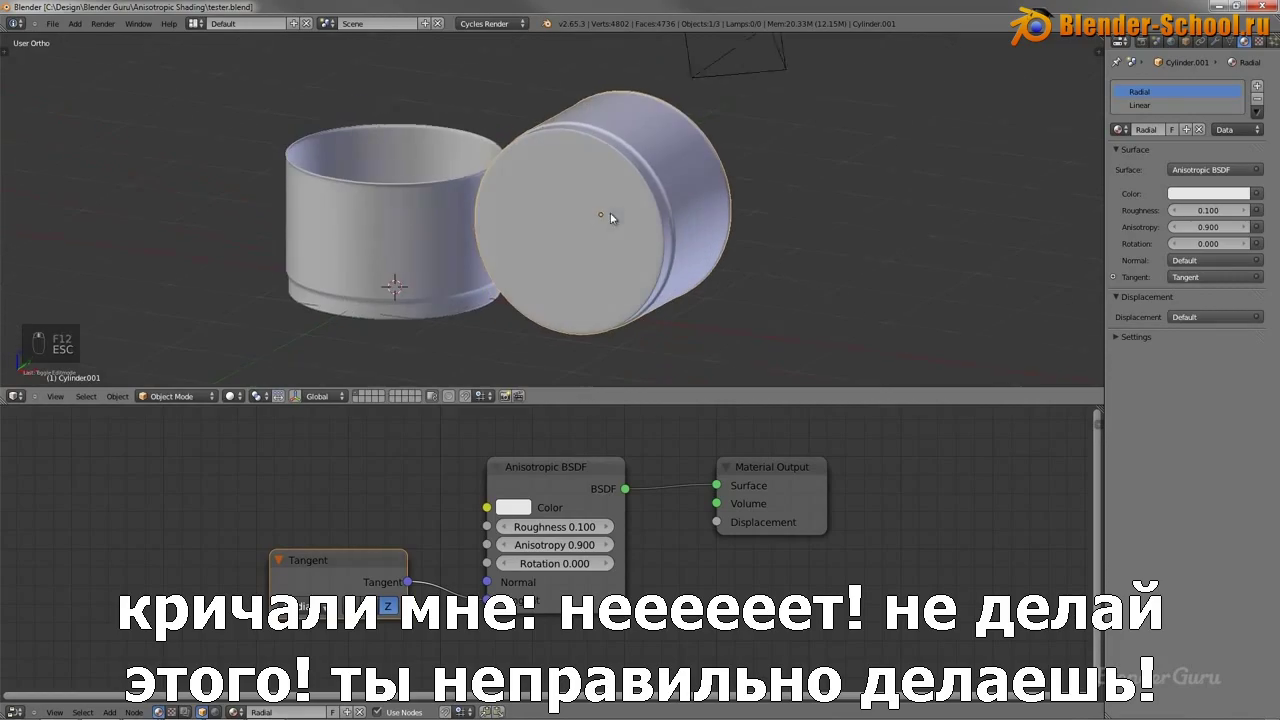
left_click(232, 396)
left_click(268, 309)
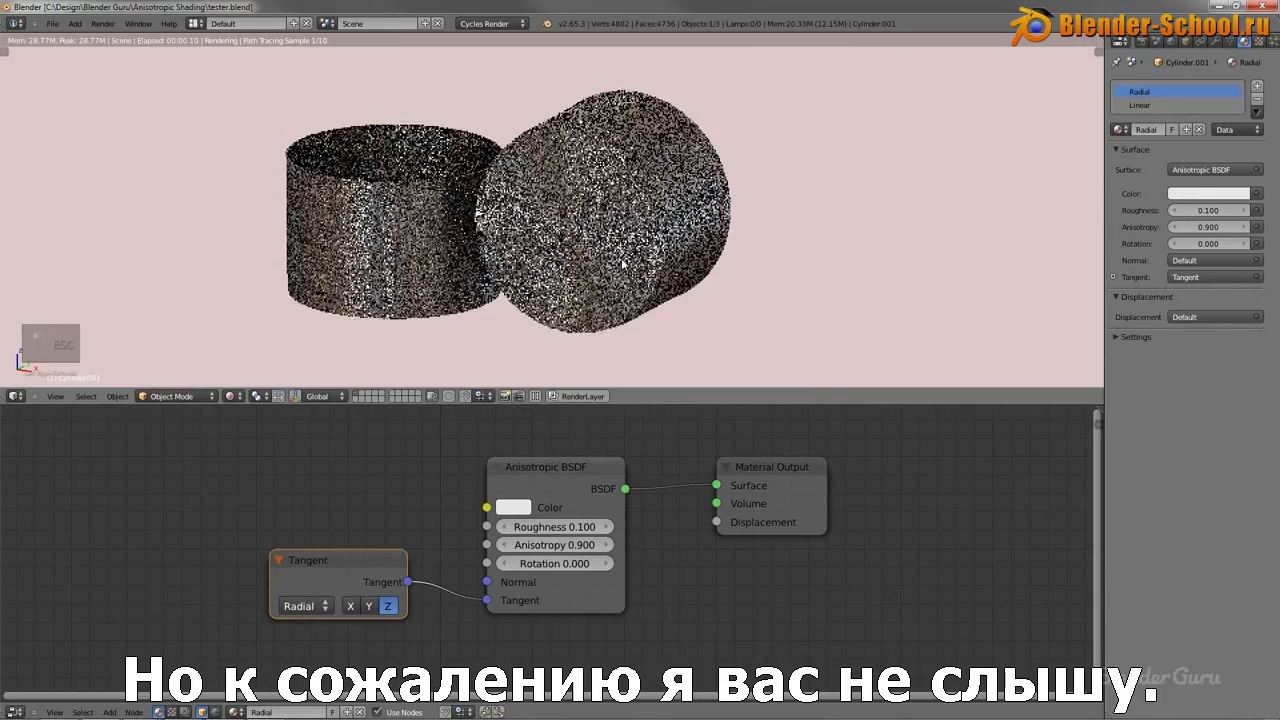
scroll(628, 243, "up", 2)
mouse_move(628, 245)
middle_mouse_down()
mouse_move(662, 222)
mouse_move(733, 261)
mouse_move(600, 266)
mouse_move(650, 263)
middle_mouse_up()
scroll(599, 262, "down", 3)
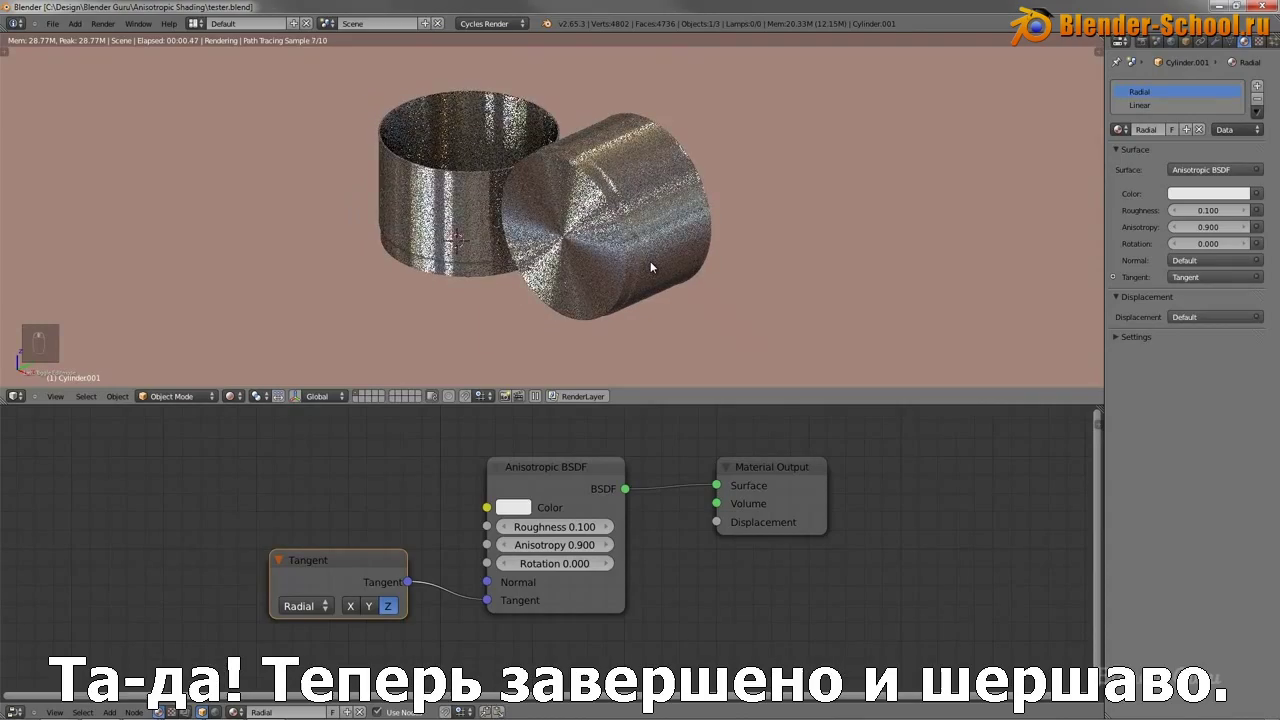
scroll(660, 260, "up", 4)
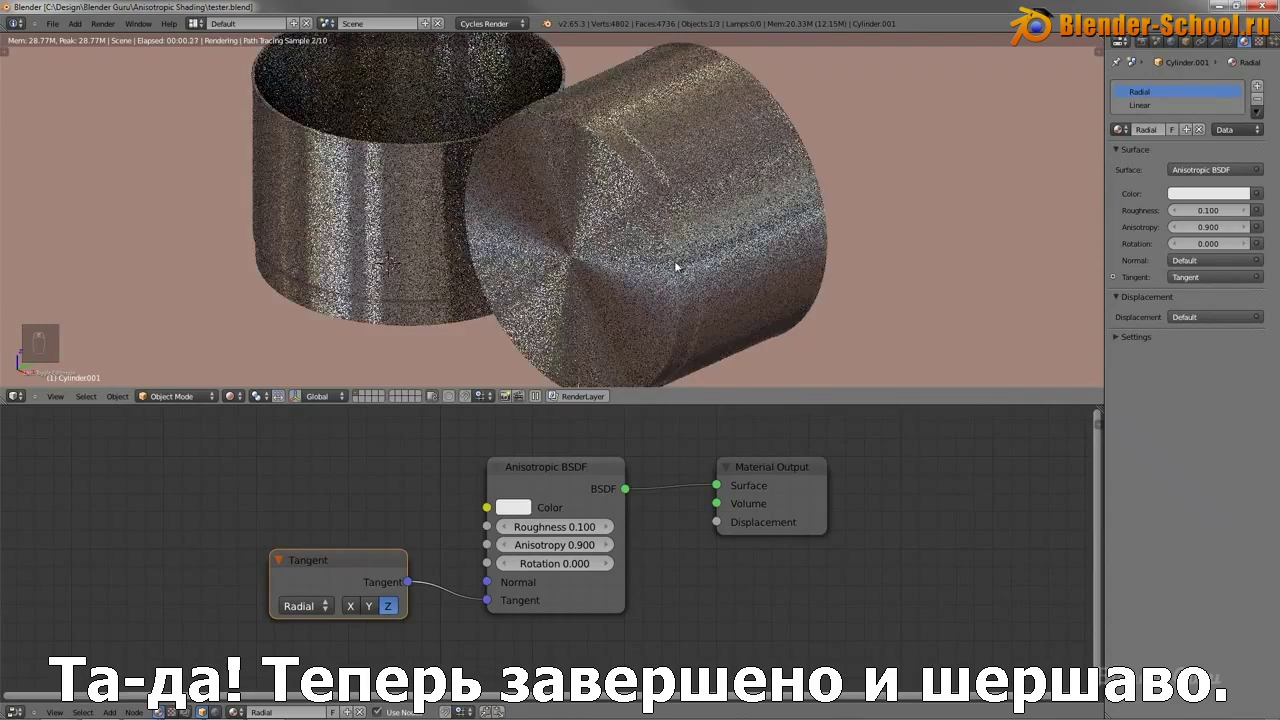
middle_click_drag(714, 259, 764, 249)
Move the Radial material's Tangent node straight down in the node editor.
key("g")
key("y")
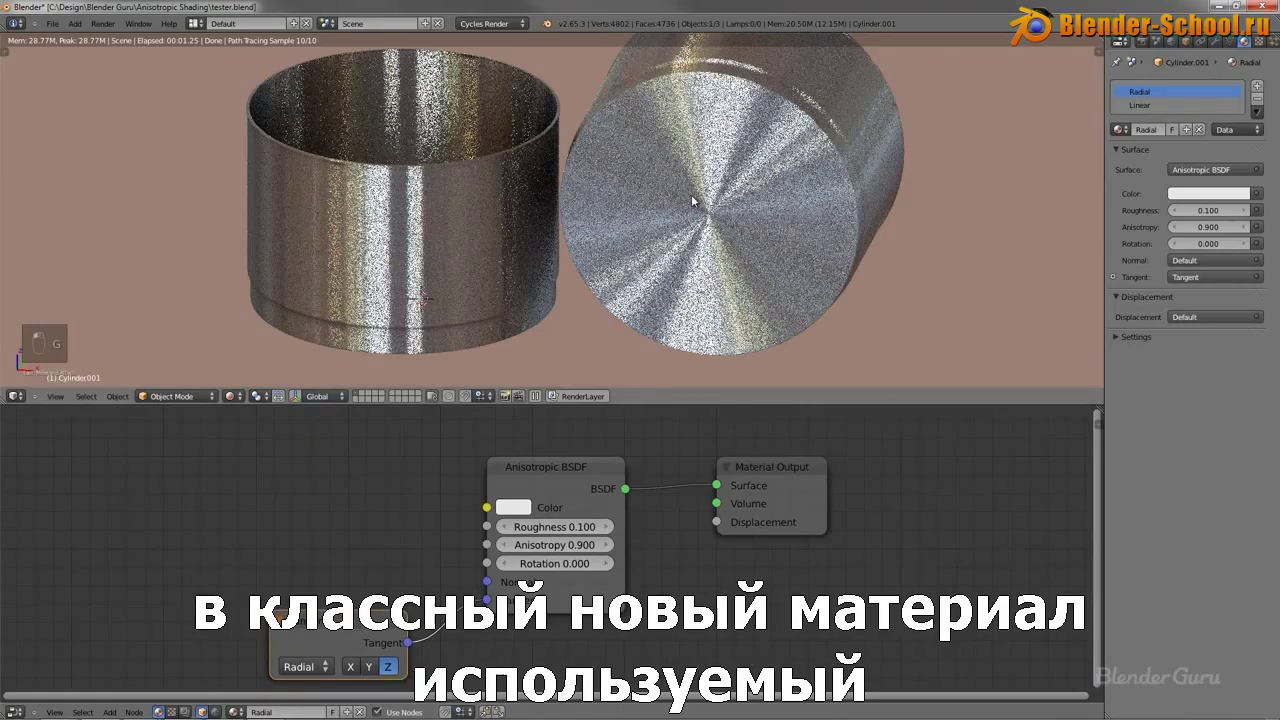
middle_click_drag(679, 197, 672, 229)
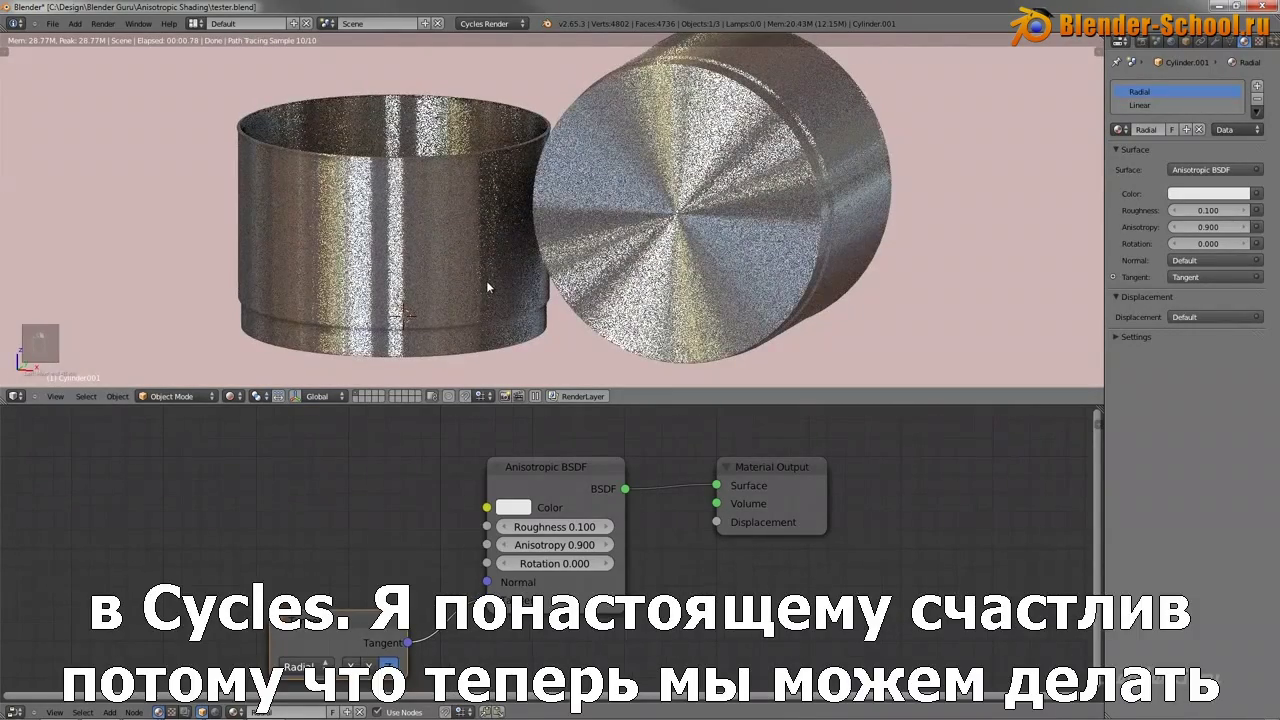
Select the upright pot and move it sideways, away from the tilted pot.
right_click(487, 282)
key("g")
left_click(433, 279)
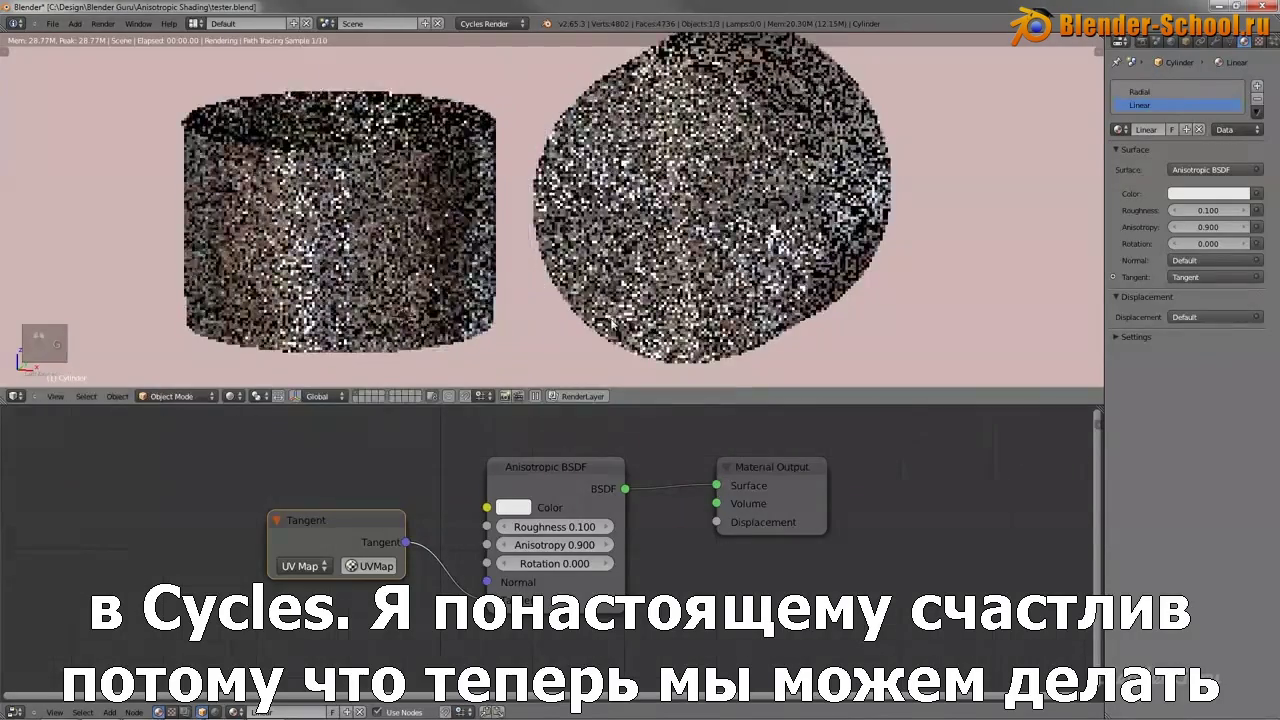
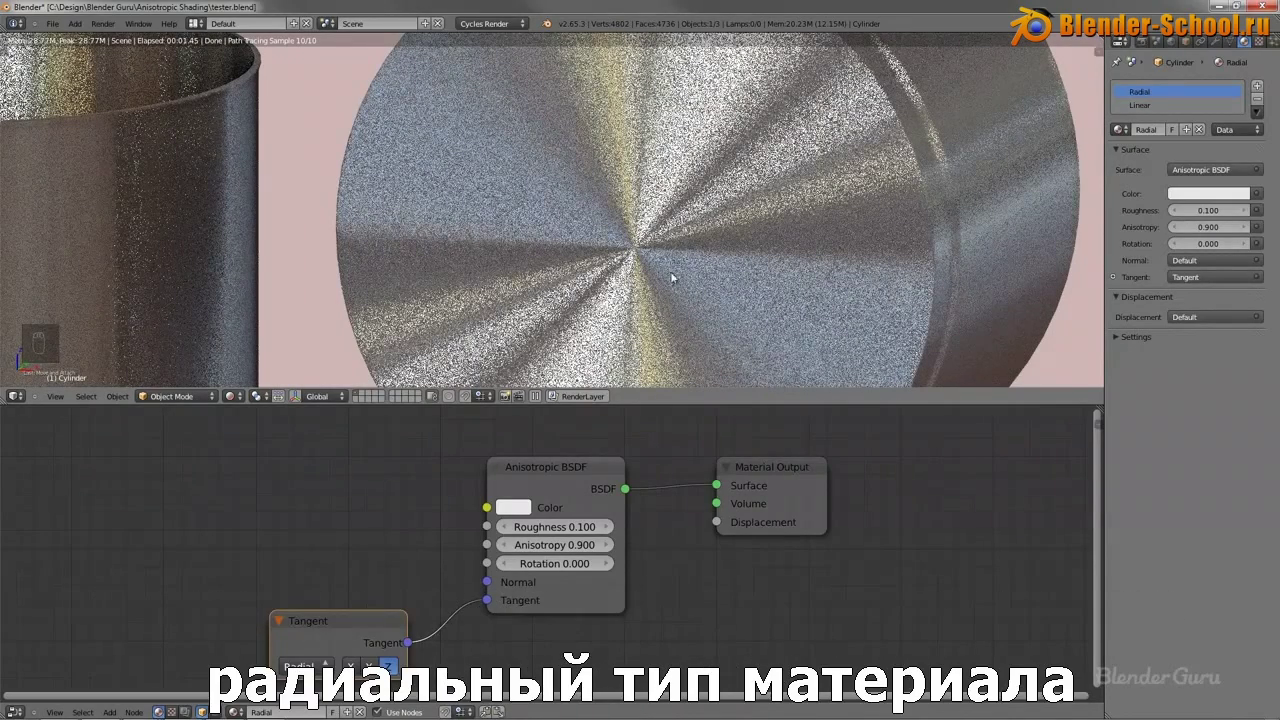
Switch to the finished reference render, examine the circular brushed grain on the pot's base, and return to Blender.
left_click(533, 503)
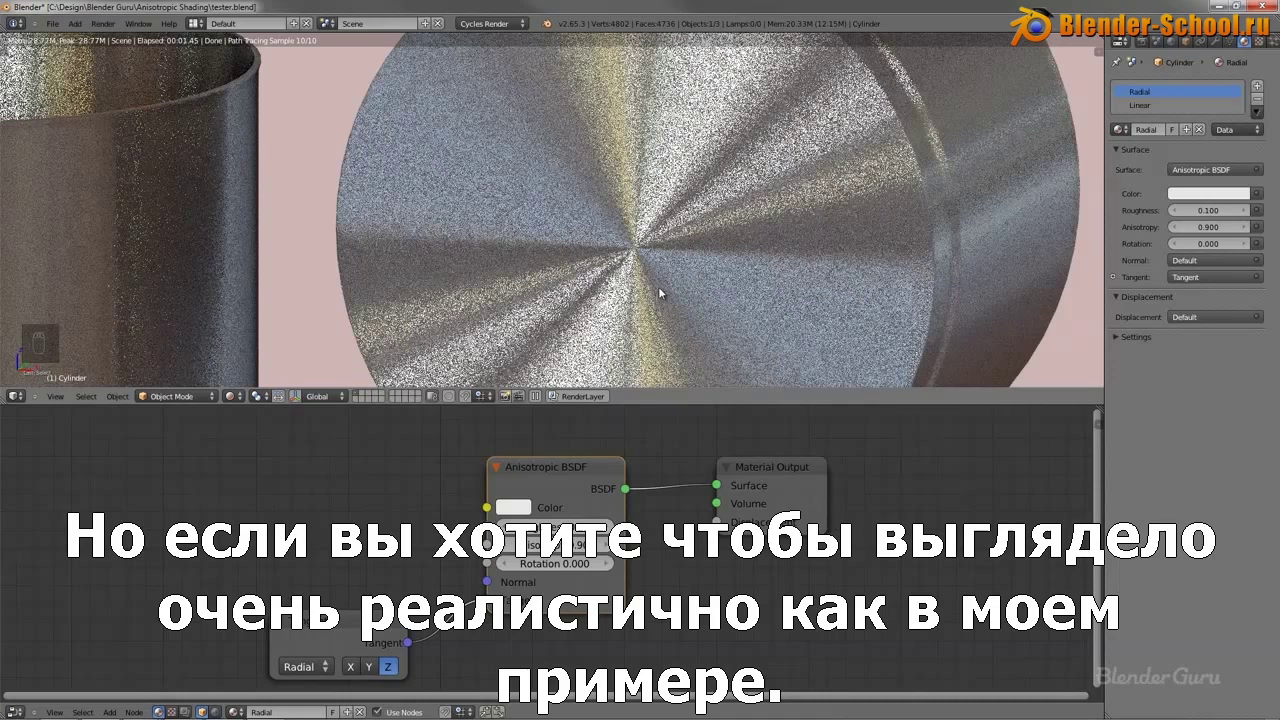
mouse_move(174, 711)
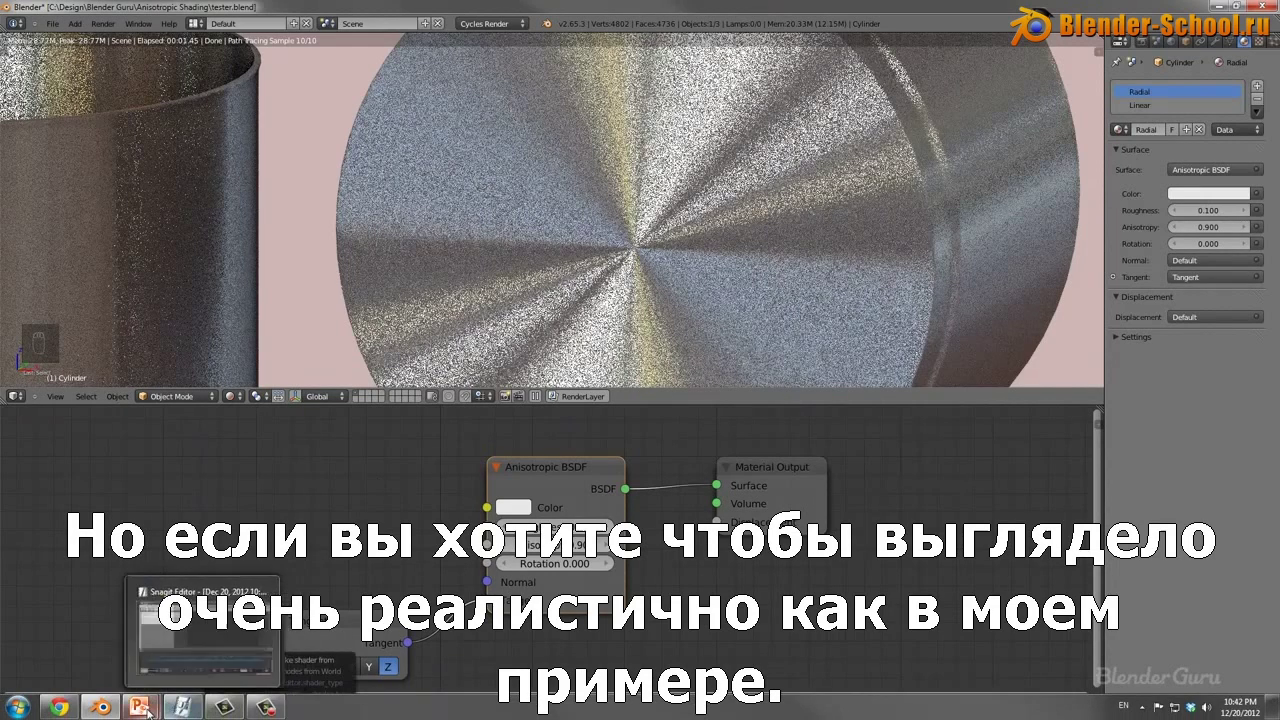
left_click(208, 652)
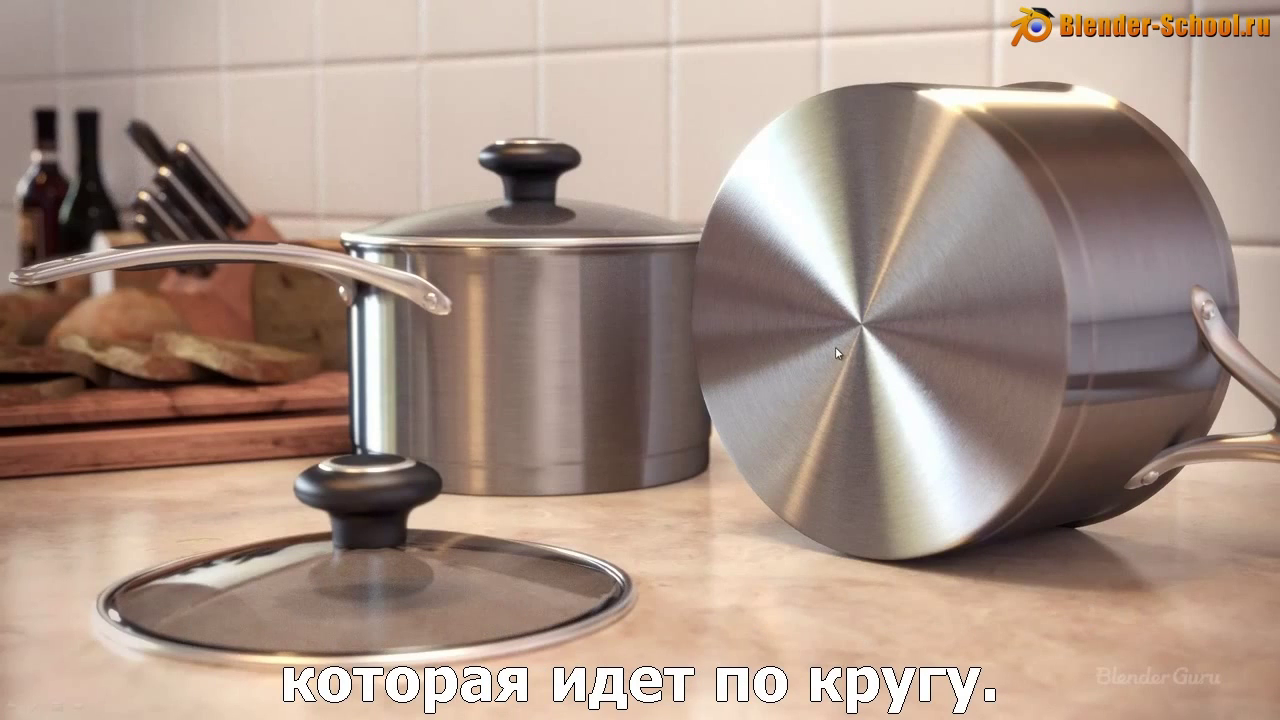
key("alt+Tab")
Add an Image Texture node to the Radial material, placed above and left of the Tangent node.
scroll(332, 509, "down", 1)
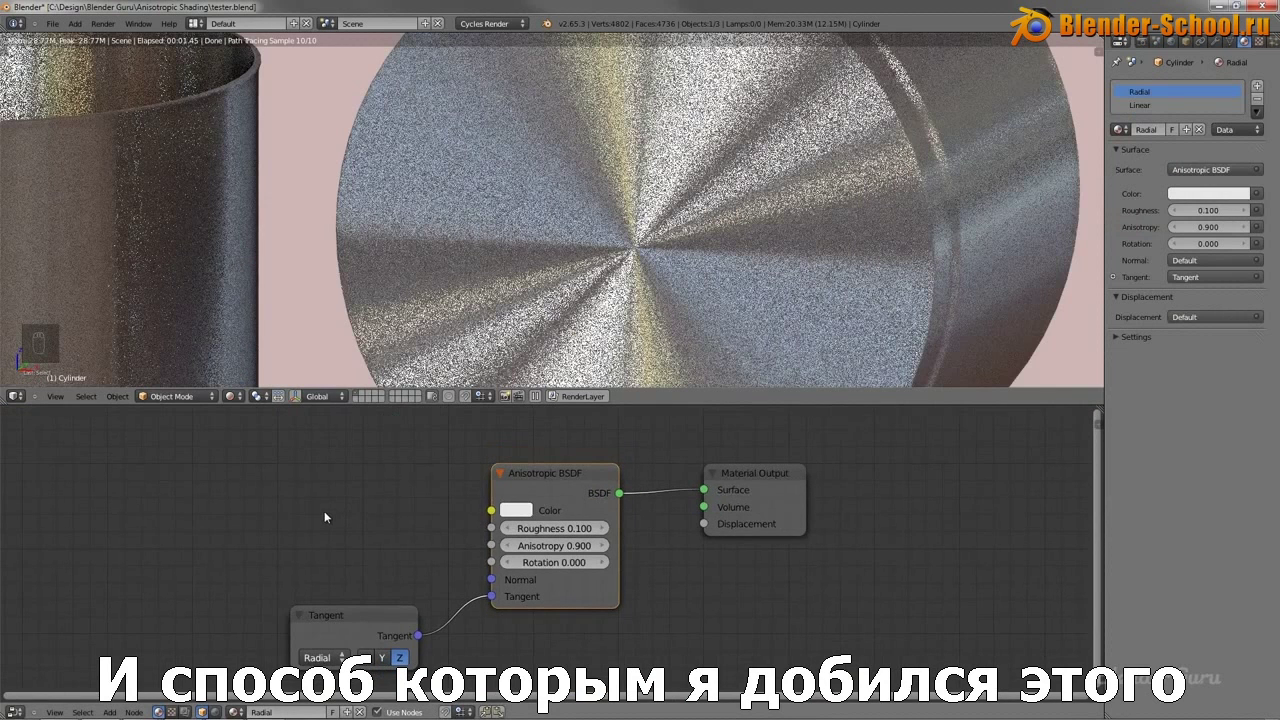
key("shift+a")
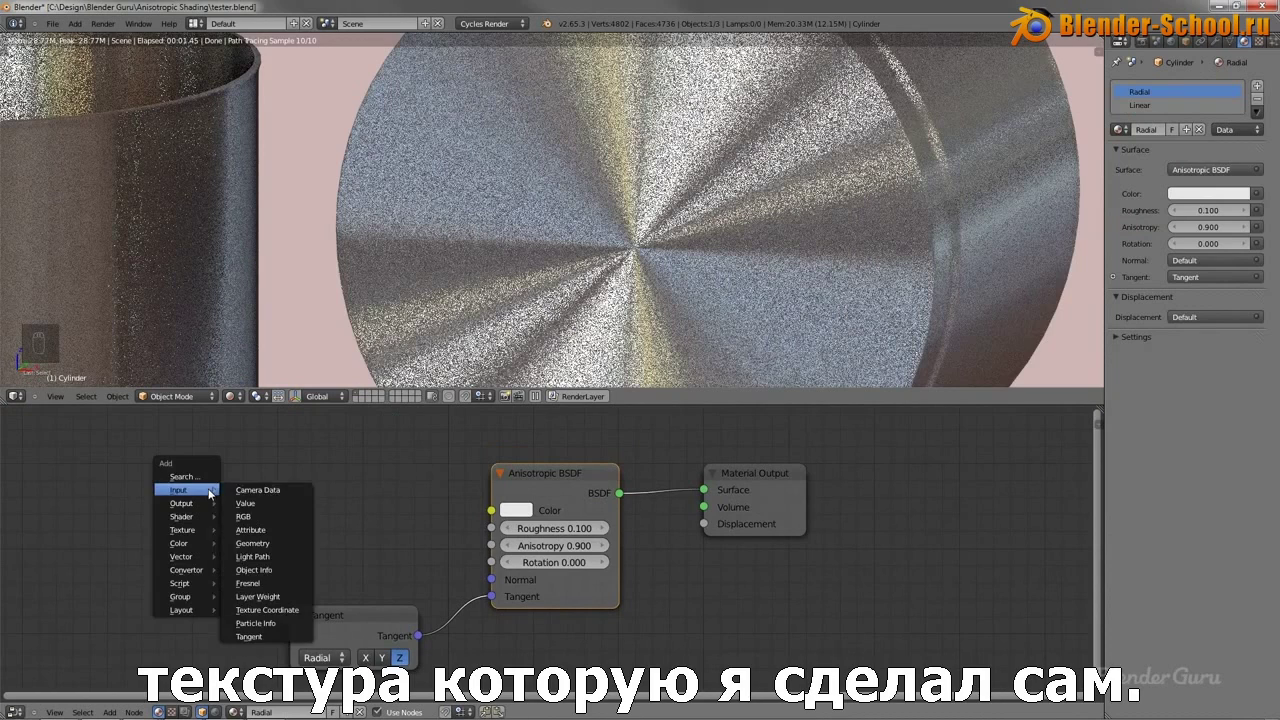
mouse_move(182, 529)
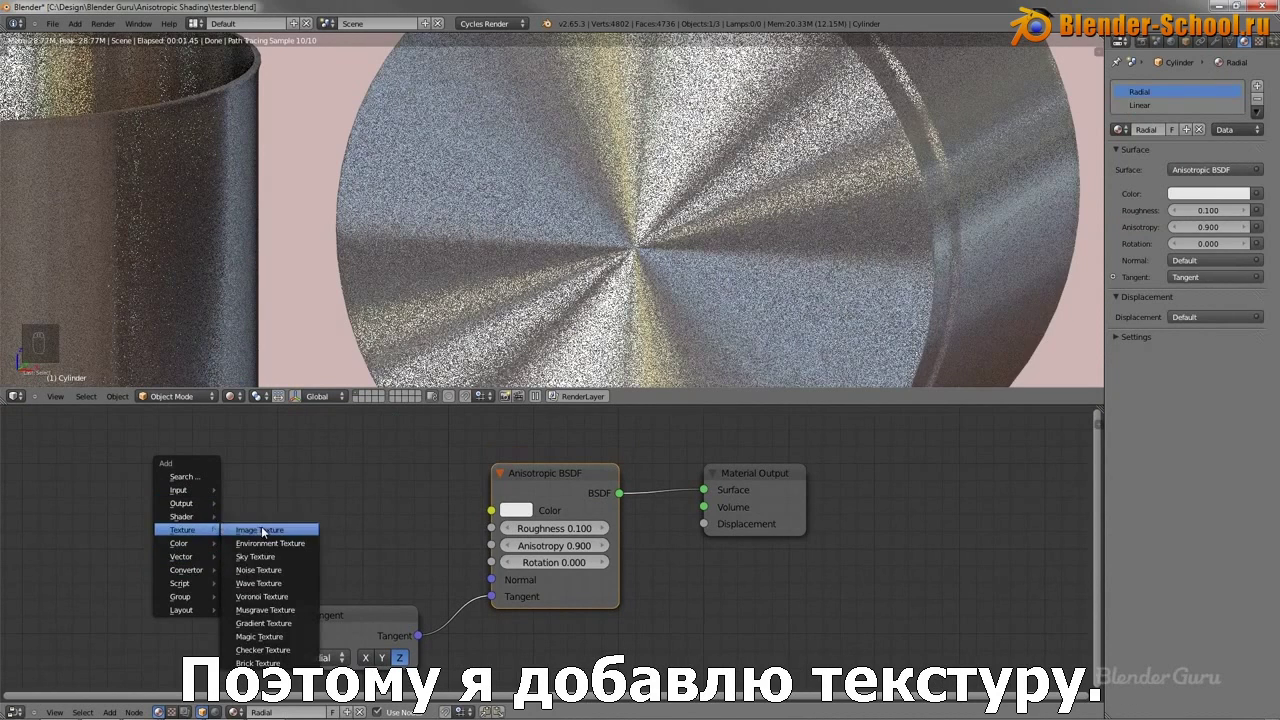
left_click(259, 529)
left_click(196, 478)
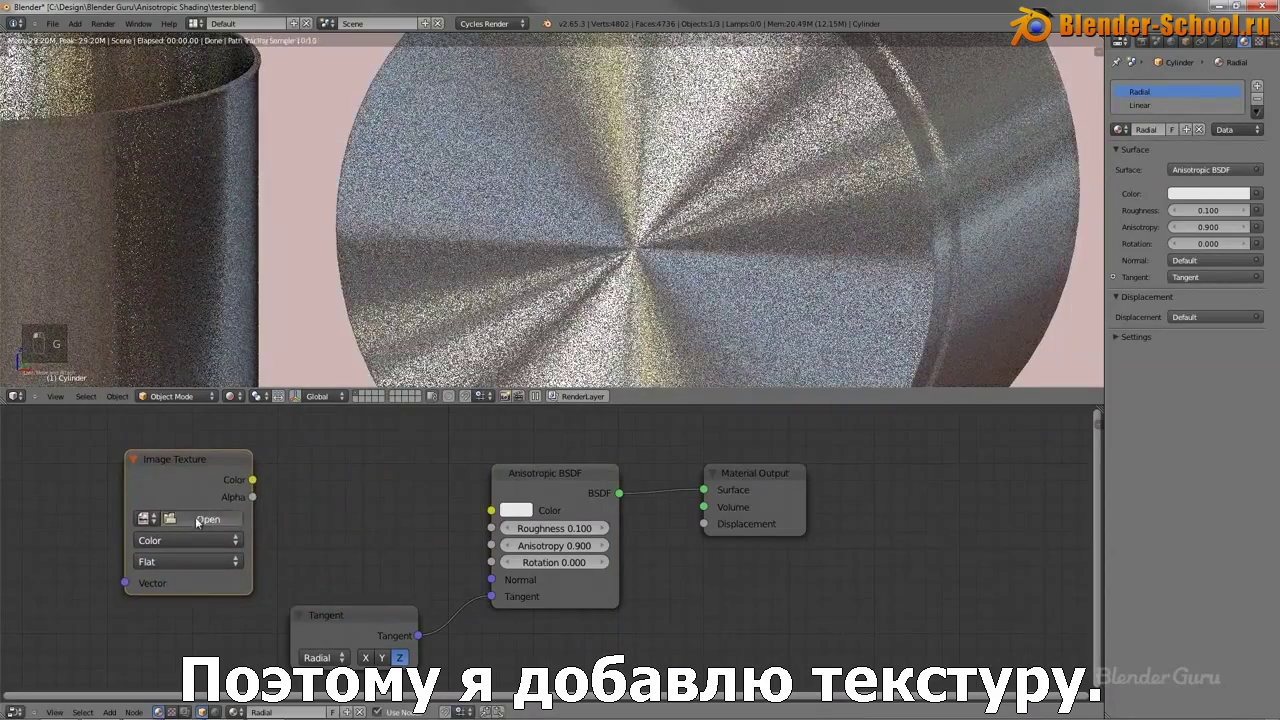
Load brushed_metal_radial.jpg from the Textures folder into the Image Texture node, sorting the files by date to find it.
left_click(205, 514)
left_click(40, 316)
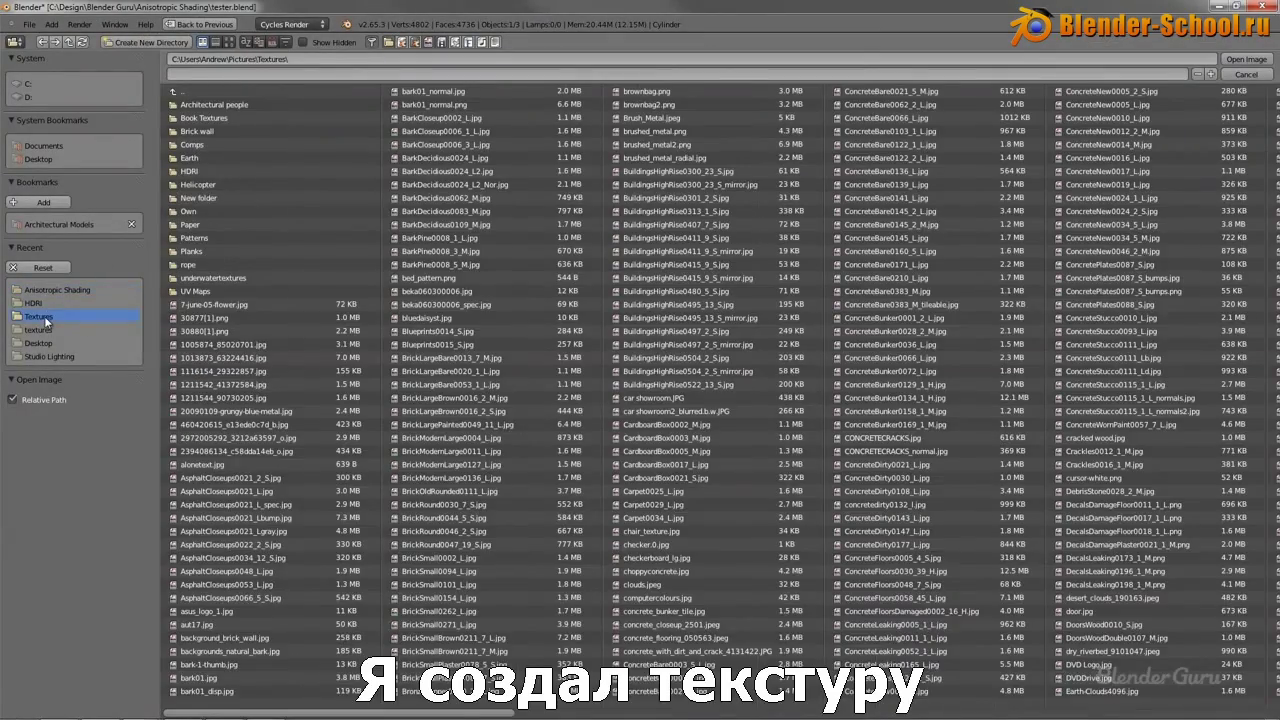
left_click(273, 43)
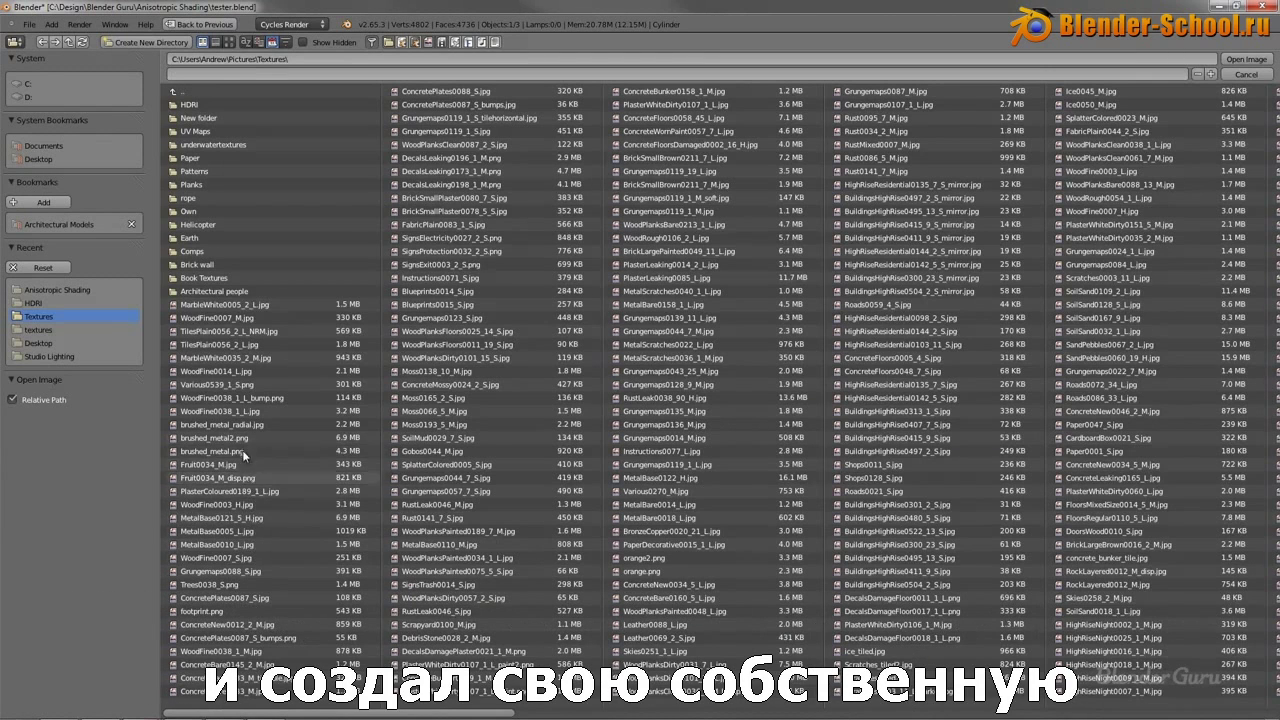
left_click(230, 424)
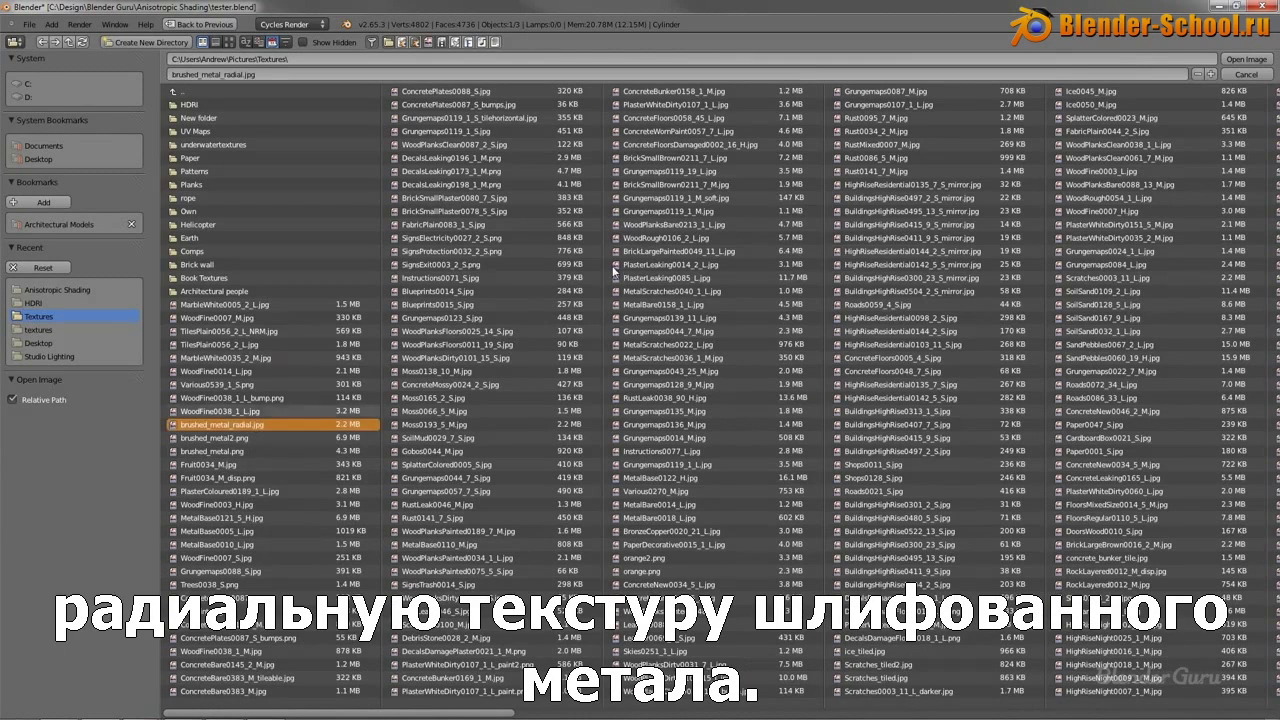
left_click(1238, 62)
Connect the image texture's Color to the Anisotropic BSDF's Color and move the texture node further left.
left_click_drag(252, 480, 491, 511)
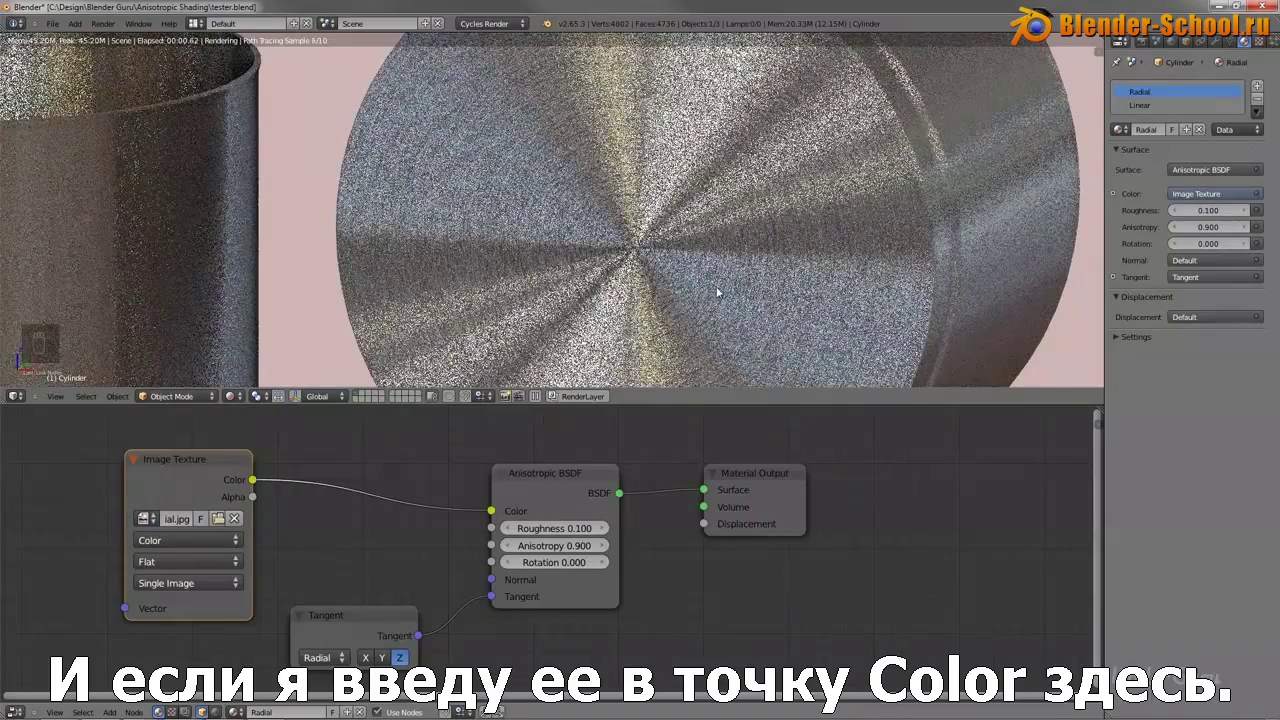
scroll(526, 313, "up", 3)
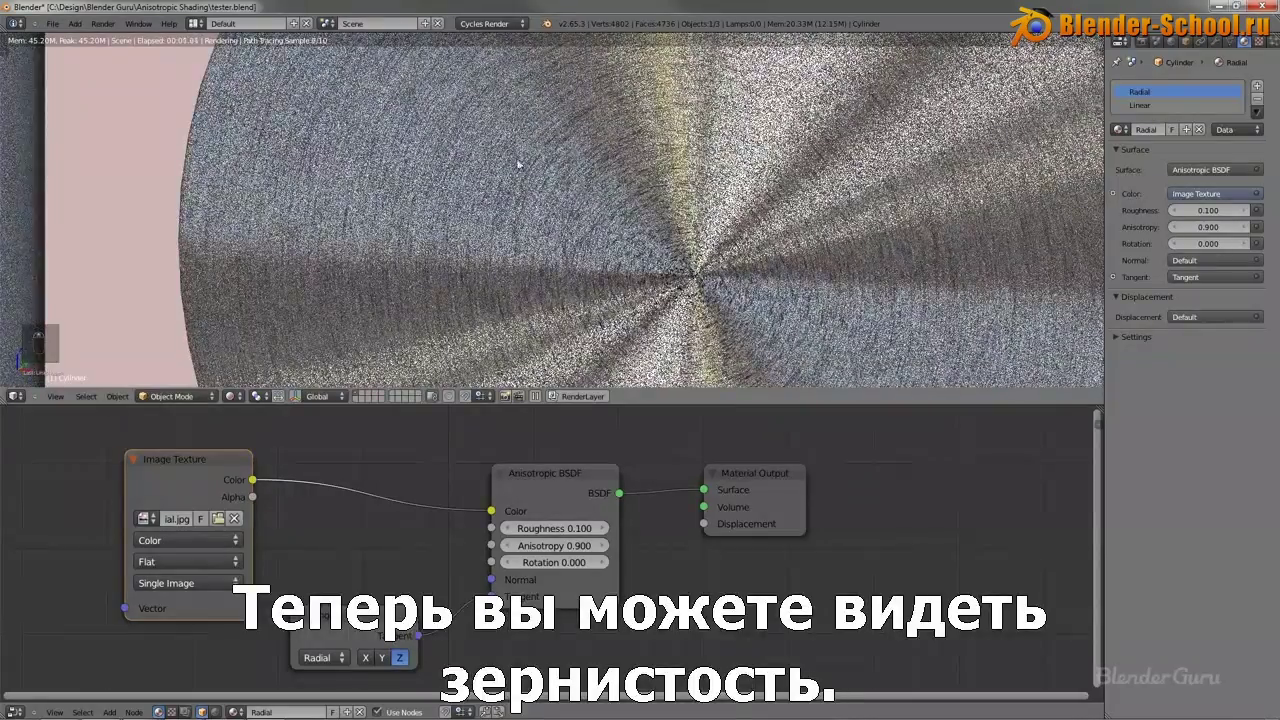
left_click_drag(156, 492, 22, 505)
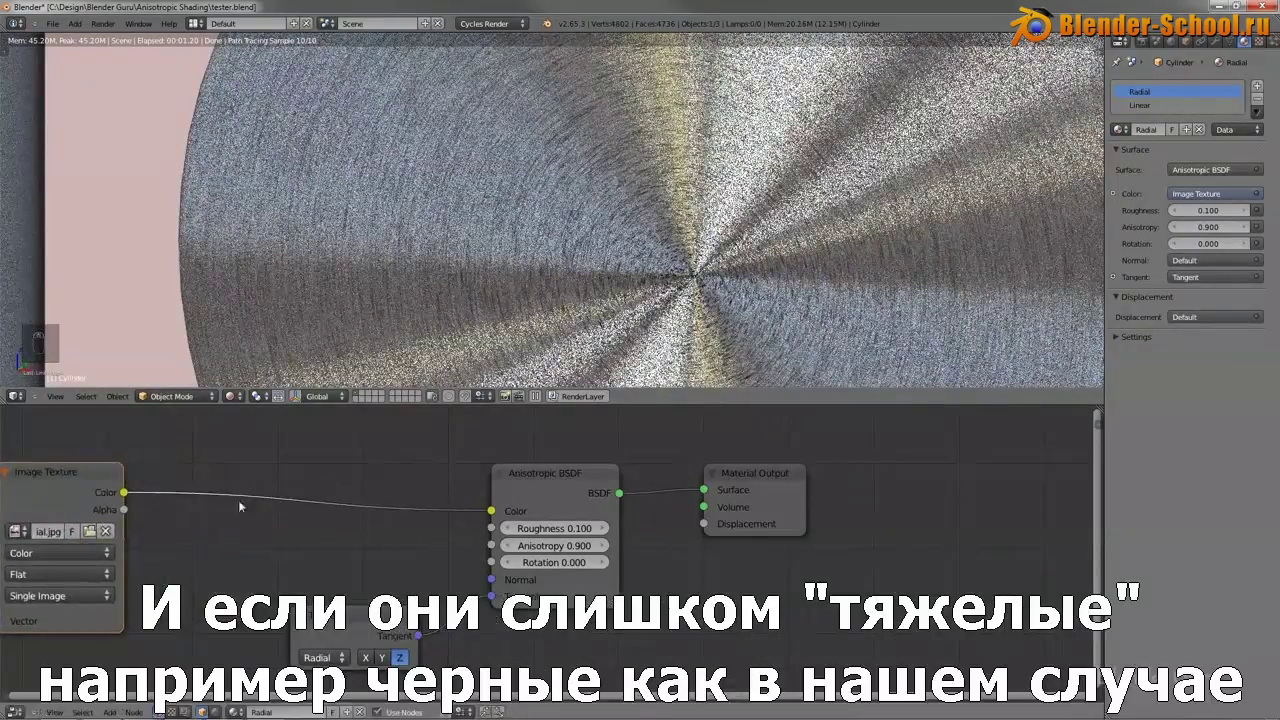
Insert a ColorRamp node into the link between the Image Texture and the Anisotropic BSDF.
scroll(246, 515, "down", 1)
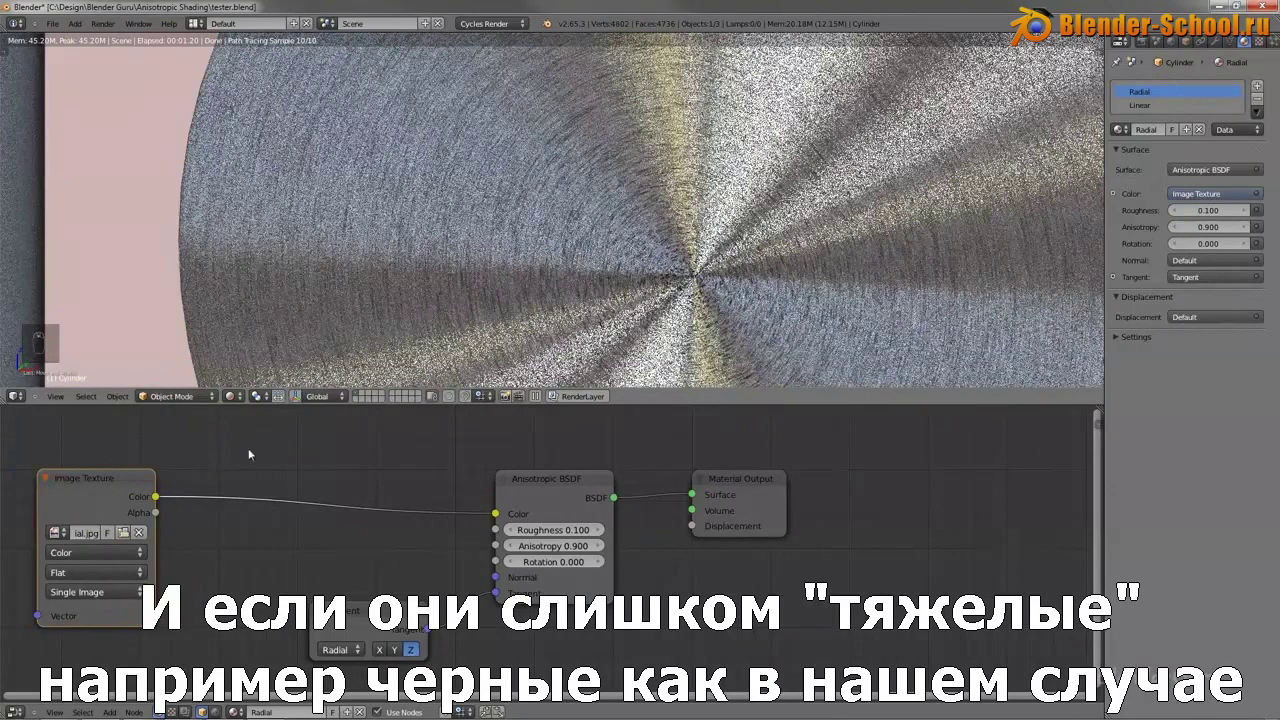
key("shift+a")
key("Escape")
key("shift+a")
mouse_move(213, 518)
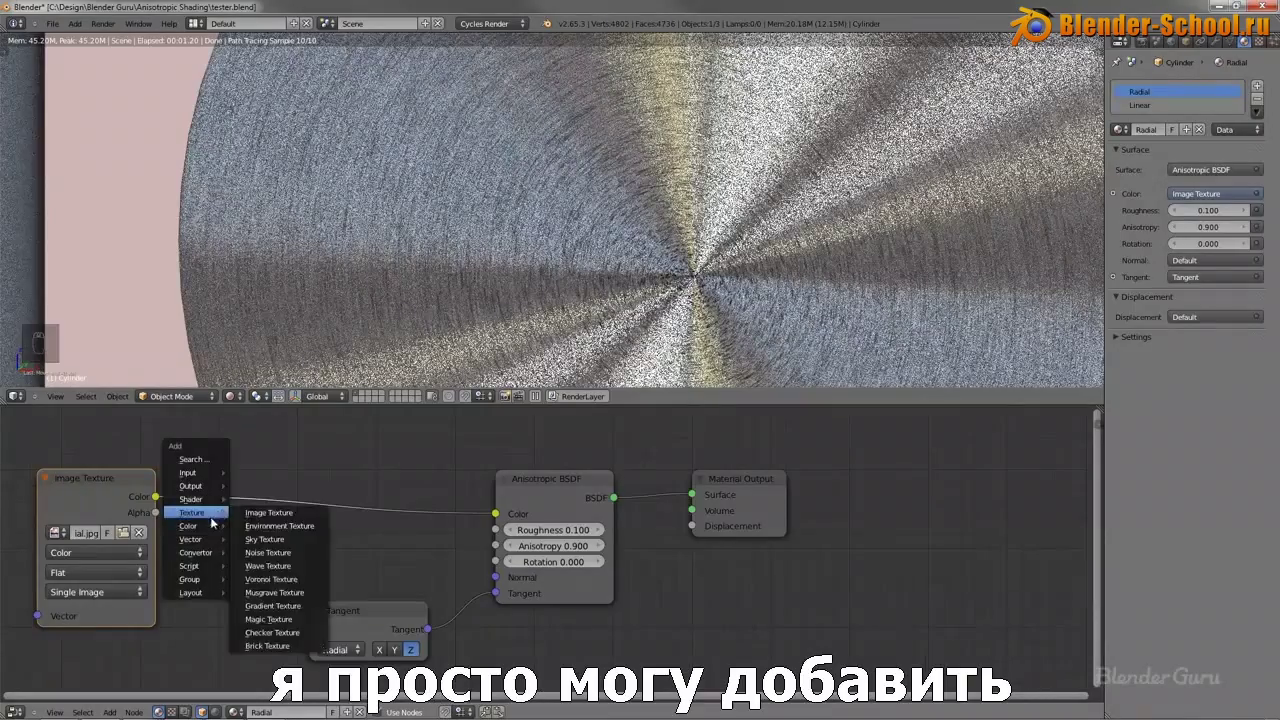
mouse_move(204, 560)
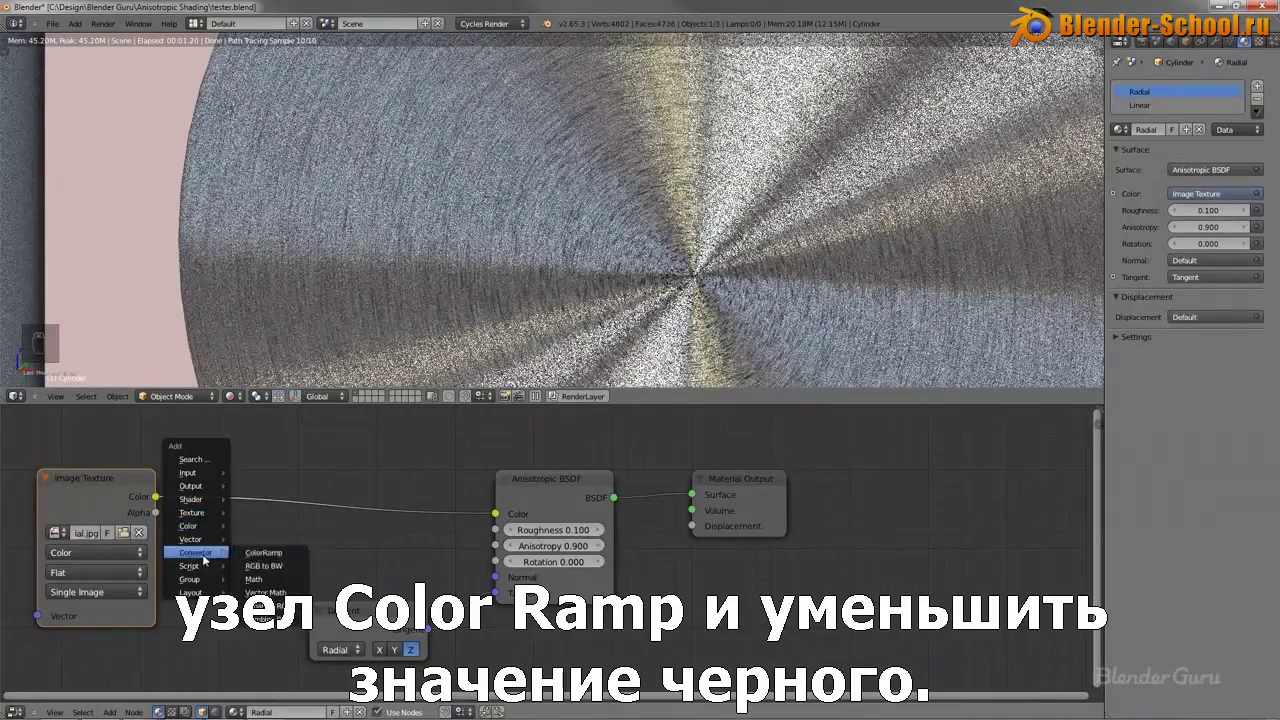
left_click(263, 552)
left_click(250, 464)
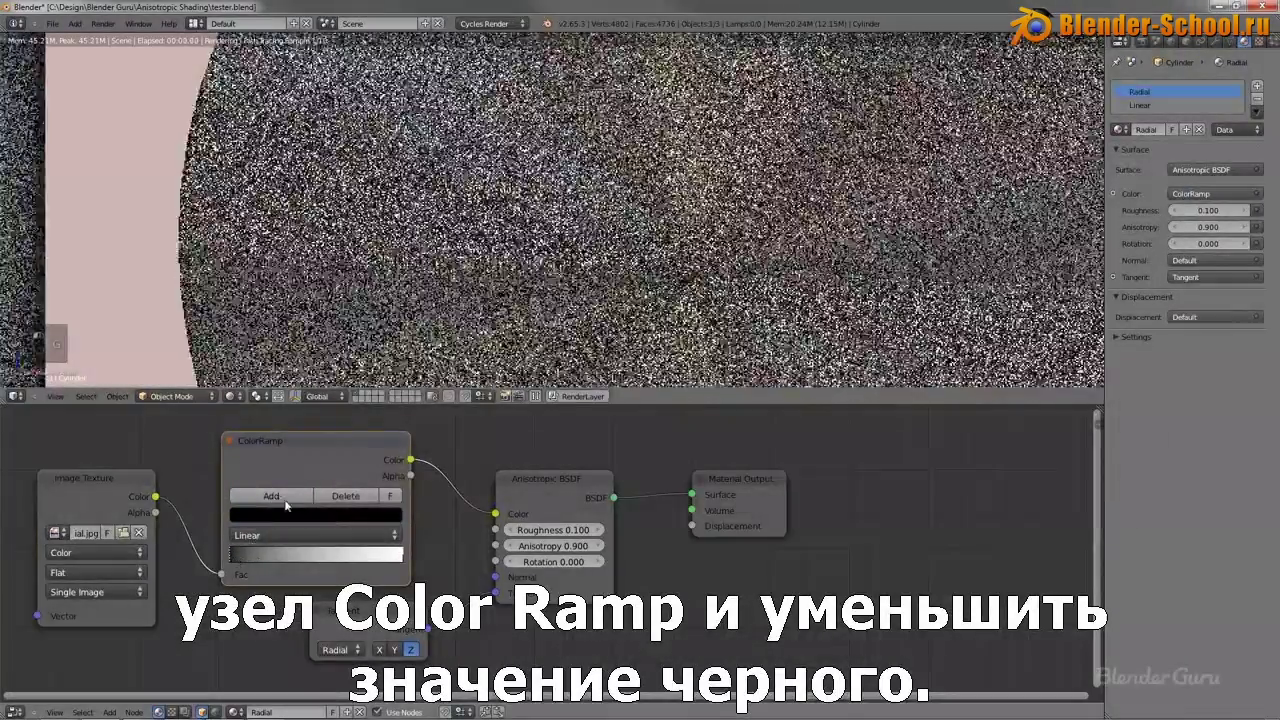
Lighten the ColorRamp's black stop to a light grey to soften the dark grain on the base.
left_click(300, 515)
left_click_drag(365, 375, 365, 329)
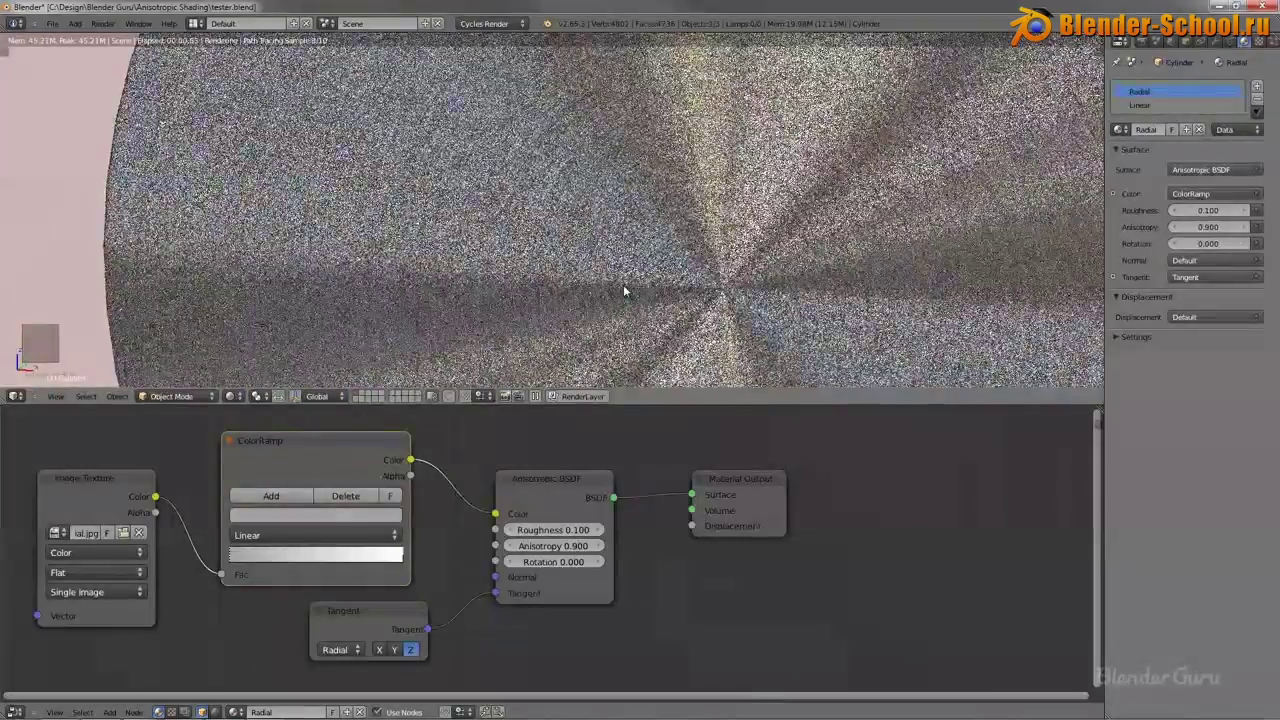
scroll(714, 237, "down", 3)
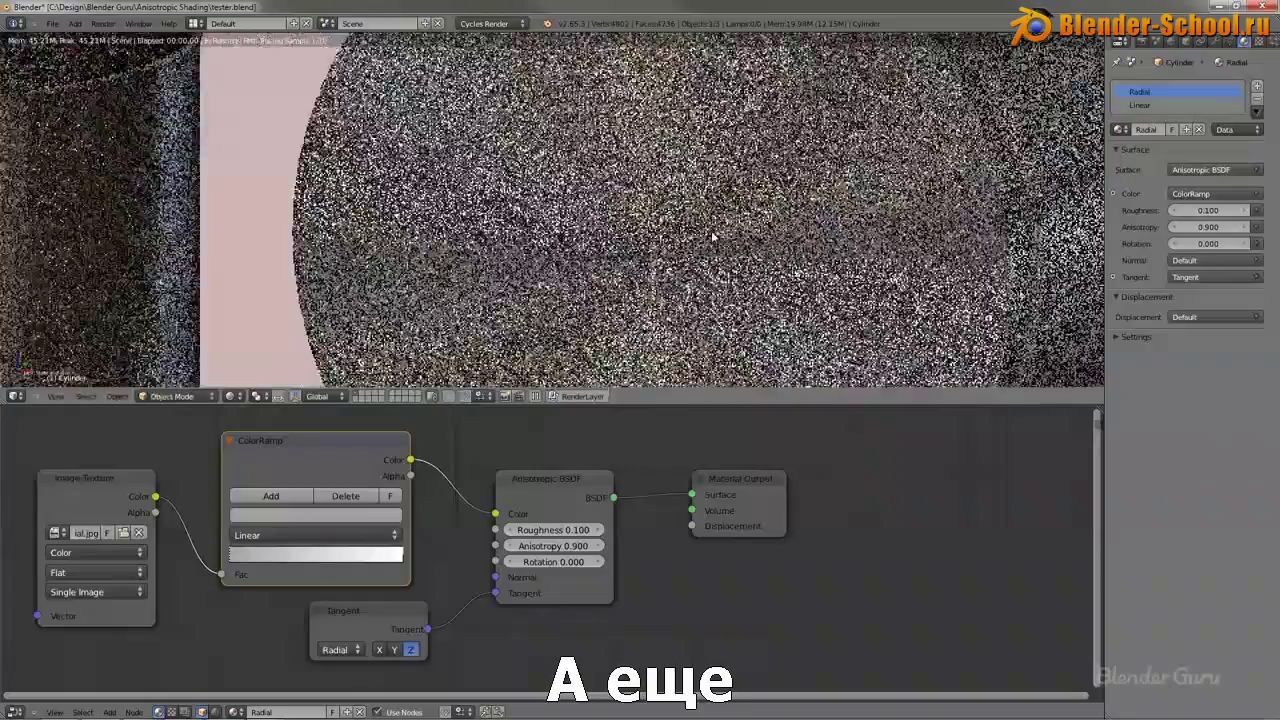
Add a Math node below the Anisotropic BSDF.
scroll(582, 623, "down", 1)
key("shift+a")
mouse_move(585, 628)
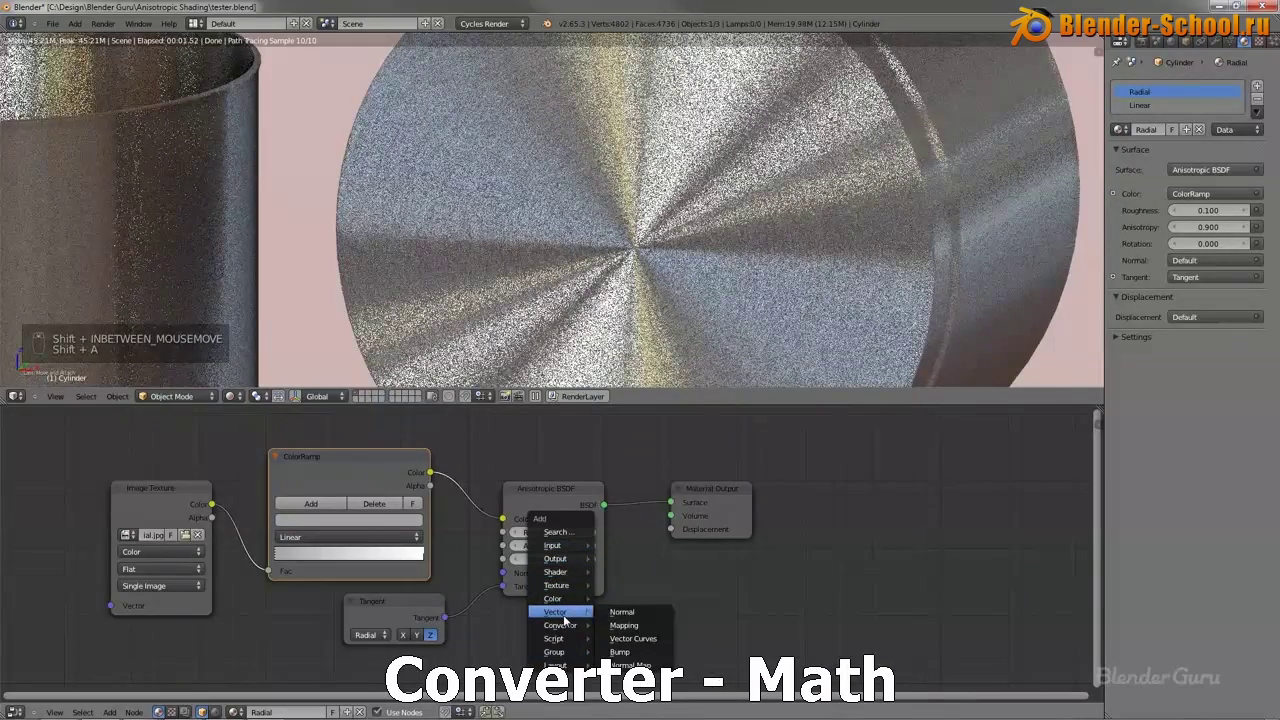
left_click(626, 626)
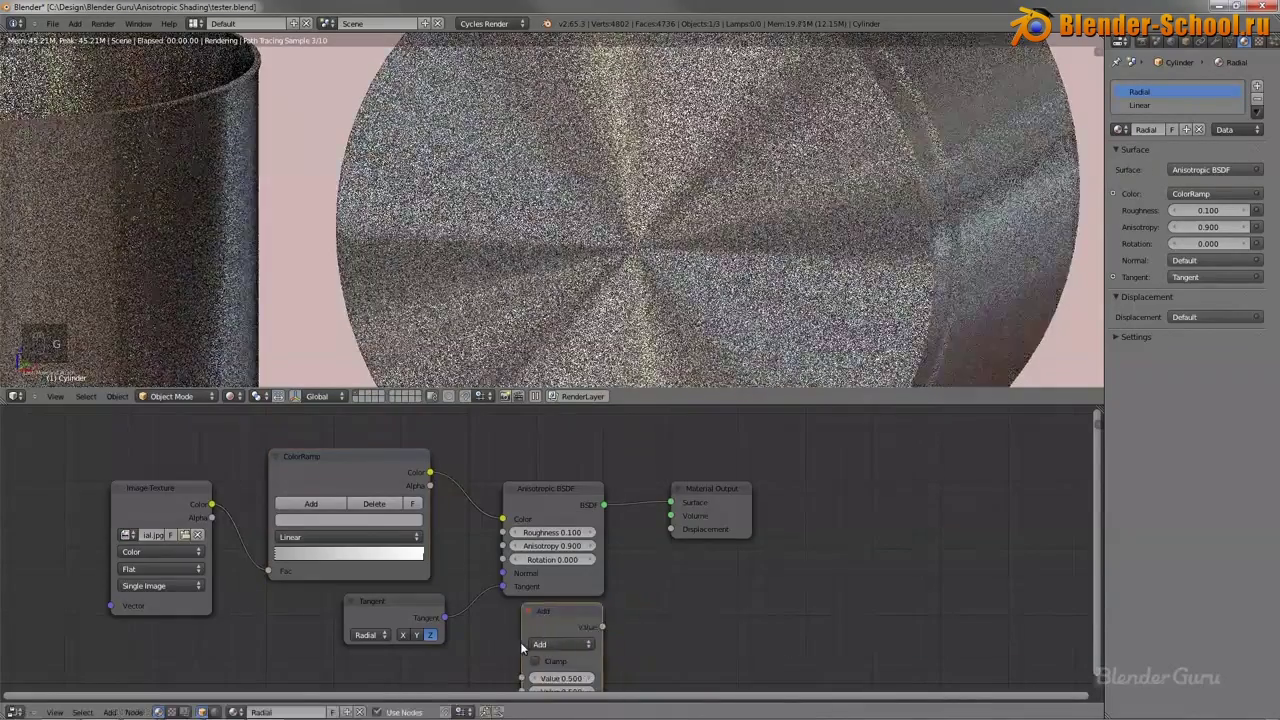
left_click(520, 642)
Feed the image texture's Color into the Math node, set it to Multiply, and connect its output to the material's Displacement.
scroll(520, 642, "down", 1)
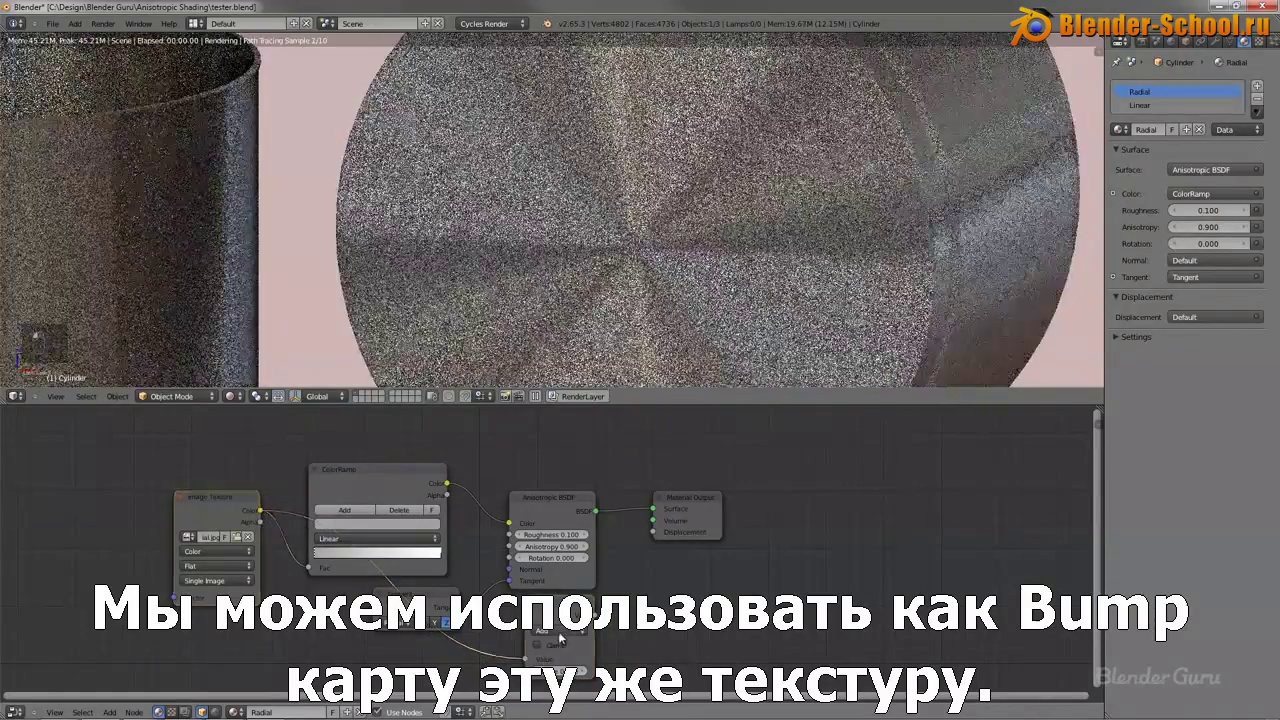
left_click(556, 631)
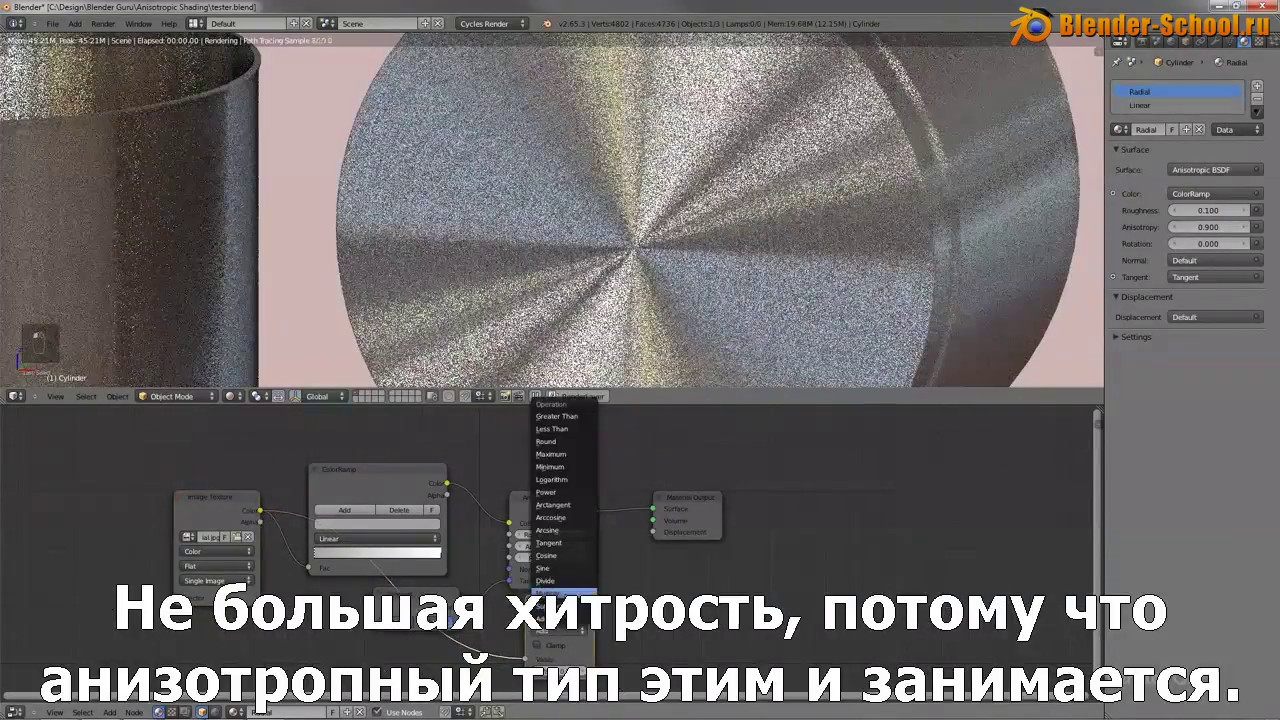
left_click(550, 593)
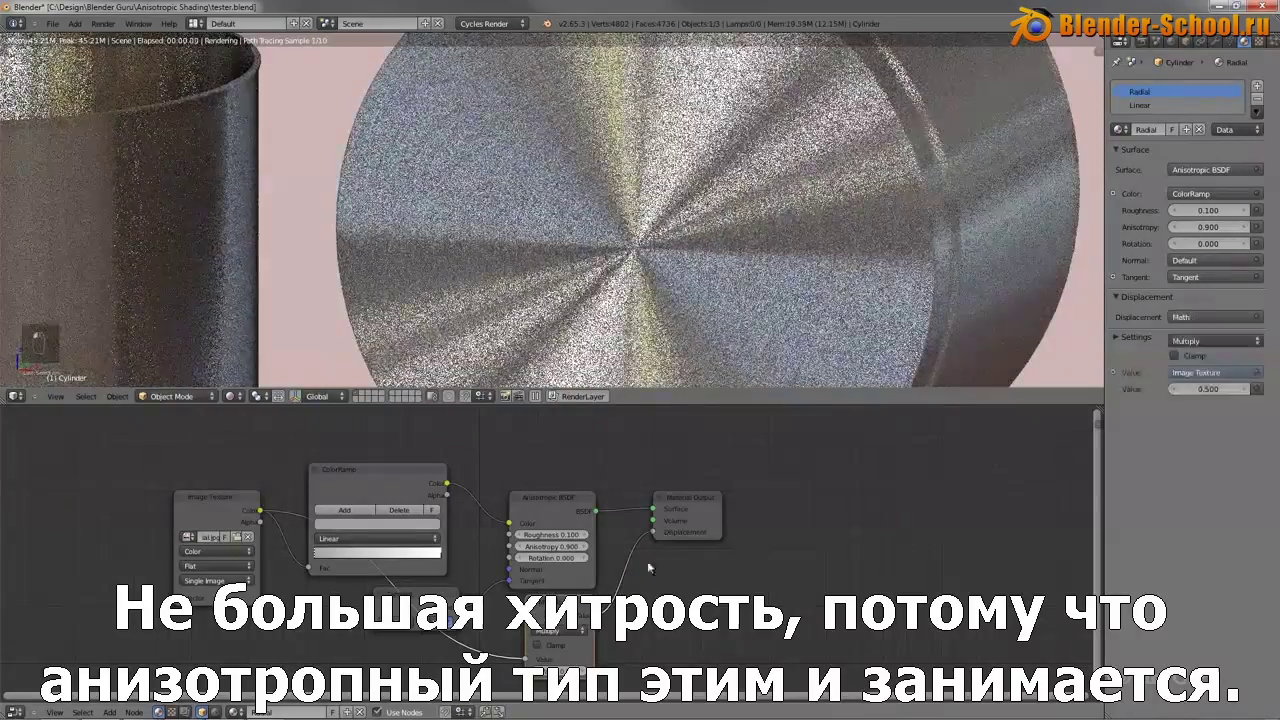
left_click_drag(658, 544, 654, 532)
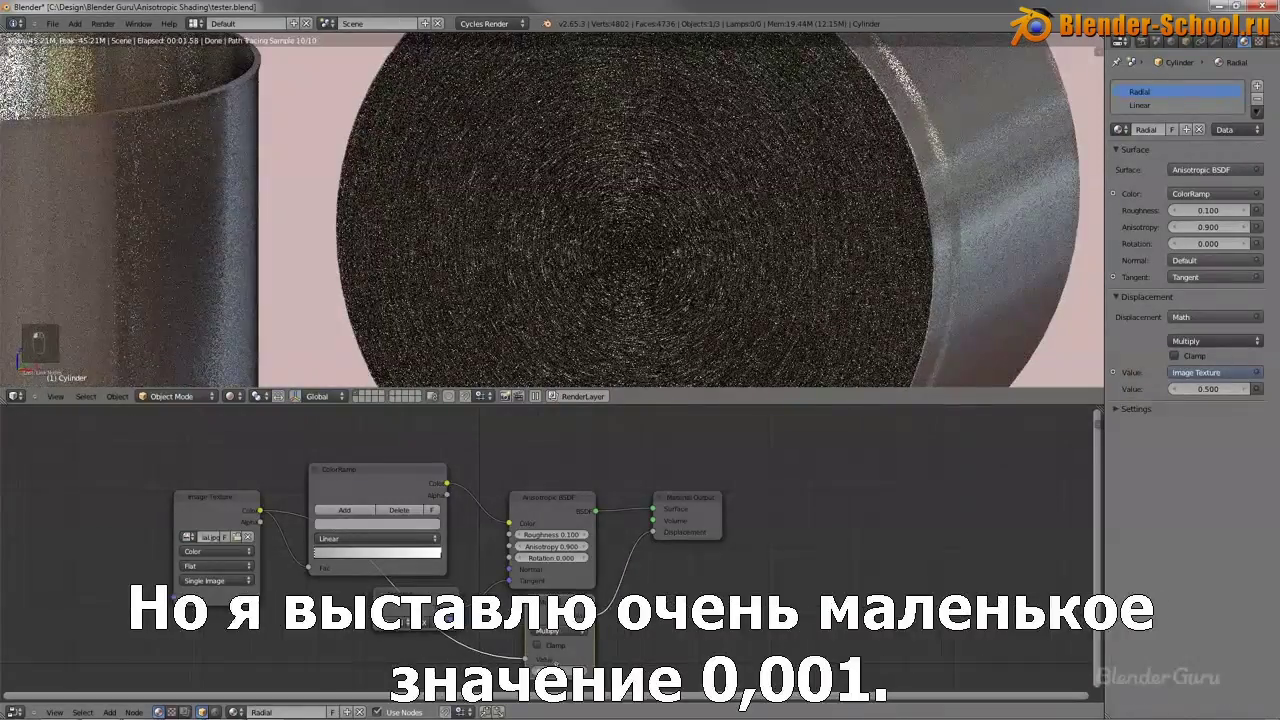
Set the Multiply node's second value to 0.001 and check the grain close up and on both pots.
type(".001")
key("Return")
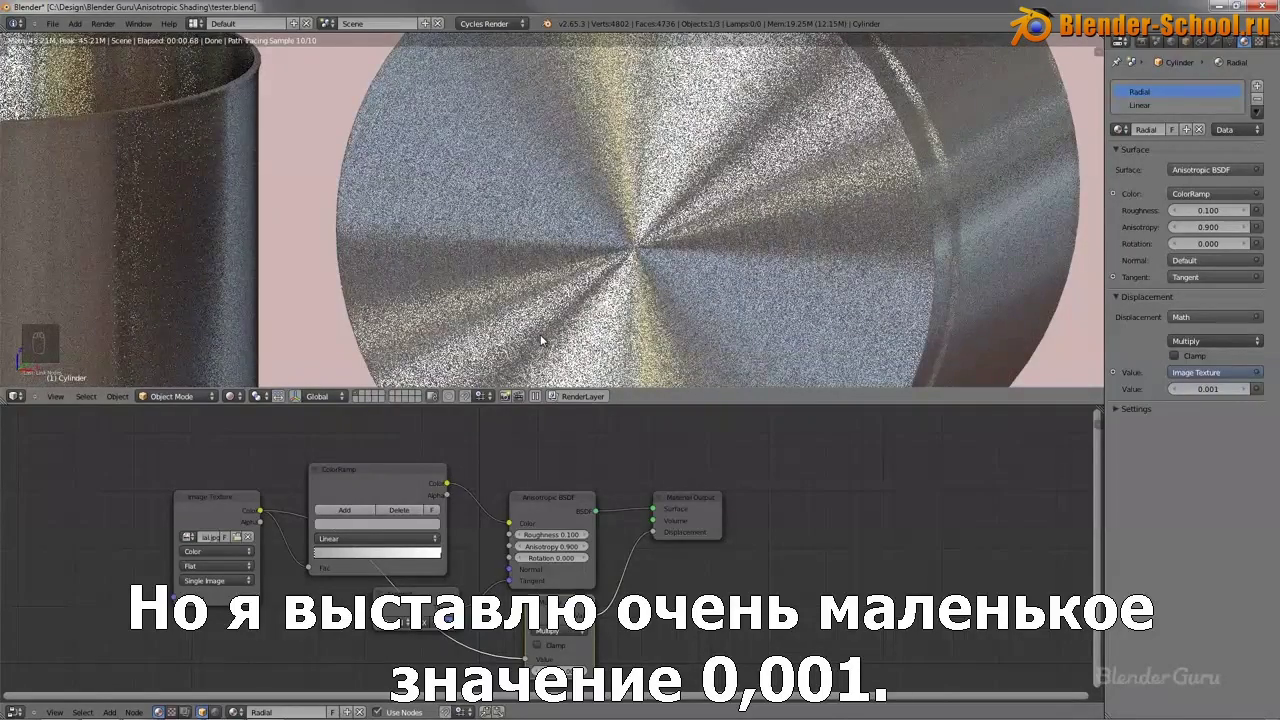
scroll(540, 341, "up", 3)
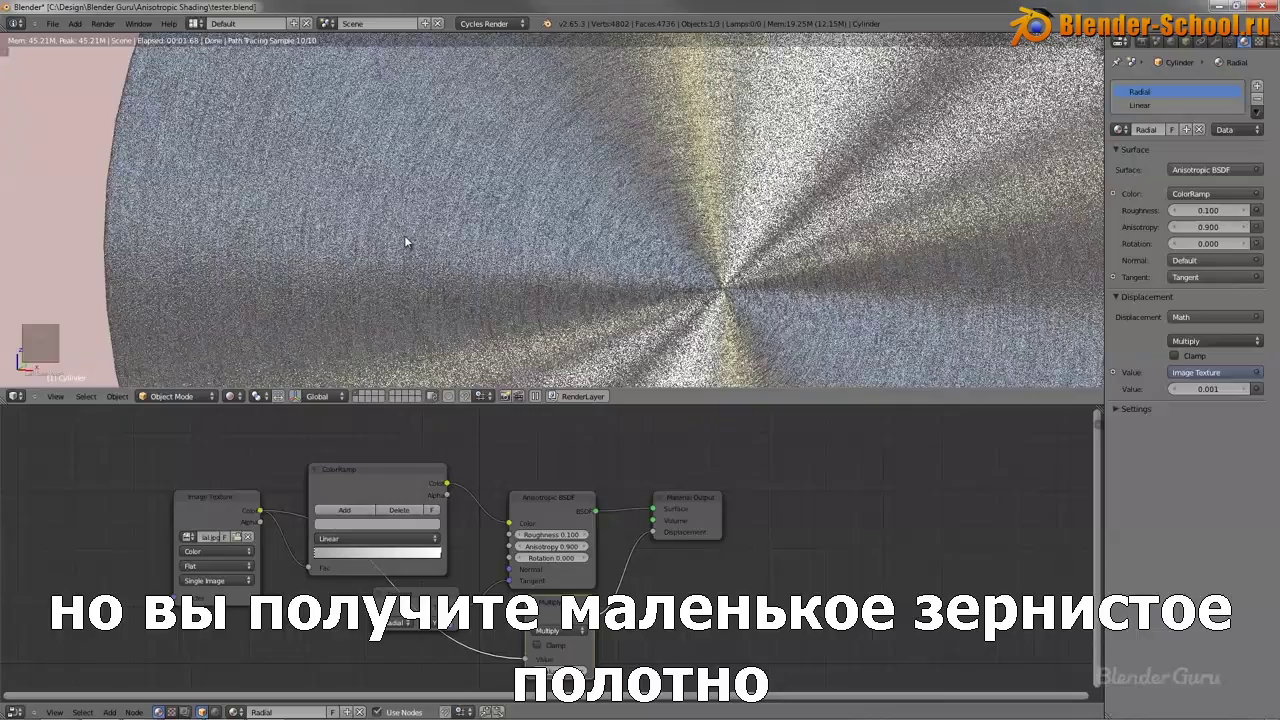
scroll(357, 254, "down", 2)
scroll(357, 257, "down", 2)
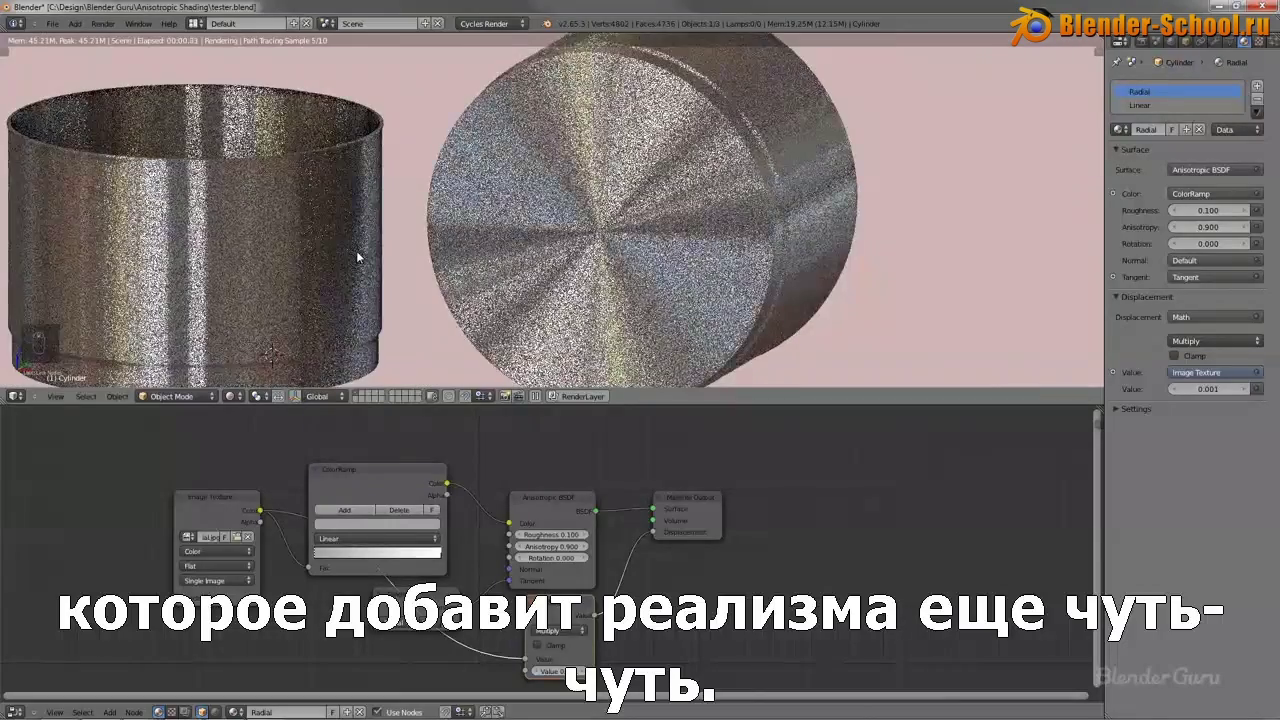
scroll(357, 257, "down", 1)
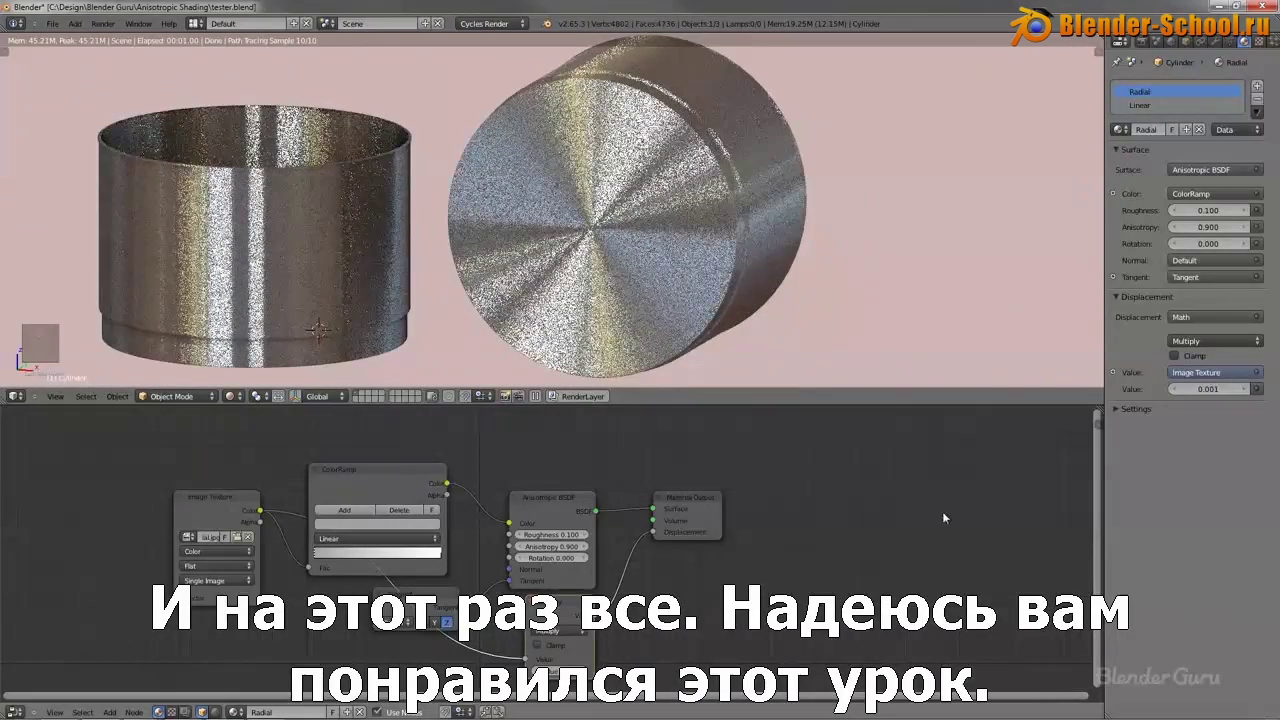